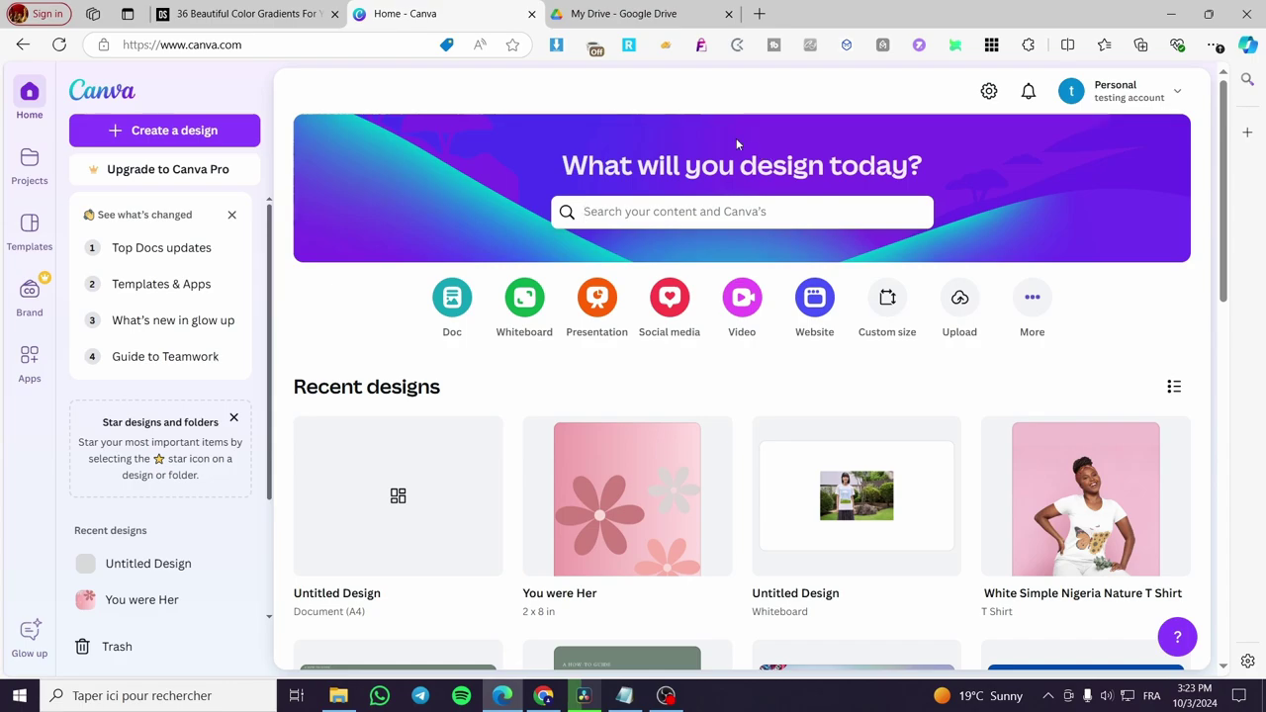
- Create a blank custom-size design of 1280 × 720 px and dismiss the template suggestions
click(887, 297)
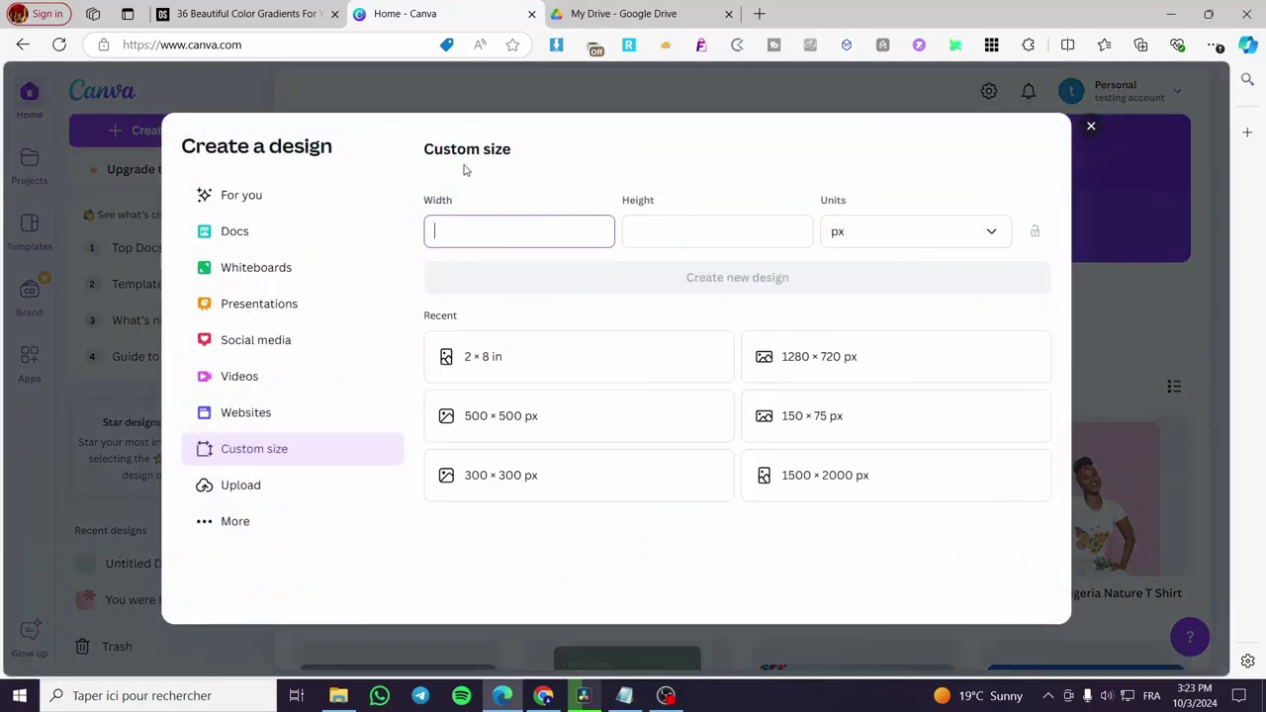
click(801, 363)
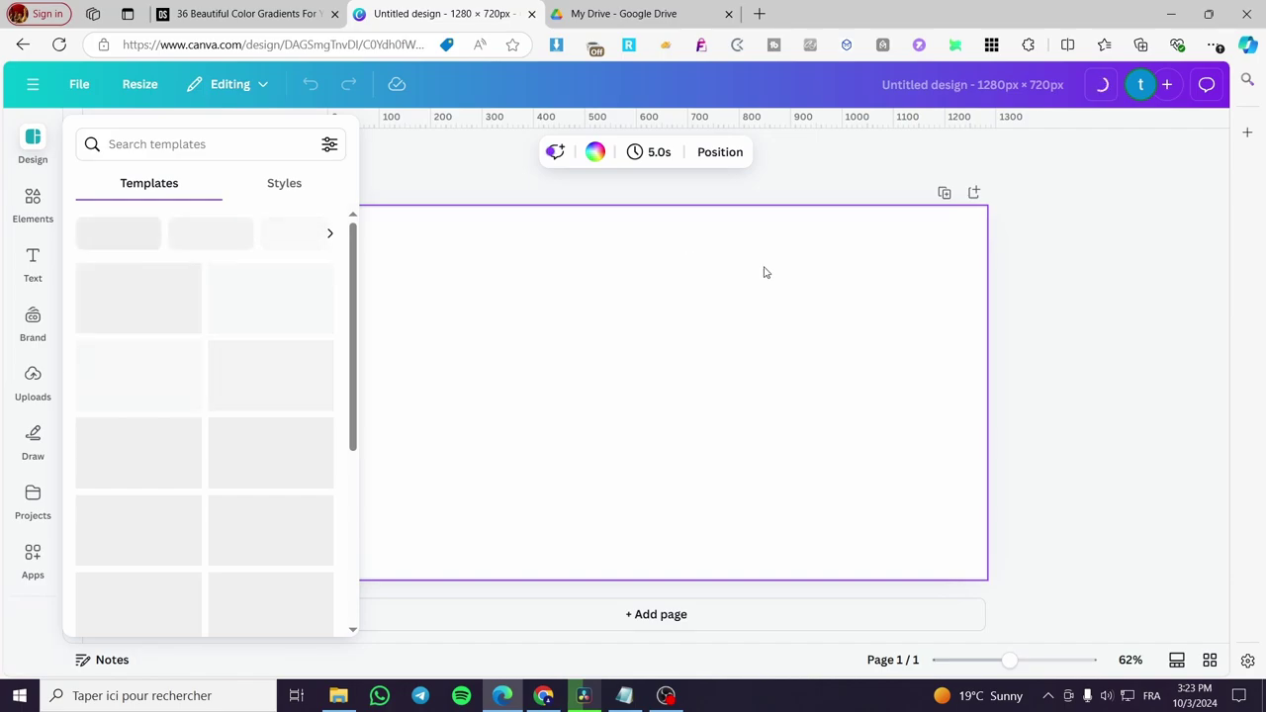
click(477, 287)
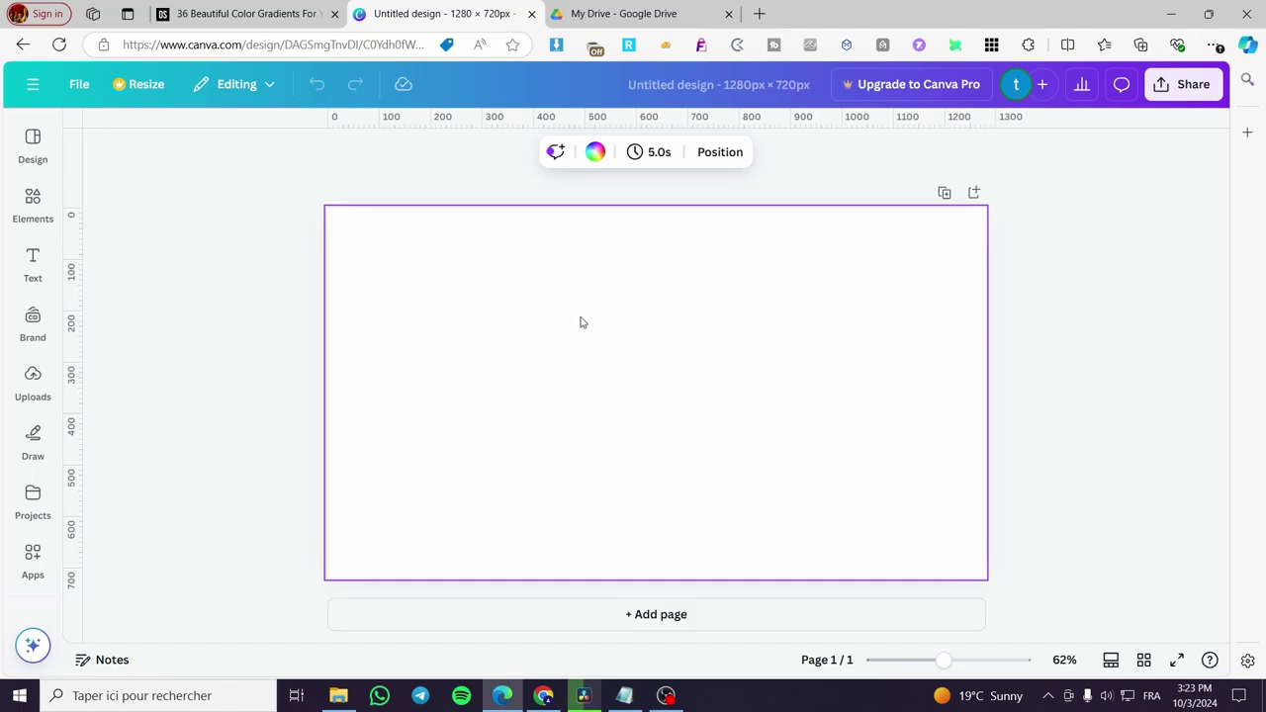
- Add a square from the shapes library and move it up to the upper middle of the page
click(30, 198)
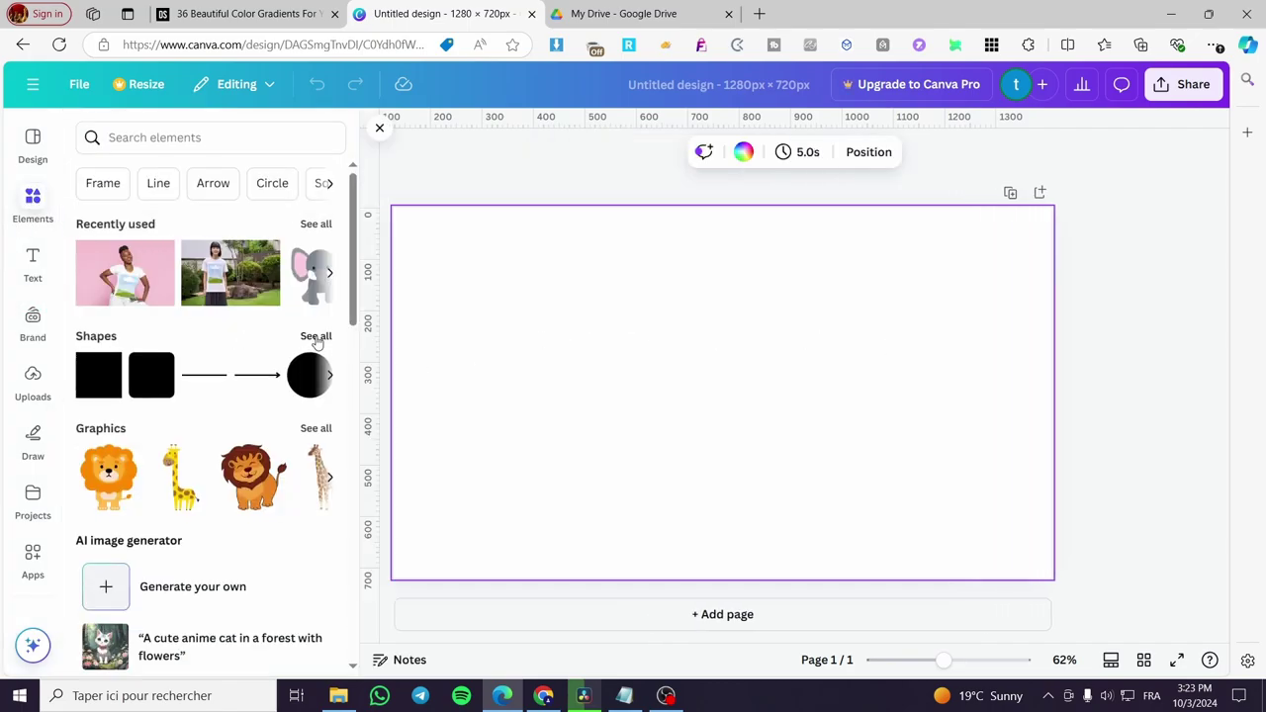
click(316, 343)
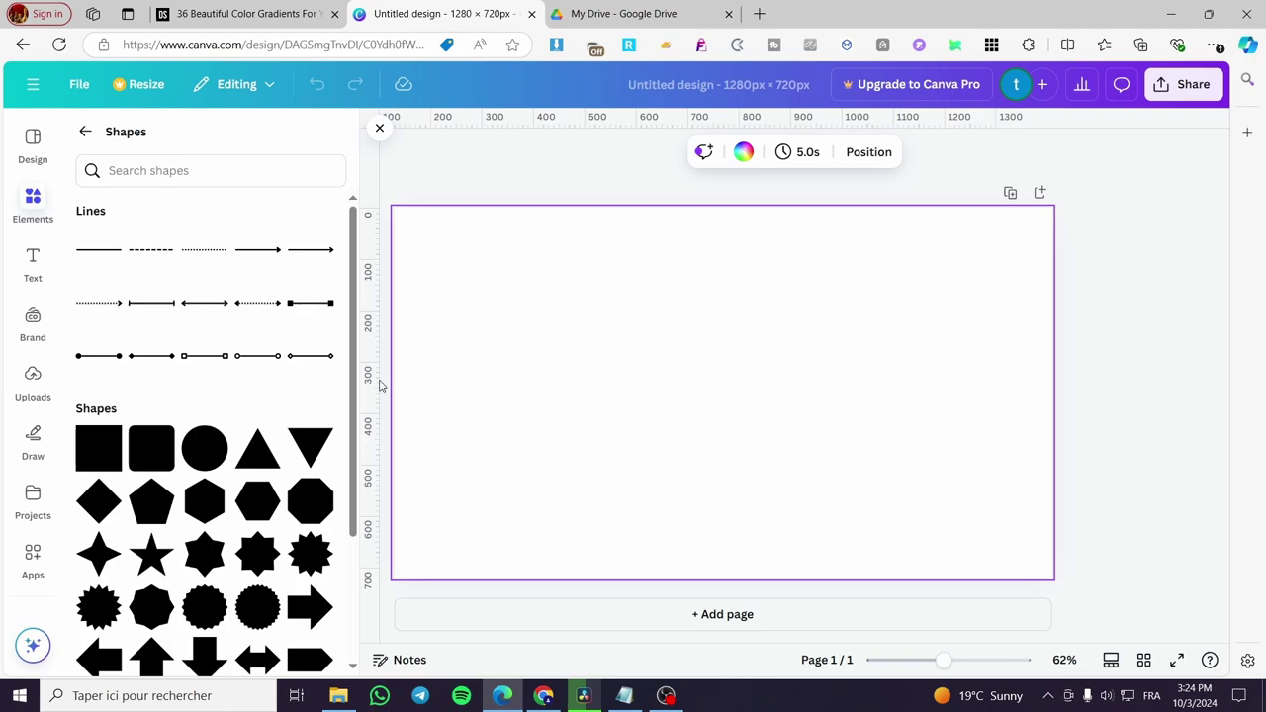
click(95, 448)
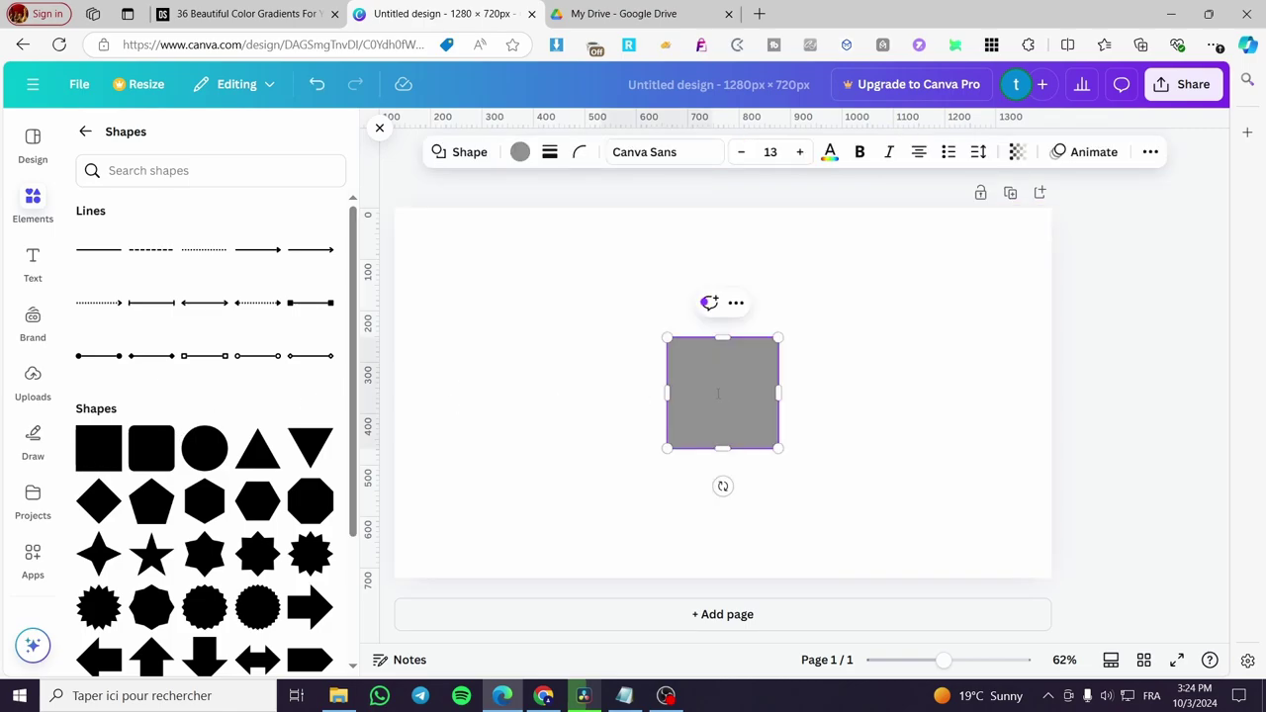
click(868, 405)
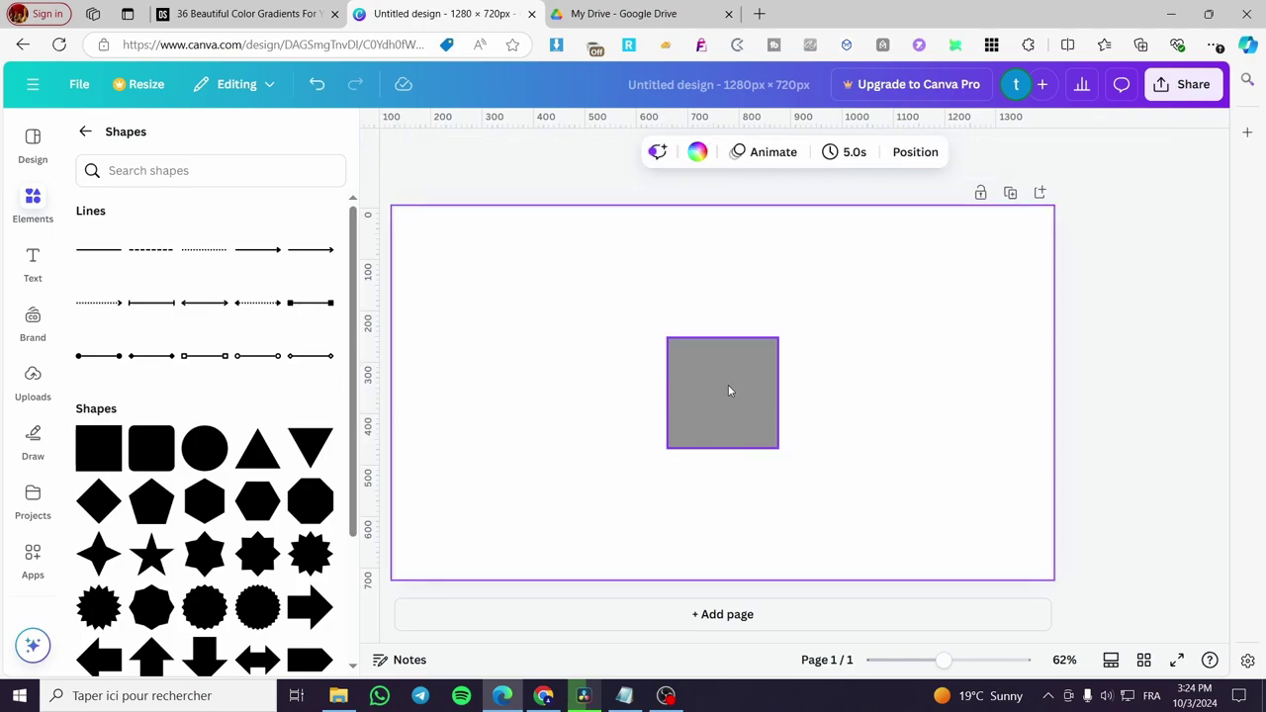
drag(729, 384, 721, 315)
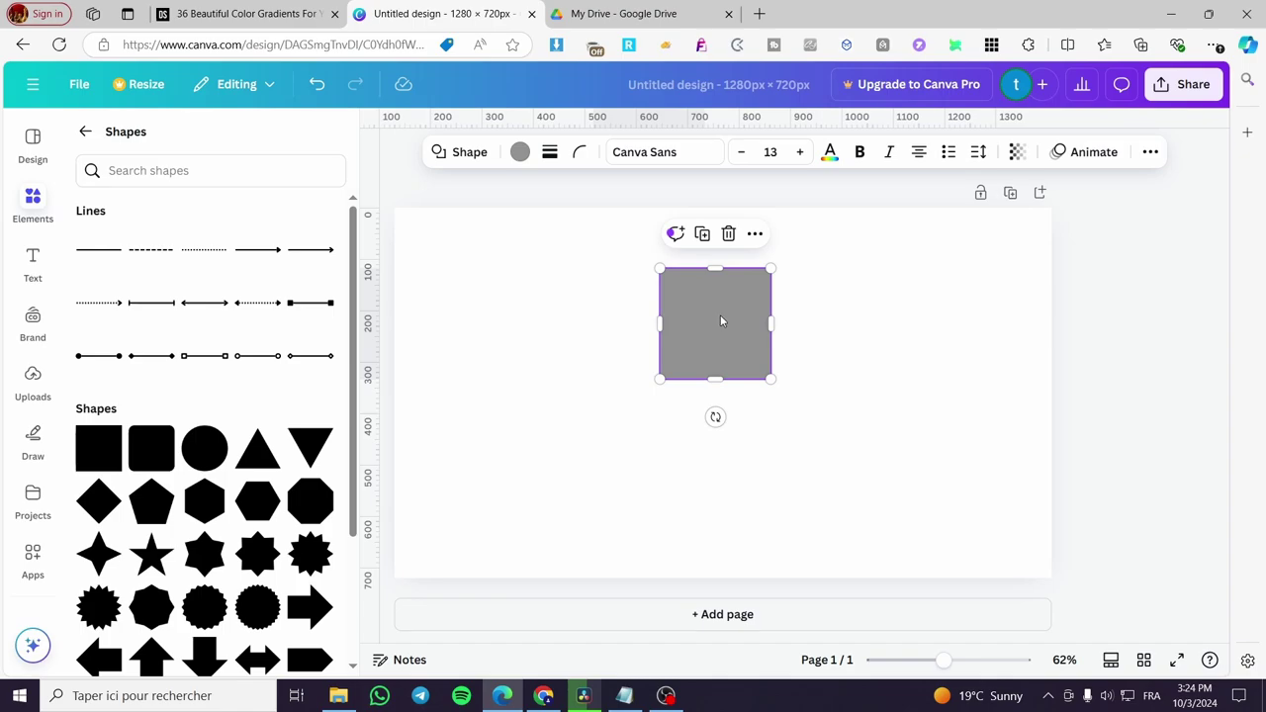
click(829, 325)
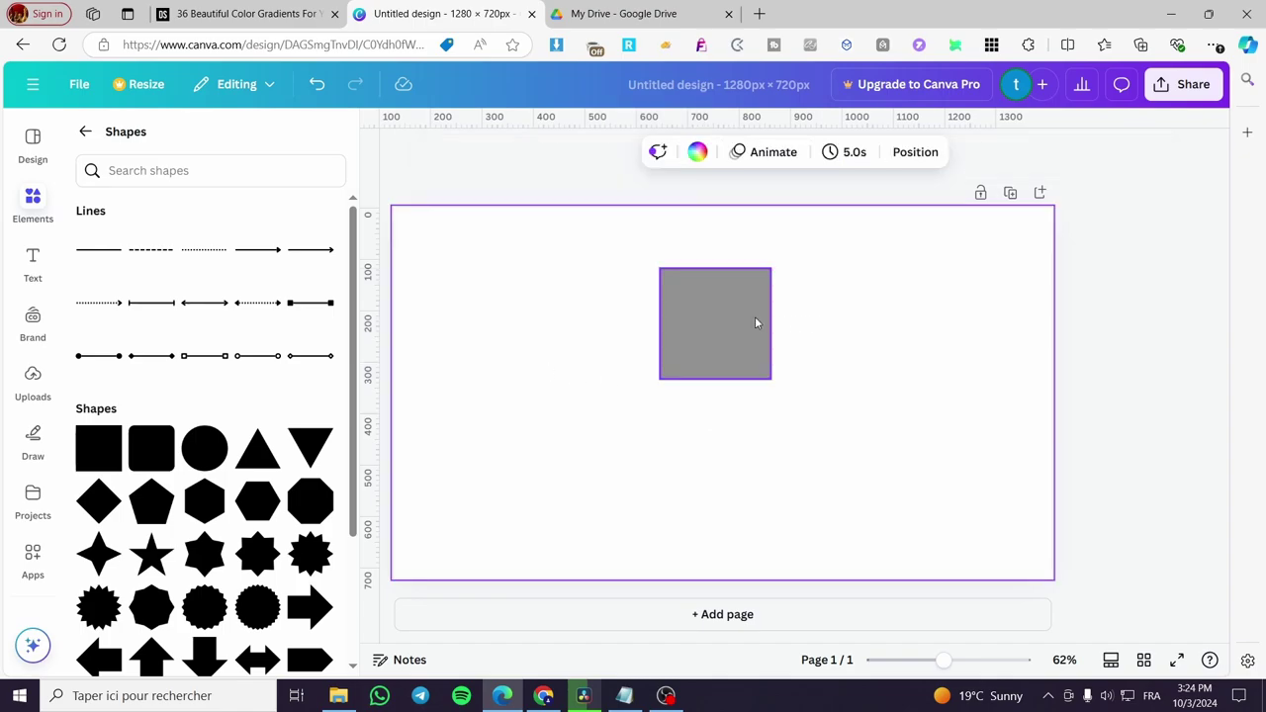
- Try a solid border on the square at weights 5 and 3, and remove the border
click(755, 317)
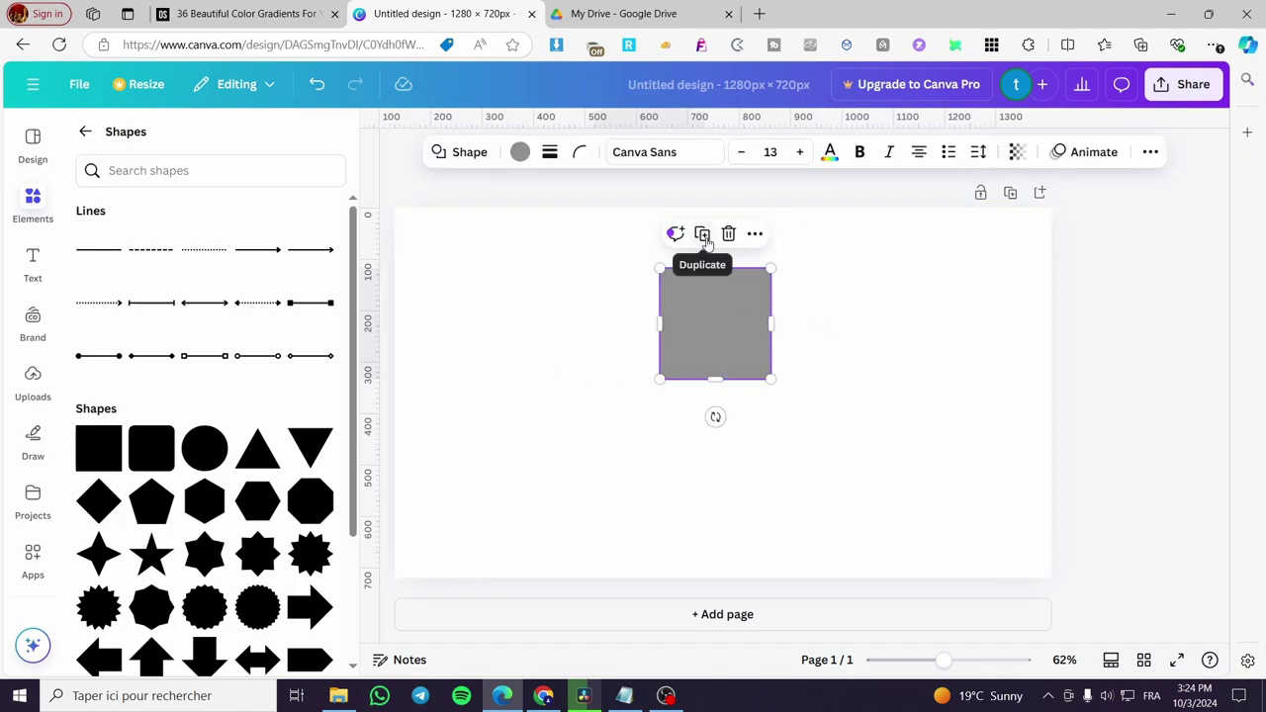
click(550, 158)
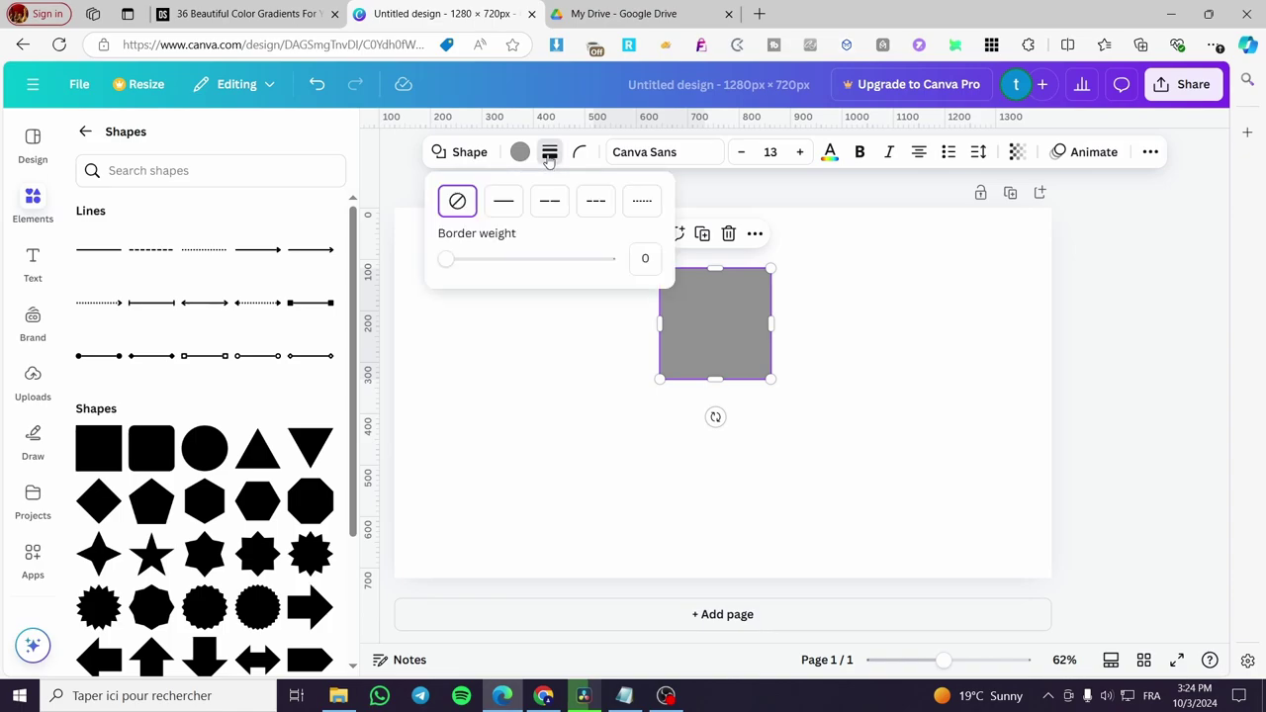
click(516, 202)
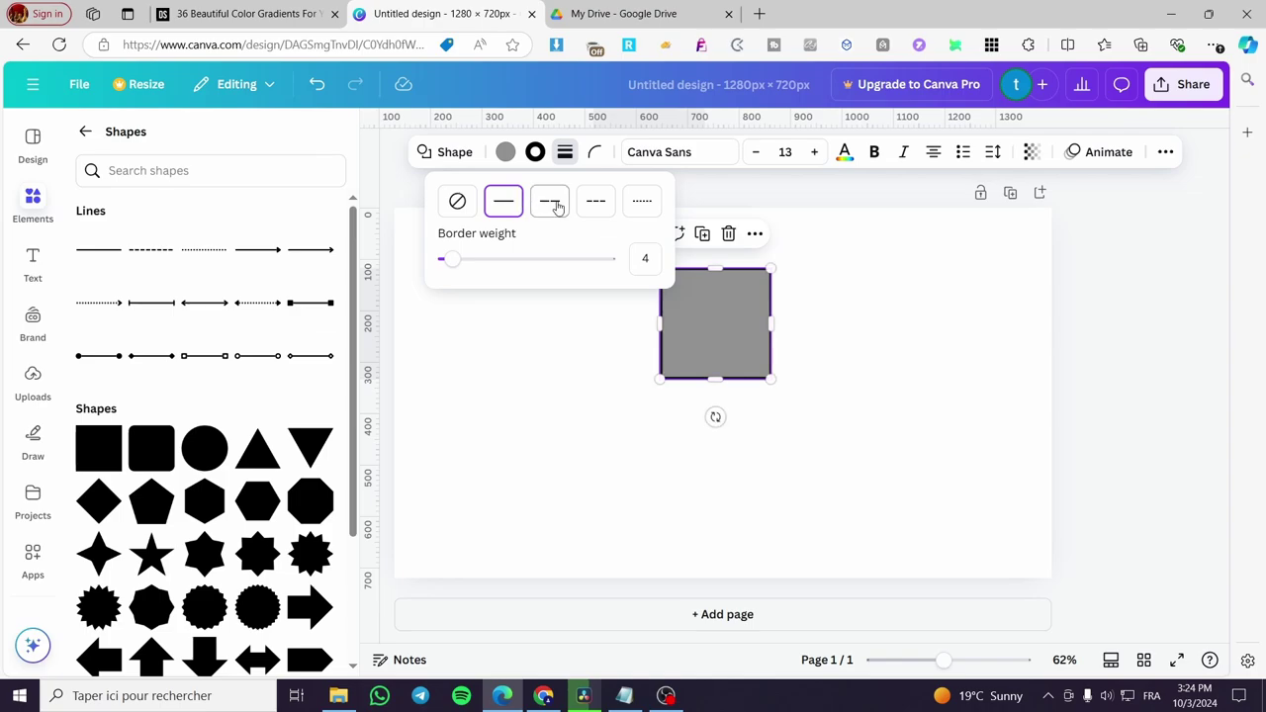
mouse_move(446, 263)
mouse_down()
mouse_move(502, 268)
mouse_move(459, 262)
mouse_up()
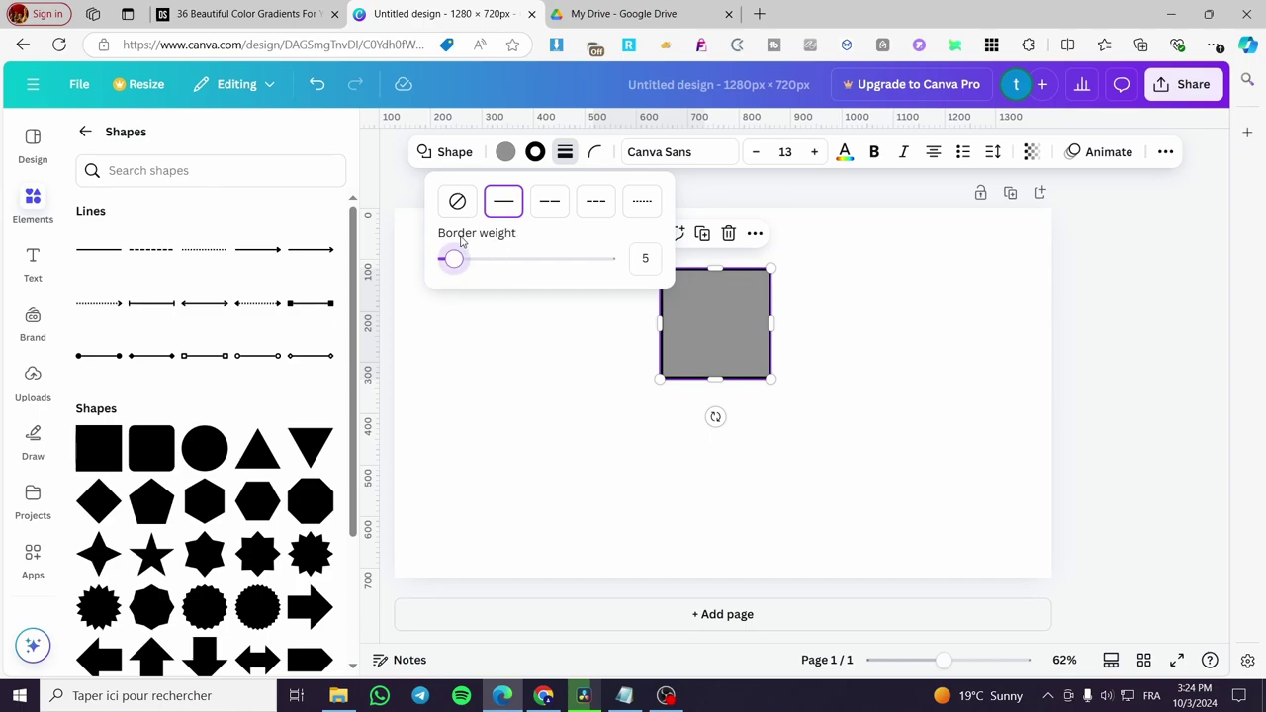
drag(457, 258, 447, 259)
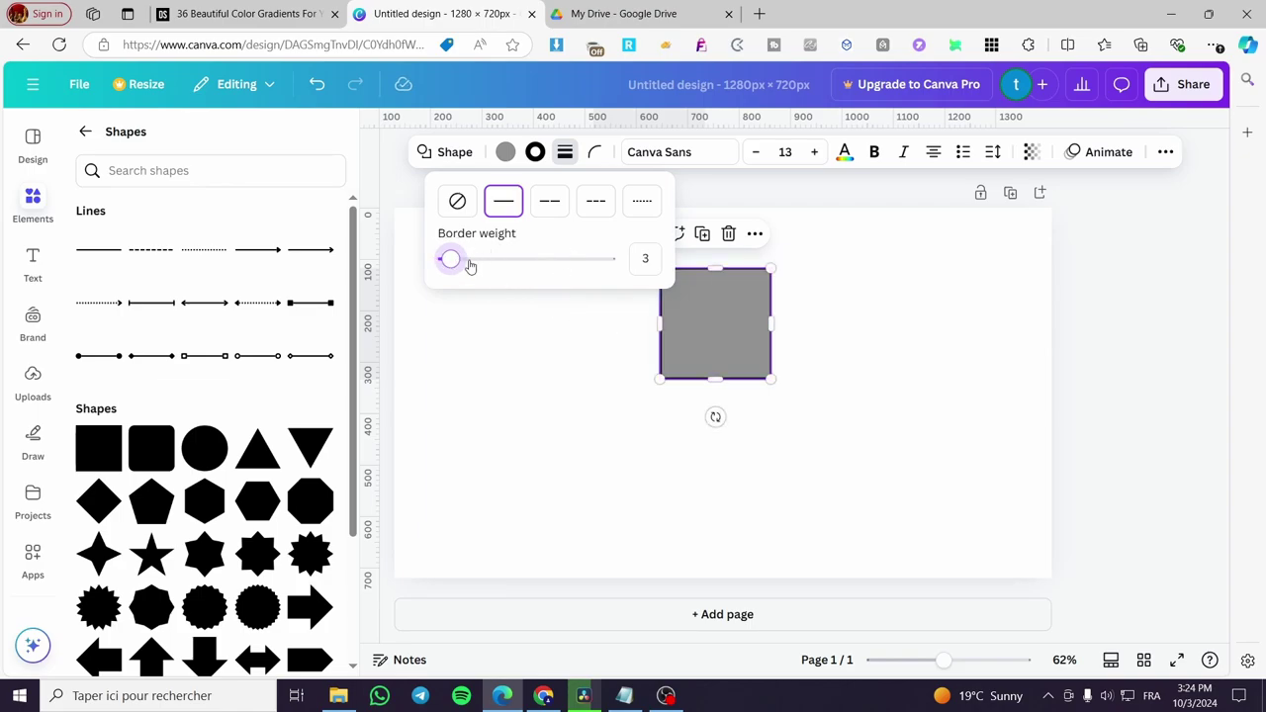
click(458, 203)
click(795, 450)
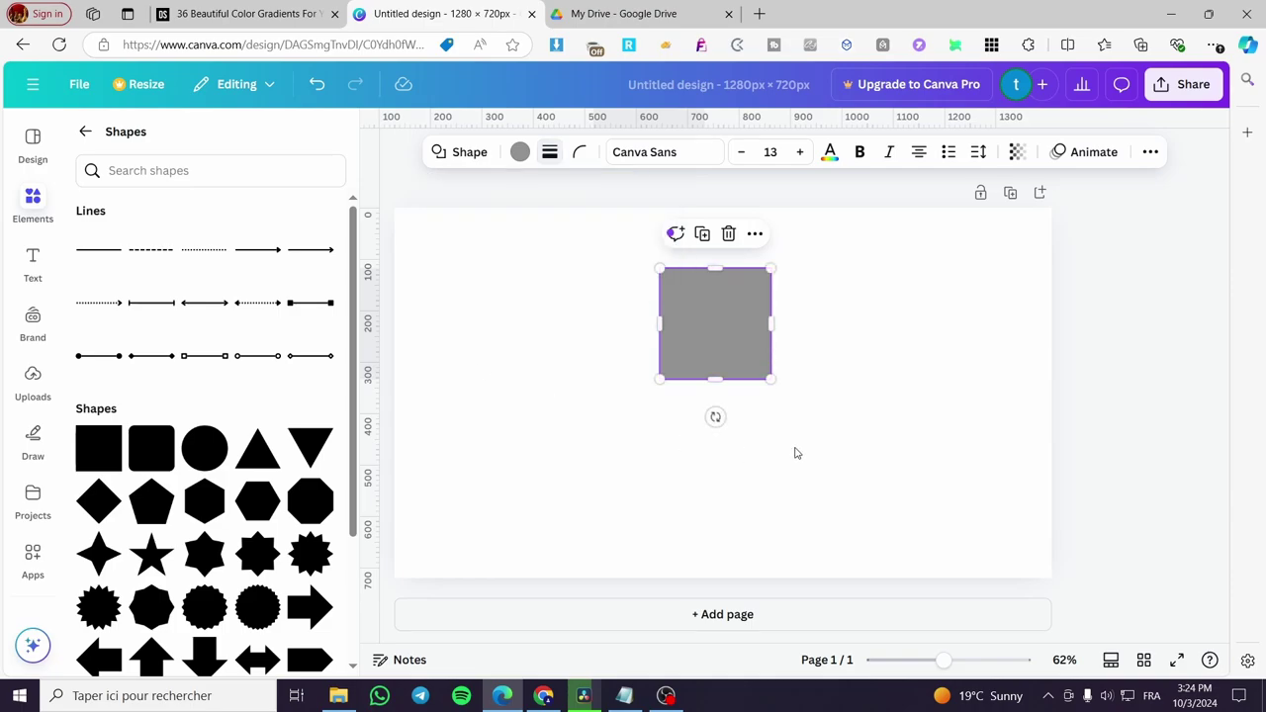
click(794, 450)
- Add a second square below the first and shift both, stacked vertically, to the left part of the page
click(92, 460)
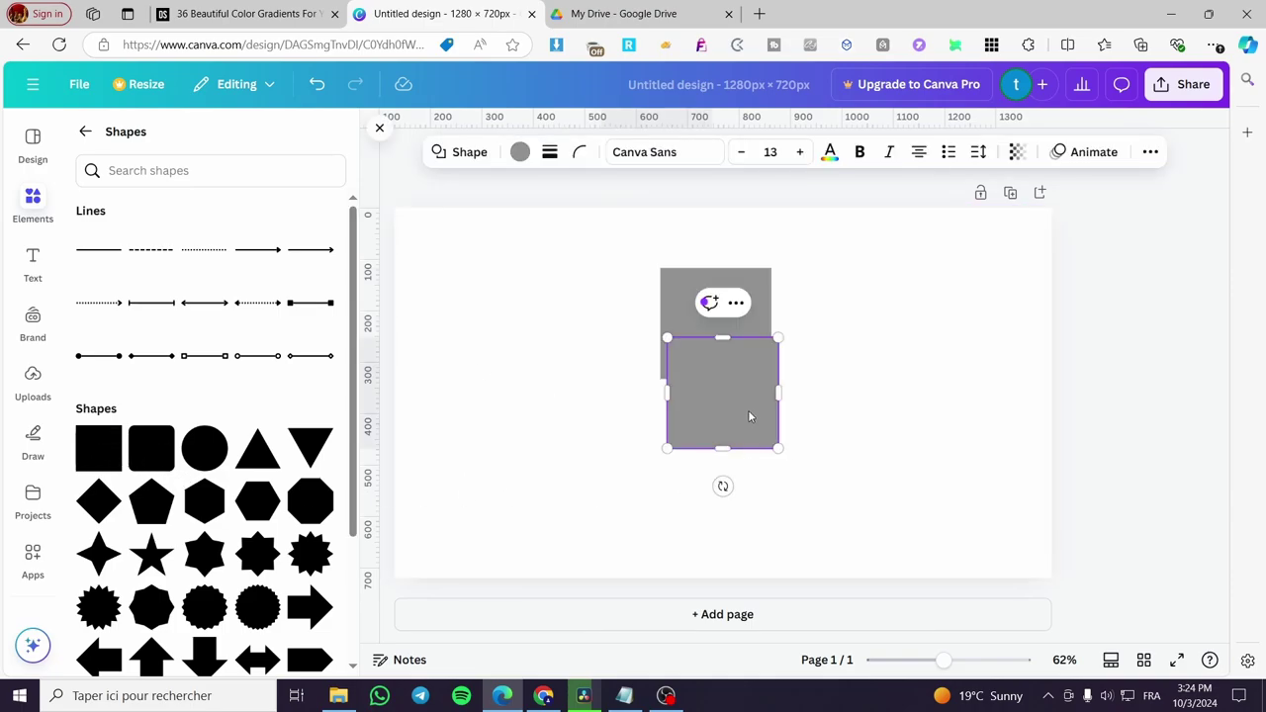
mouse_move(752, 415)
mouse_down()
mouse_move(725, 387)
mouse_move(727, 420)
mouse_up()
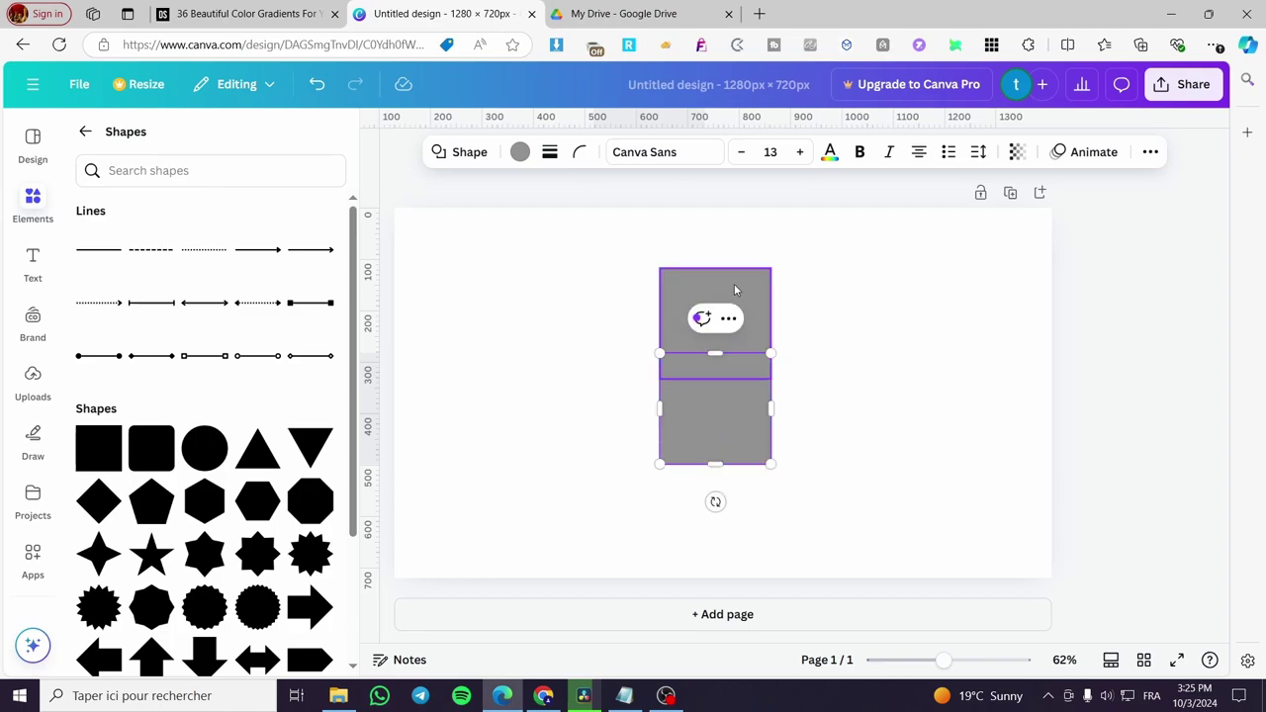
drag(732, 285, 537, 257)
click(698, 386)
drag(699, 386, 498, 372)
- Narrow the two stacked squares to about half their width so they form one upright column
click(557, 282)
drag(562, 287, 505, 286)
click(509, 411)
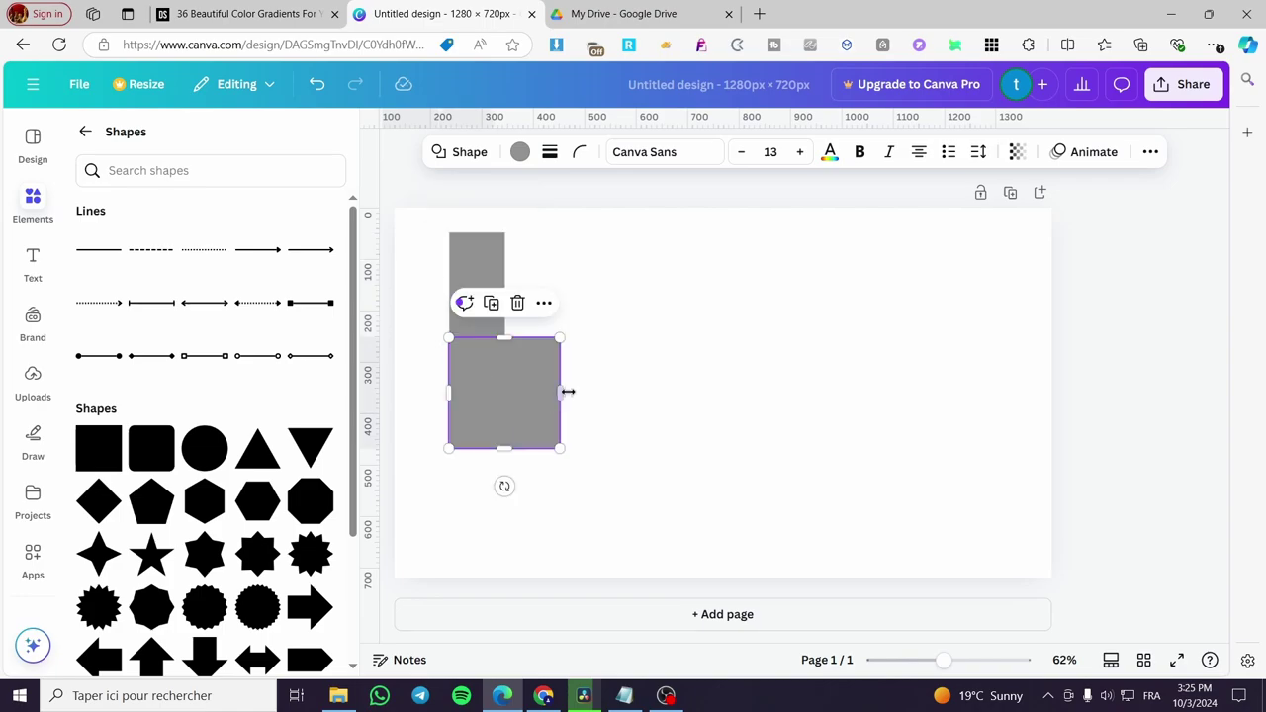
drag(560, 393, 505, 391)
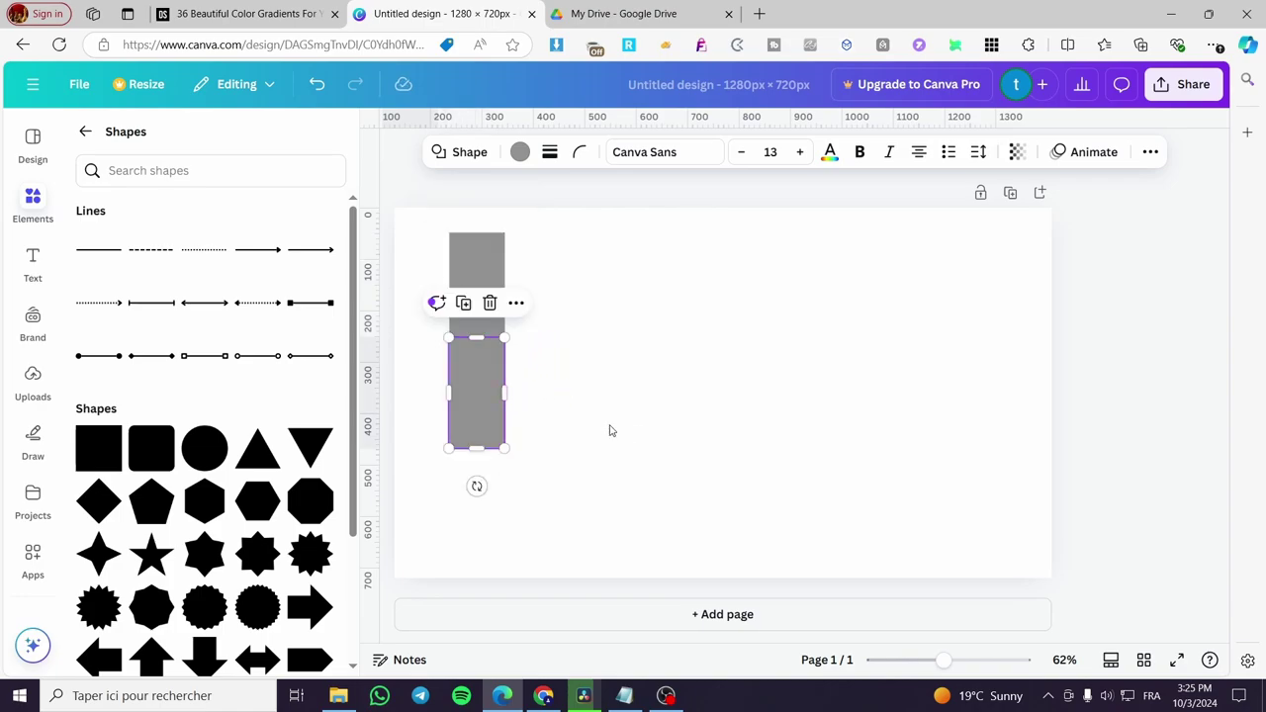
click(609, 429)
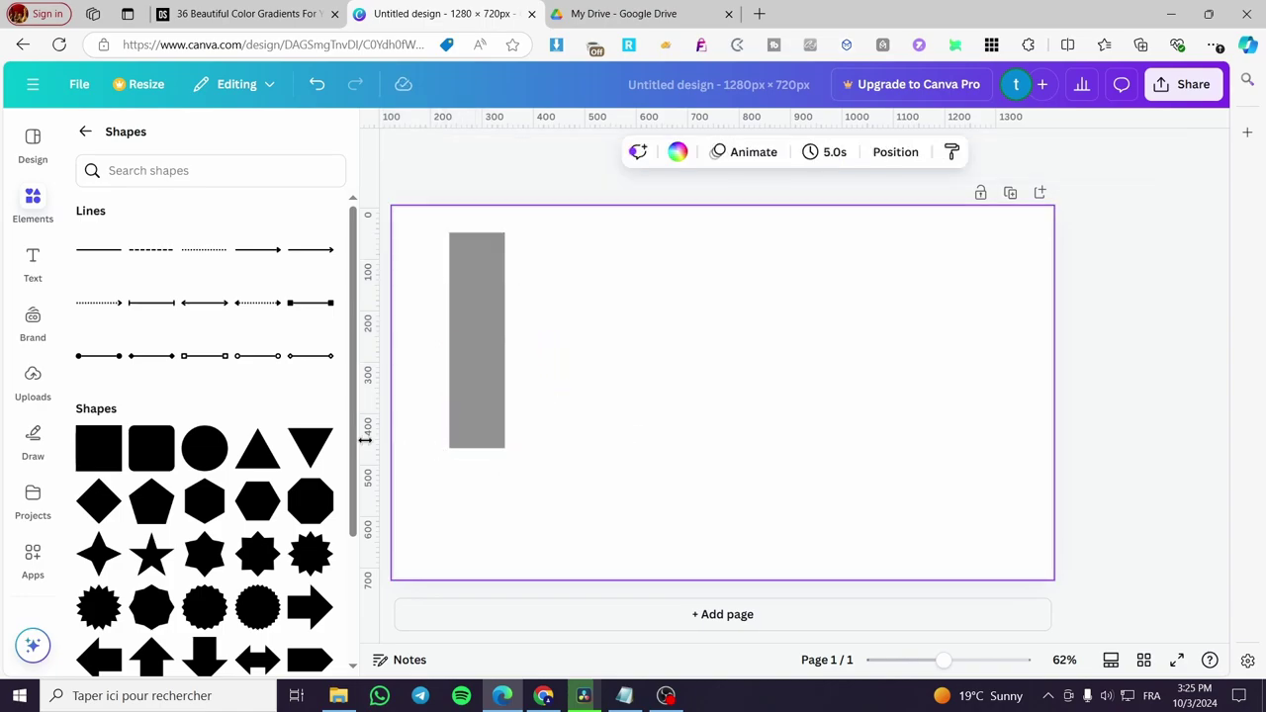
- Add a third square narrowed to the column's width and place it at the column's lower end
click(99, 448)
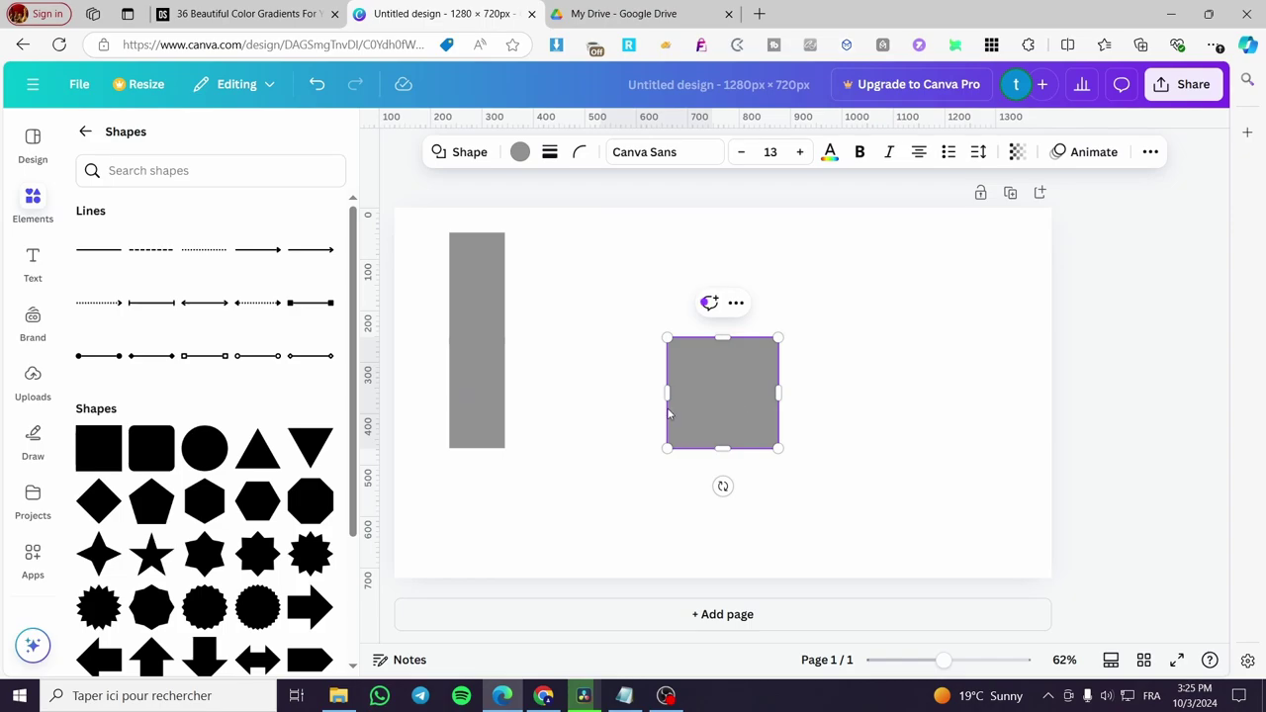
drag(755, 396, 506, 446)
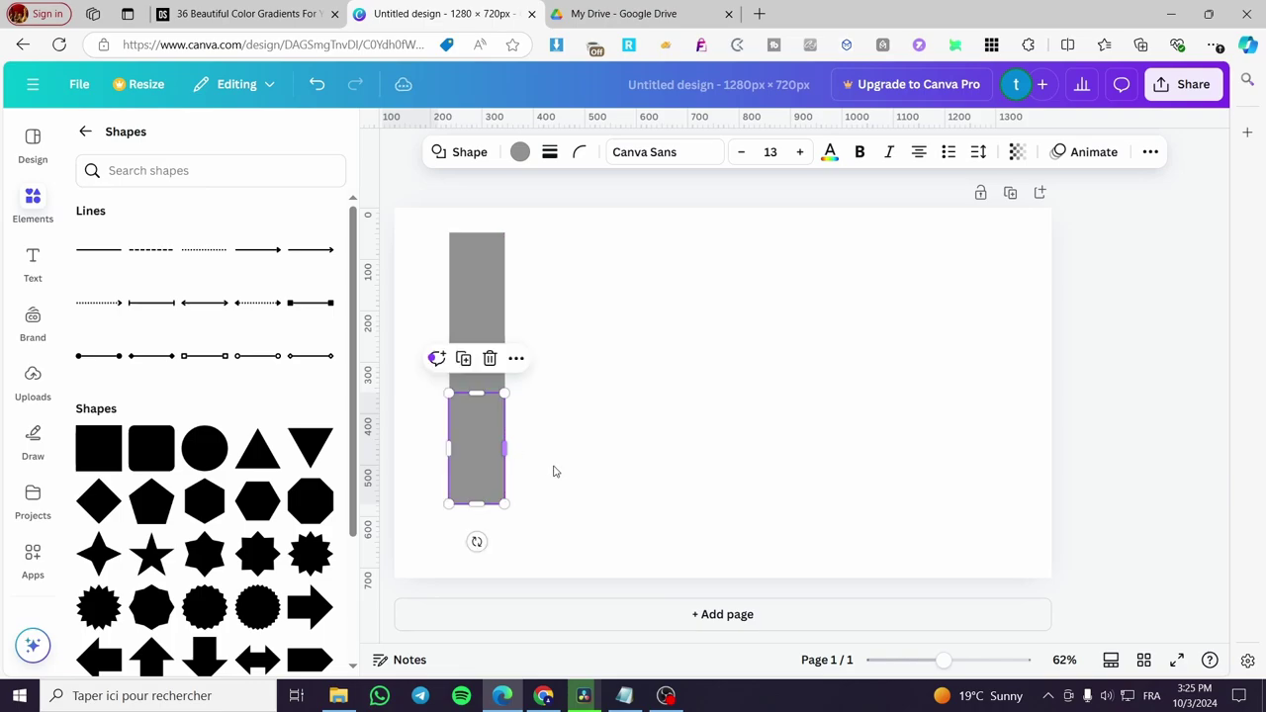
click(672, 483)
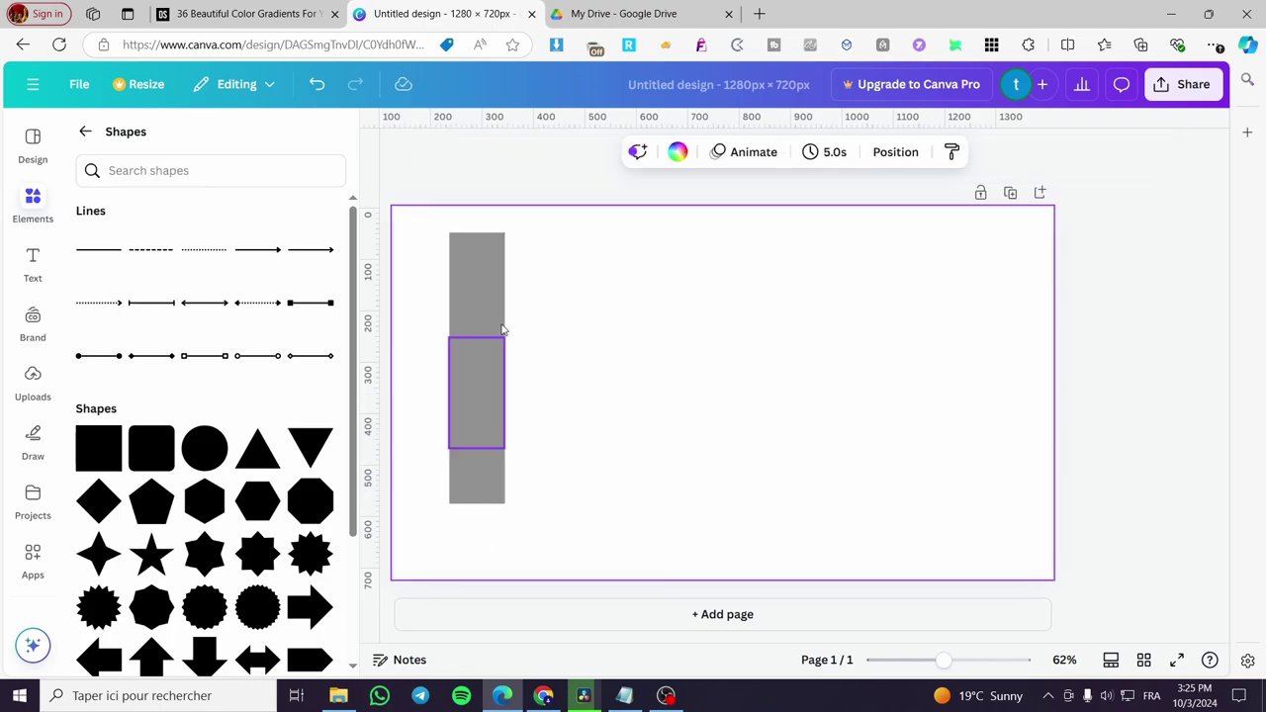
- Narrow all three stacked rectangles to about half their width to make a thin vertical bar
click(477, 269)
drag(504, 285, 476, 286)
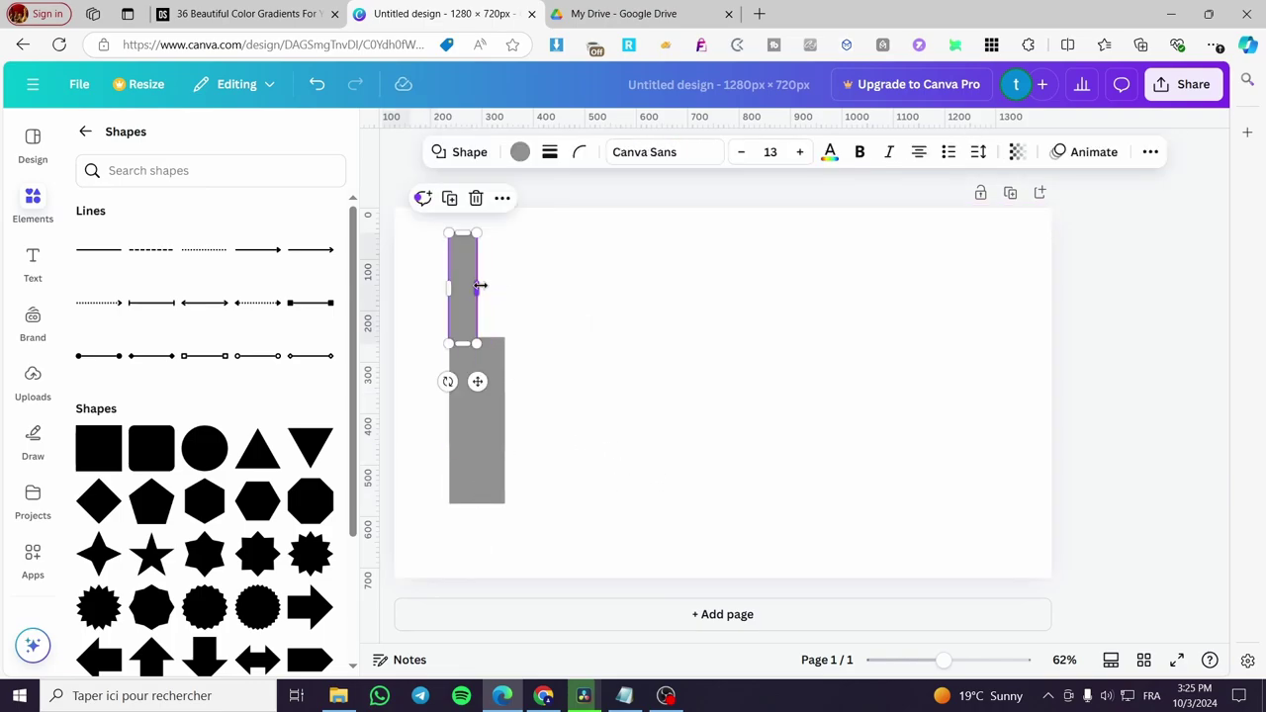
click(470, 390)
drag(506, 390, 477, 390)
click(485, 446)
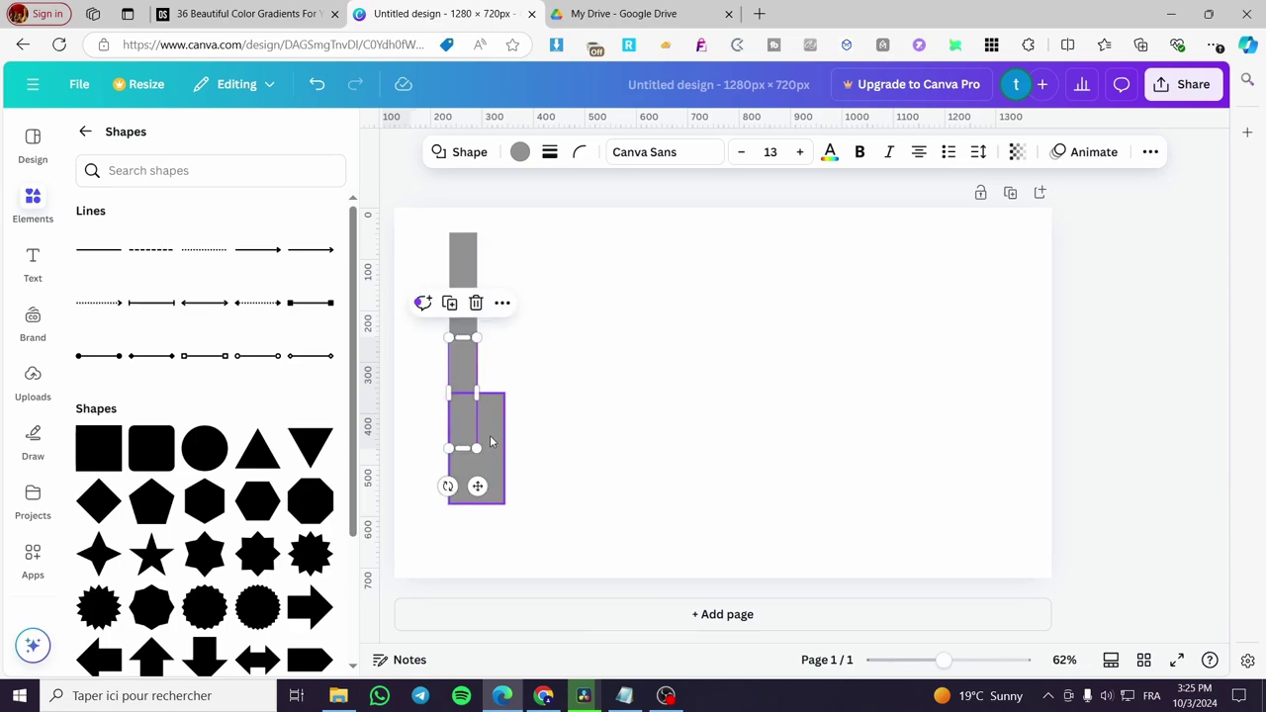
drag(504, 447, 477, 446)
click(736, 457)
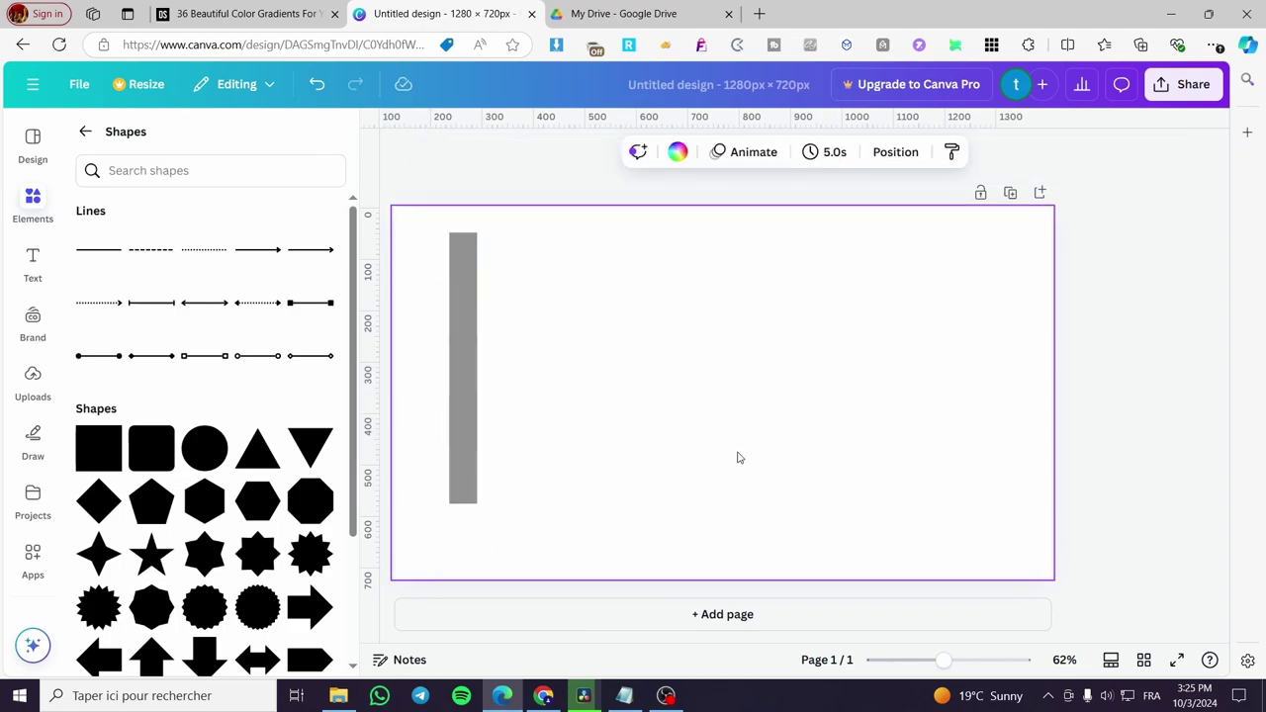
- Delete the three stacked rectangles from the page
click(469, 277)
key(Delete)
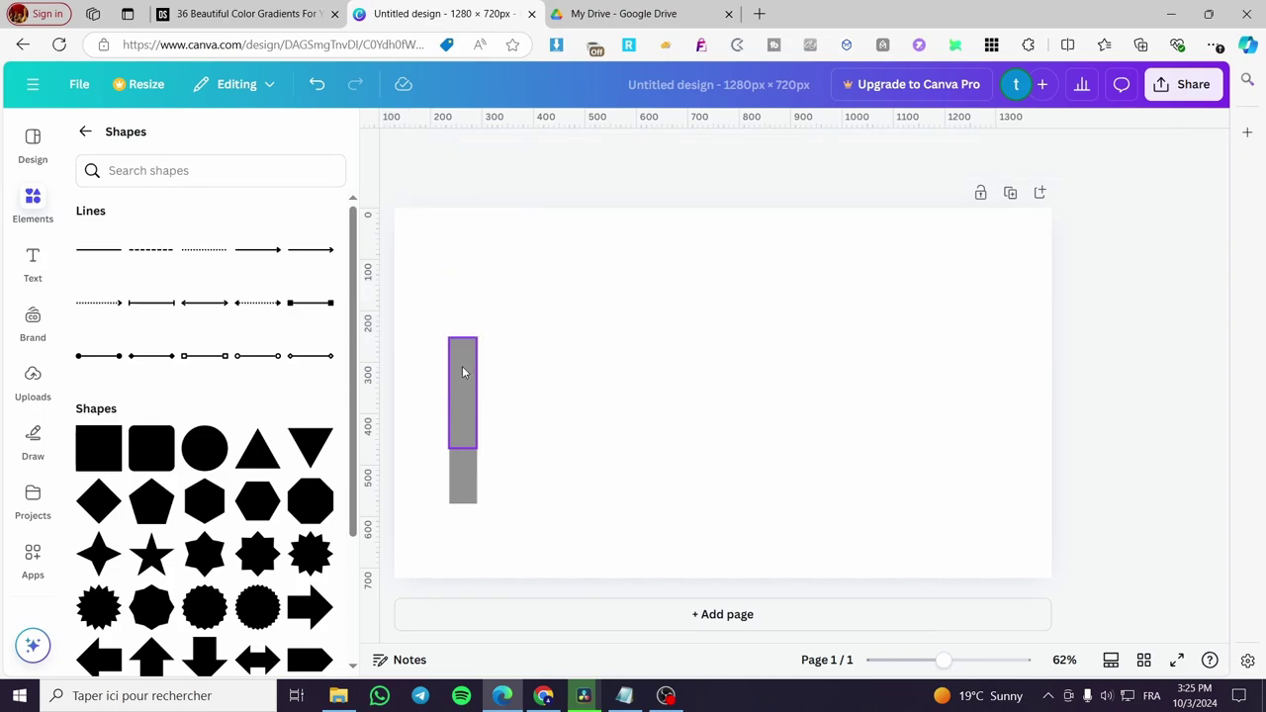
click(465, 371)
key(Delete)
click(473, 446)
key(Delete)
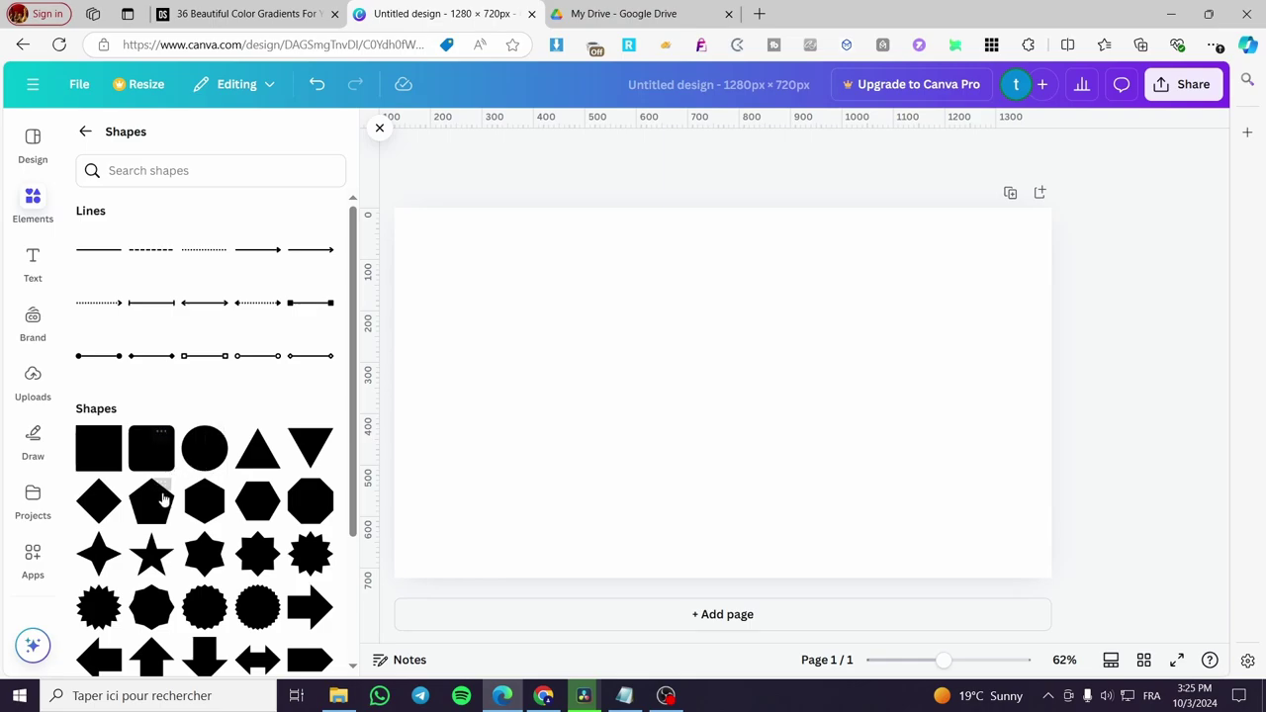
- Add a circle in the centre of the page, enlarged to about 400 px across, and fill it with solid purple
click(205, 448)
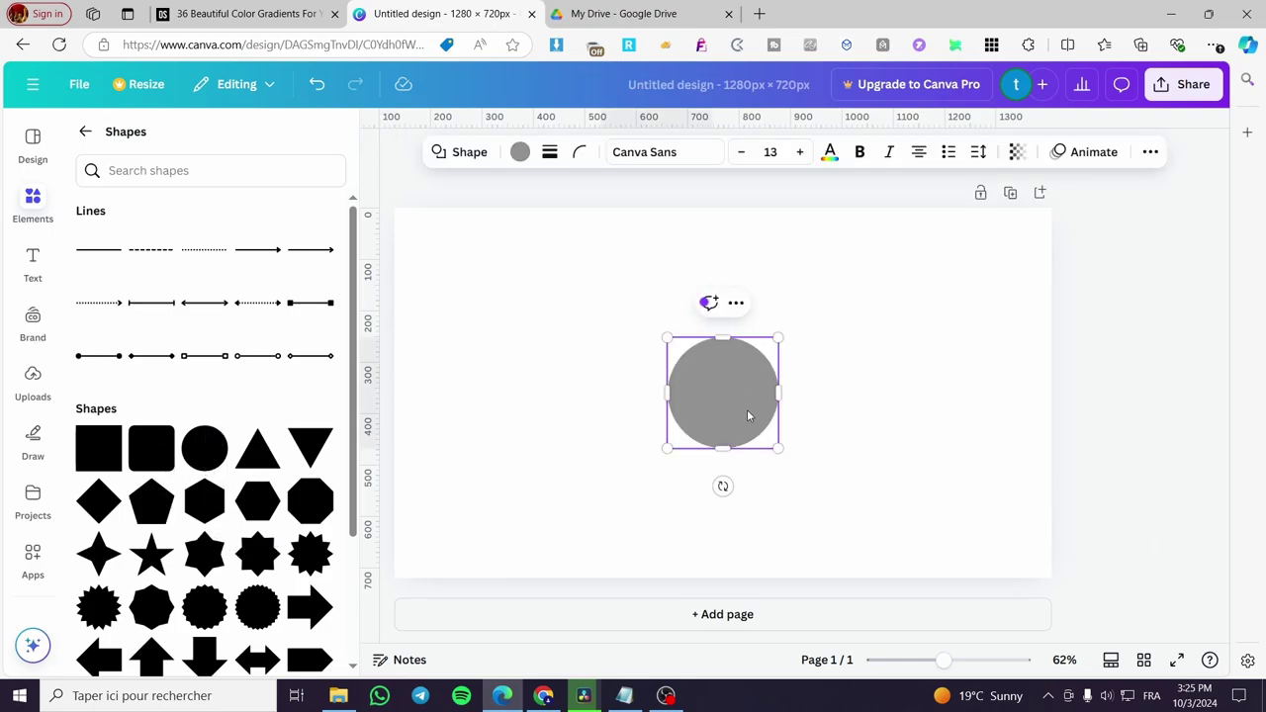
drag(781, 454, 743, 413)
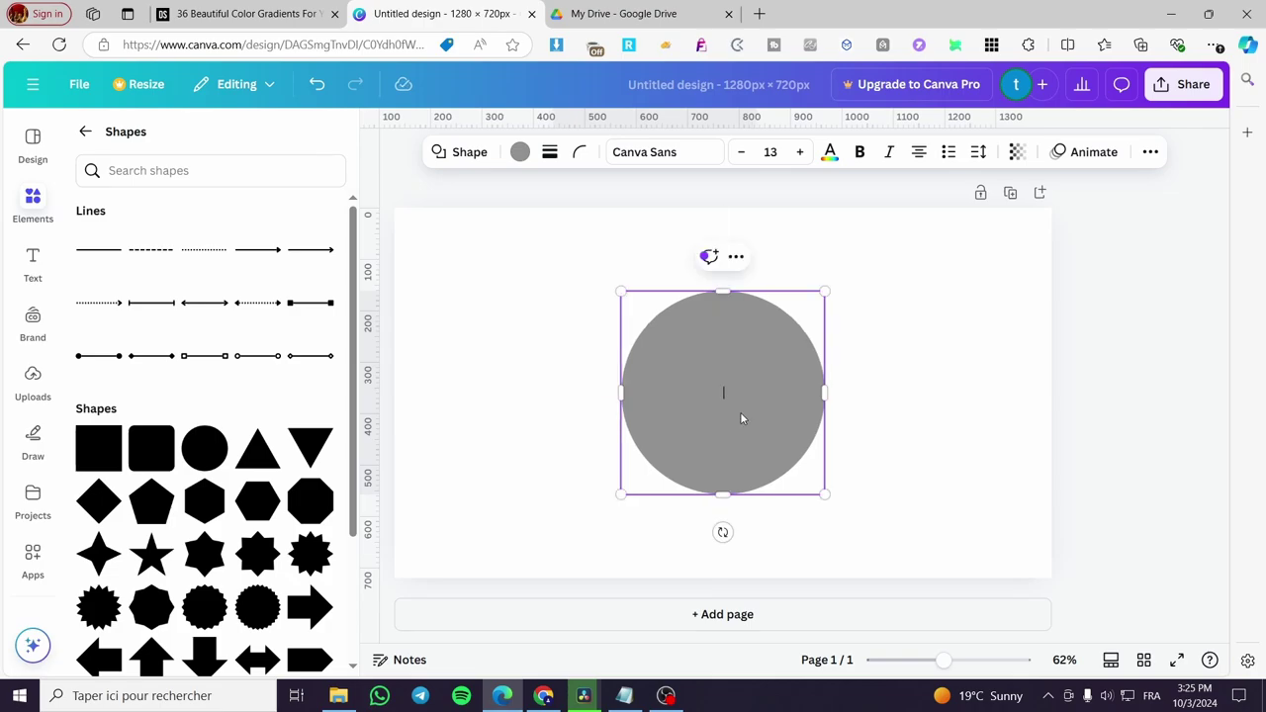
click(519, 154)
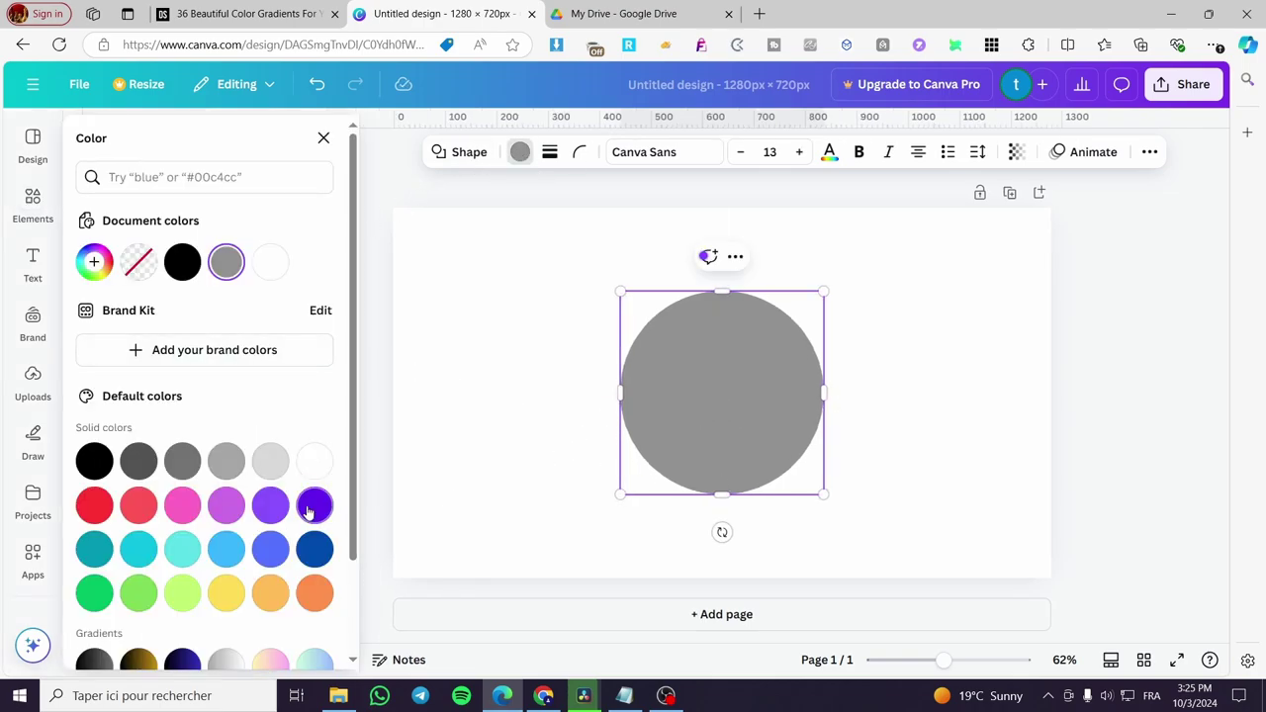
click(226, 507)
click(272, 508)
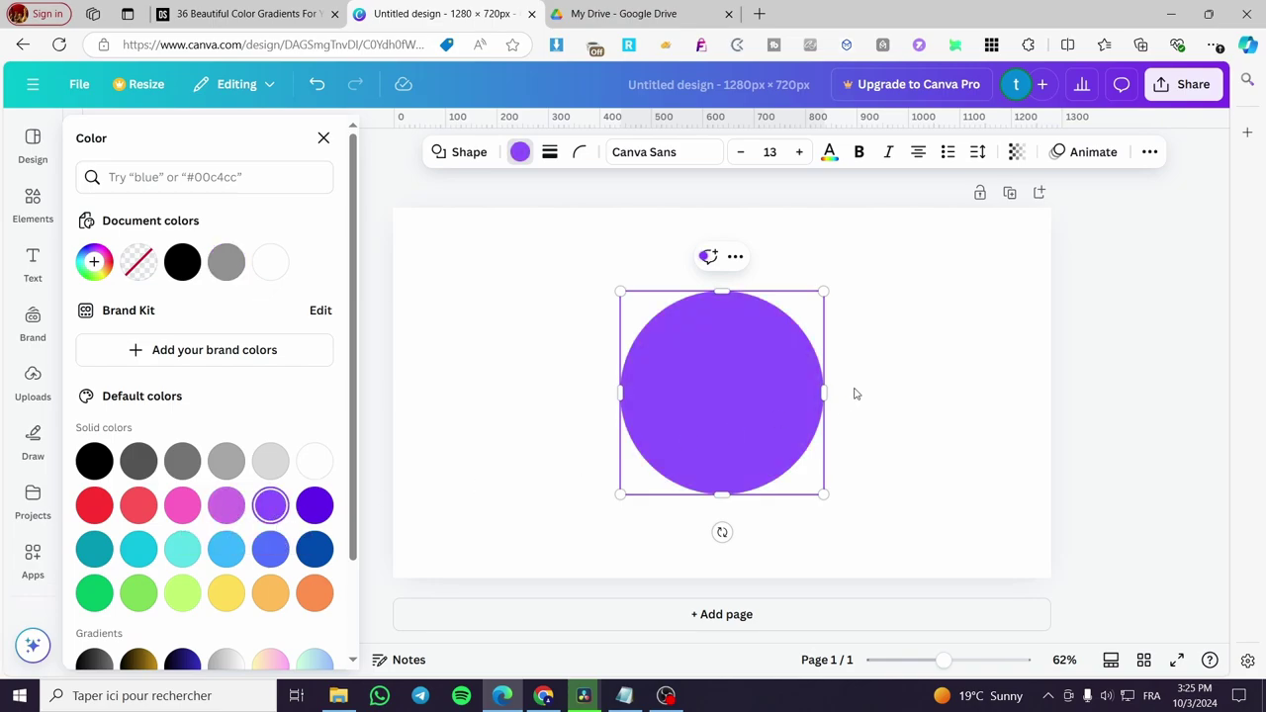
click(943, 385)
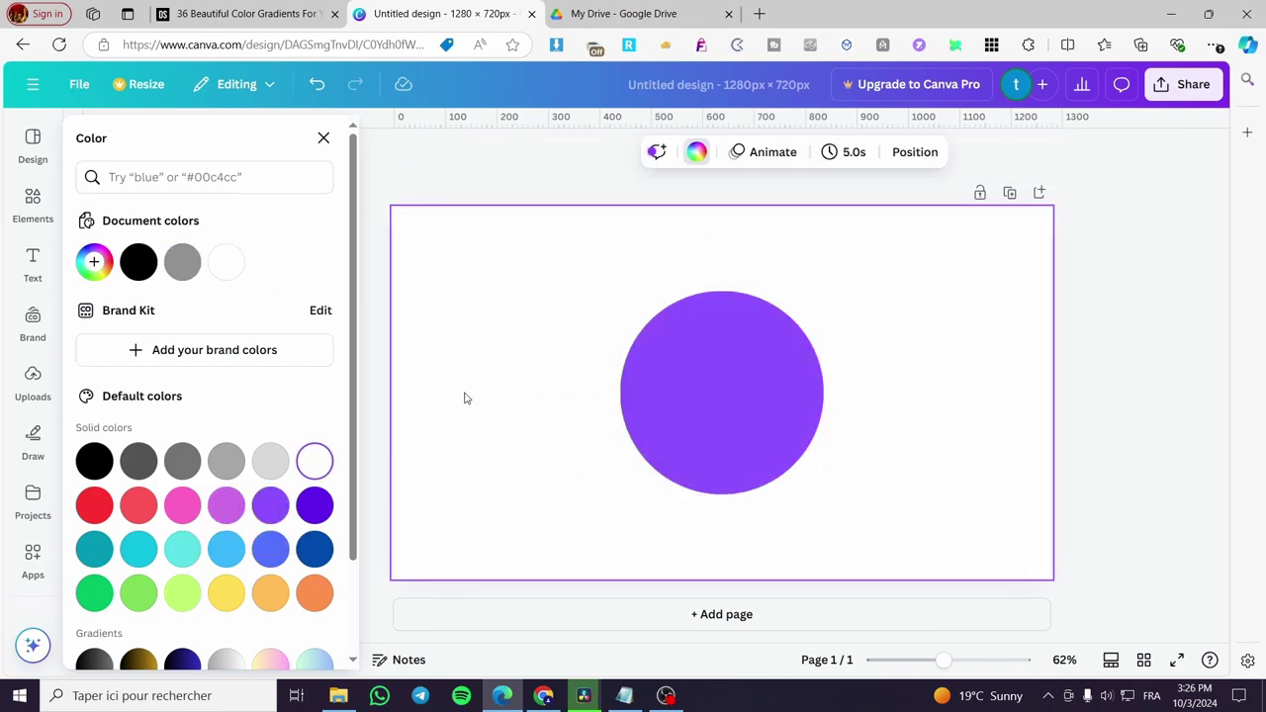
- Duplicate the purple circle and place the copy level with the original, overlapping its right half
click(756, 363)
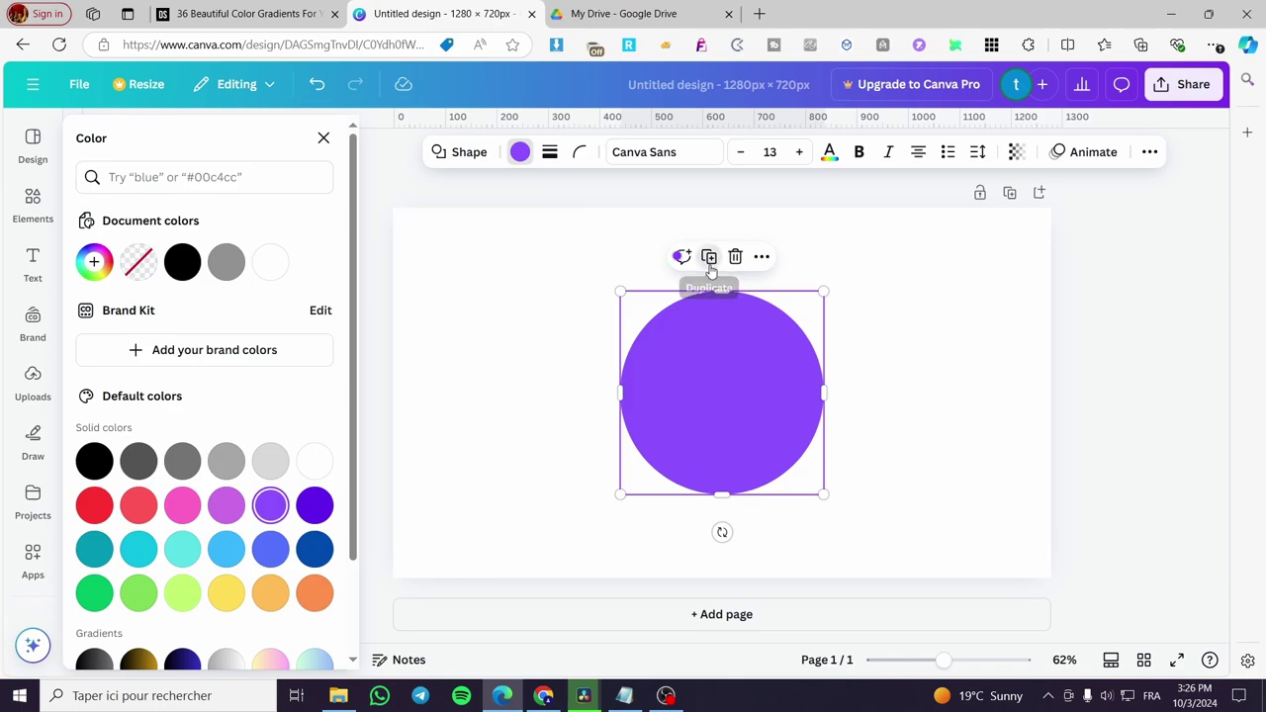
drag(708, 423, 837, 396)
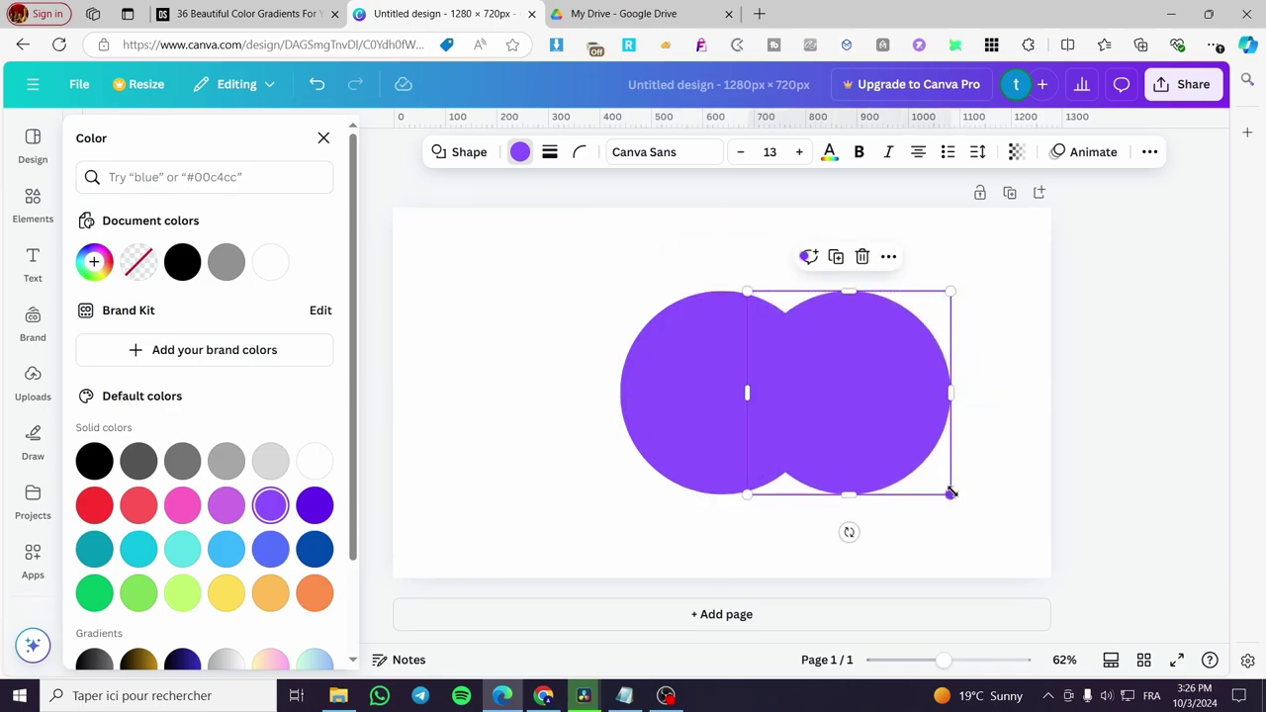
- Shrink the overlapping purple circle to about 330 px across, keeping it level with the original, and fill it white
drag(951, 491, 914, 442)
drag(889, 388, 888, 406)
click(519, 153)
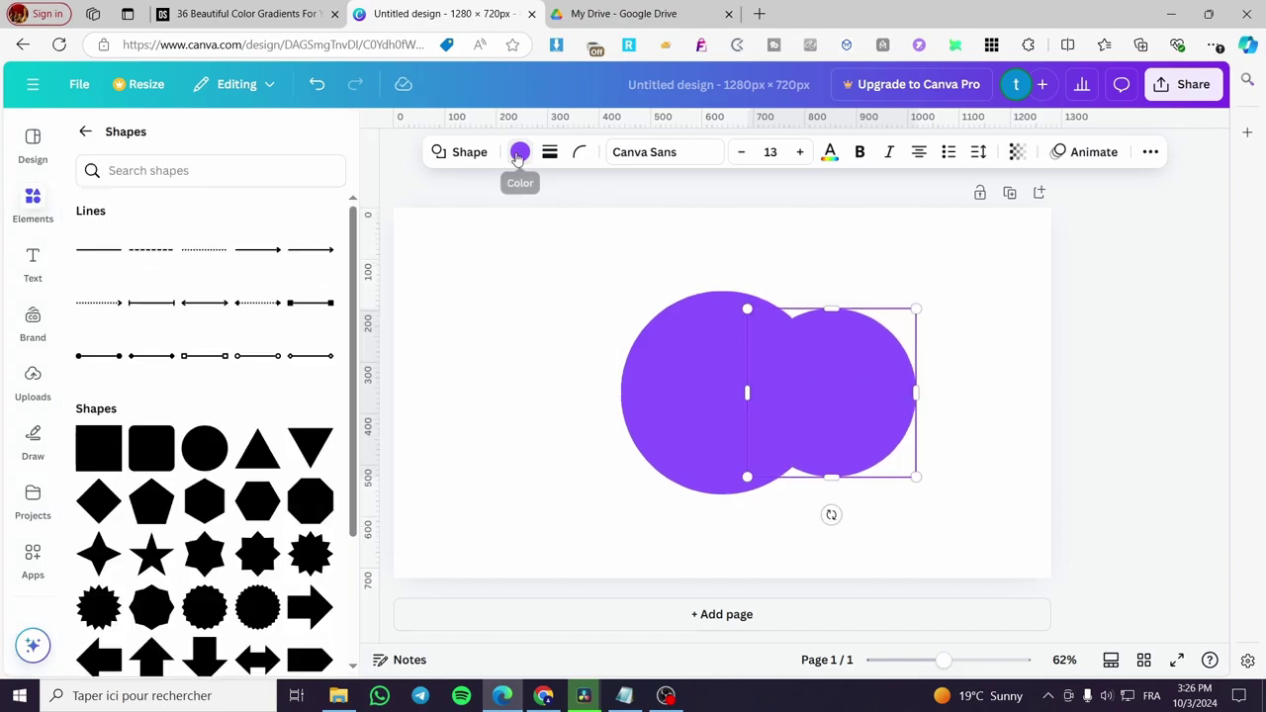
click(520, 153)
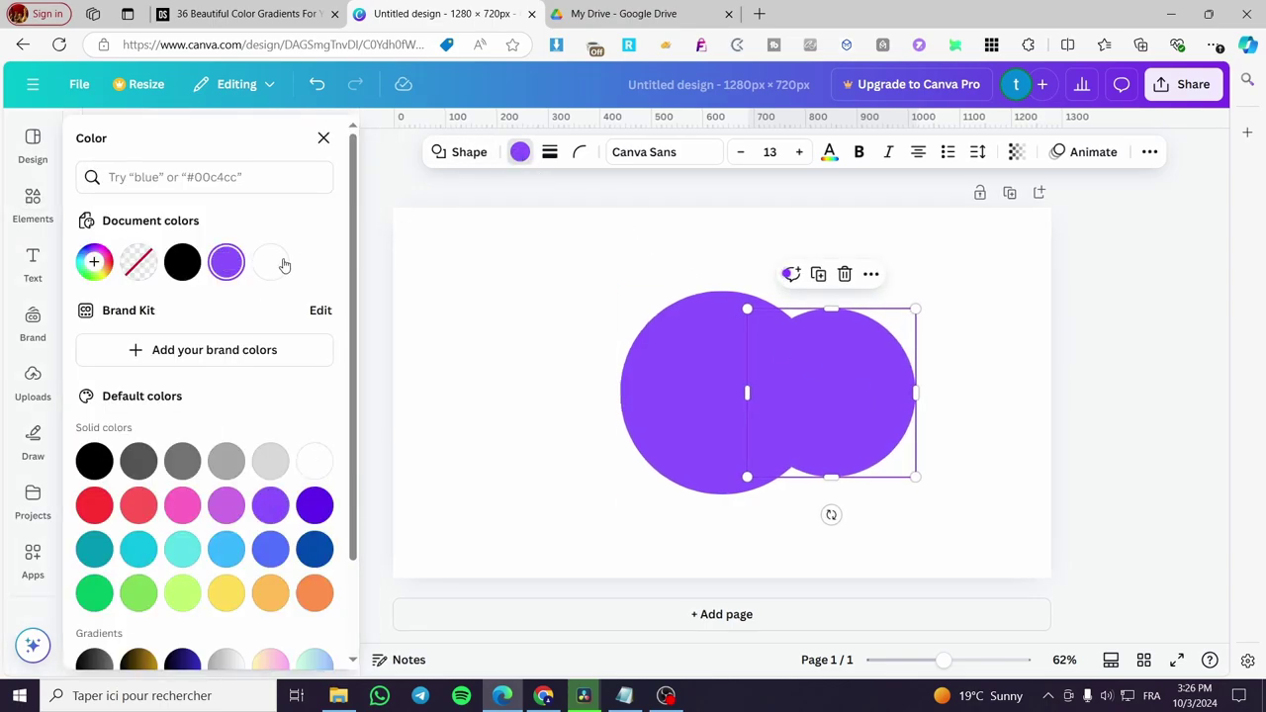
click(281, 262)
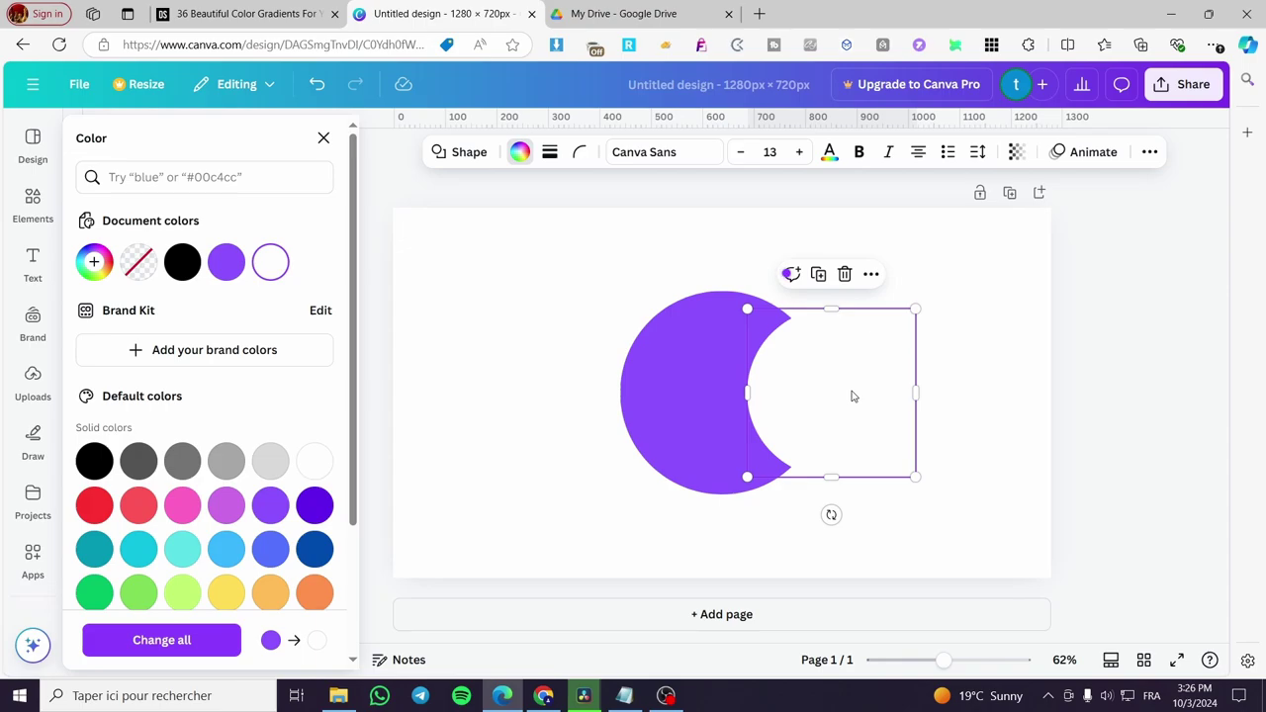
- Move the white circle further over the purple one, keeping it level, so the purple forms a thinner crescent
drag(853, 396, 817, 389)
right_click(777, 392)
drag(783, 389, 756, 386)
click(761, 394)
click(1016, 433)
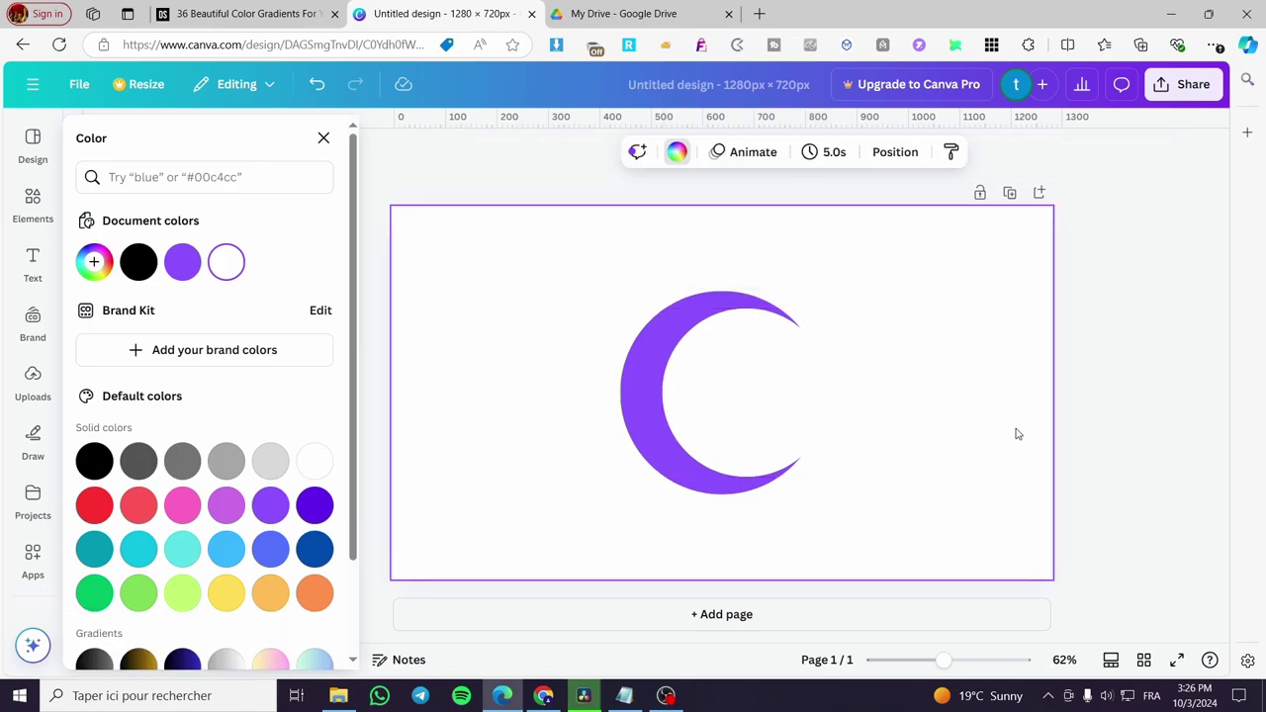
- Enlarge the white circle slightly, to about 338 px across, and re-centre it vertically on the purple circle
click(741, 373)
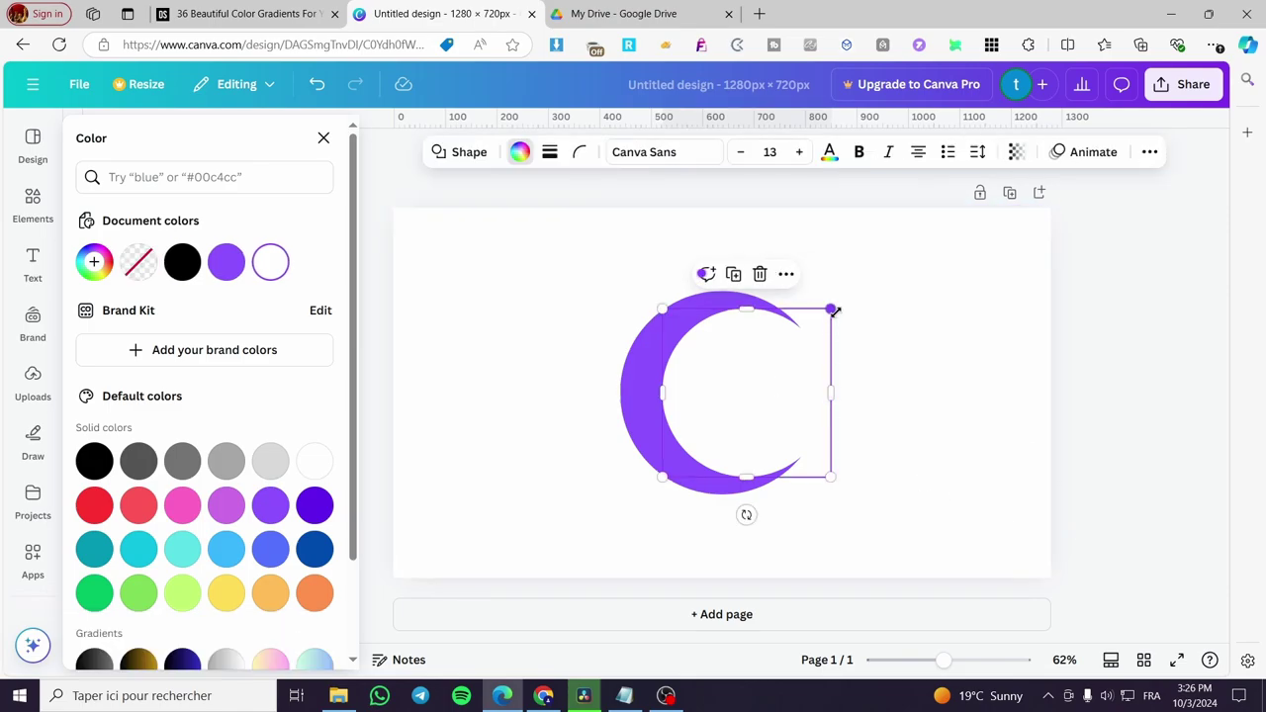
drag(832, 309, 845, 313)
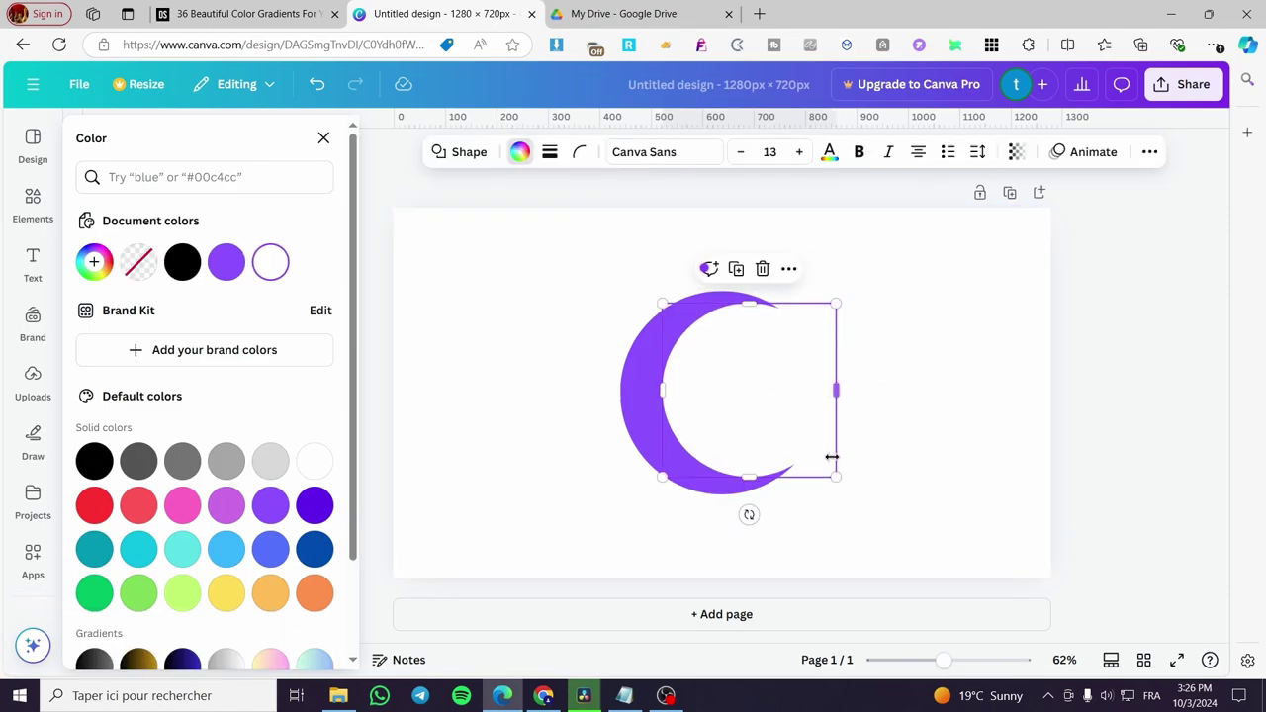
drag(801, 429, 800, 427)
click(942, 440)
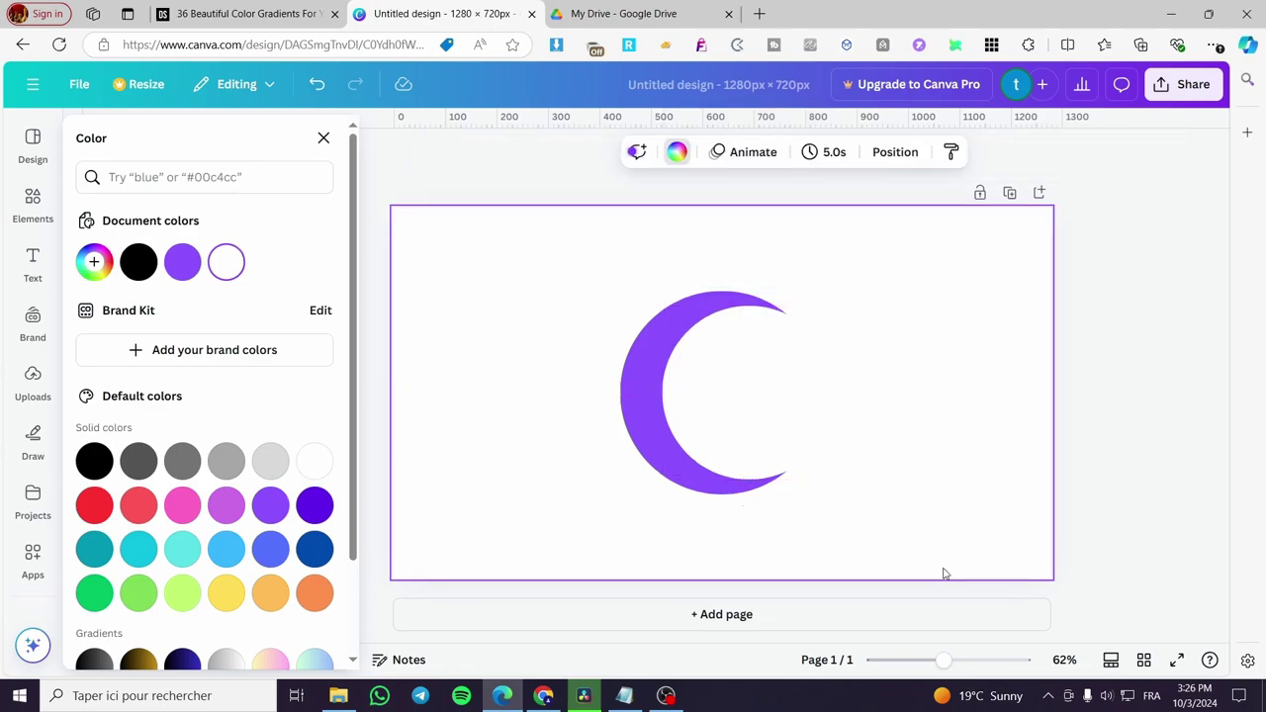
- Shift the white circle left until its right edge meets the purple circle's right edge, keeping it 338 px wide
drag(772, 429, 755, 416)
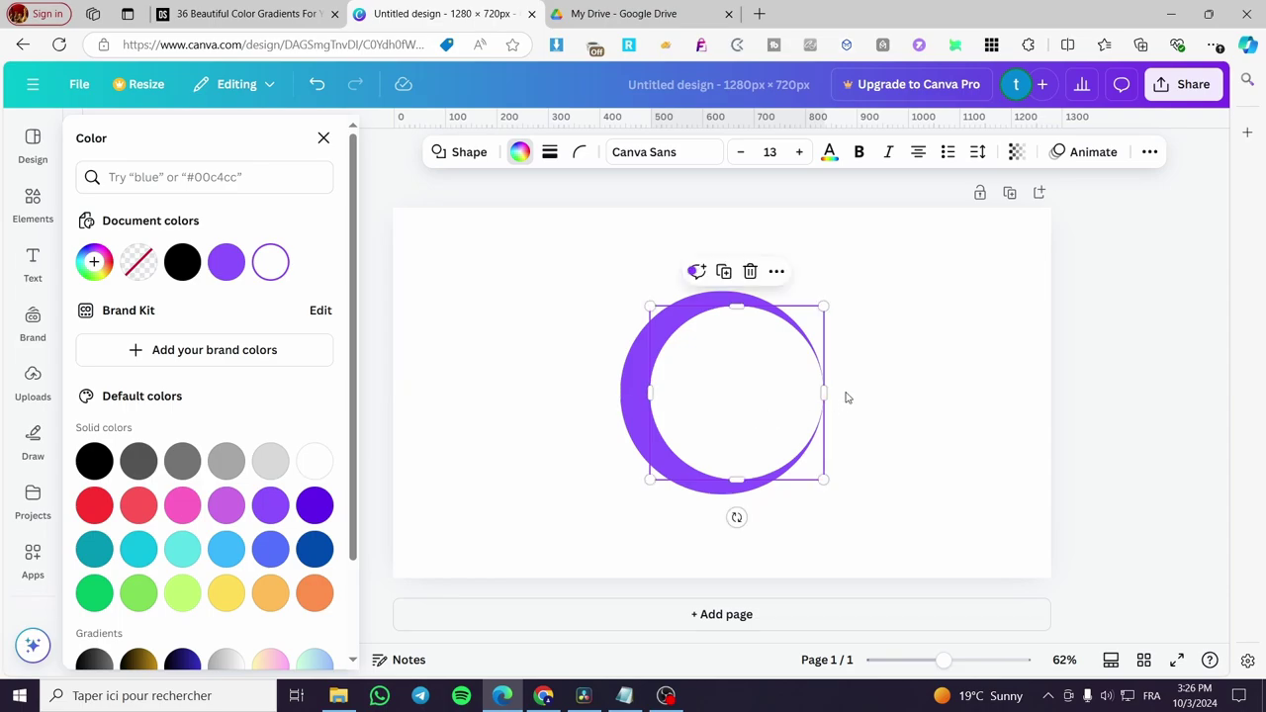
mouse_move(826, 393)
mouse_down()
mouse_move(847, 392)
mouse_move(829, 393)
mouse_up()
click(974, 435)
click(782, 416)
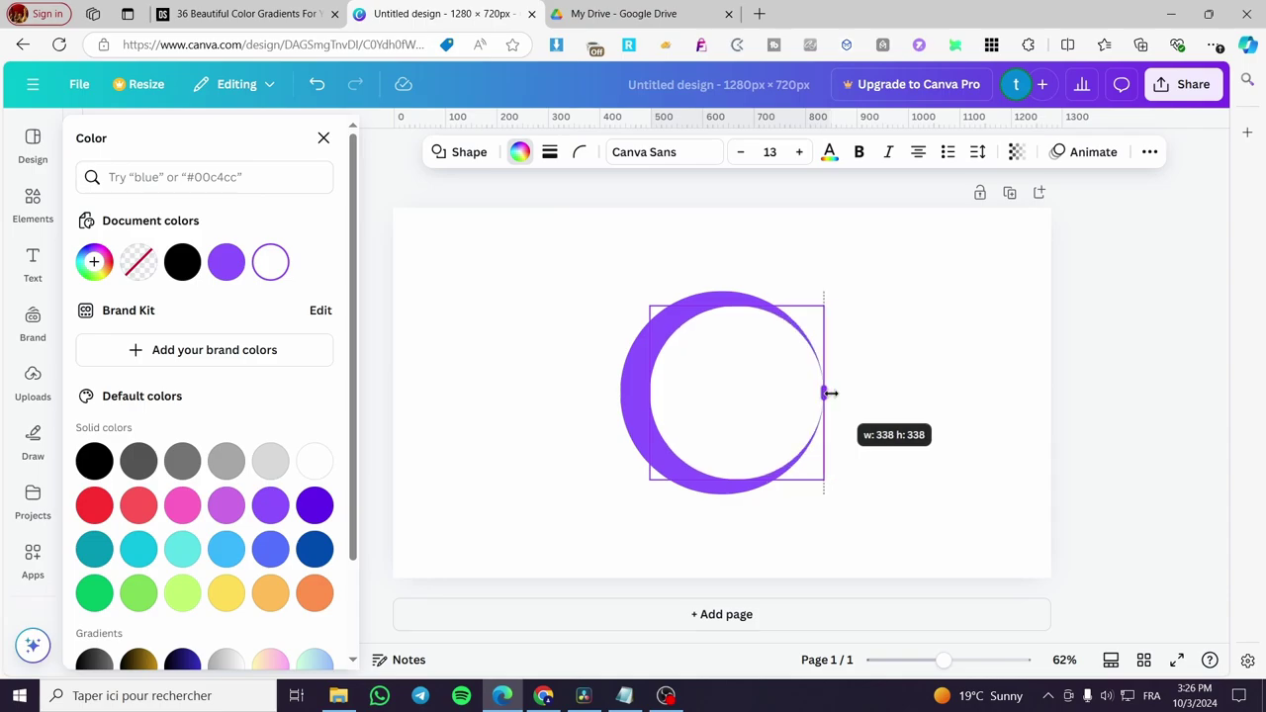
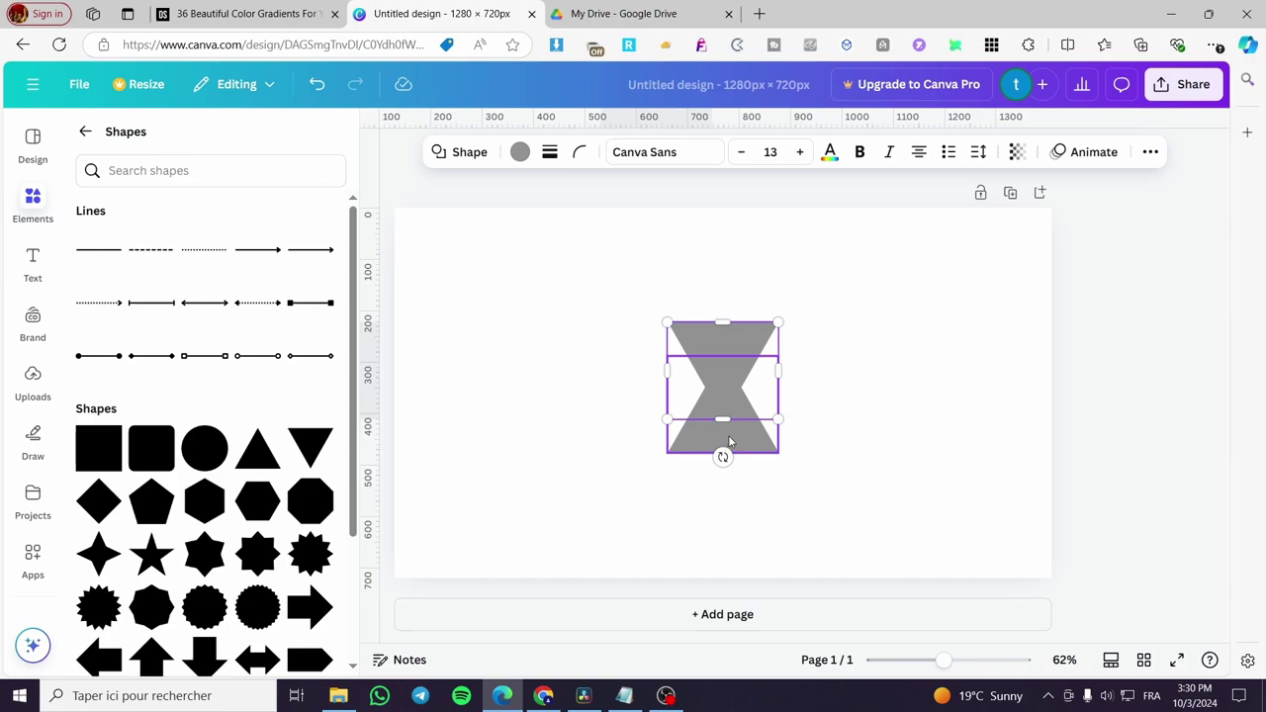
- Group the two overlapping grey triangles that form the hourglass and round the group's corners
shift+click(732, 443)
click(682, 286)
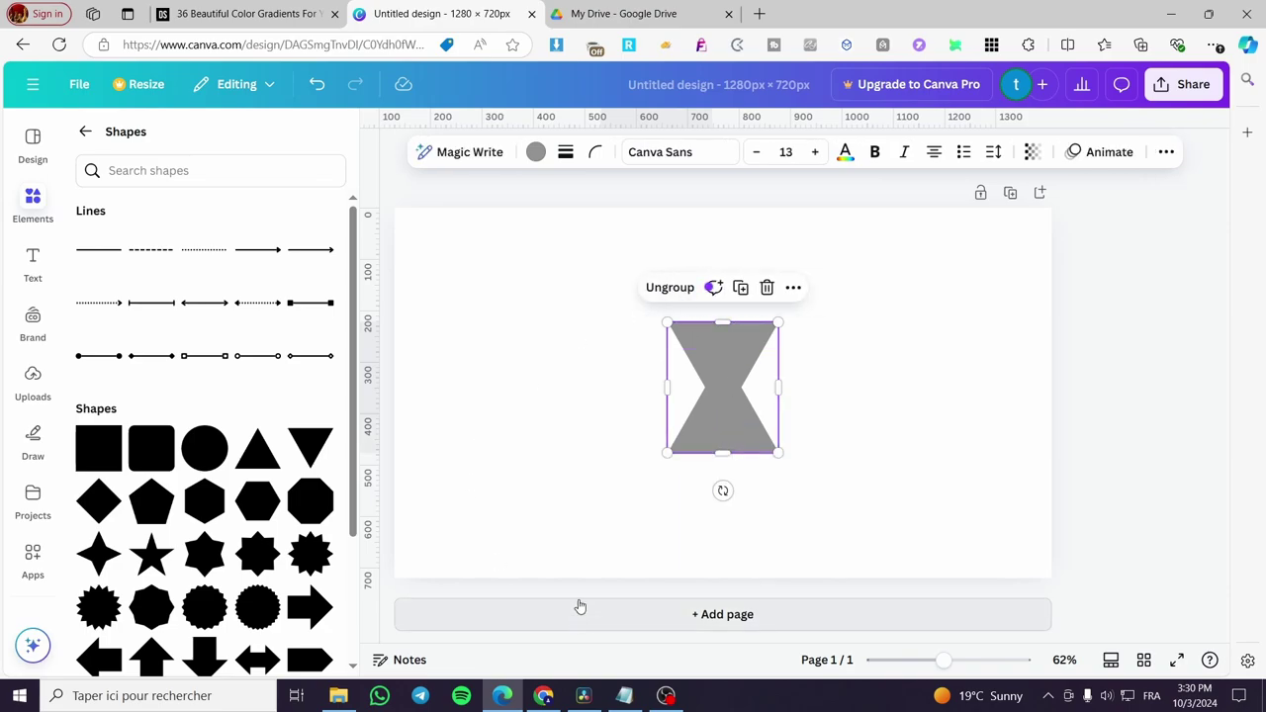
click(595, 151)
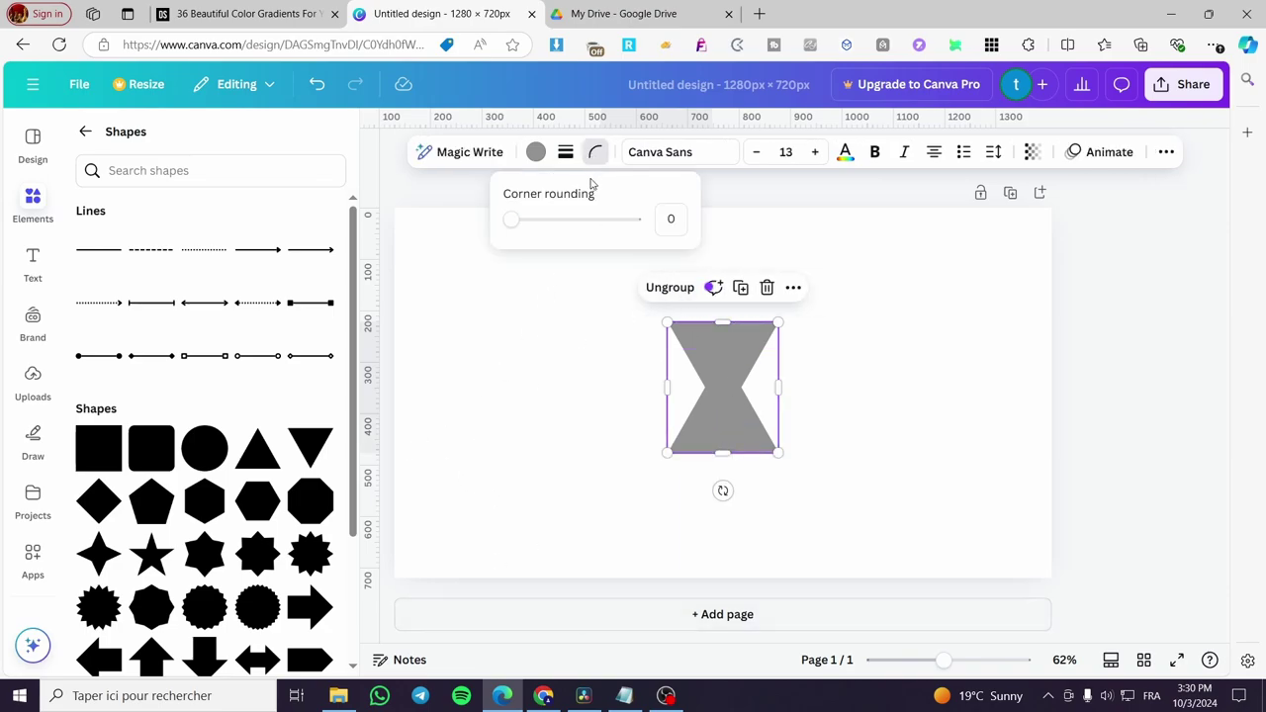
drag(513, 222, 551, 216)
- Give the hourglass group a solid black border with a weight of 4
click(565, 151)
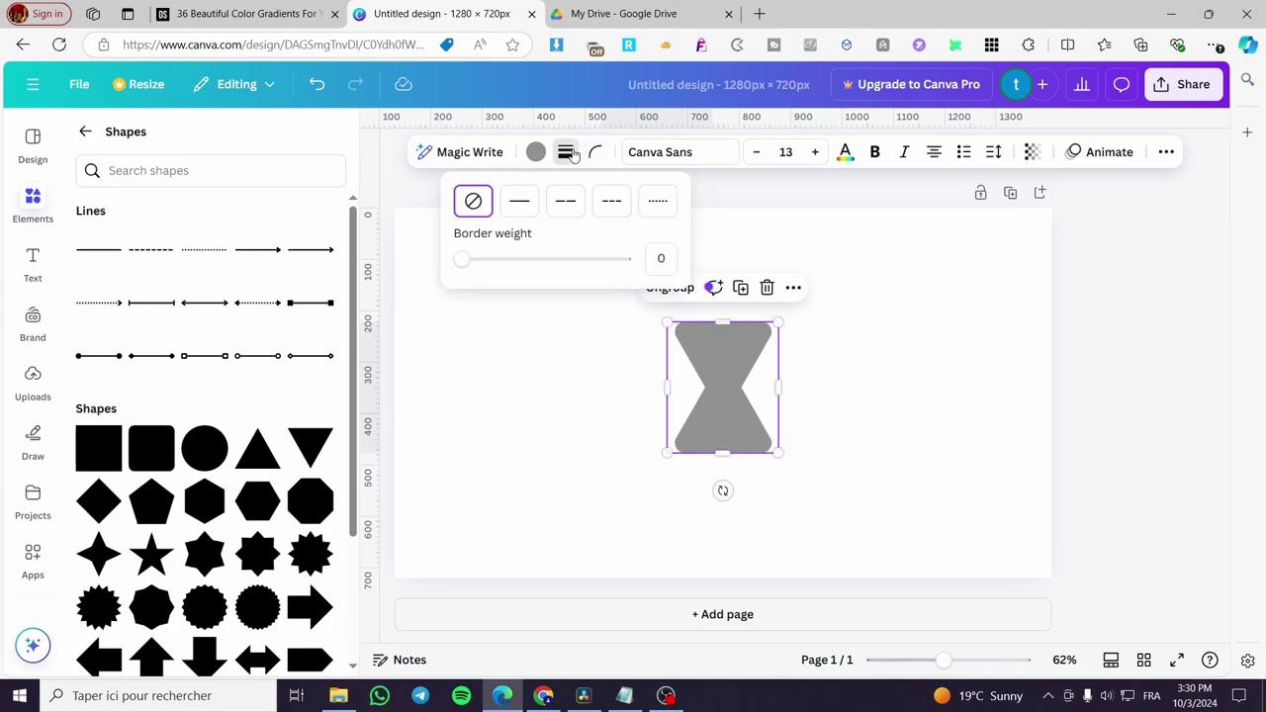
click(520, 203)
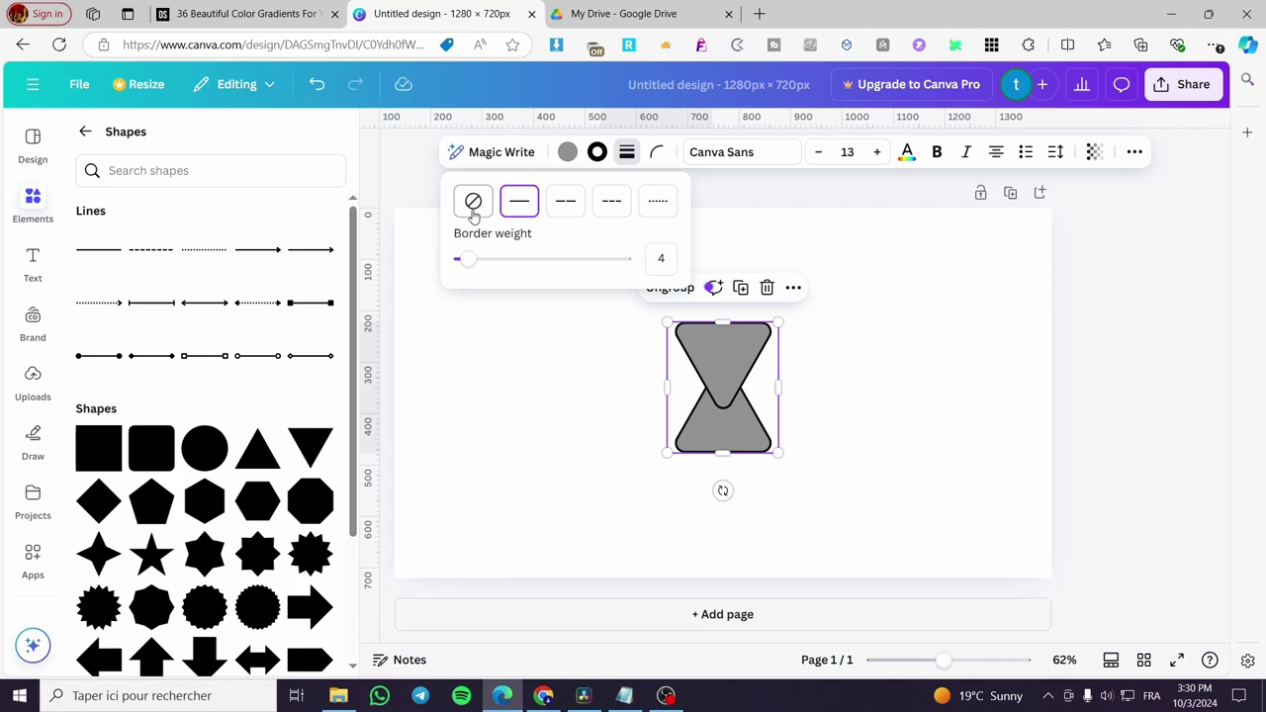
click(575, 389)
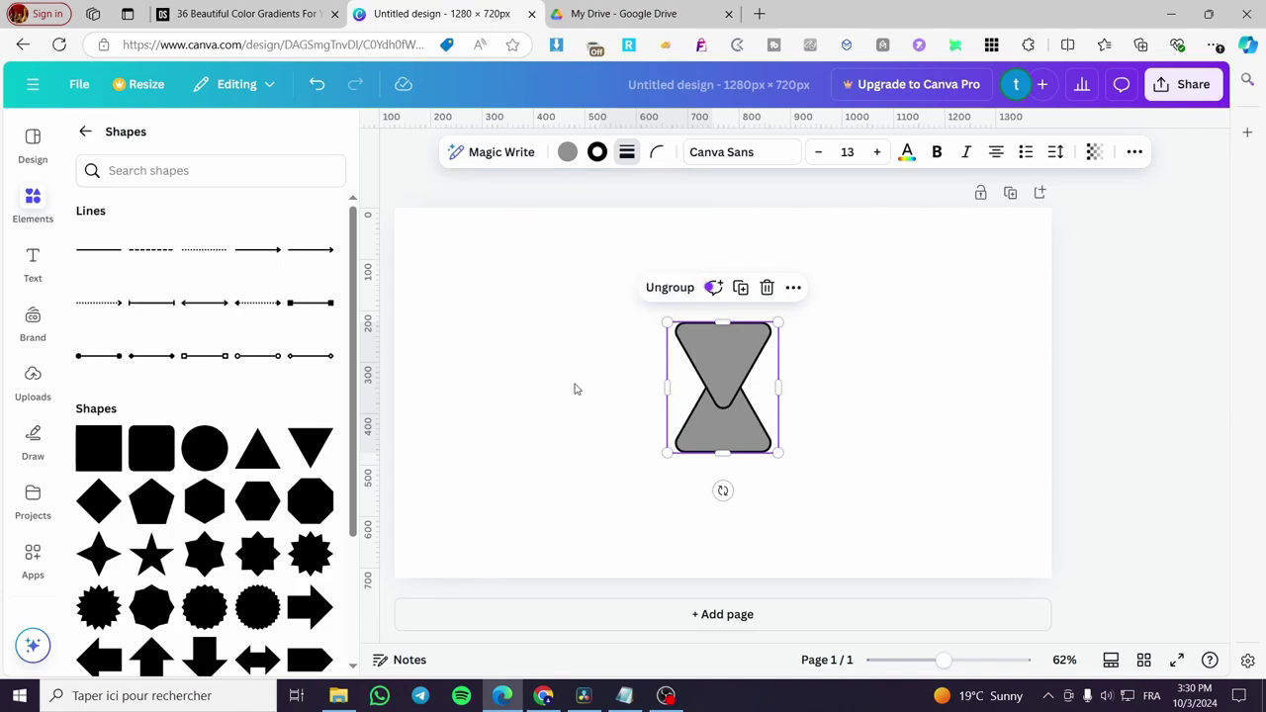
click(575, 389)
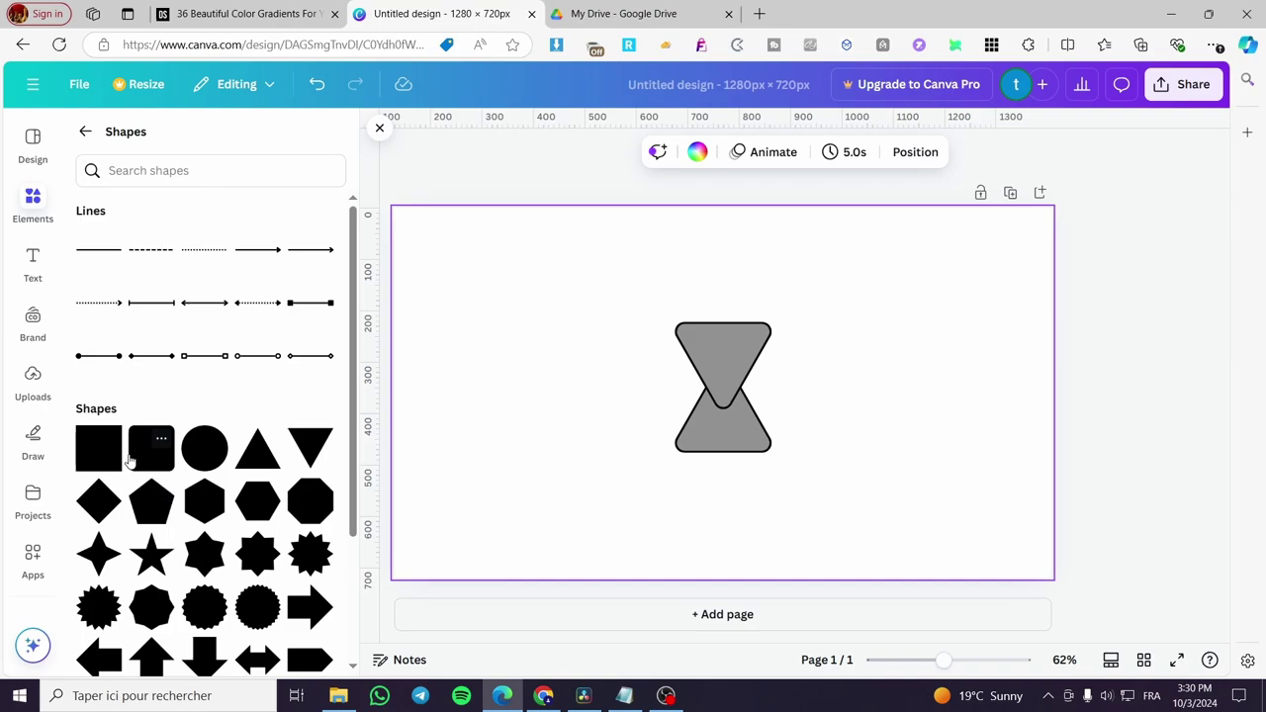
- Add a grey square over the hourglass and shrink it to about 60 × 93 px to cover the overlapping tips
click(99, 457)
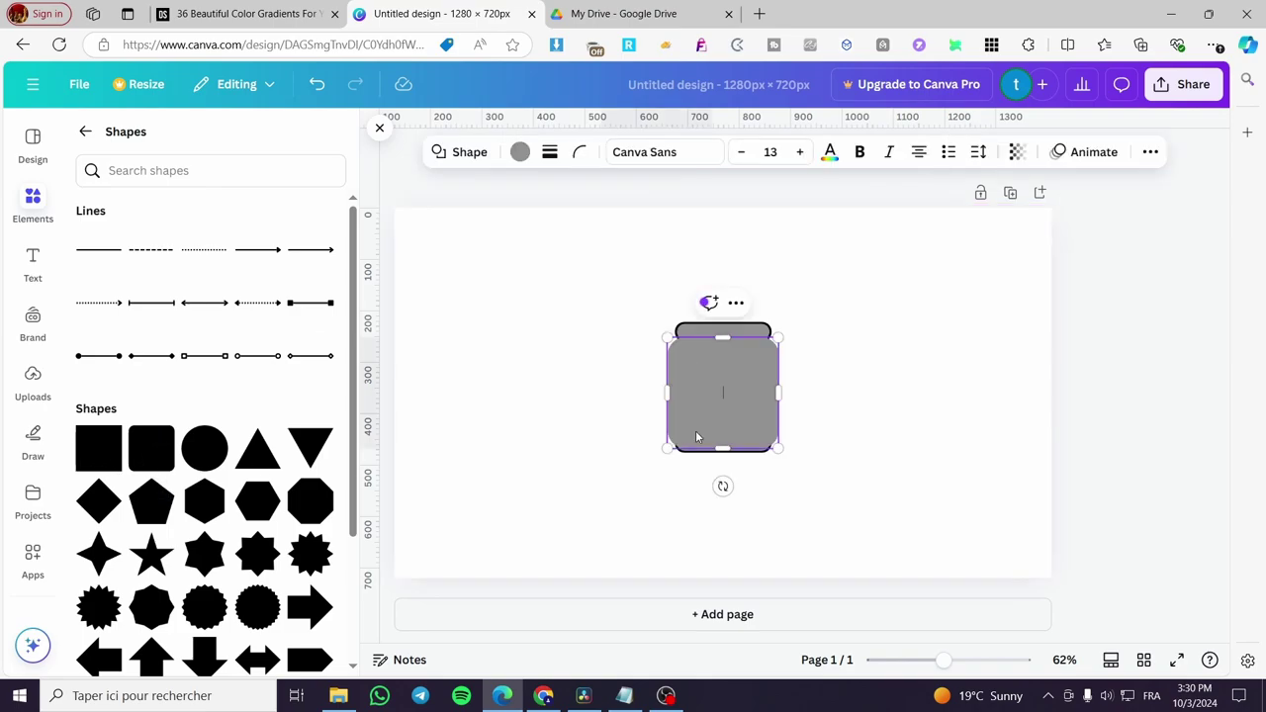
drag(776, 392, 738, 407)
drag(666, 391, 706, 396)
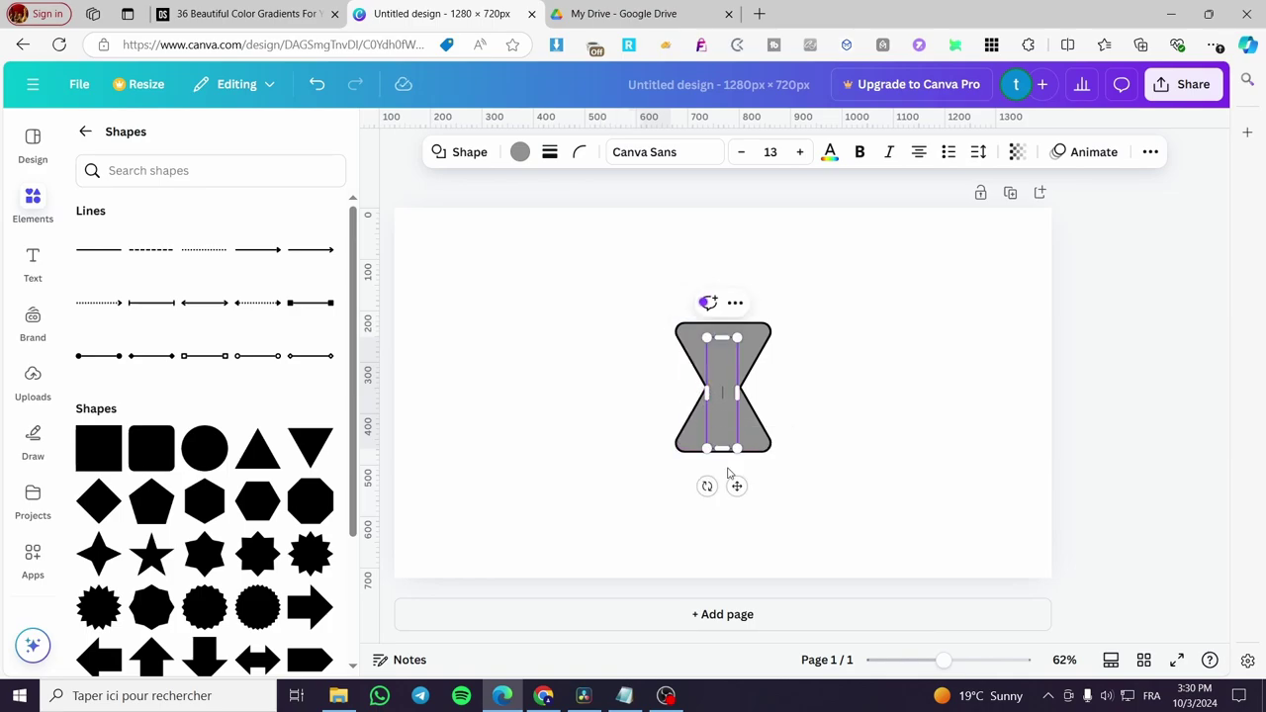
drag(728, 449, 724, 406)
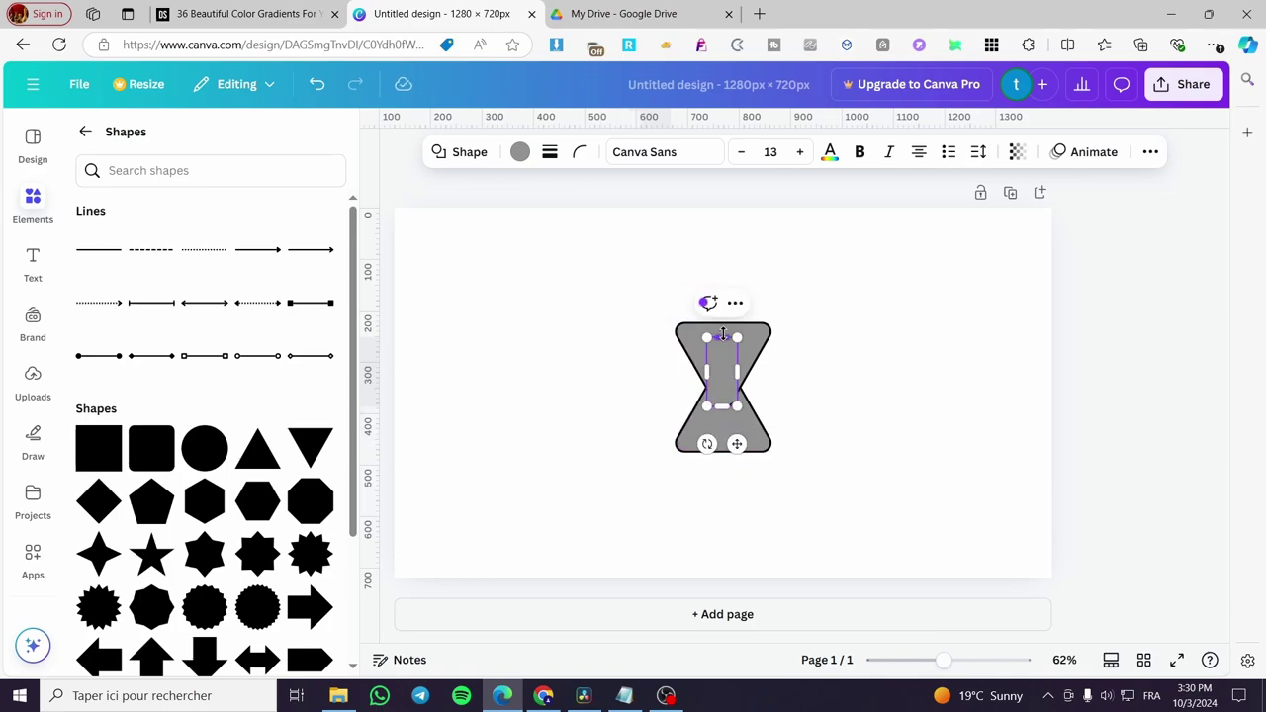
drag(722, 335, 723, 363)
drag(724, 409, 724, 415)
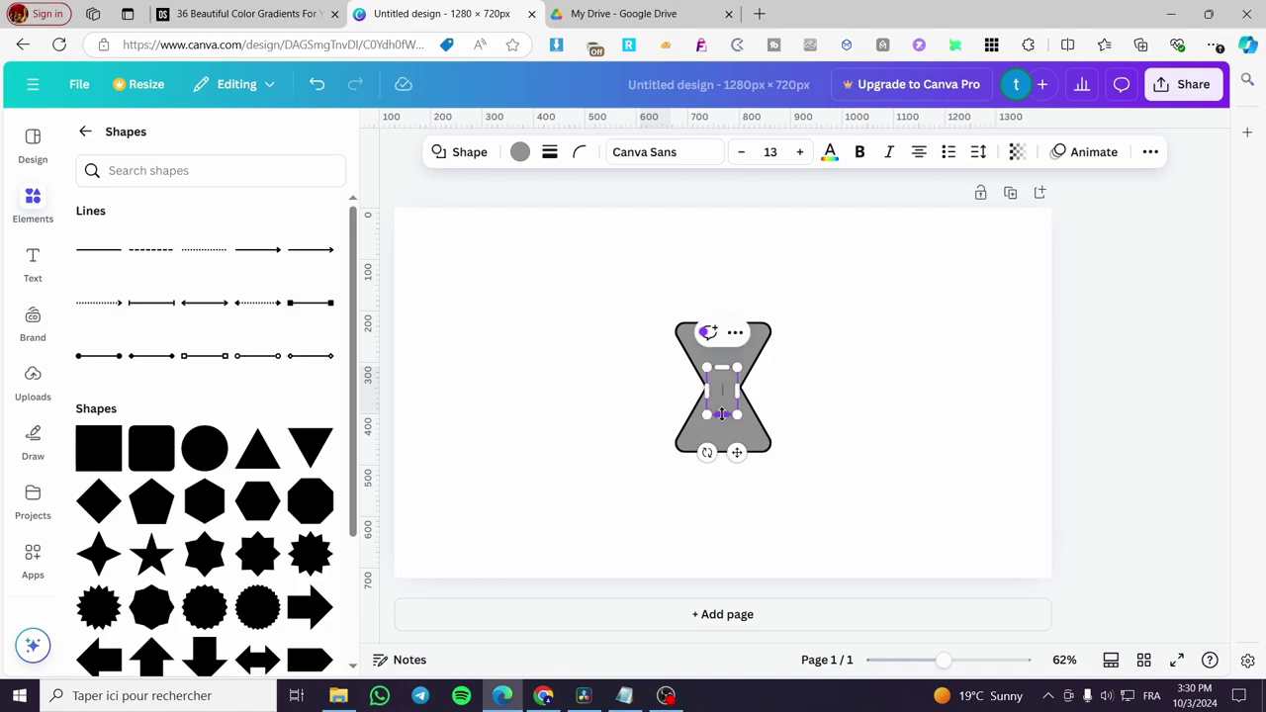
- Widen the grey cover rectangle to about 67 px and shift it down to hide the border lines inside the hourglass waist
drag(944, 660, 1006, 665)
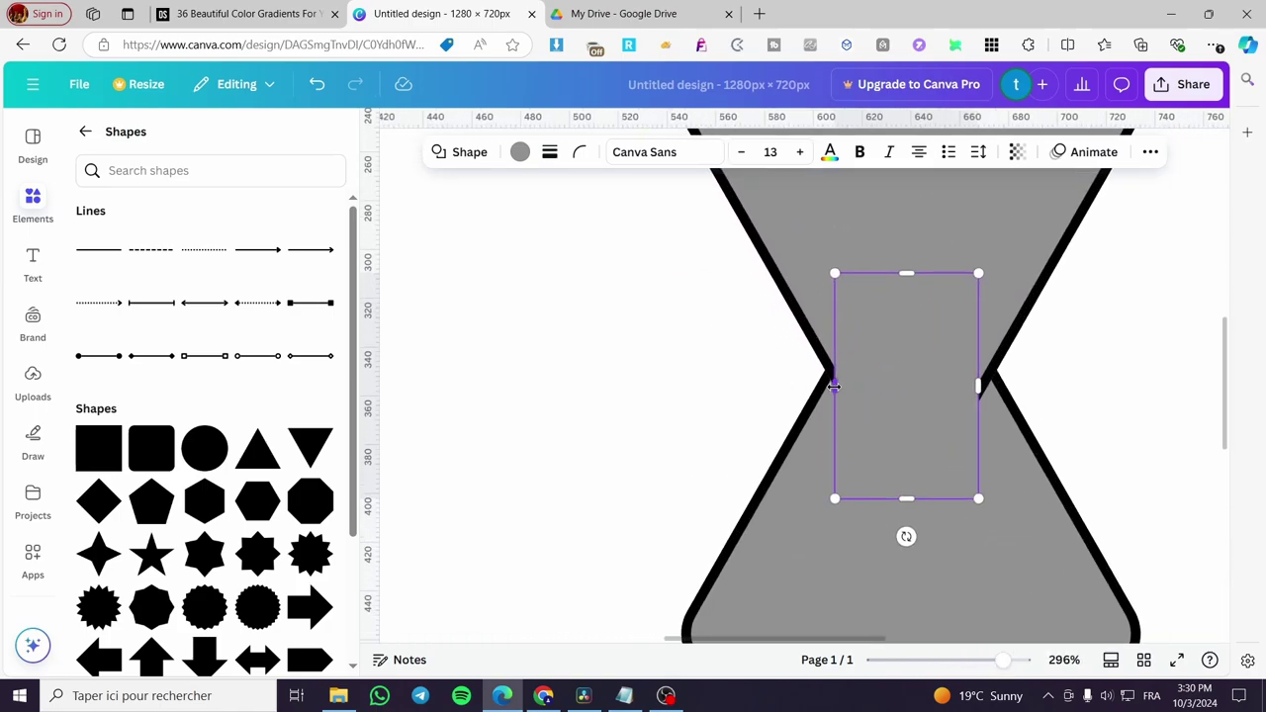
drag(834, 385, 828, 386)
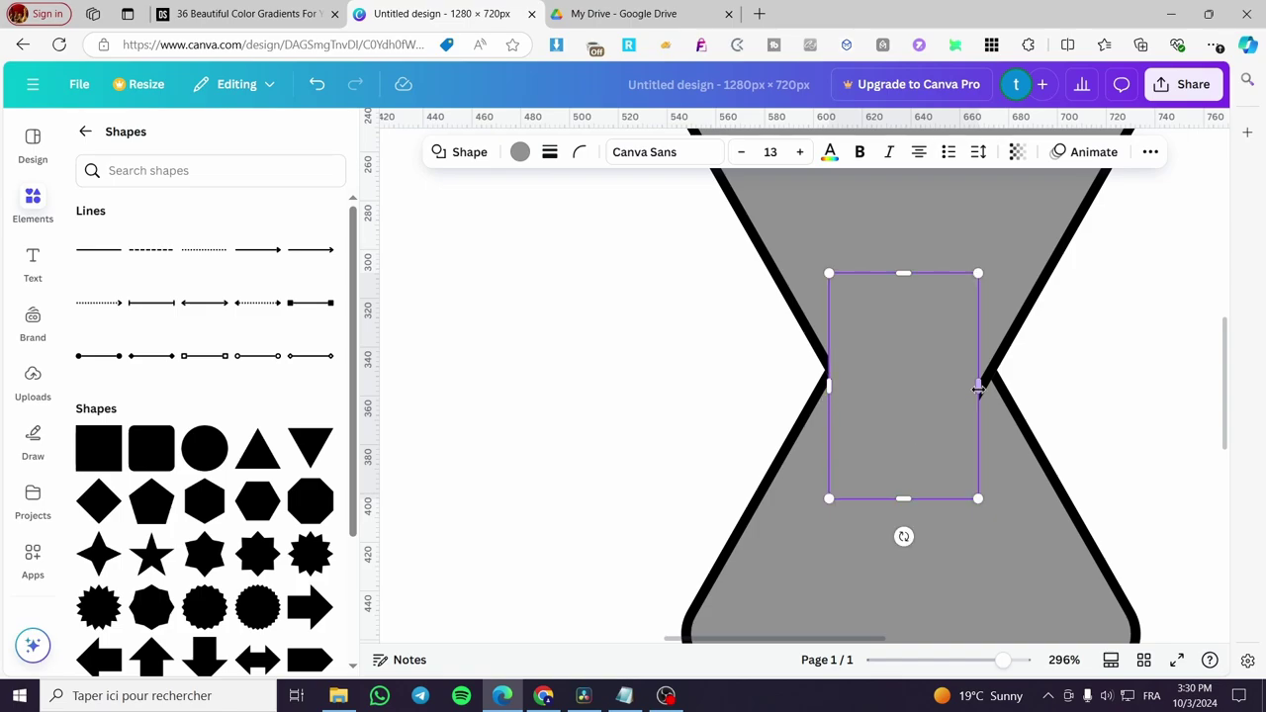
drag(978, 389, 991, 398)
click(1096, 396)
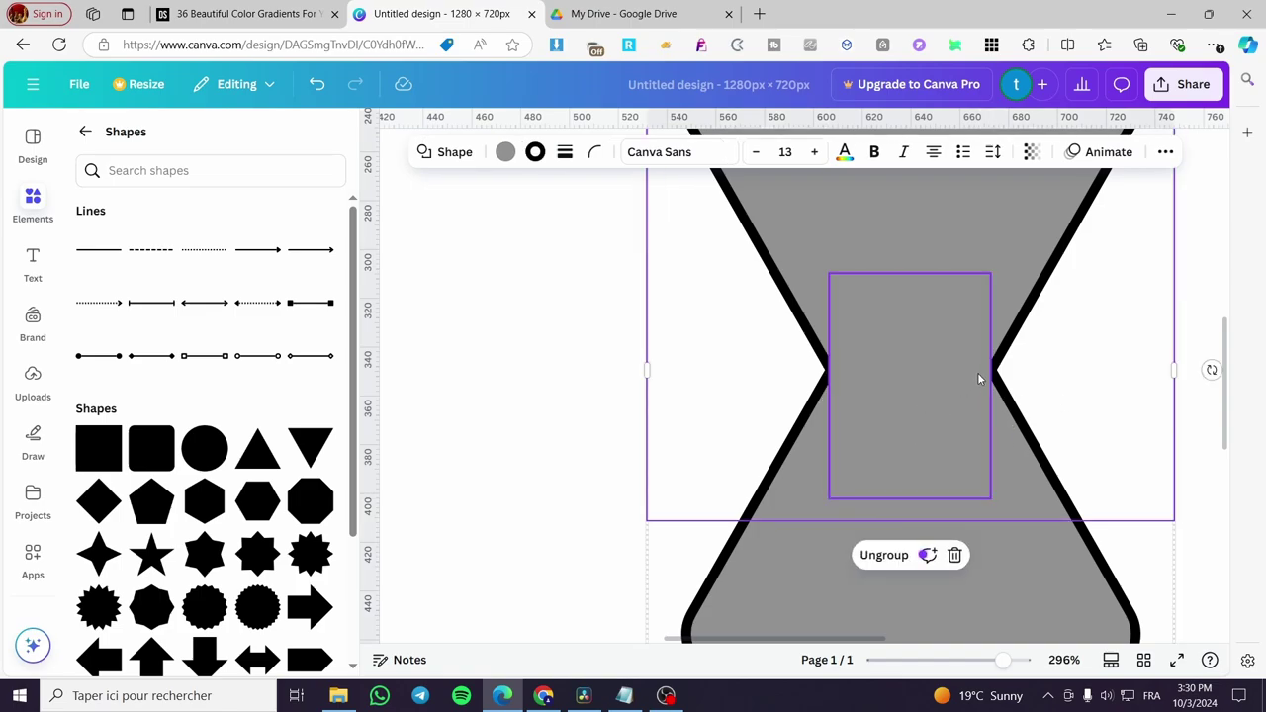
drag(957, 384, 956, 421)
click(1137, 409)
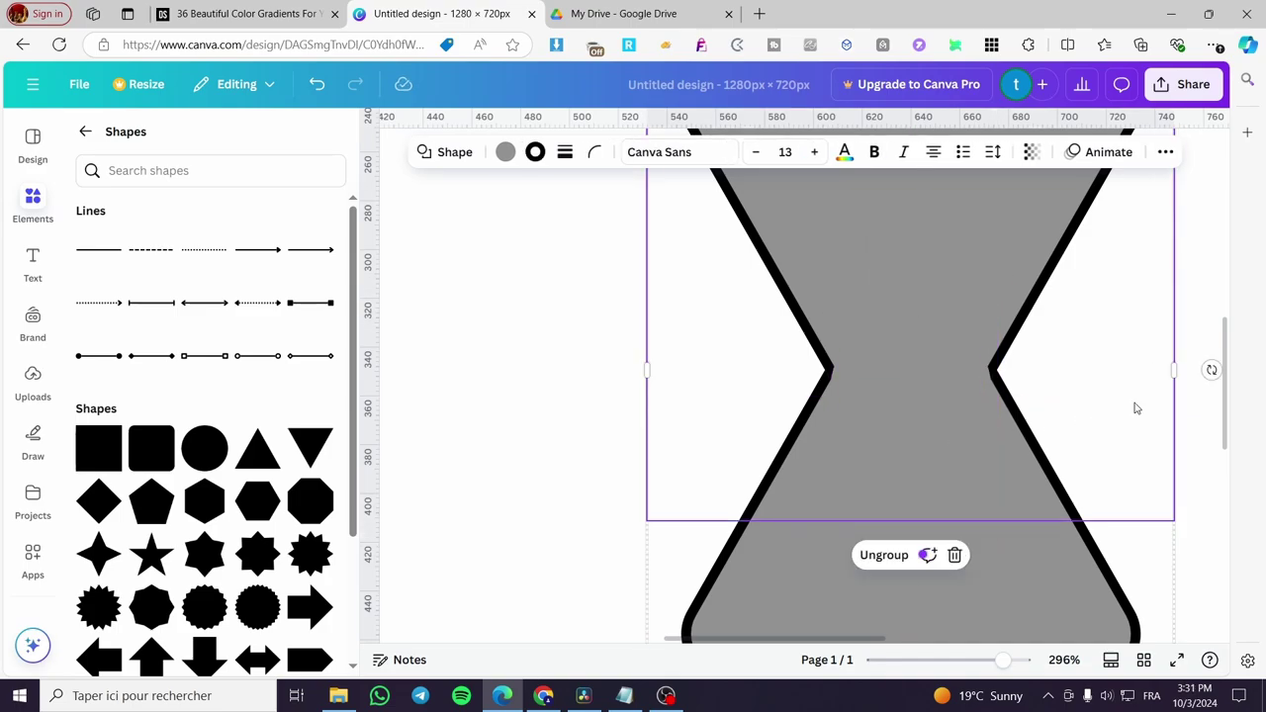
scroll(550, 396, down, 5)
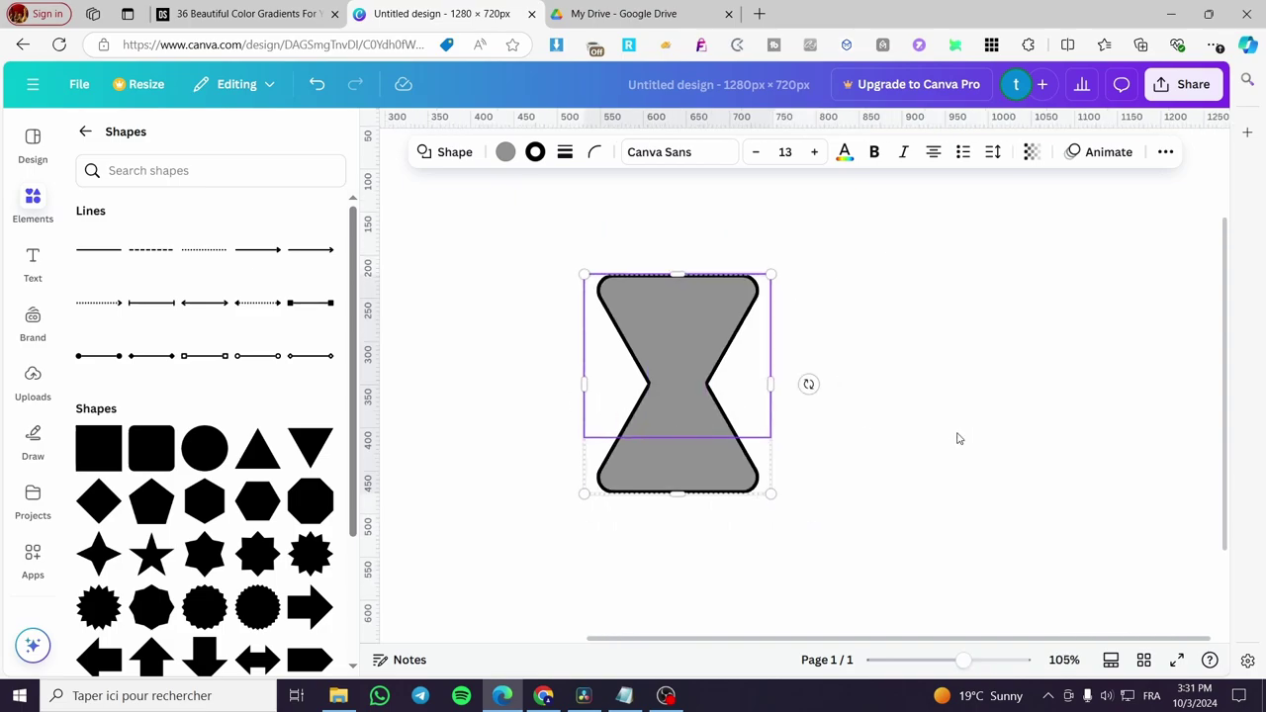
scroll(964, 450, down, 1)
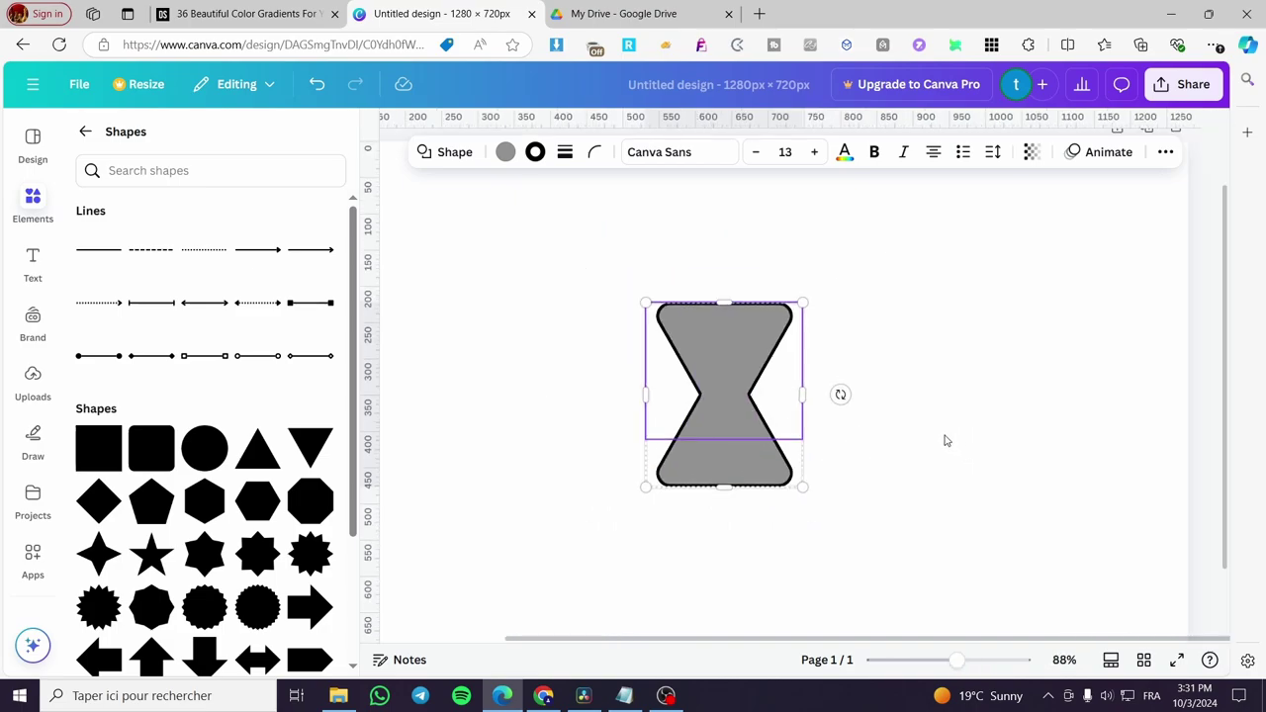
scroll(940, 438, down, 1)
click(918, 432)
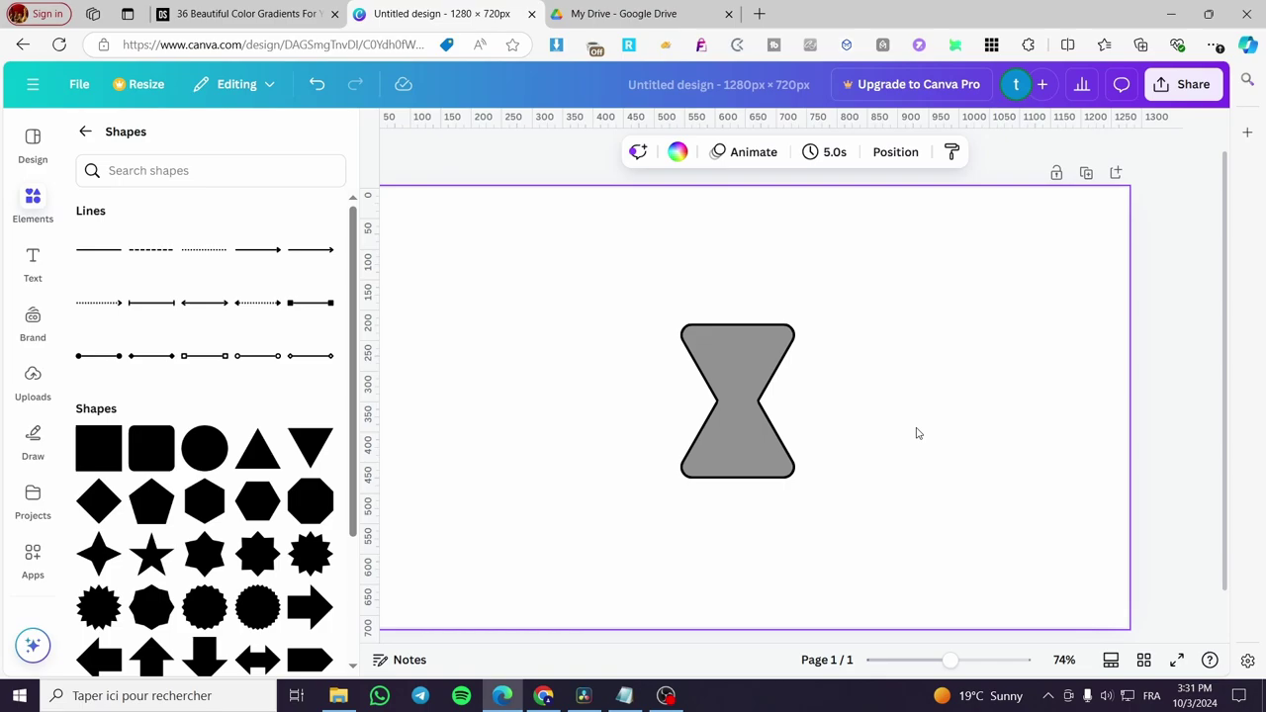
- Delete the hourglass shapes from the page
click(757, 367)
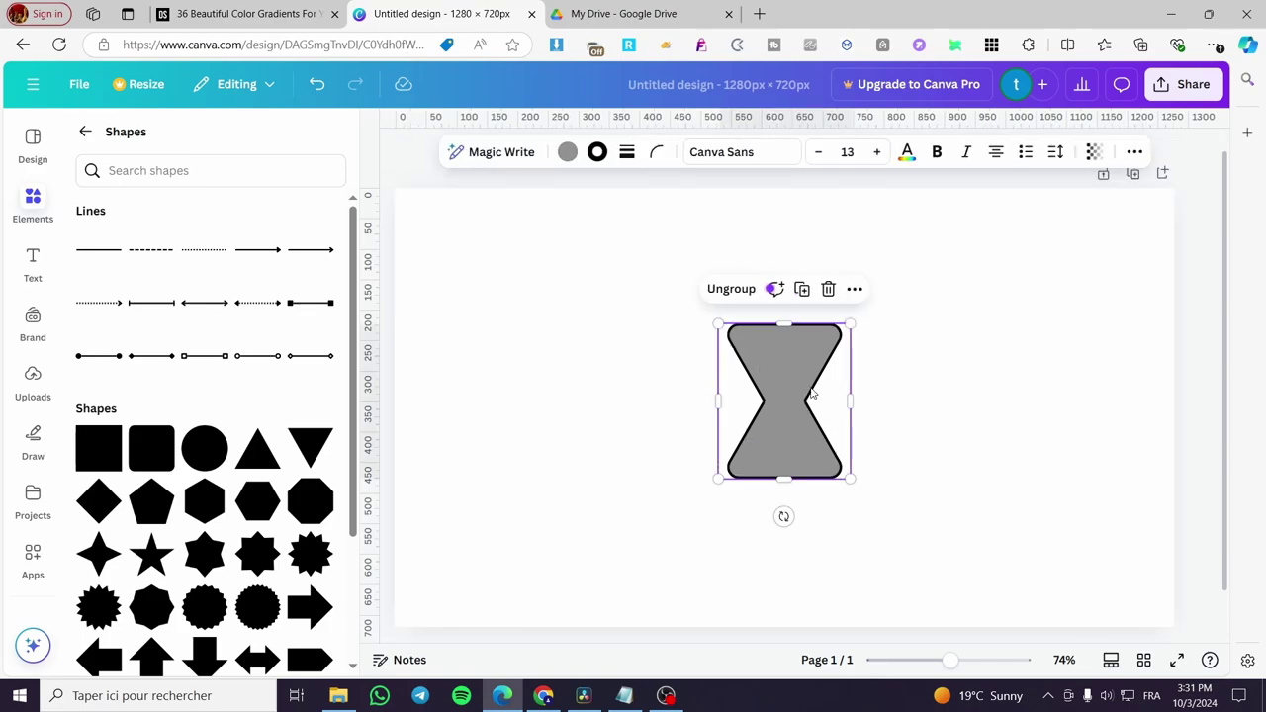
key(Delete)
click(794, 416)
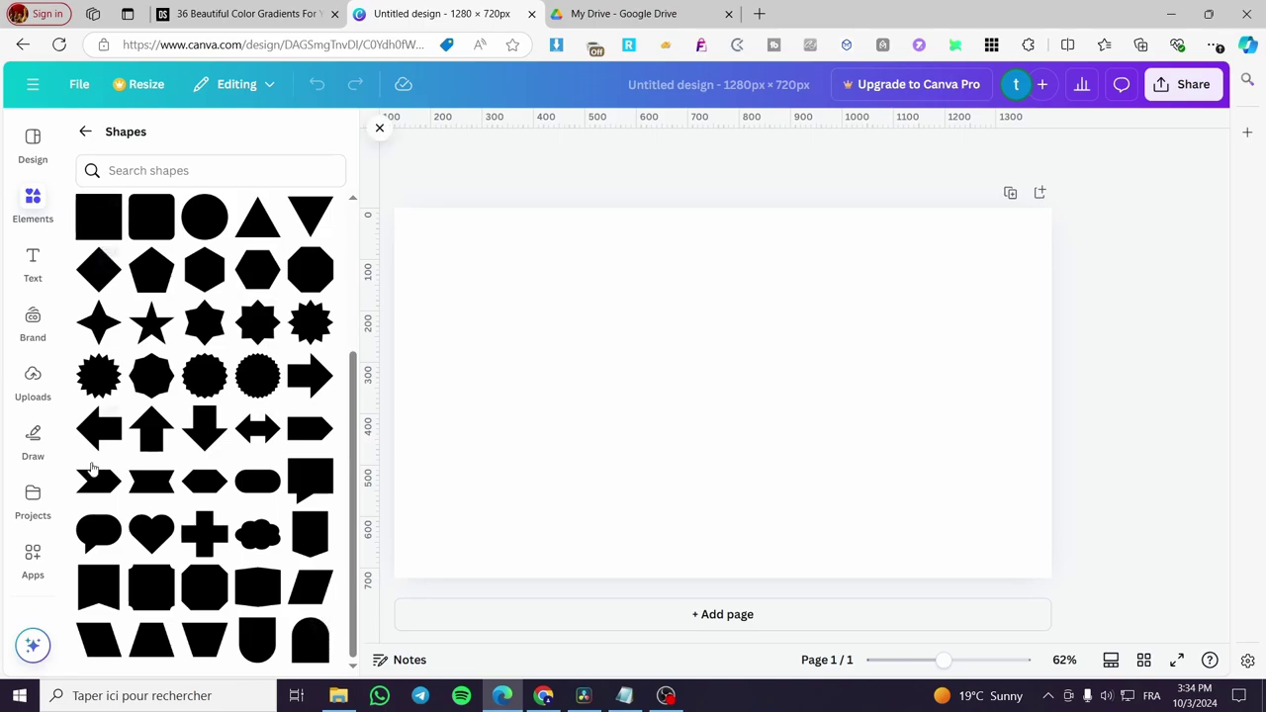
- Add the round-topped arch shape to the centre of the page and fill it black
click(307, 659)
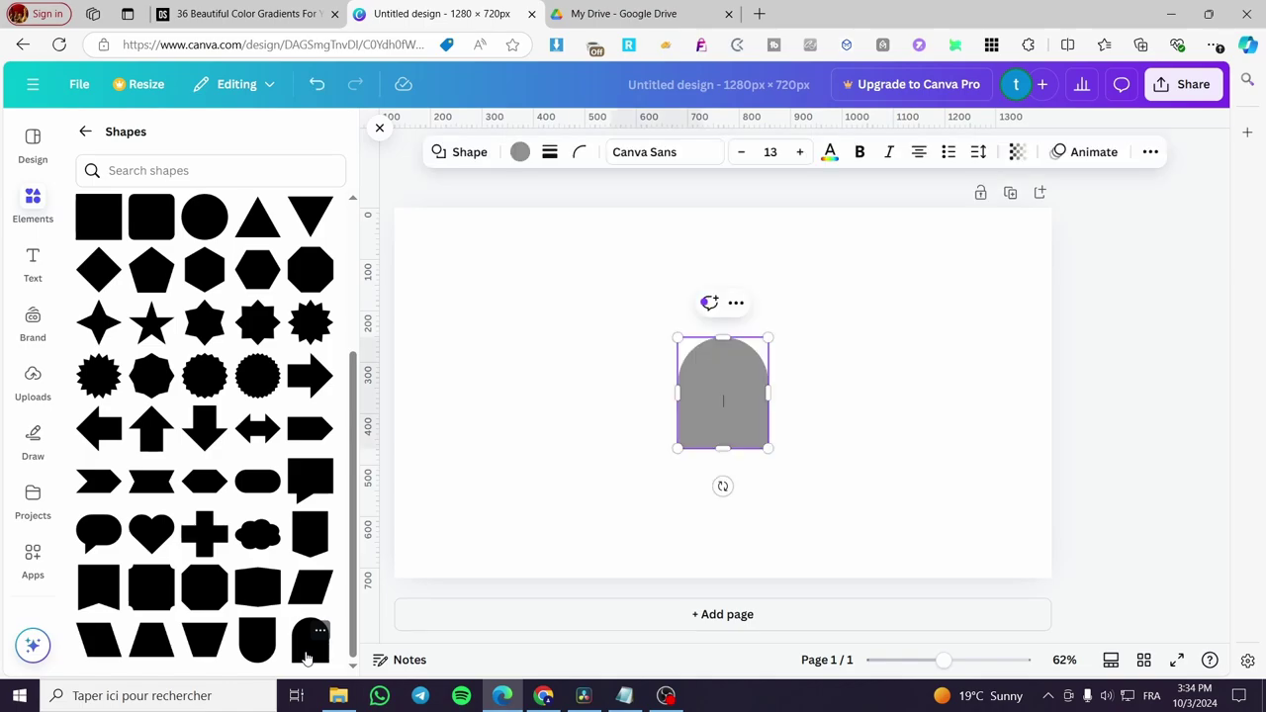
click(520, 154)
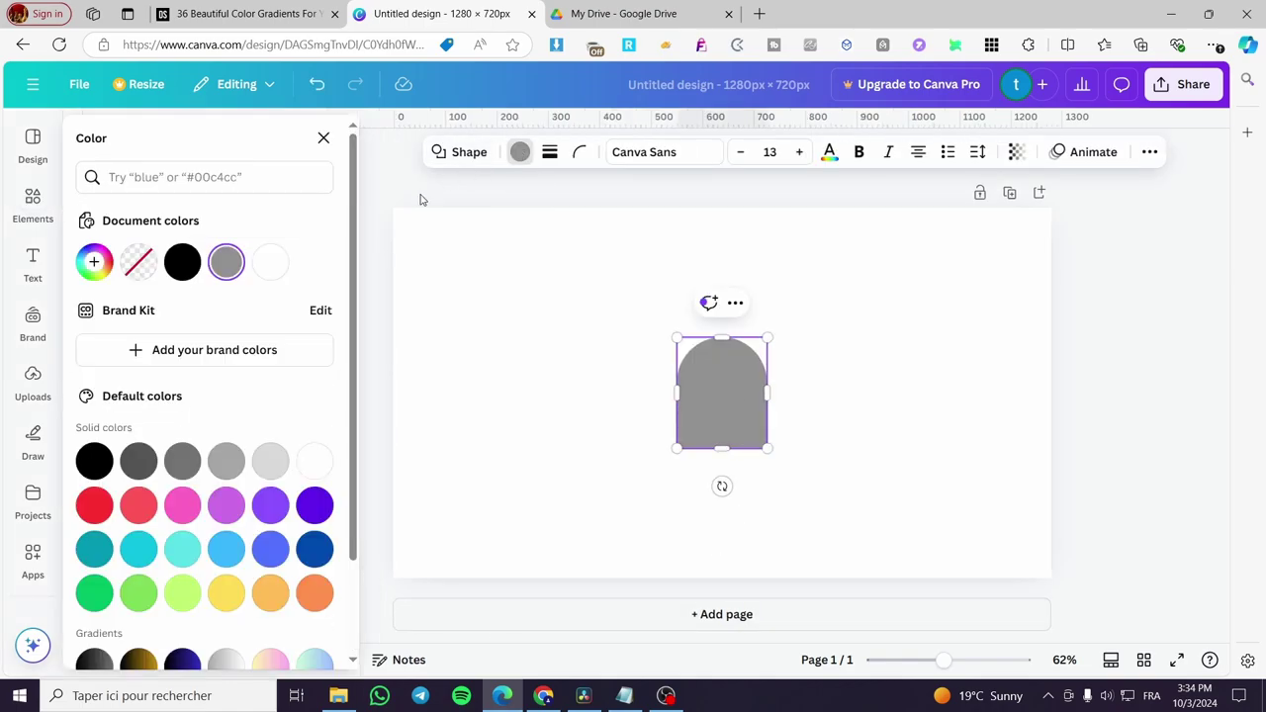
click(182, 262)
click(818, 392)
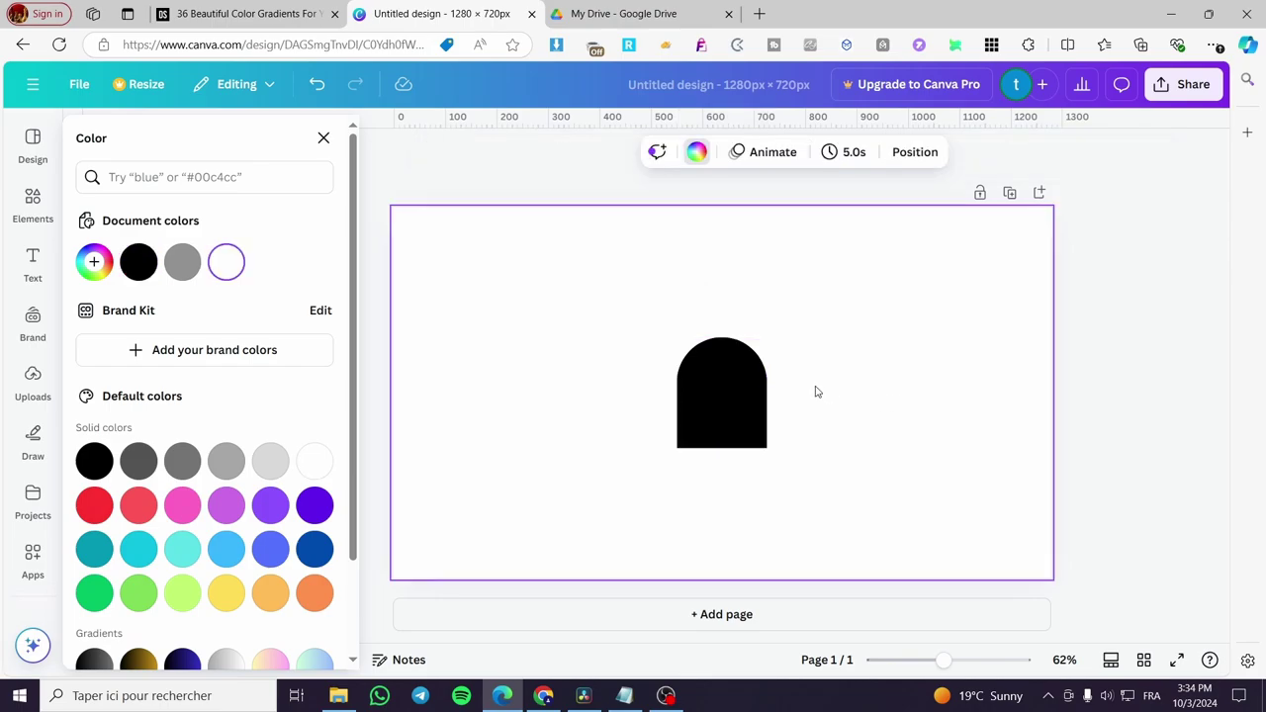
- Give the black arch a solid border with a weight of 15
click(729, 380)
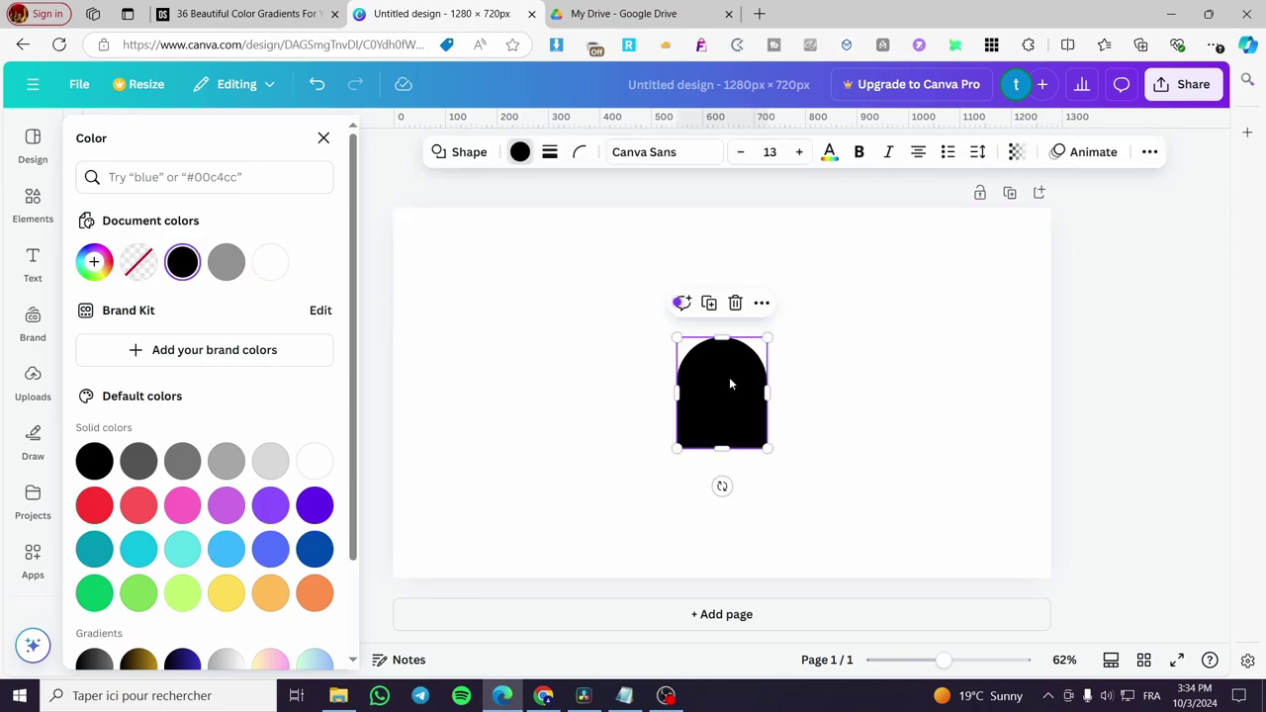
click(551, 158)
click(503, 203)
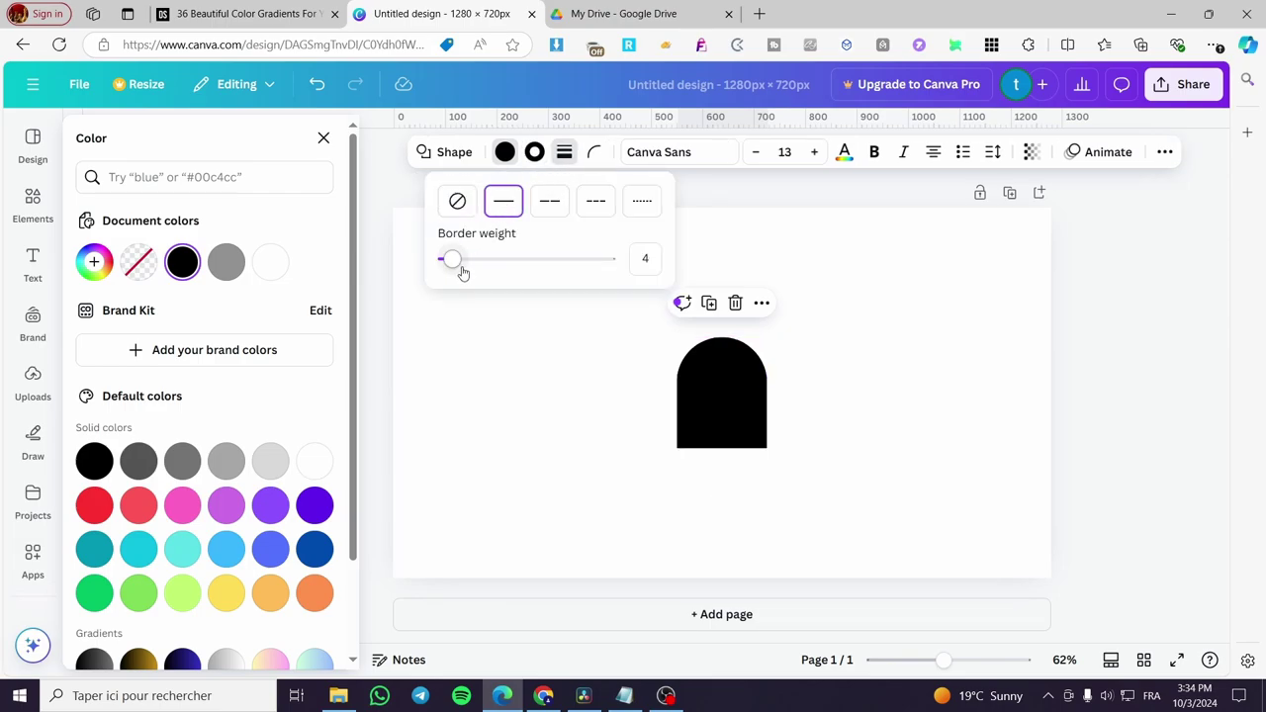
drag(462, 270, 471, 271)
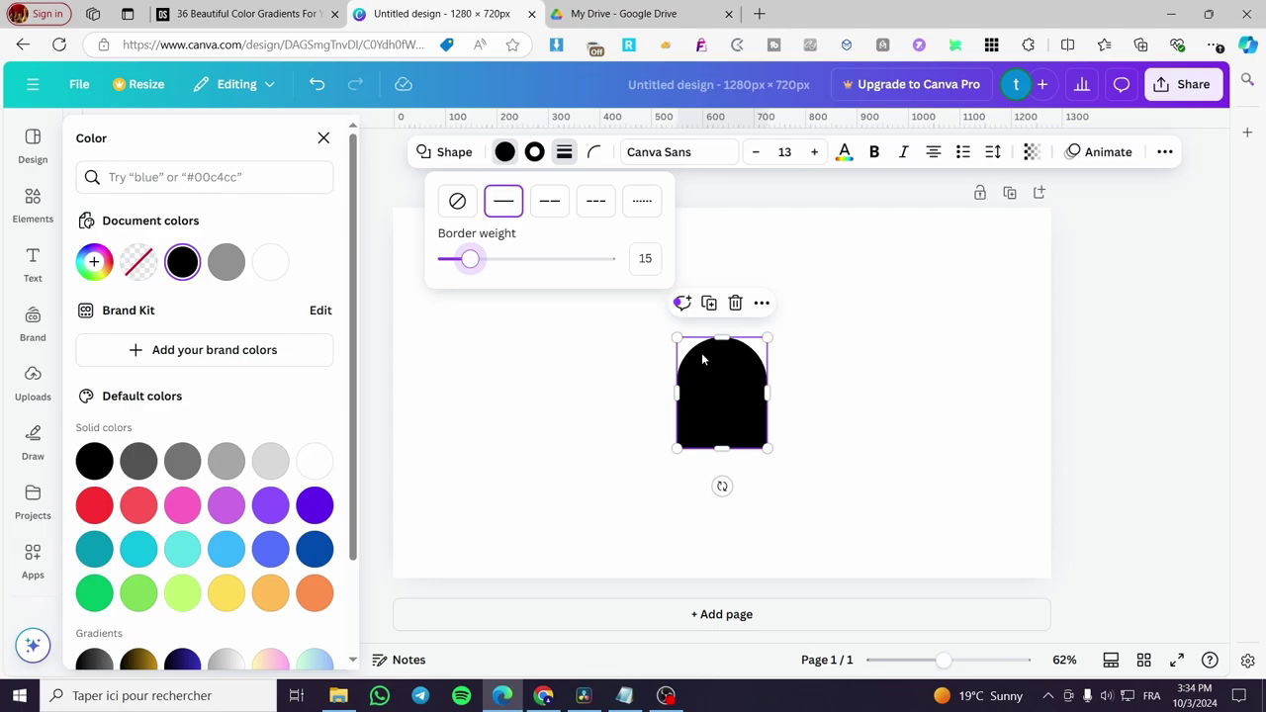
- Change the arch's fill to white so that only its black outline stands out
click(505, 154)
click(504, 154)
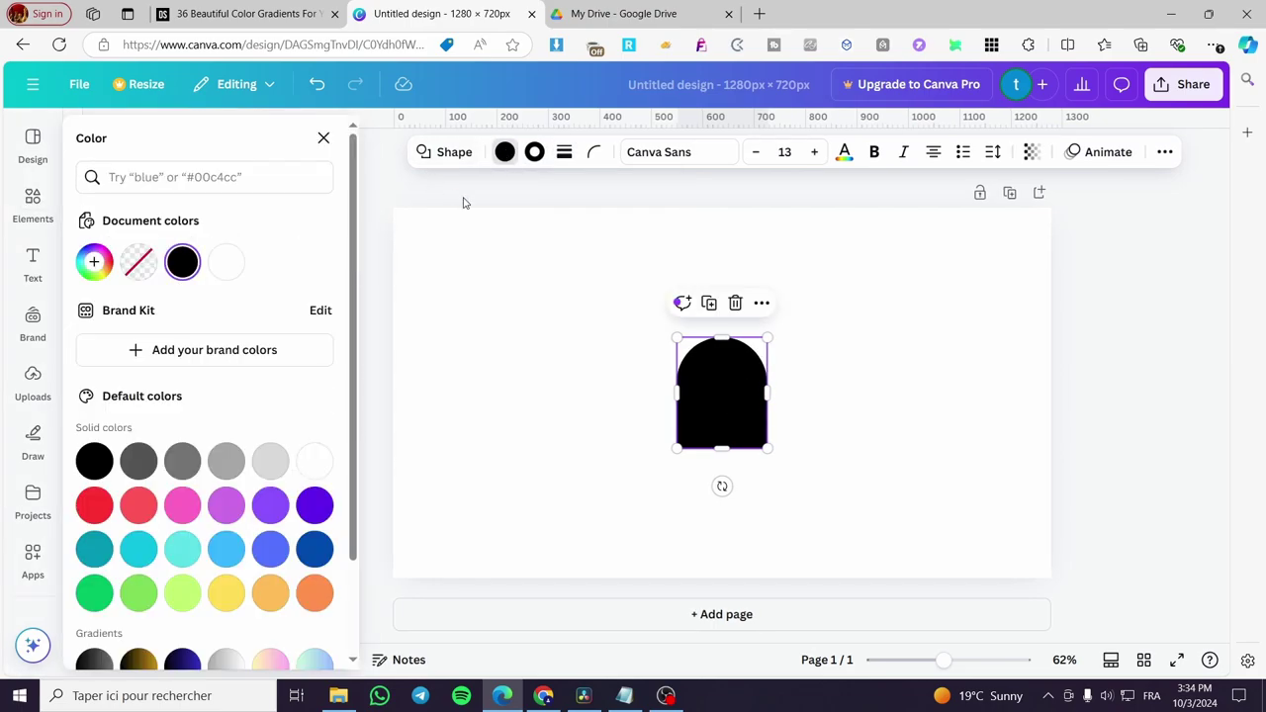
click(225, 262)
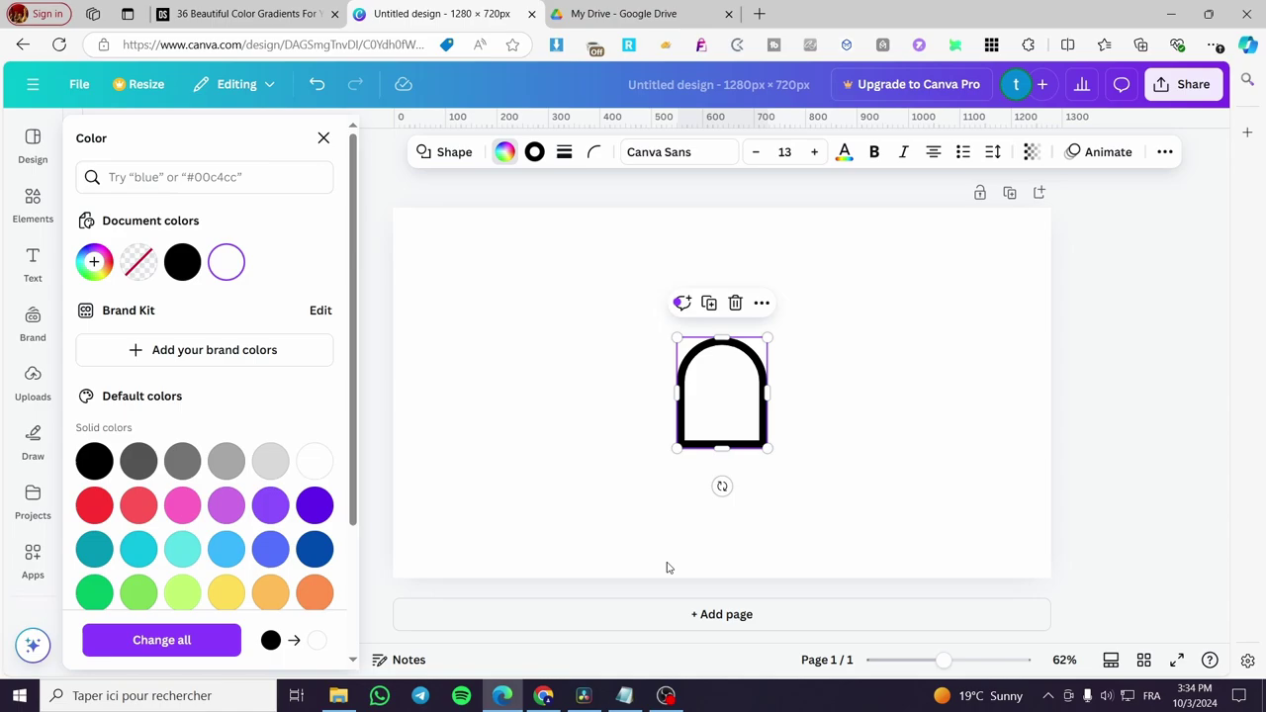
click(884, 392)
- Rotate the arch 90° clockwise into a D shape, narrow it slightly and place it in the upper left of the page
click(726, 429)
drag(722, 486, 627, 392)
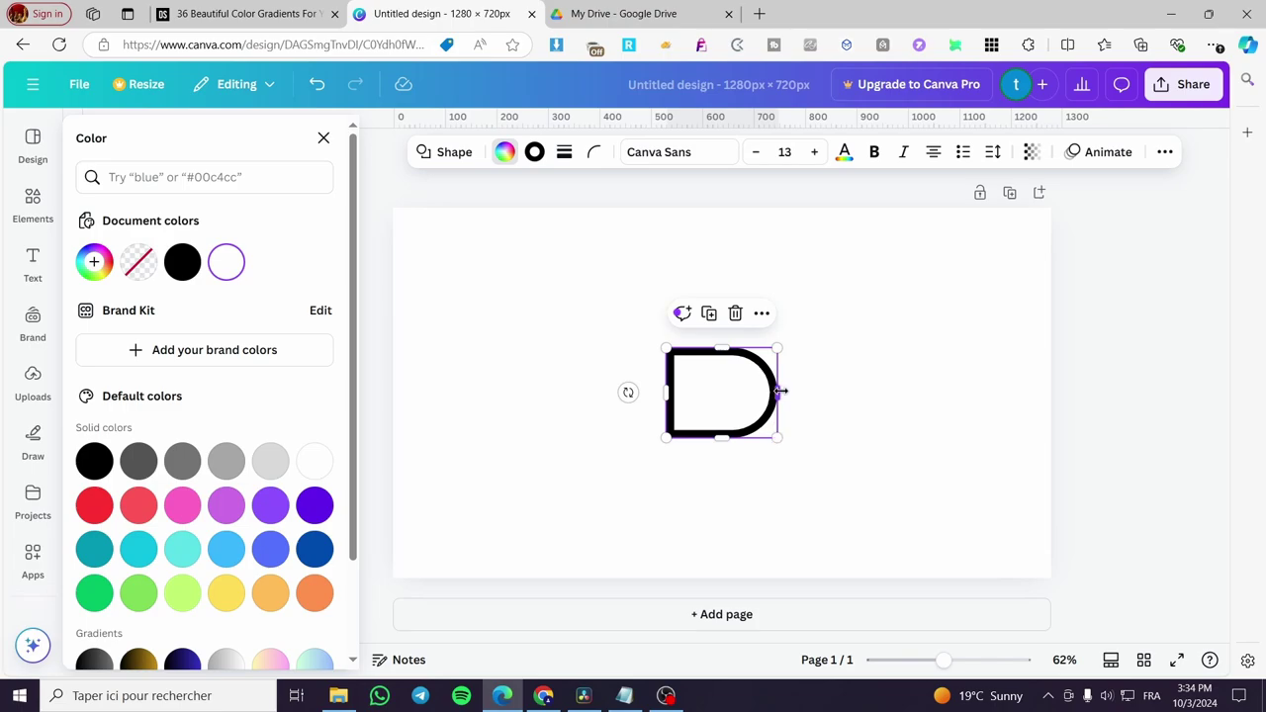
drag(778, 393, 556, 281)
click(602, 319)
click(554, 280)
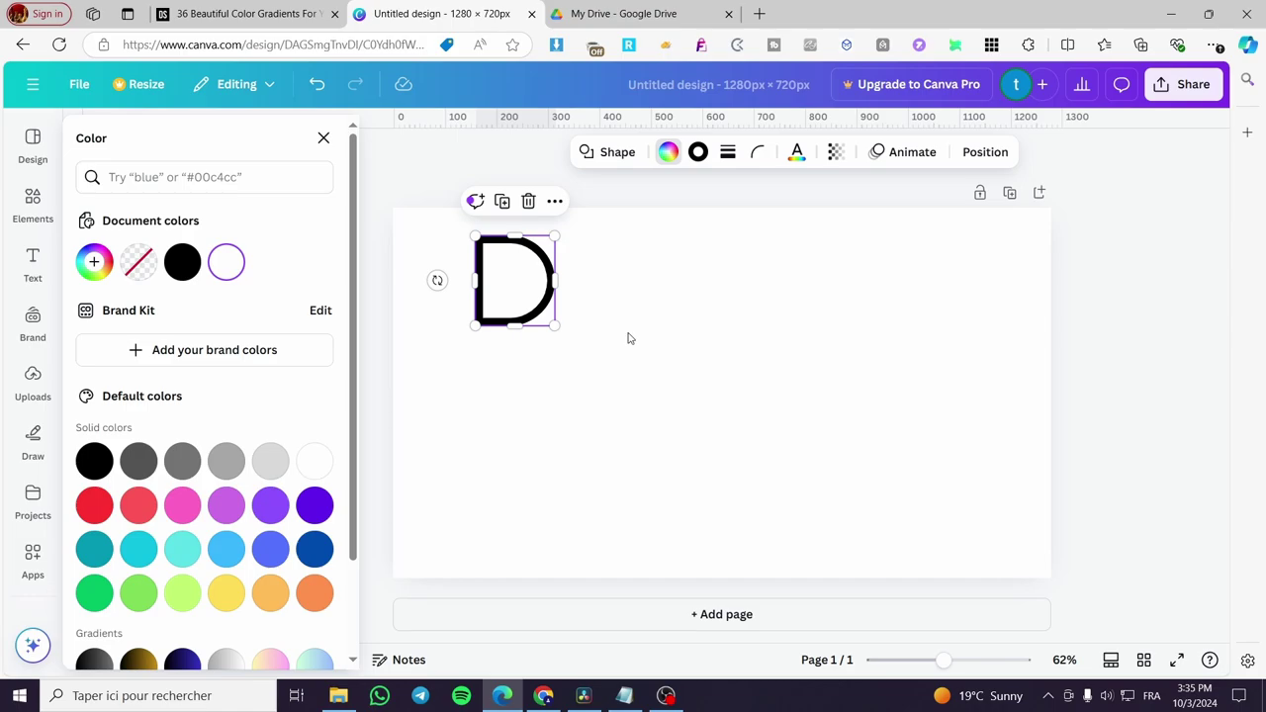
- Duplicate the D shape and place the copy directly below it with their borders overlapping to form a B
click(628, 338)
click(534, 282)
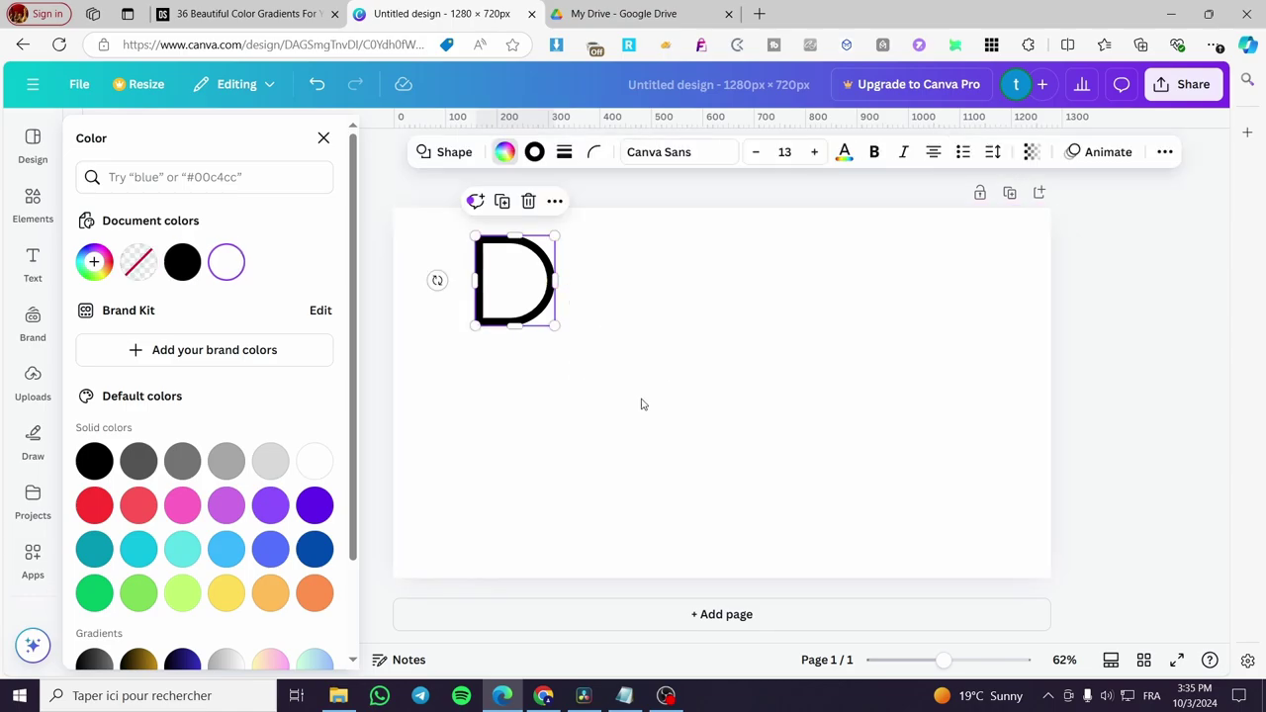
click(502, 201)
drag(519, 327, 510, 390)
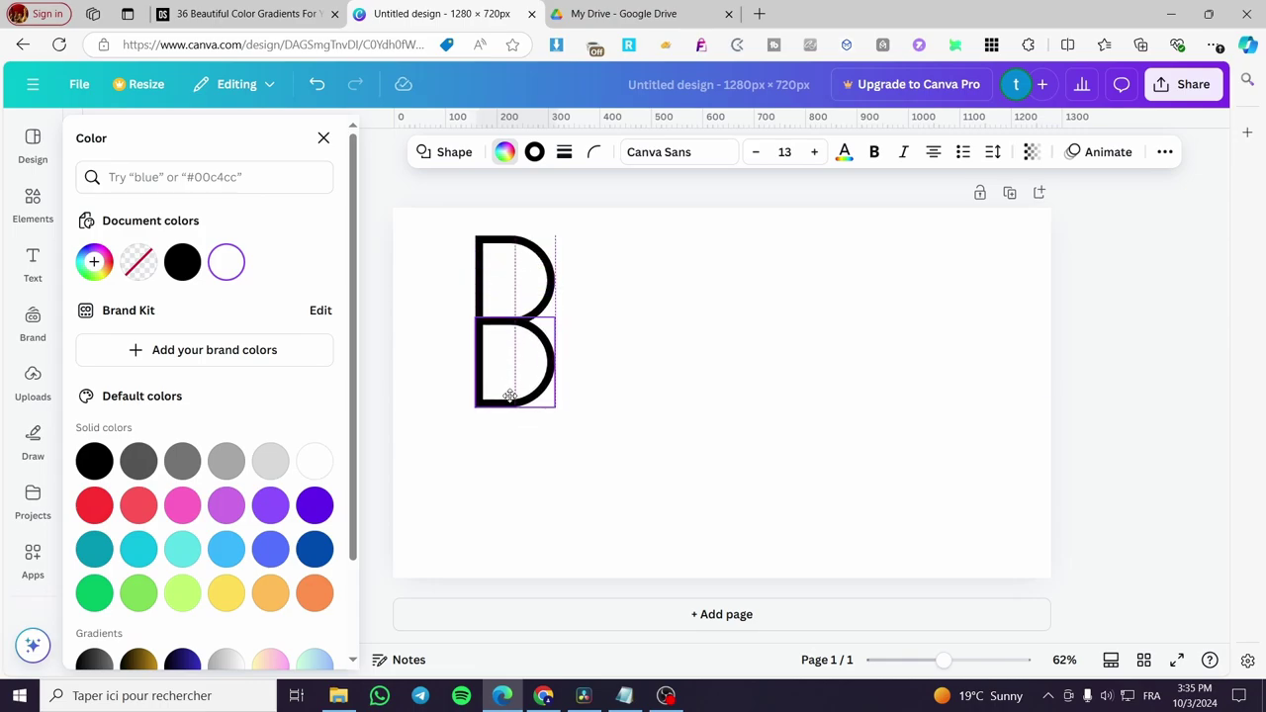
click(715, 364)
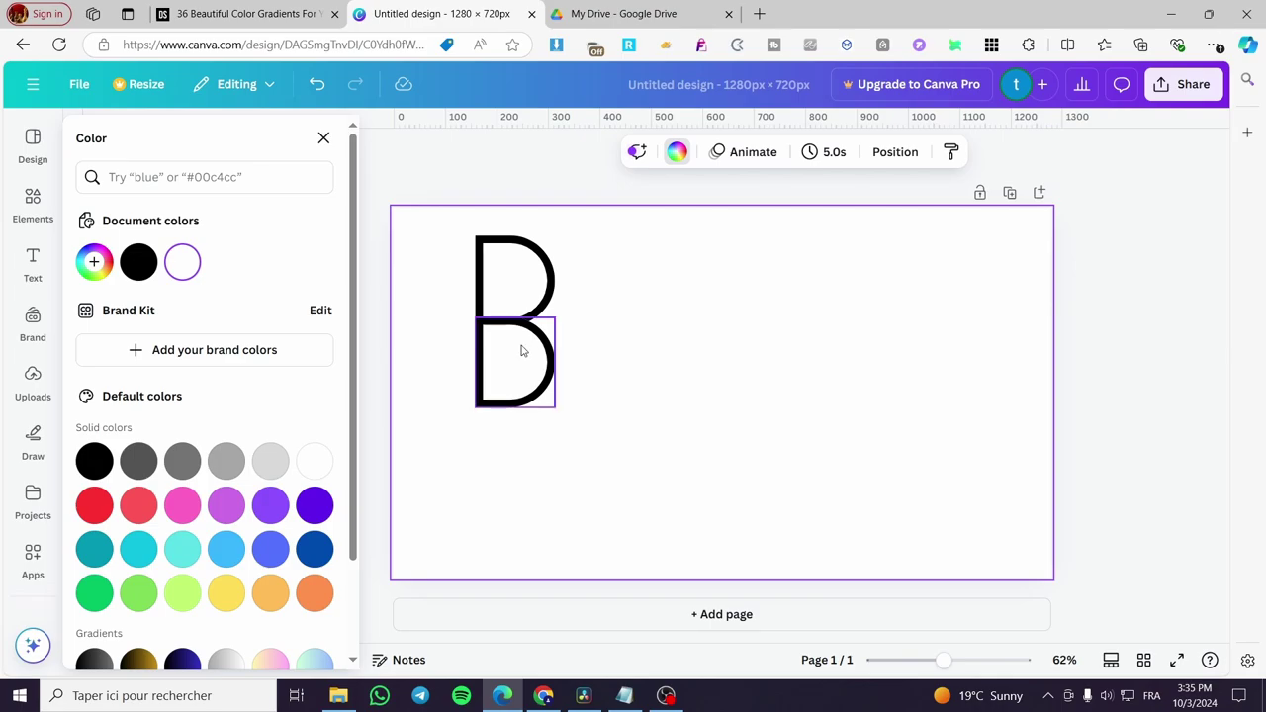
- Enlarge the lower D upward and to the right, and flatten the upper D to sit on it as the B's smaller bowl
click(551, 361)
drag(555, 363, 574, 361)
drag(584, 317, 602, 294)
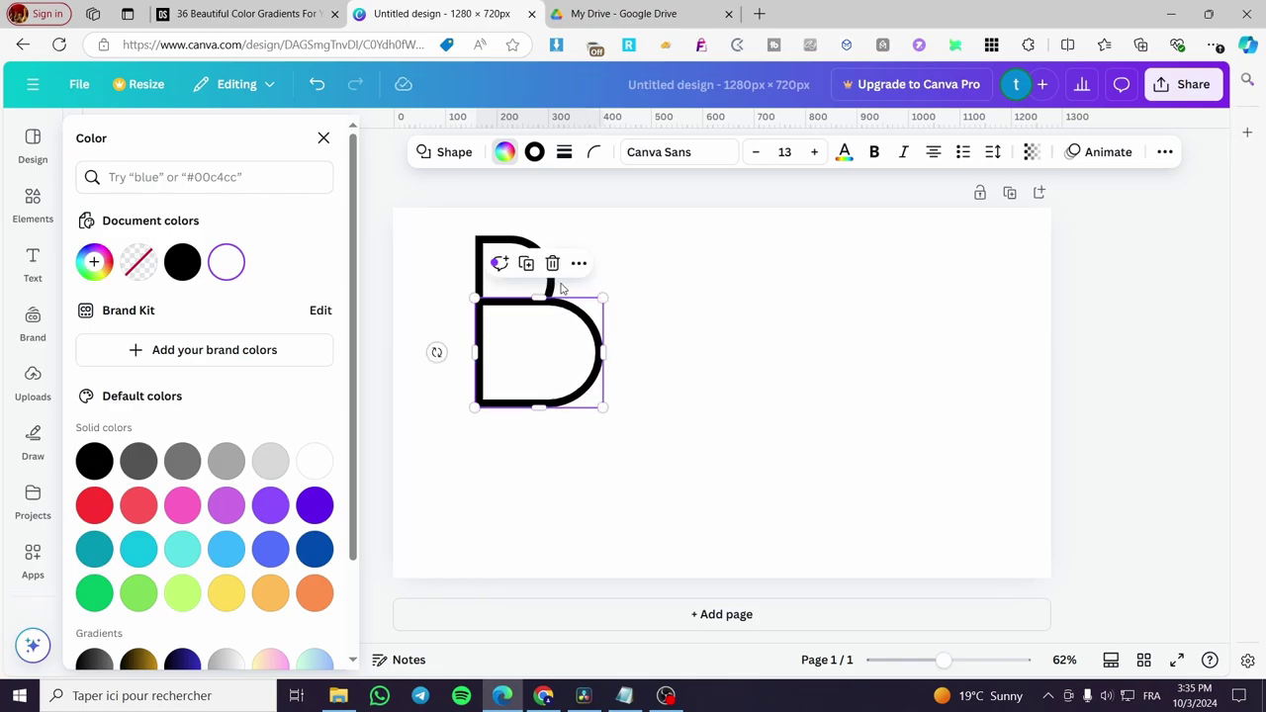
click(514, 312)
drag(515, 328, 534, 286)
click(699, 307)
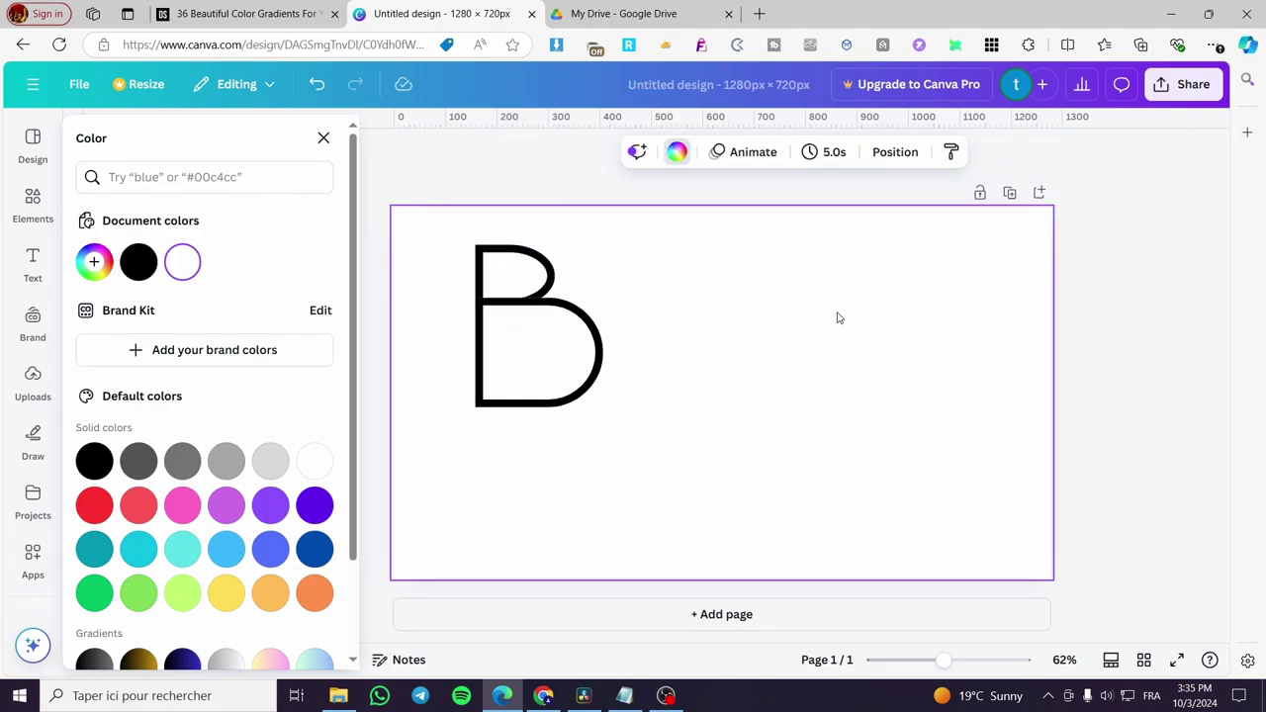
- Narrow the lower bowl of the B slightly from its rounded side
click(602, 351)
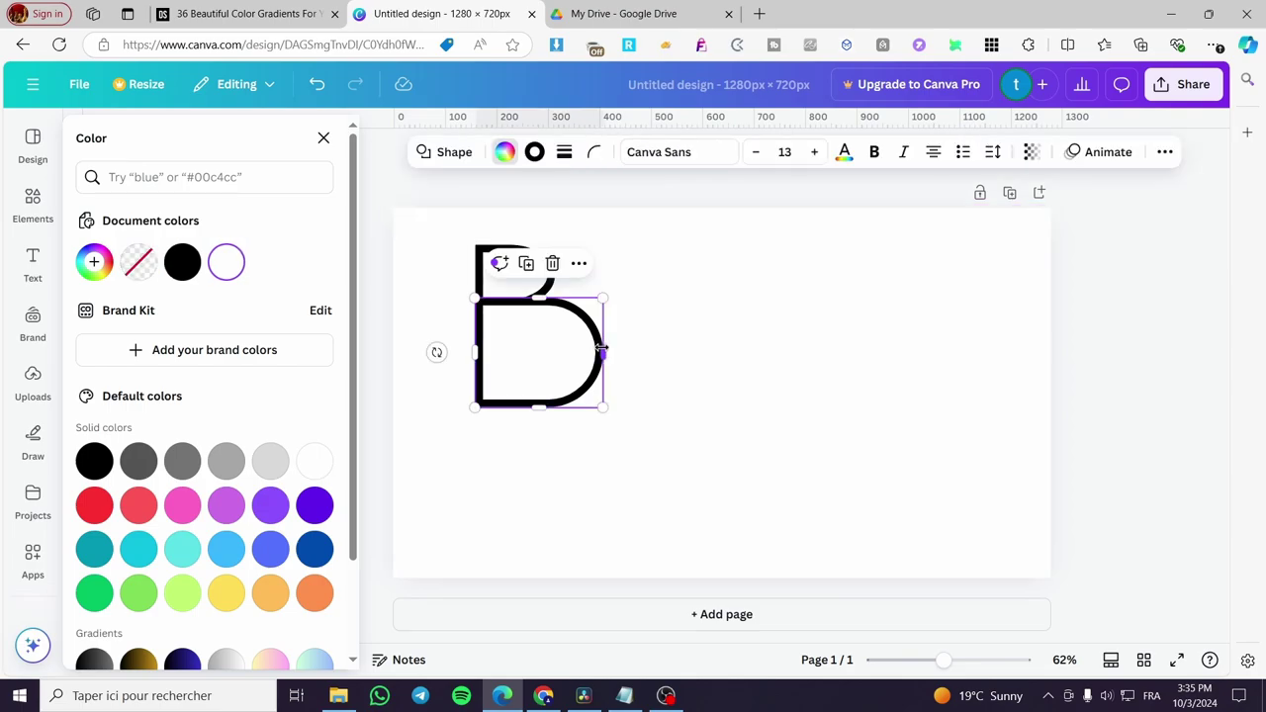
drag(601, 350, 590, 349)
click(693, 358)
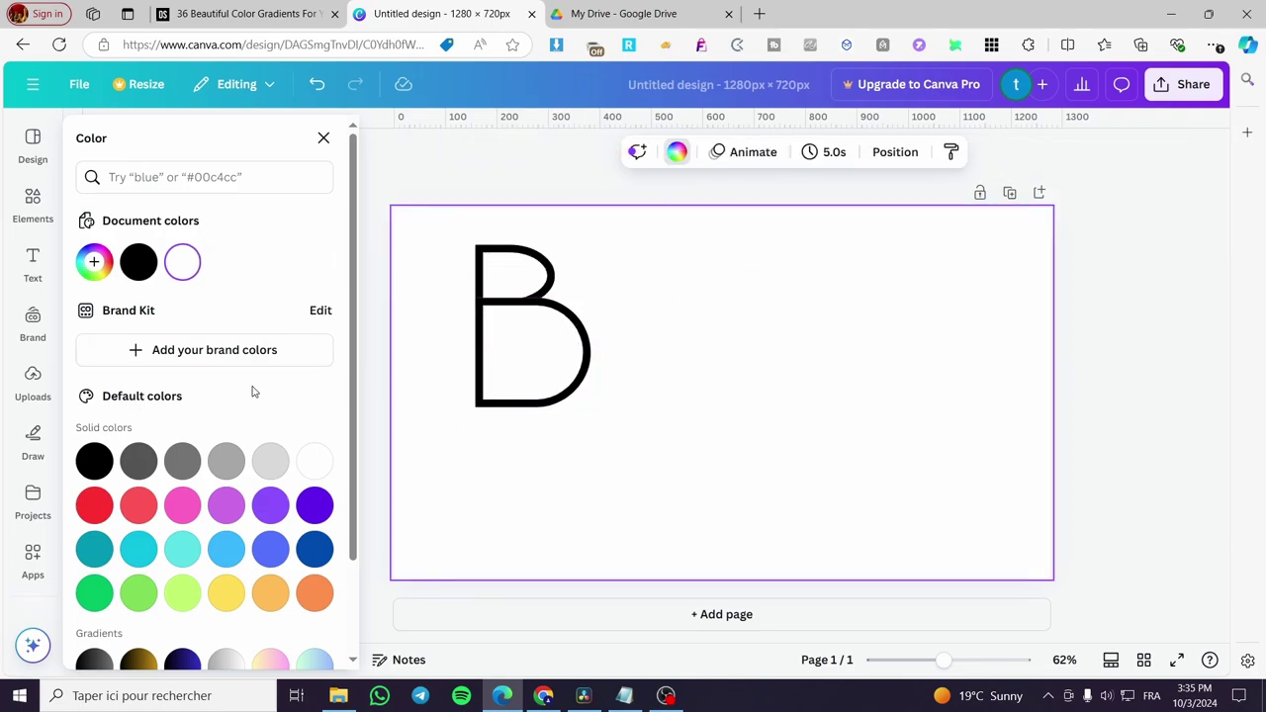
- Add a square shape, narrow it to an upright rectangle and place it against the B's stem across the line between the bowls
click(33, 203)
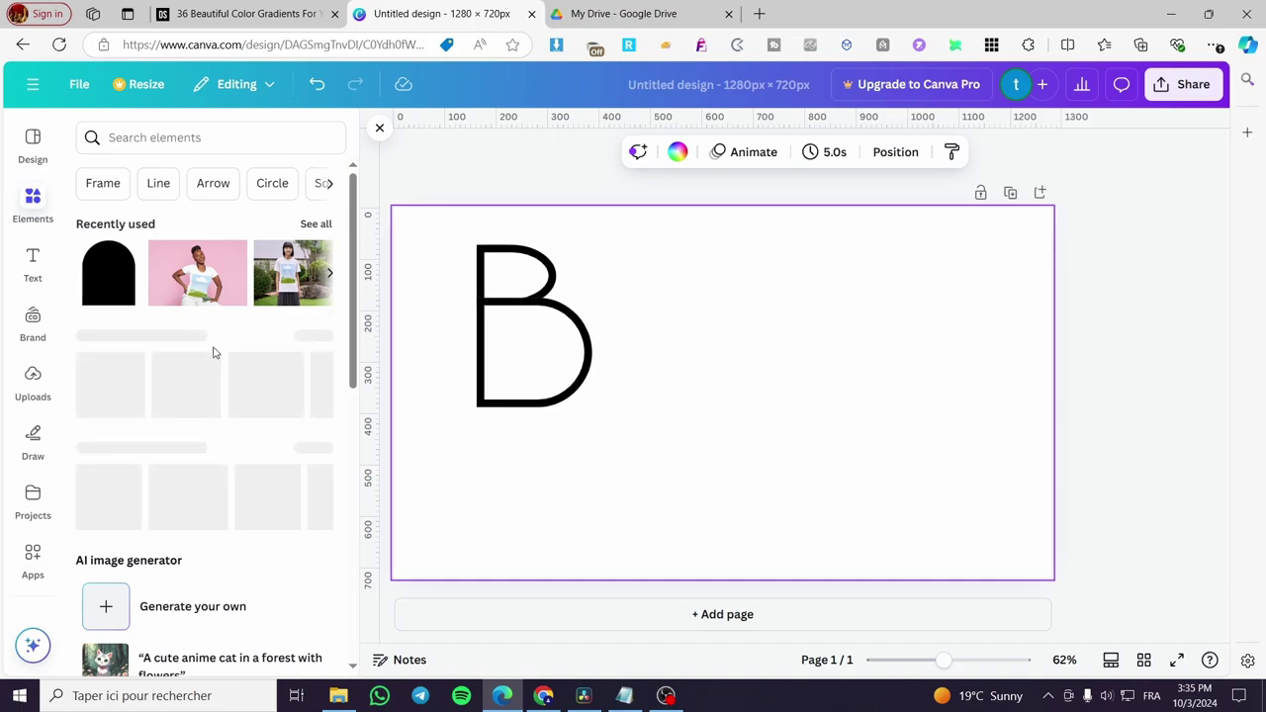
click(315, 337)
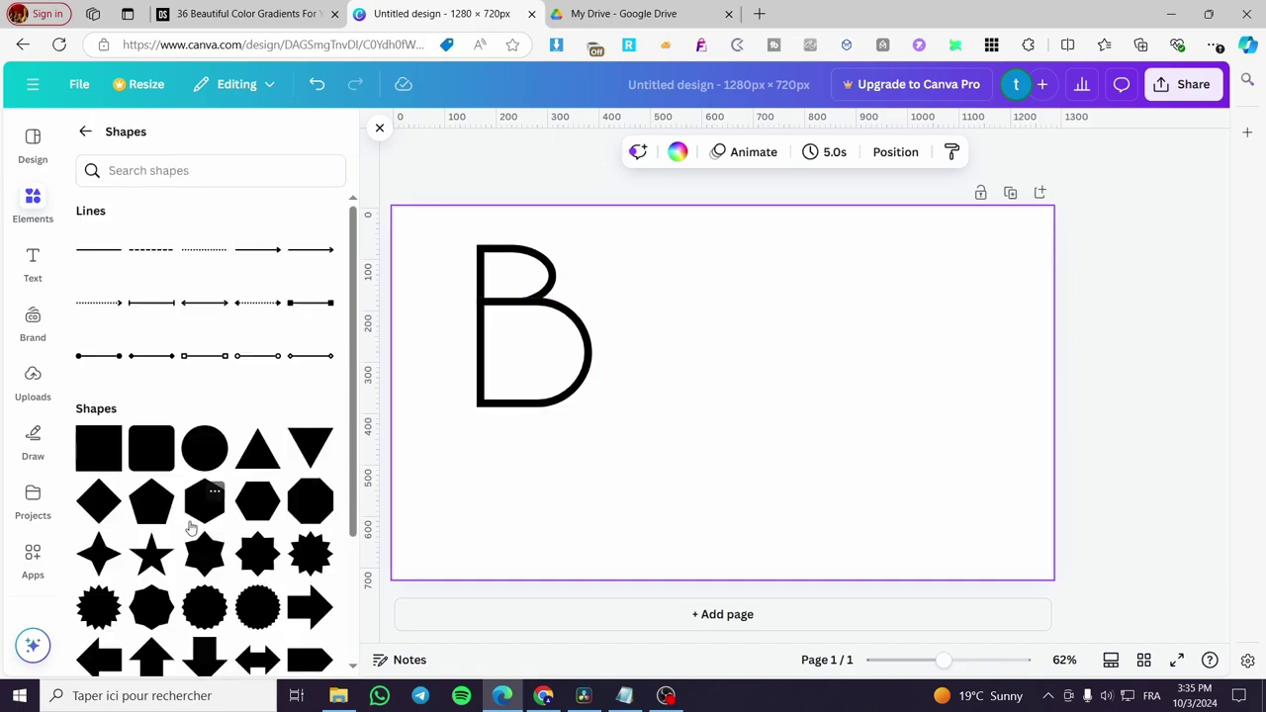
scroll(326, 556, down, 3)
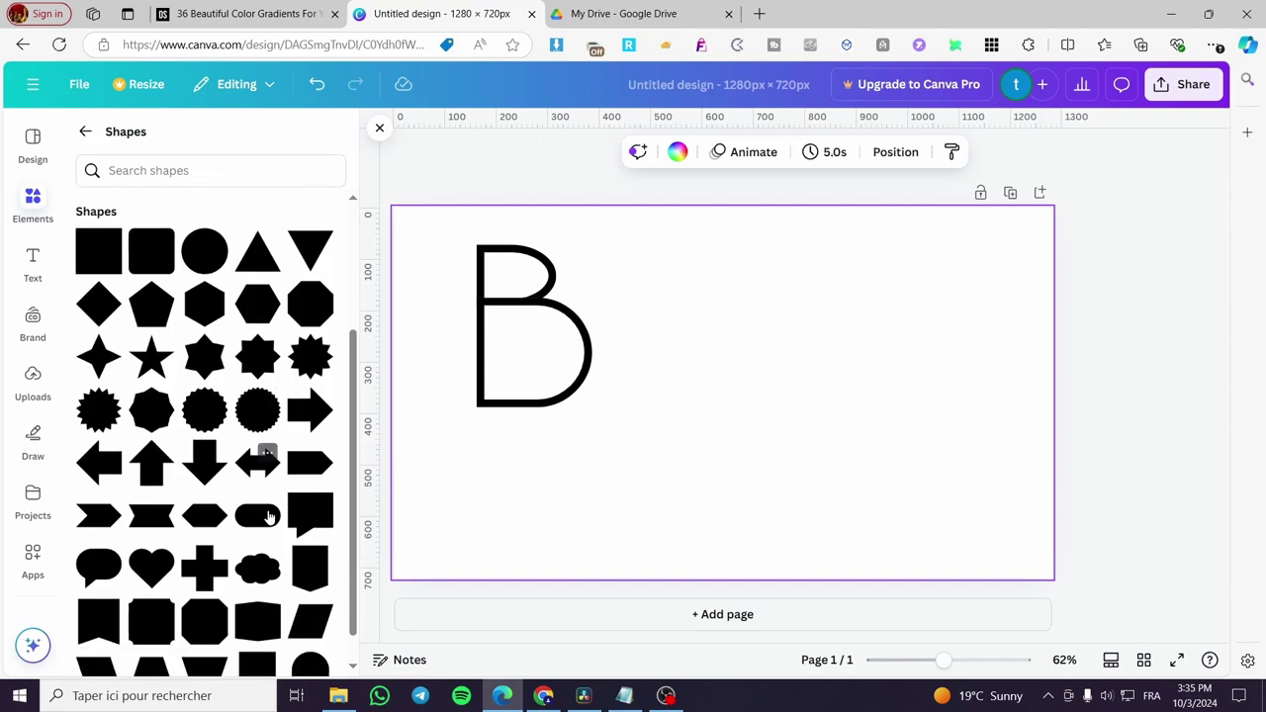
scroll(197, 494, up, 3)
click(99, 446)
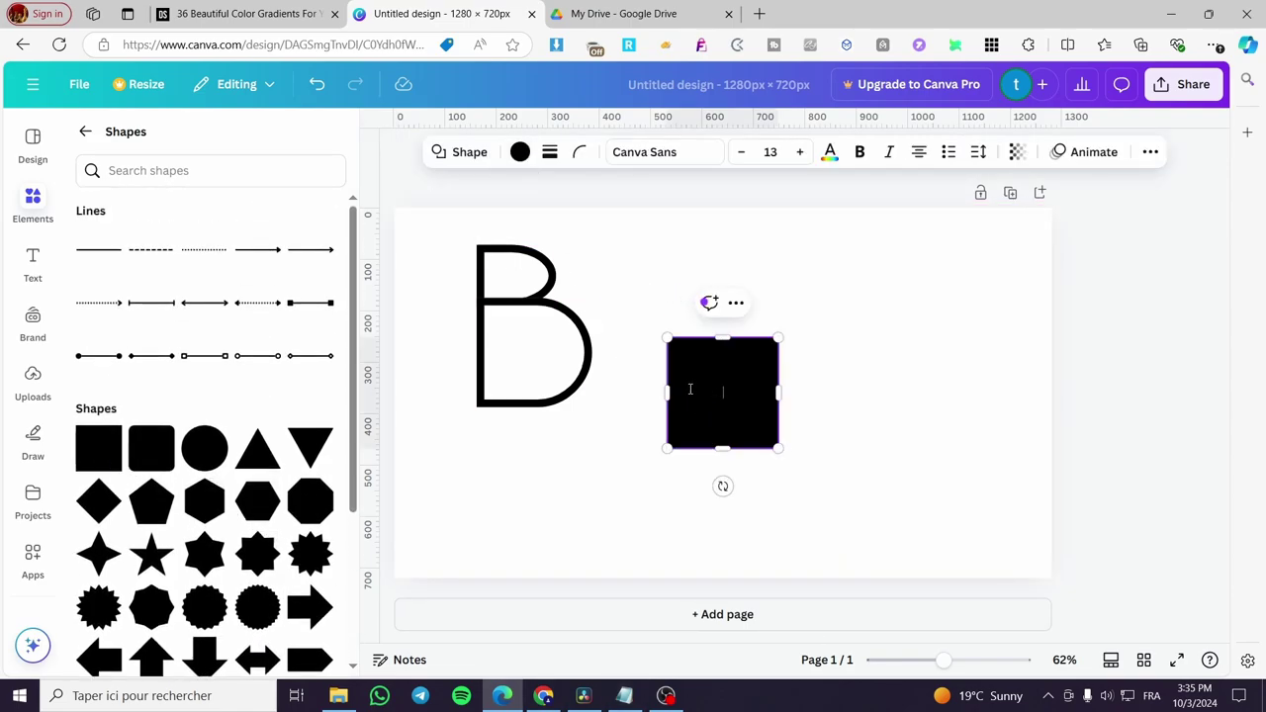
drag(757, 401, 484, 319)
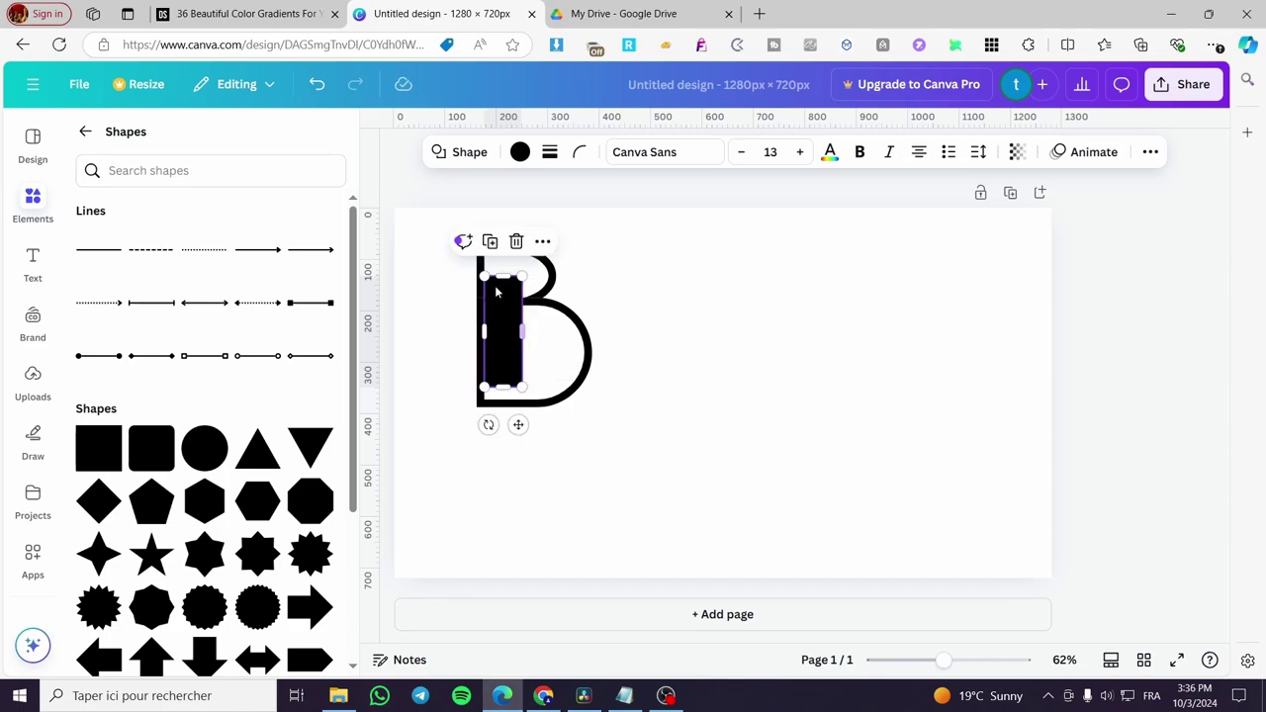
- Fill the upright rectangle white and nudge it slightly up to mask the line between the bowls
click(522, 152)
click(226, 261)
click(689, 475)
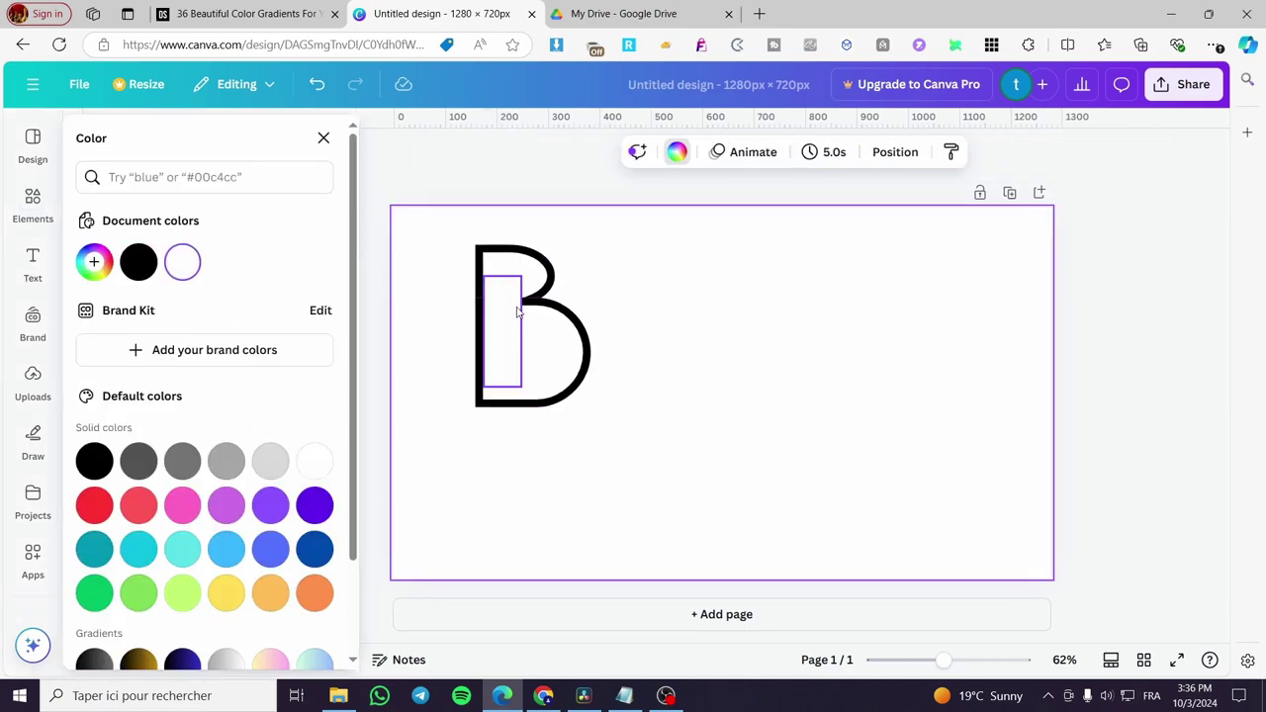
click(505, 335)
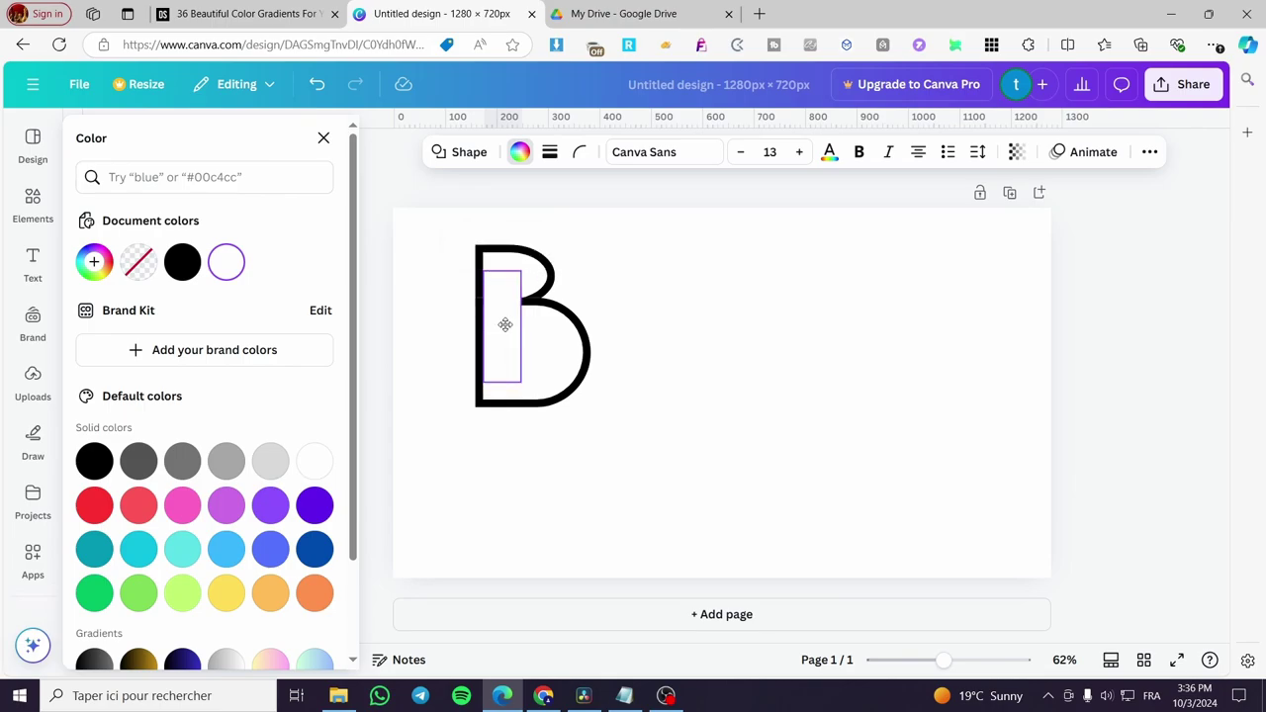
- Nudge the B's upper bowl to line it up with the lower one
click(550, 284)
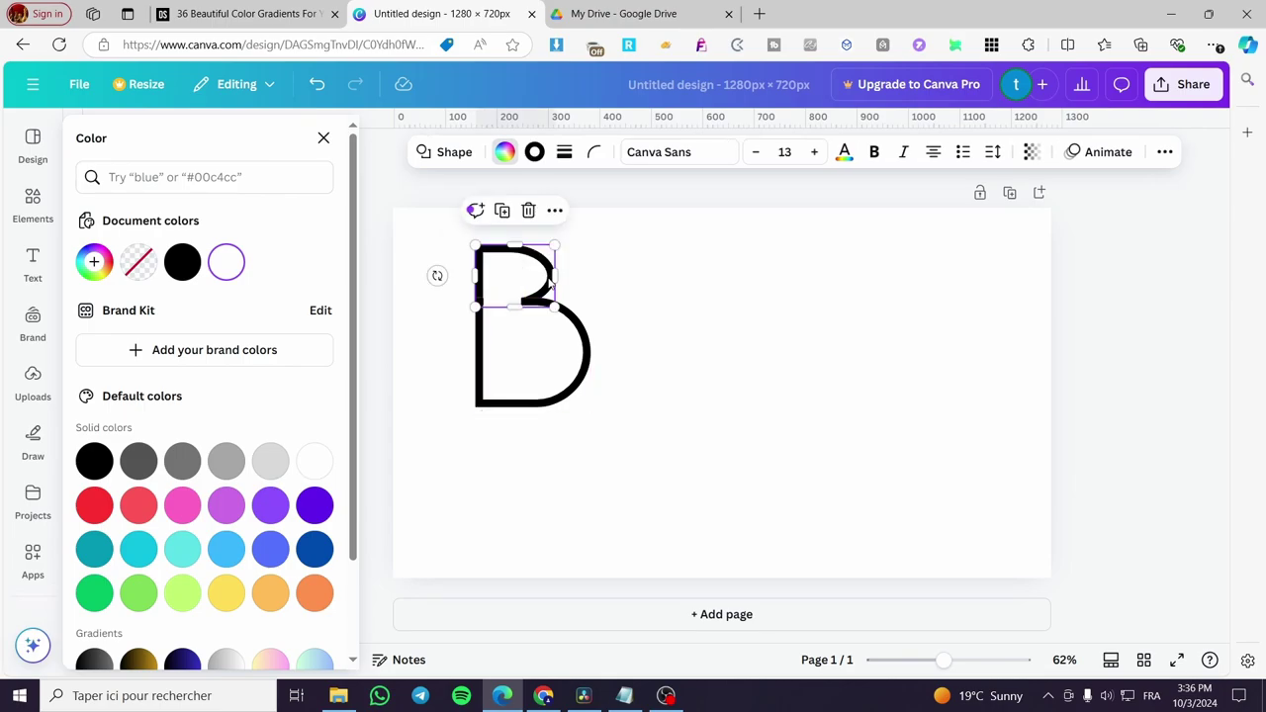
drag(547, 278, 548, 277)
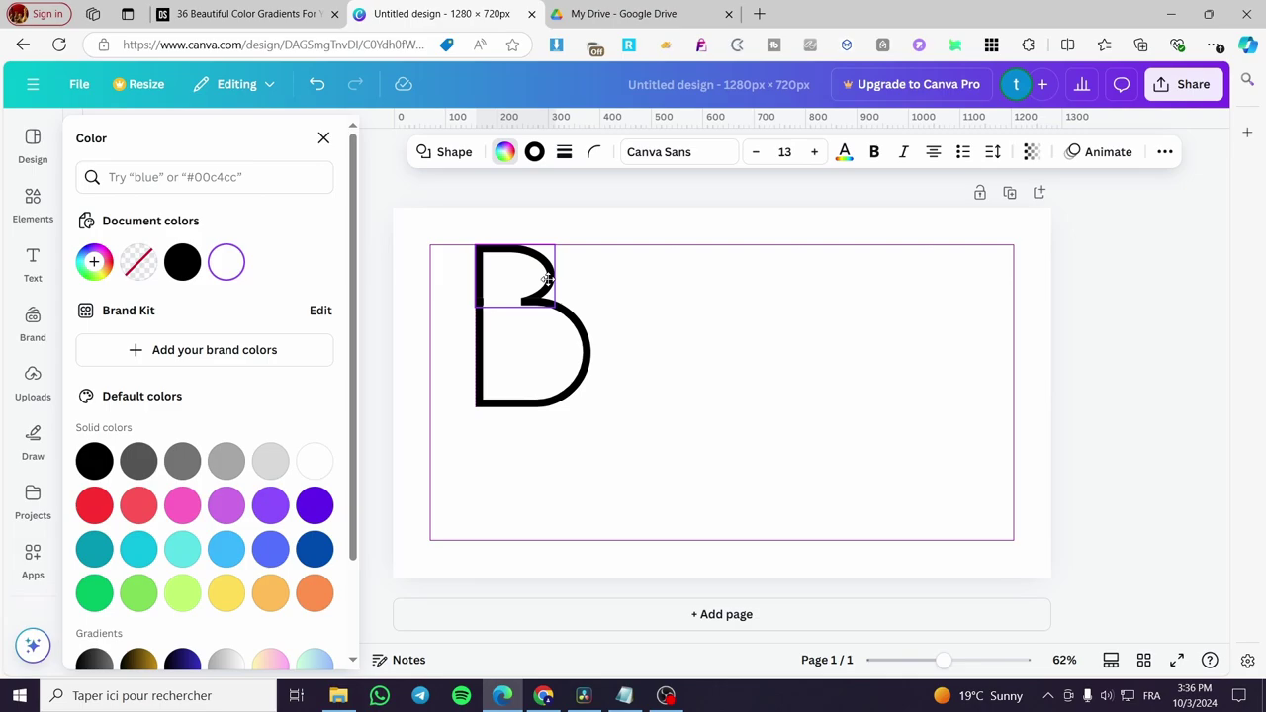
click(714, 346)
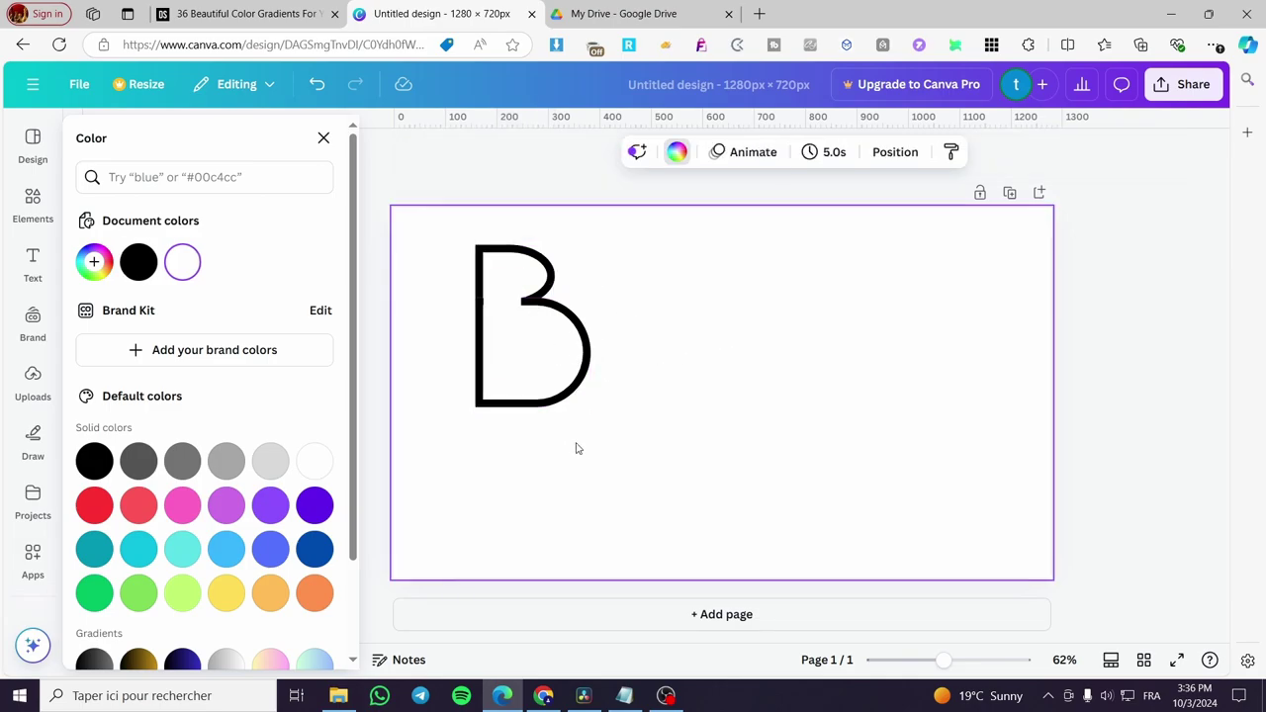
- Nudge the white rectangle inside the B and narrow the lower bowl a little more
scroll(528, 343, up, 3)
scroll(514, 338, up, 2)
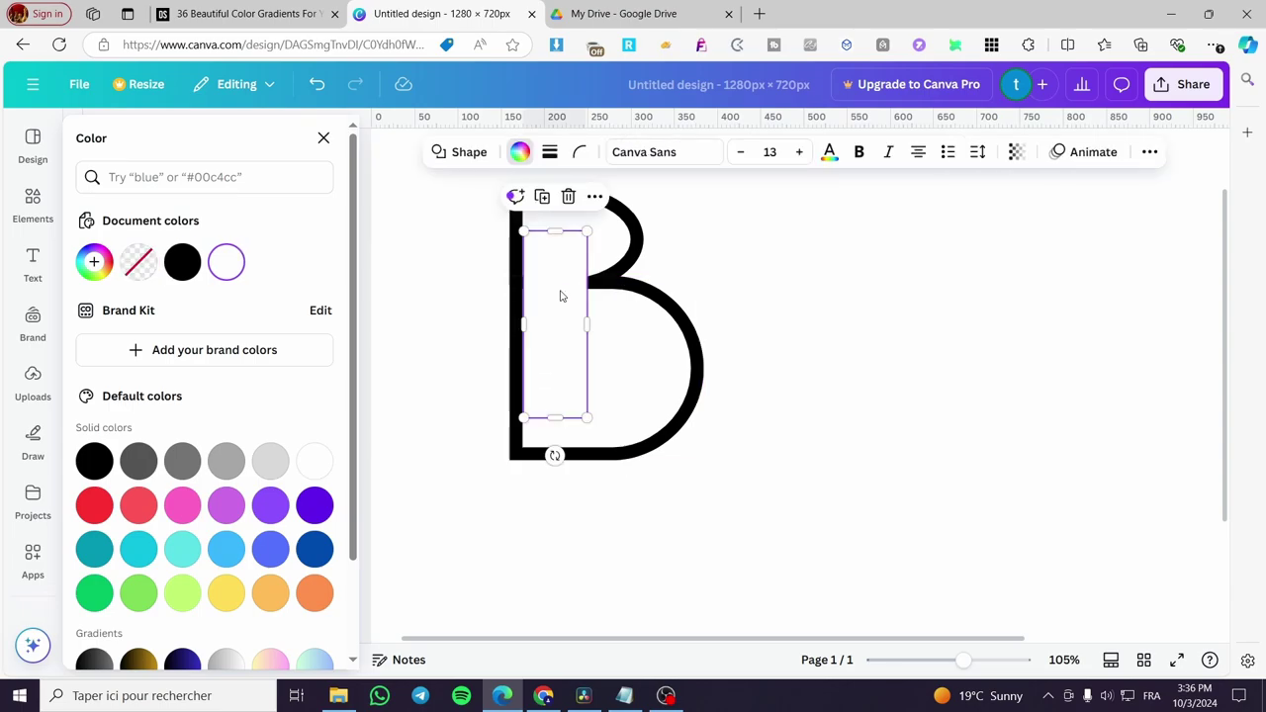
drag(557, 295, 560, 290)
click(703, 367)
mouse_move(707, 368)
mouse_down()
mouse_move(690, 368)
mouse_move(729, 368)
mouse_move(695, 368)
mouse_up()
- Align the white rectangle's left edge flush with the inner edge of the B's stem
drag(543, 315, 554, 251)
click(549, 260)
scroll(554, 251, up, 2)
scroll(552, 250, up, 3)
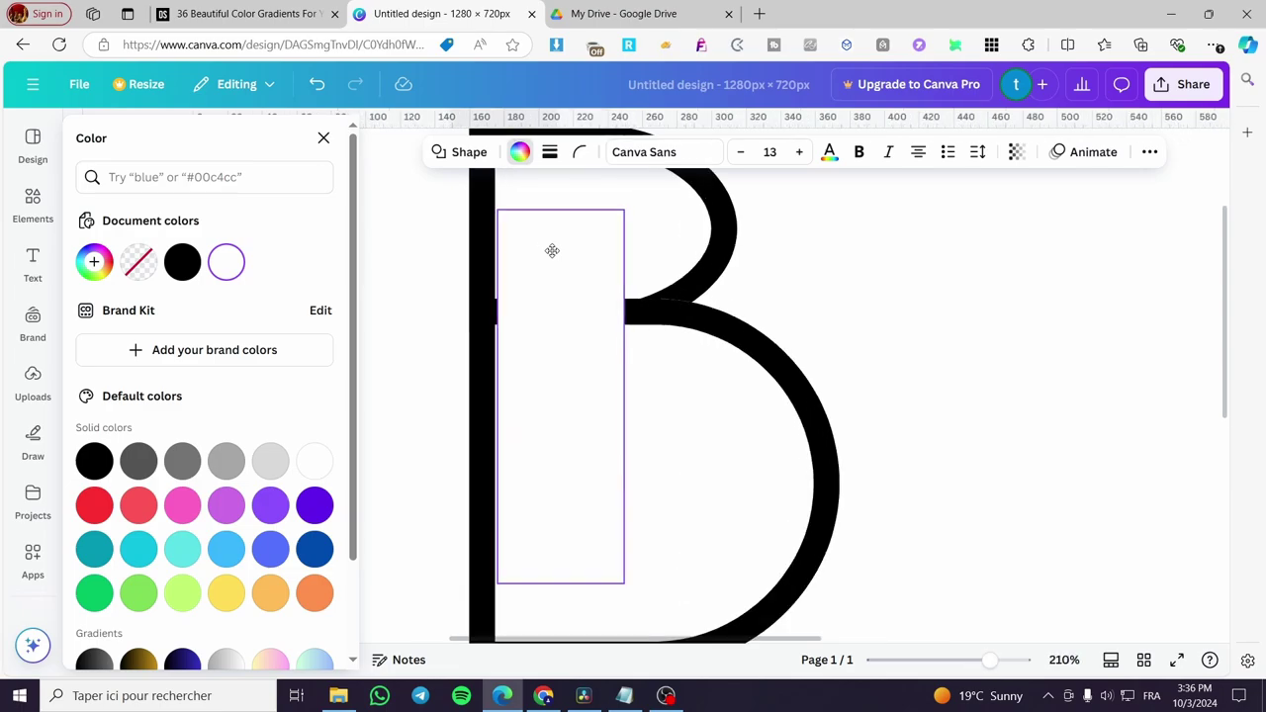
scroll(551, 254, up, 2)
drag(551, 255, 549, 255)
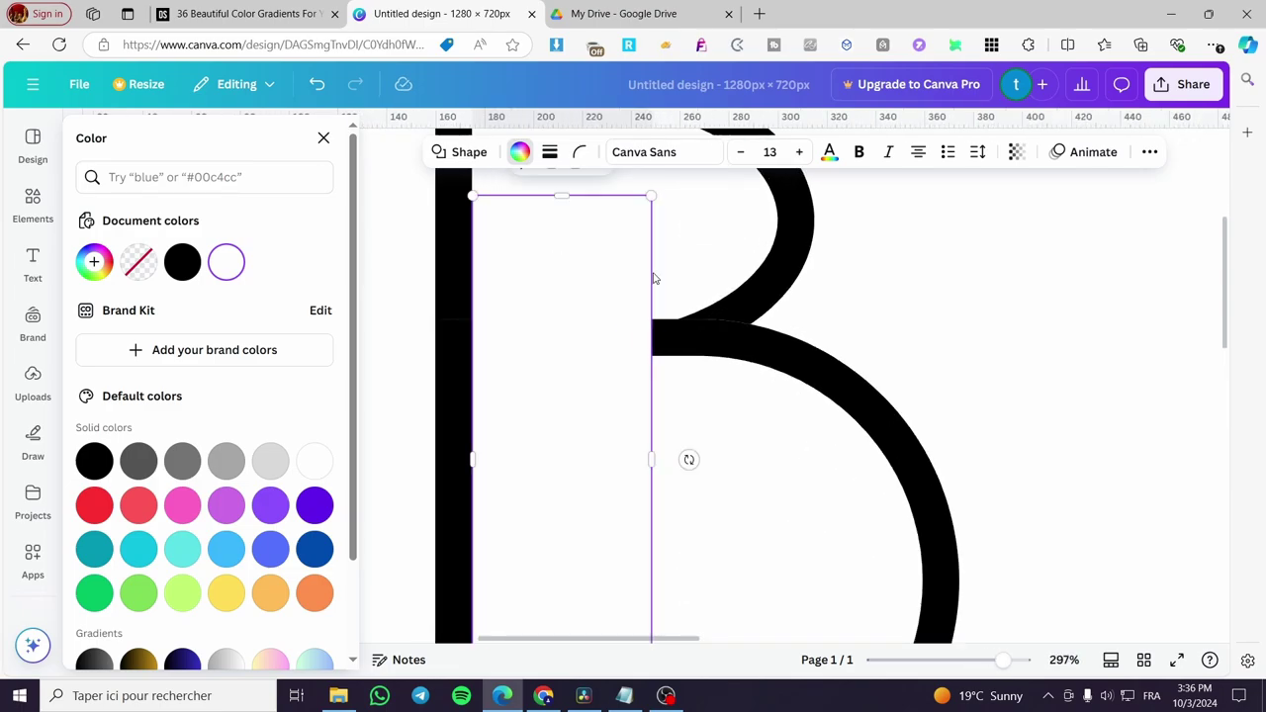
click(974, 310)
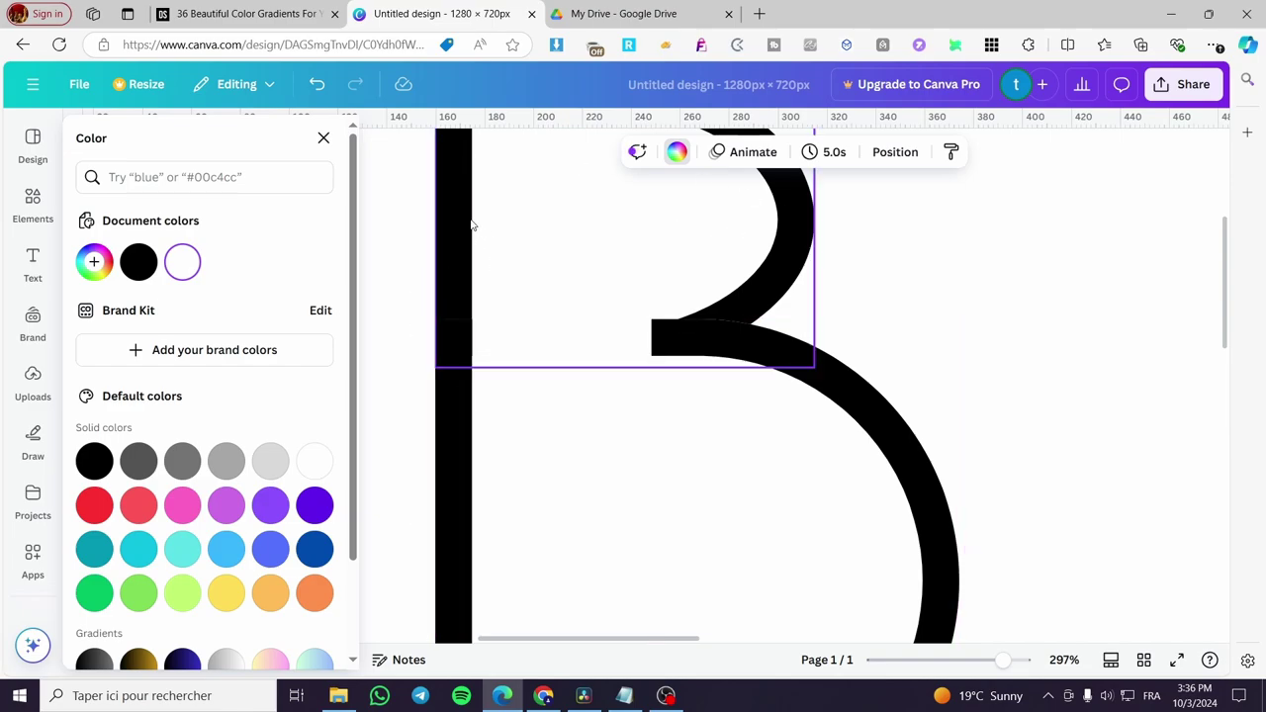
- Widen the white rectangle to the right to about 84 px to cover more of the line between the bowls
click(631, 330)
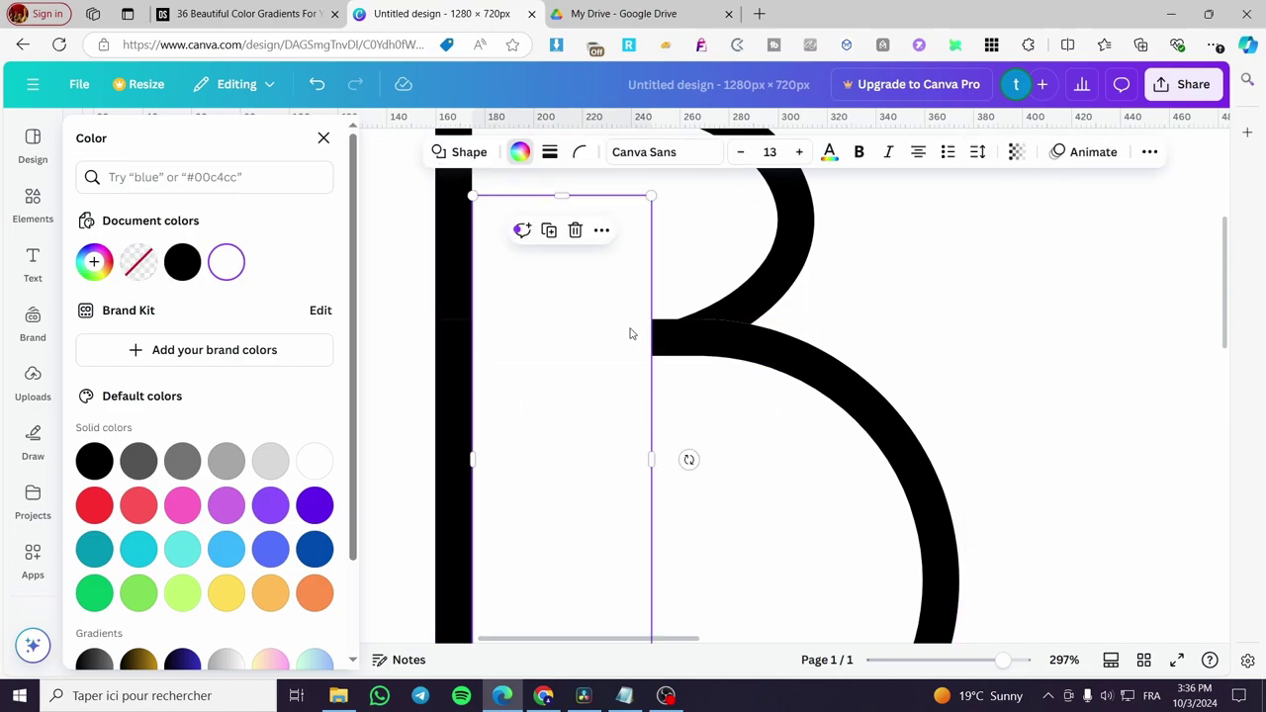
drag(652, 458, 677, 458)
scroll(597, 418, down, 3)
click(880, 419)
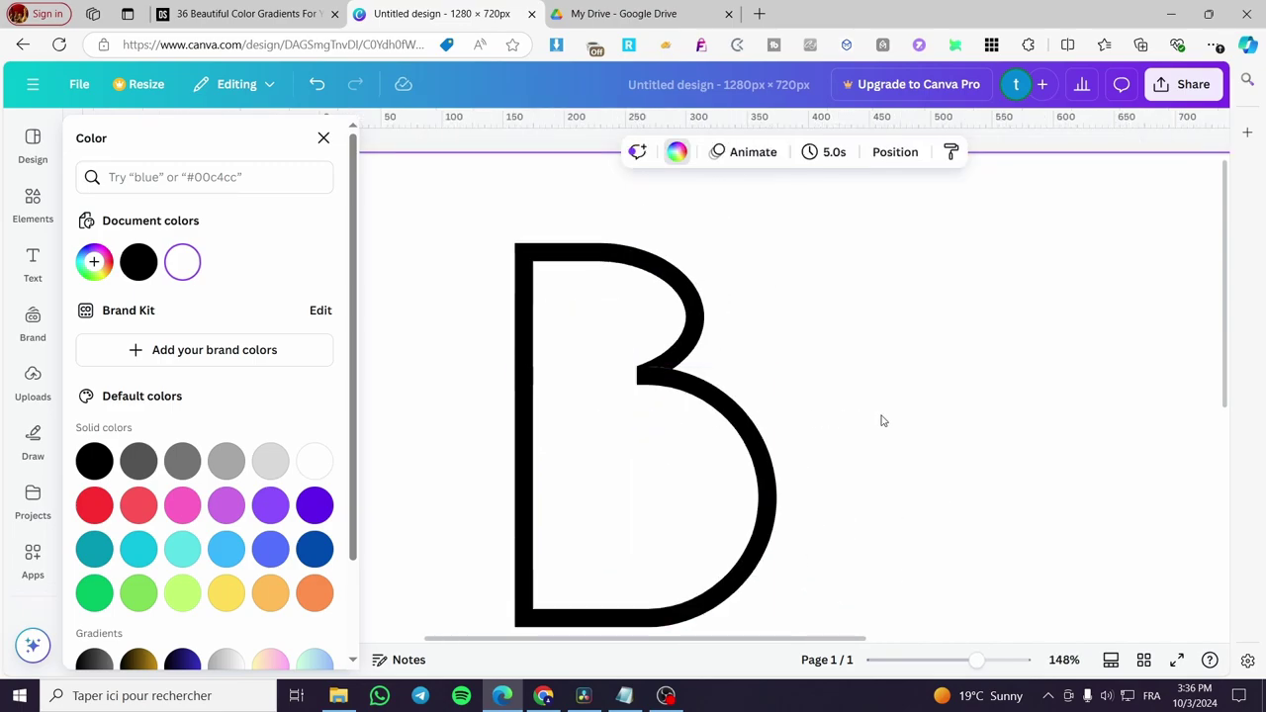
scroll(939, 449, down, 3)
scroll(941, 452, down, 1)
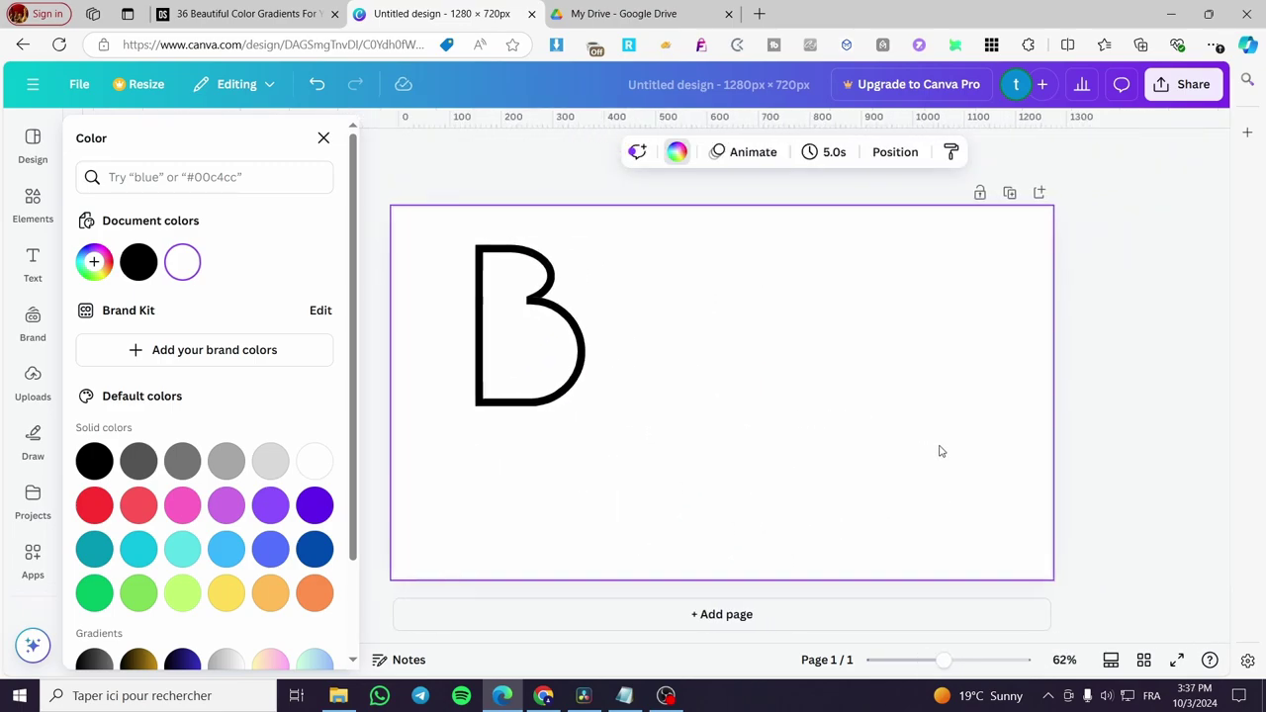
- Examine the B's stem and the junction of the two bowls for leftover lines or uneven edges
click(498, 308)
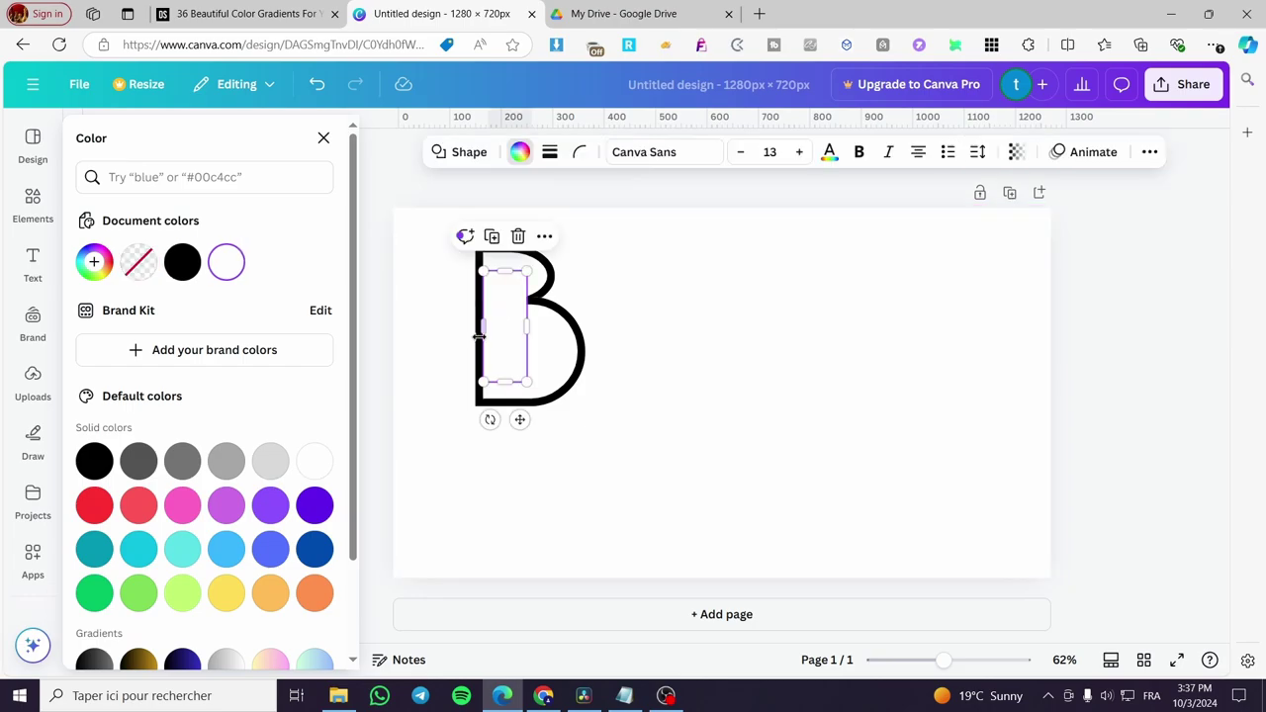
scroll(465, 356, up, 5)
click(468, 378)
scroll(463, 396, up, 1)
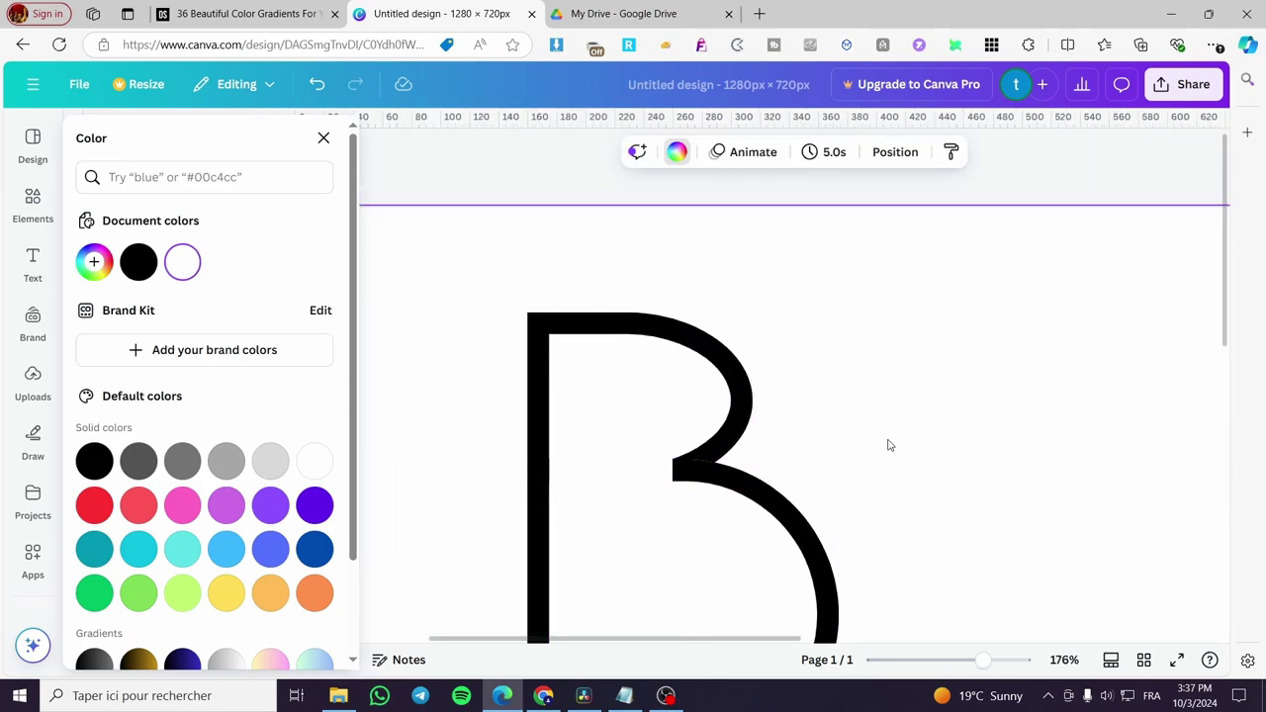
scroll(874, 446, up, 2)
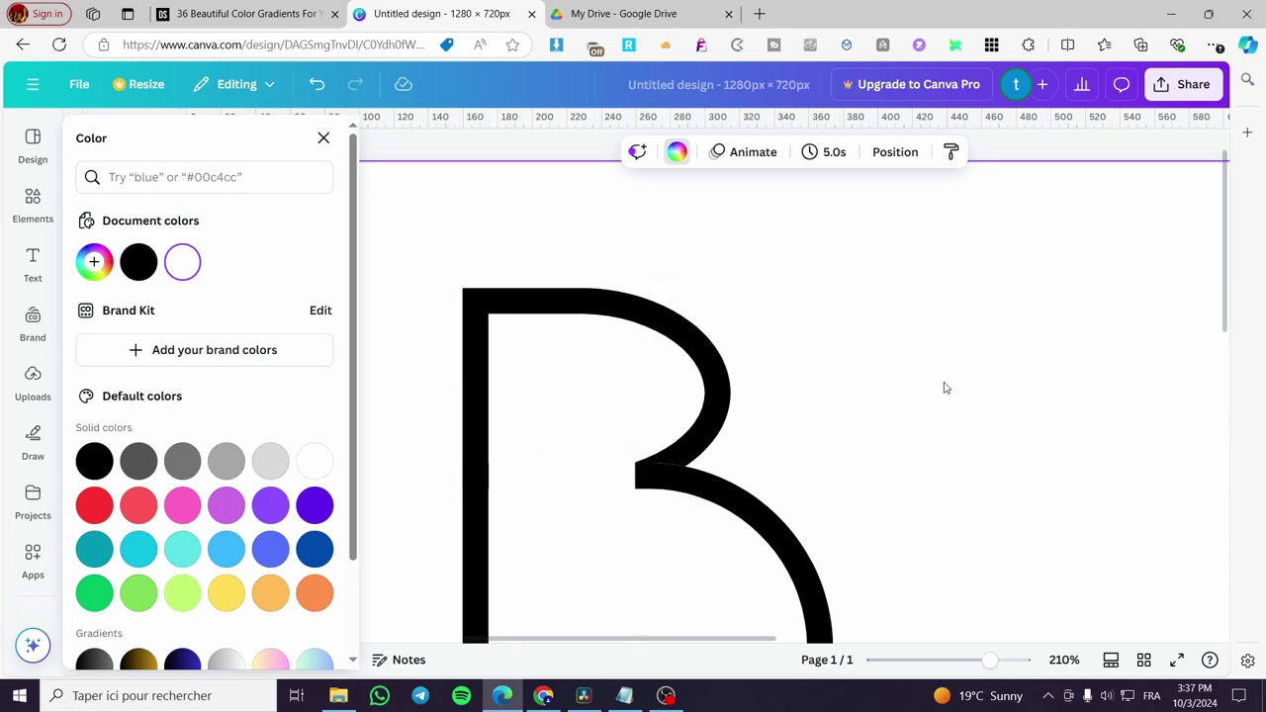
scroll(921, 385, down, 5)
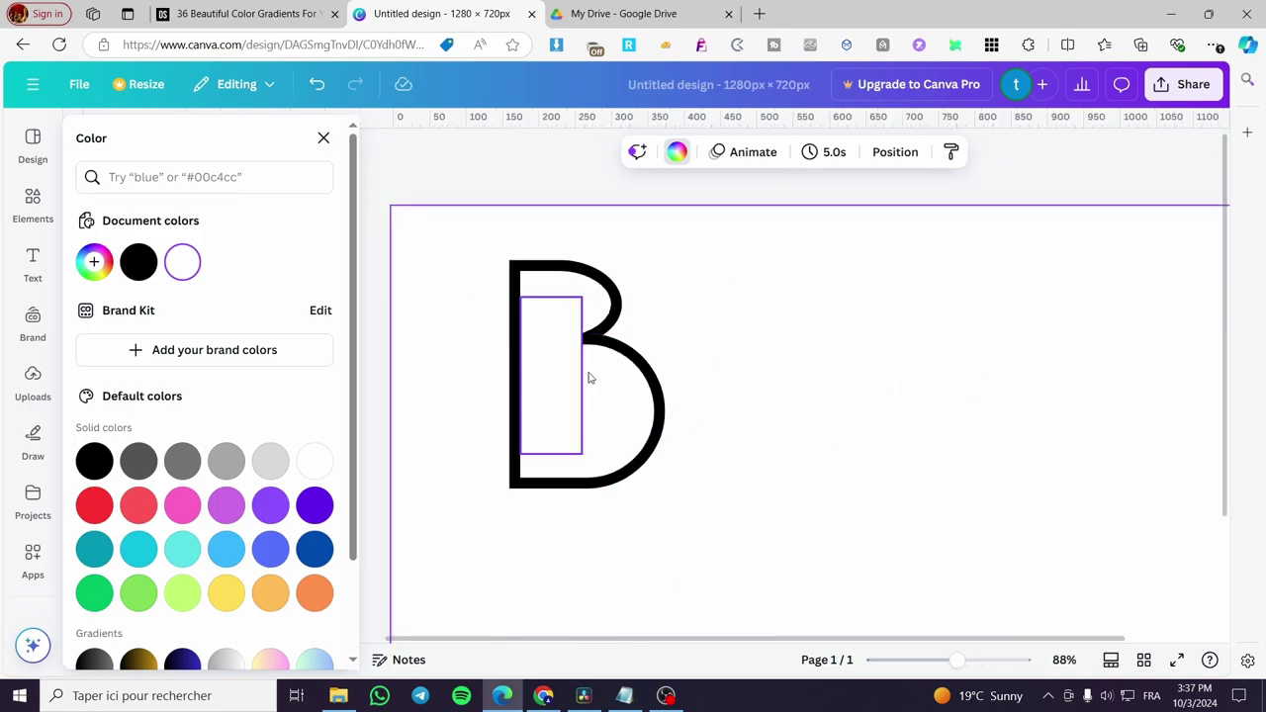
scroll(518, 416, down, 1)
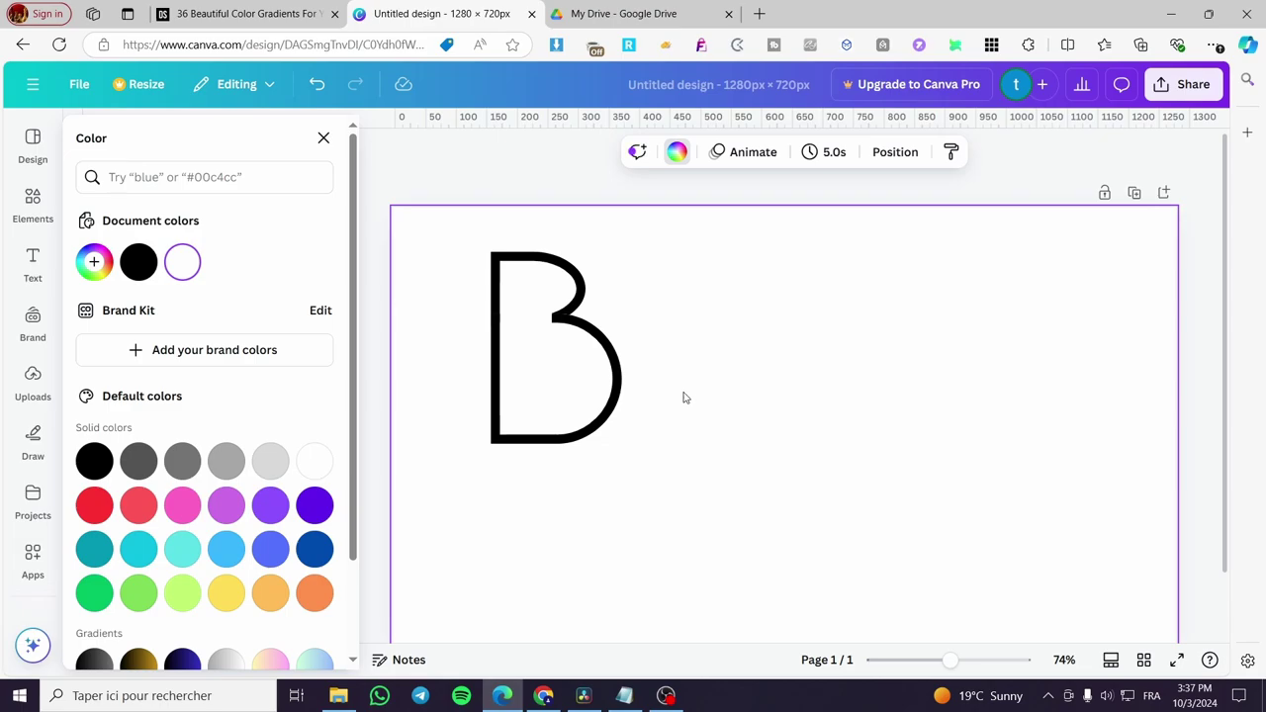
- Add another black square shape to the page for refining the junction between the B's bowls
scroll(568, 362, up, 5)
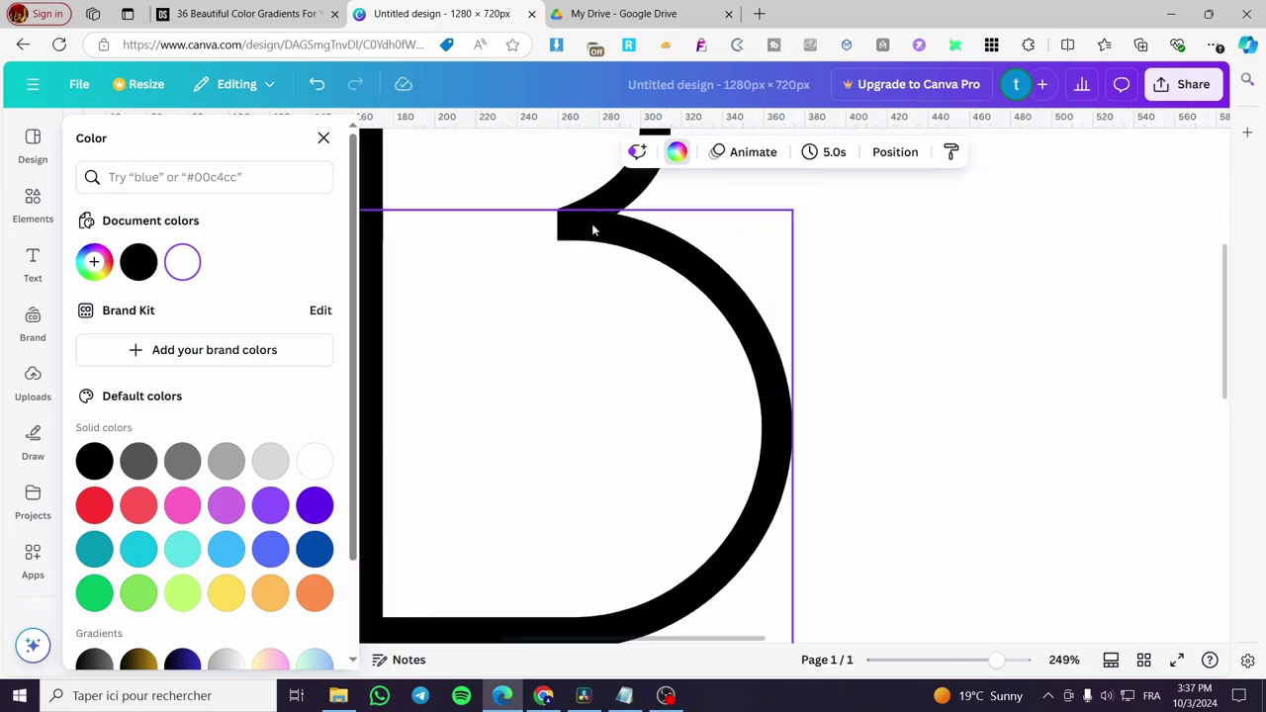
click(33, 203)
click(119, 282)
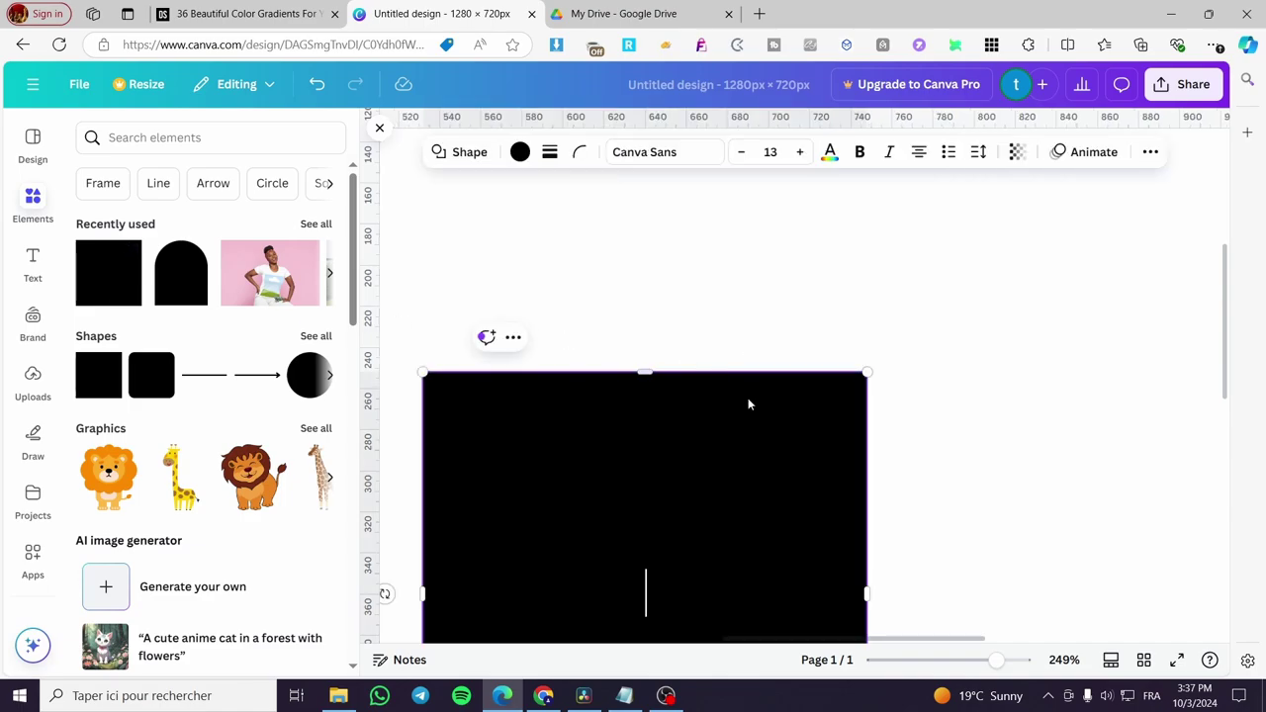
- Shrink the new black square into a small bar and place it on the junction between the B's two bowls
scroll(729, 462, down, 6)
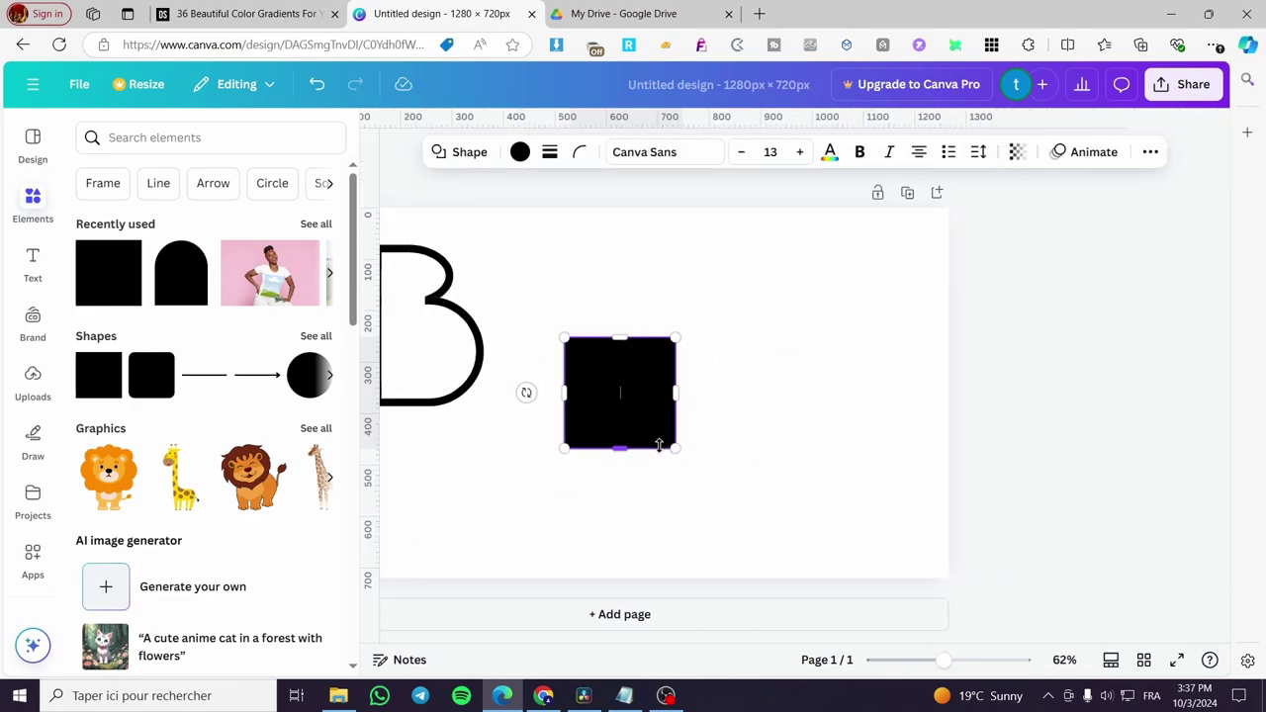
drag(659, 445, 427, 351)
scroll(442, 390, up, 3)
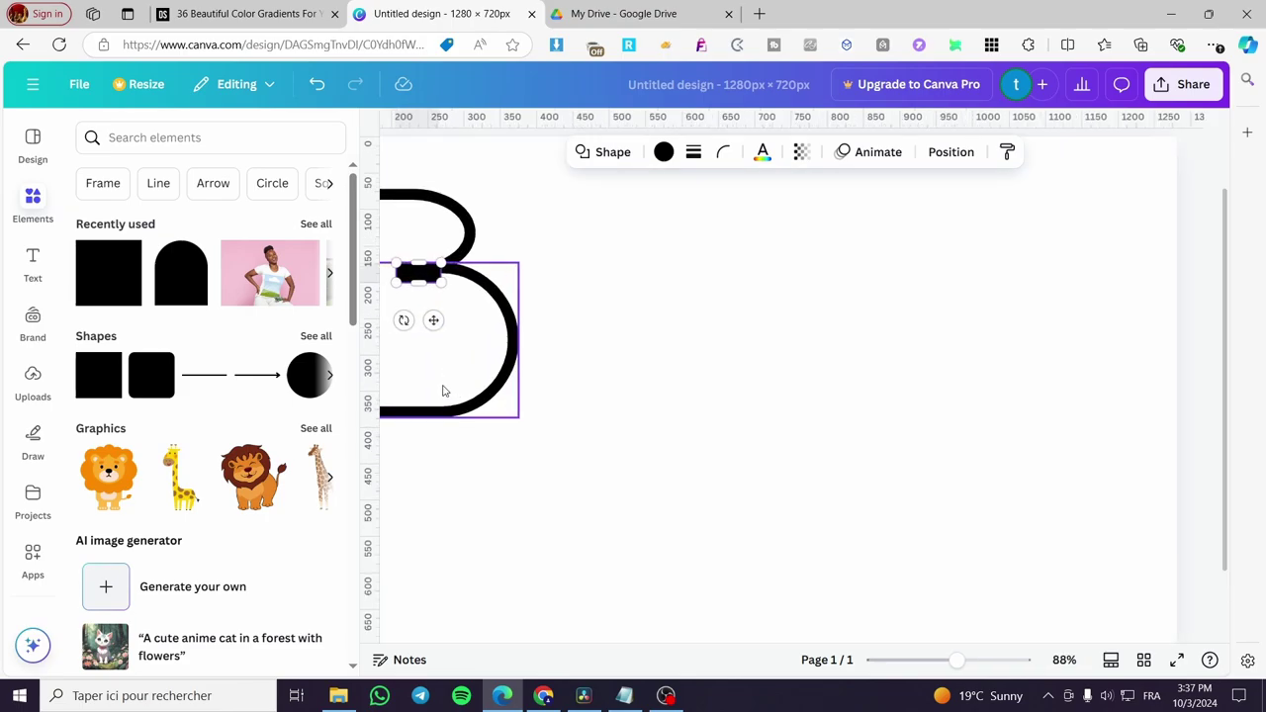
- Fit the small black rectangle to the outline's thickness and align it to square off the inner end of the bowl junction
scroll(443, 390, up, 3)
scroll(679, 416, up, 2)
scroll(683, 490, up, 3)
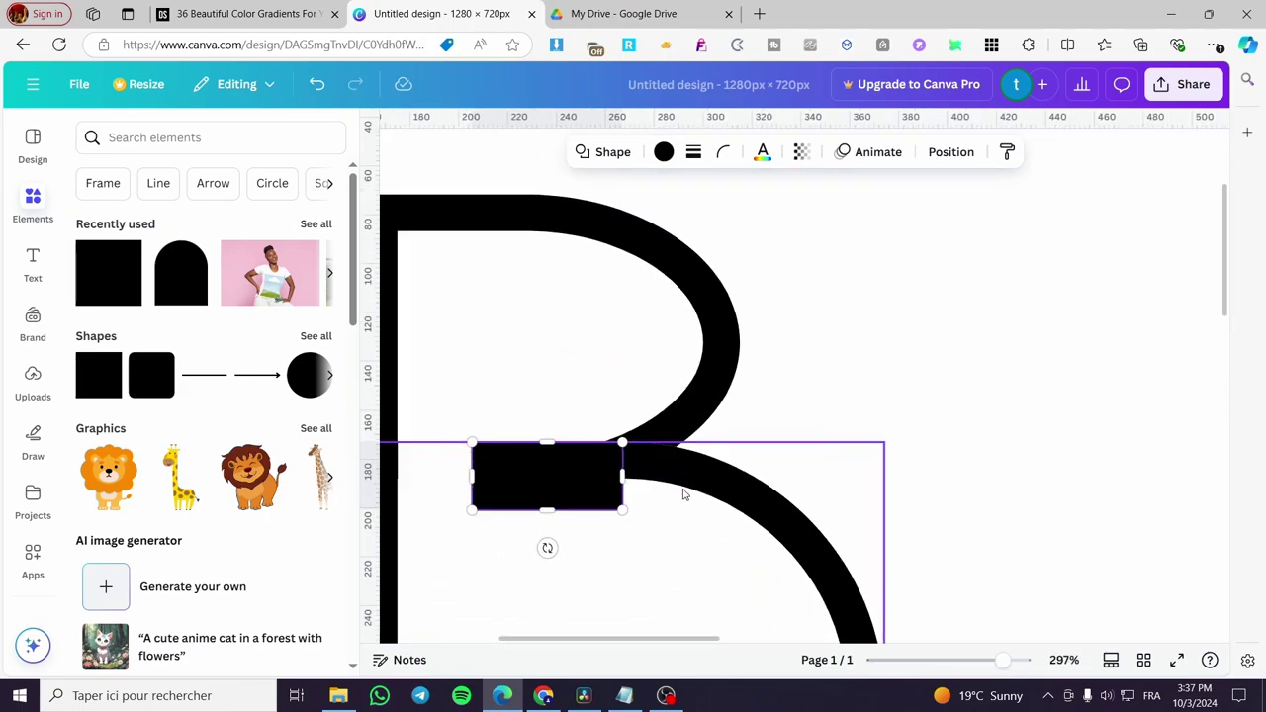
scroll(682, 493, up, 1)
drag(610, 516, 672, 466)
drag(583, 451, 592, 453)
click(930, 367)
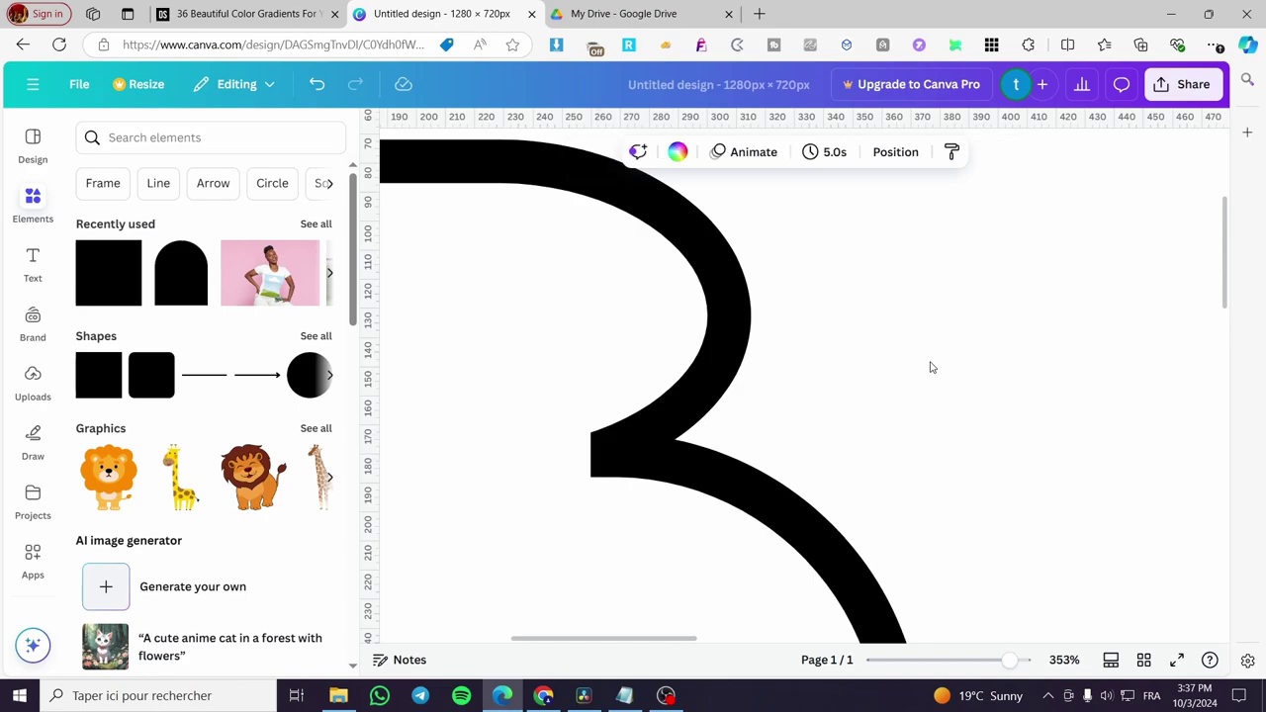
- Examine the whole outlined B on the page for clean edges and an even junction
scroll(1023, 401, down, 5)
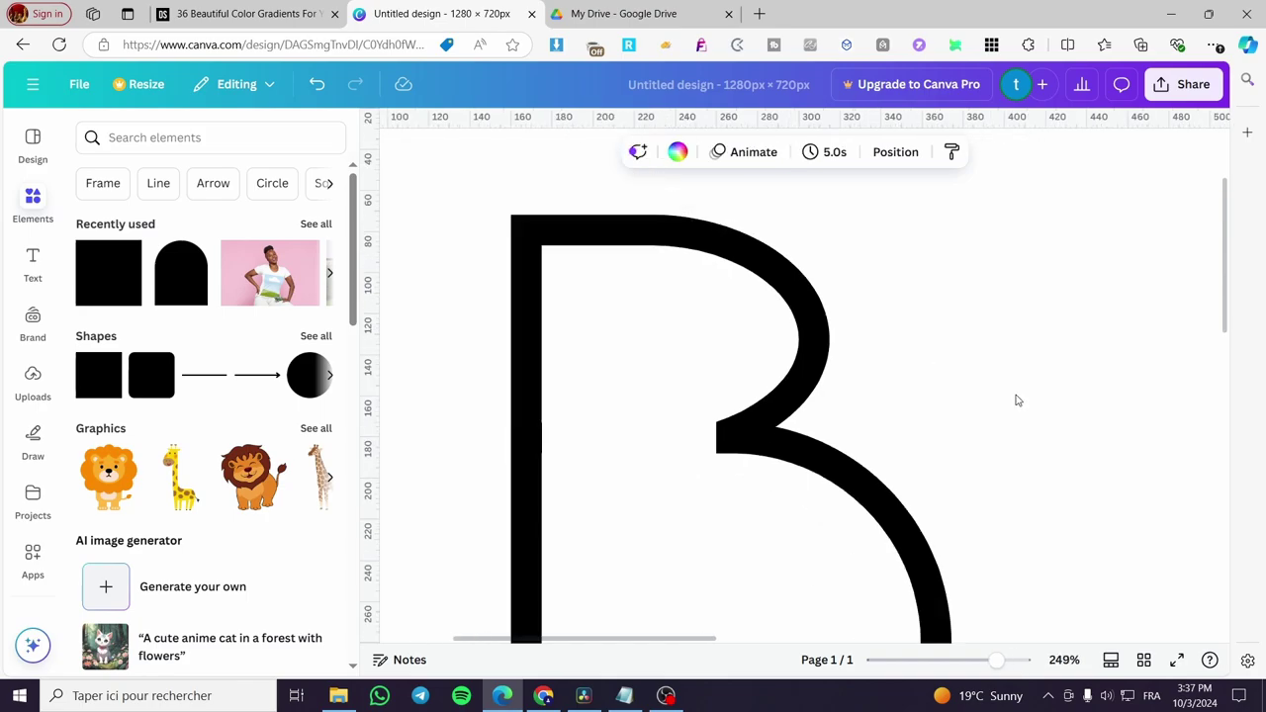
scroll(1018, 400, down, 8)
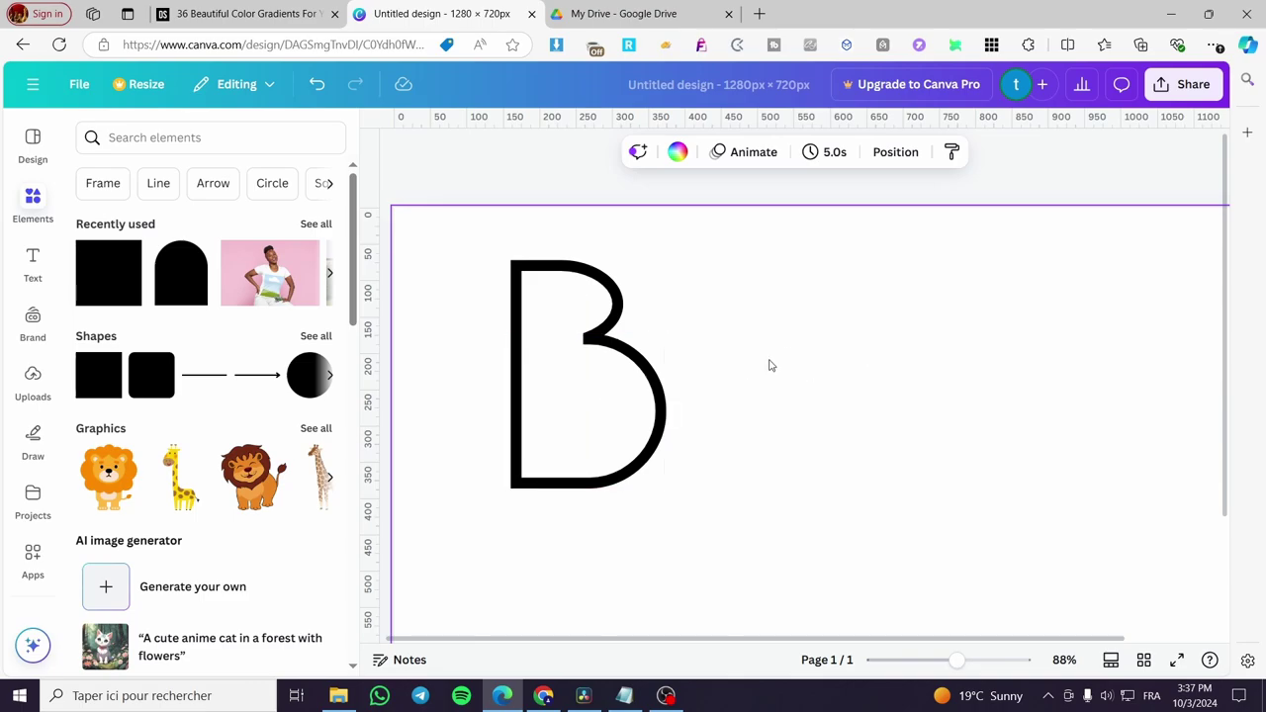
scroll(775, 384, down, 1)
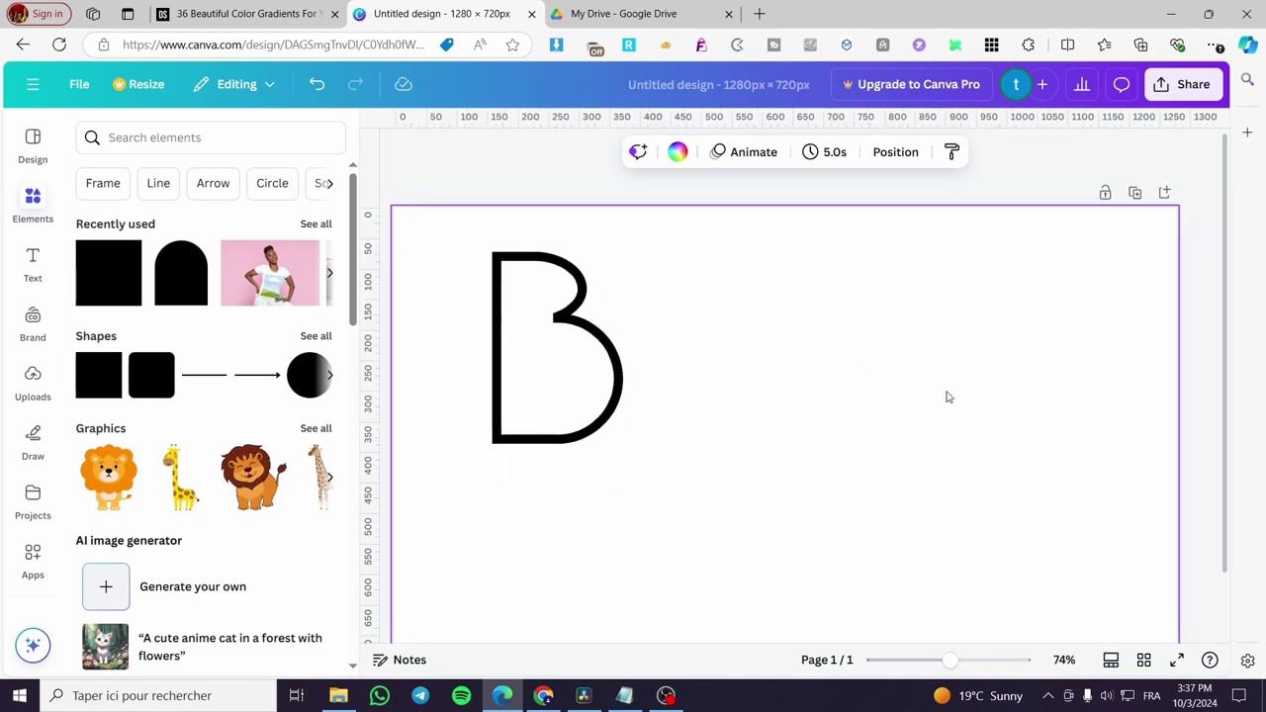
scroll(715, 387, down, 1)
scroll(714, 388, up, 1)
scroll(714, 389, down, 1)
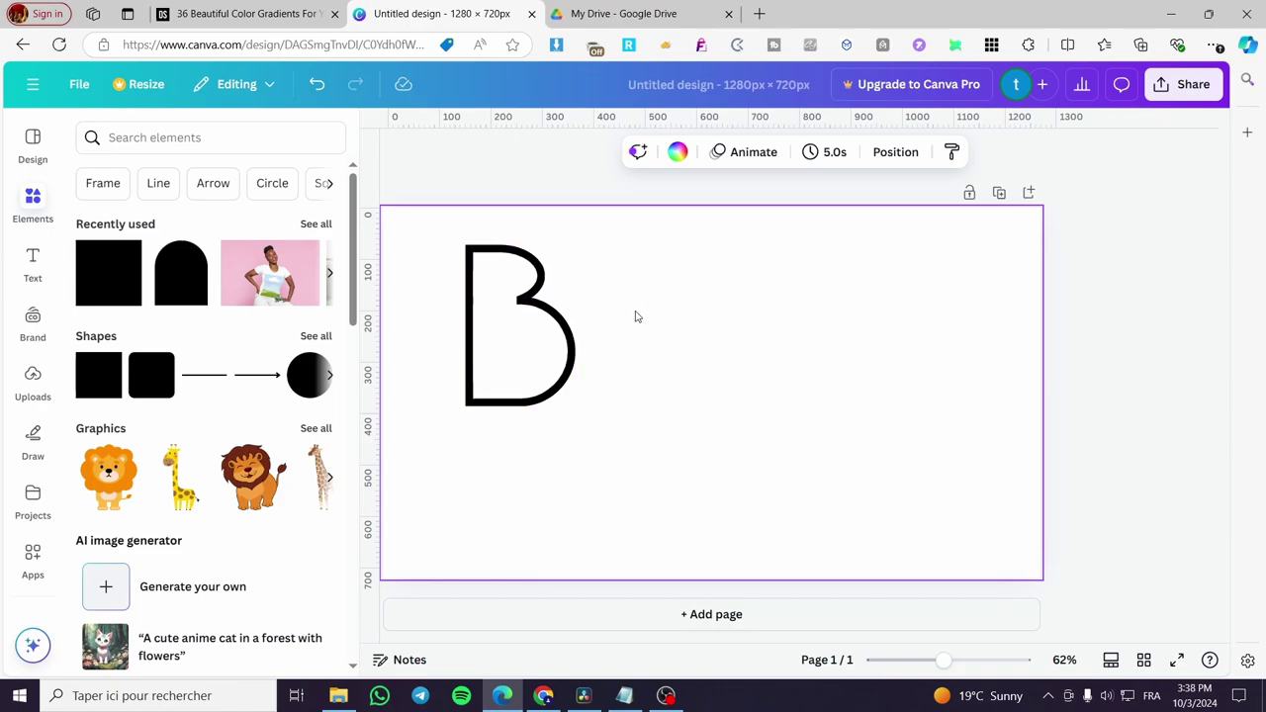
scroll(637, 317, up, 1)
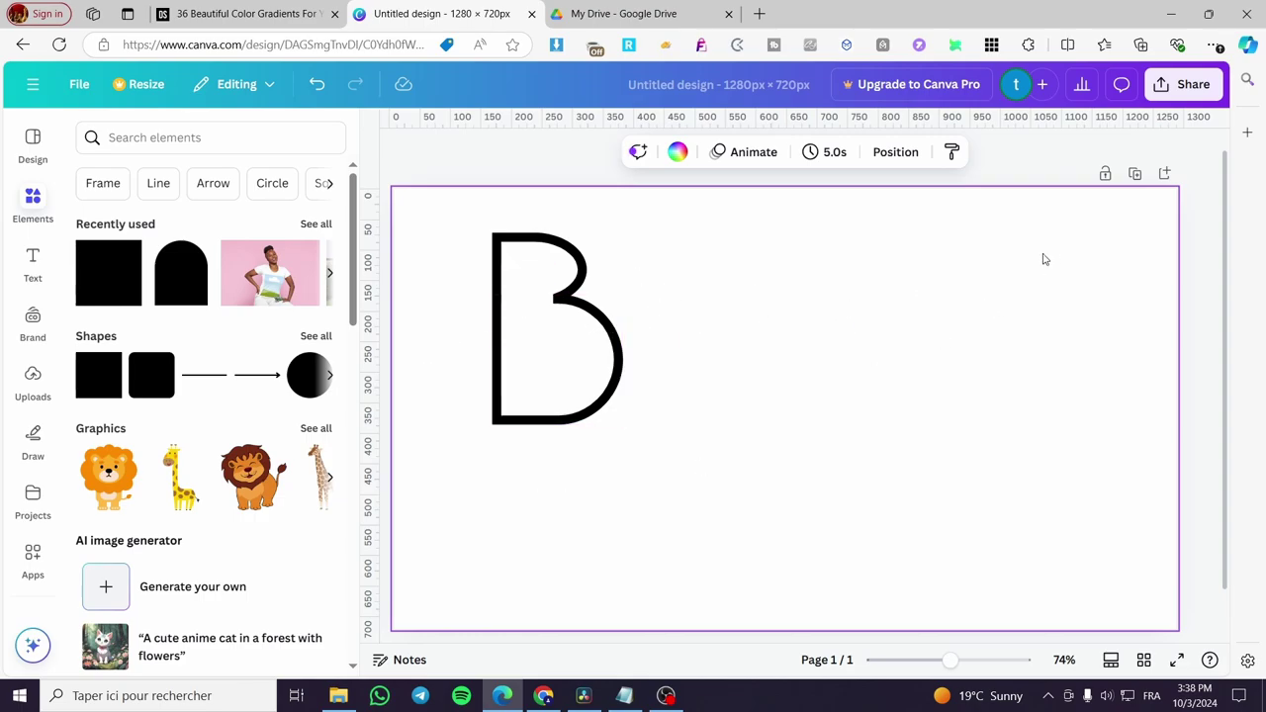
- Try the page background in black, white and light purple to reveal the shapes behind the B
click(678, 151)
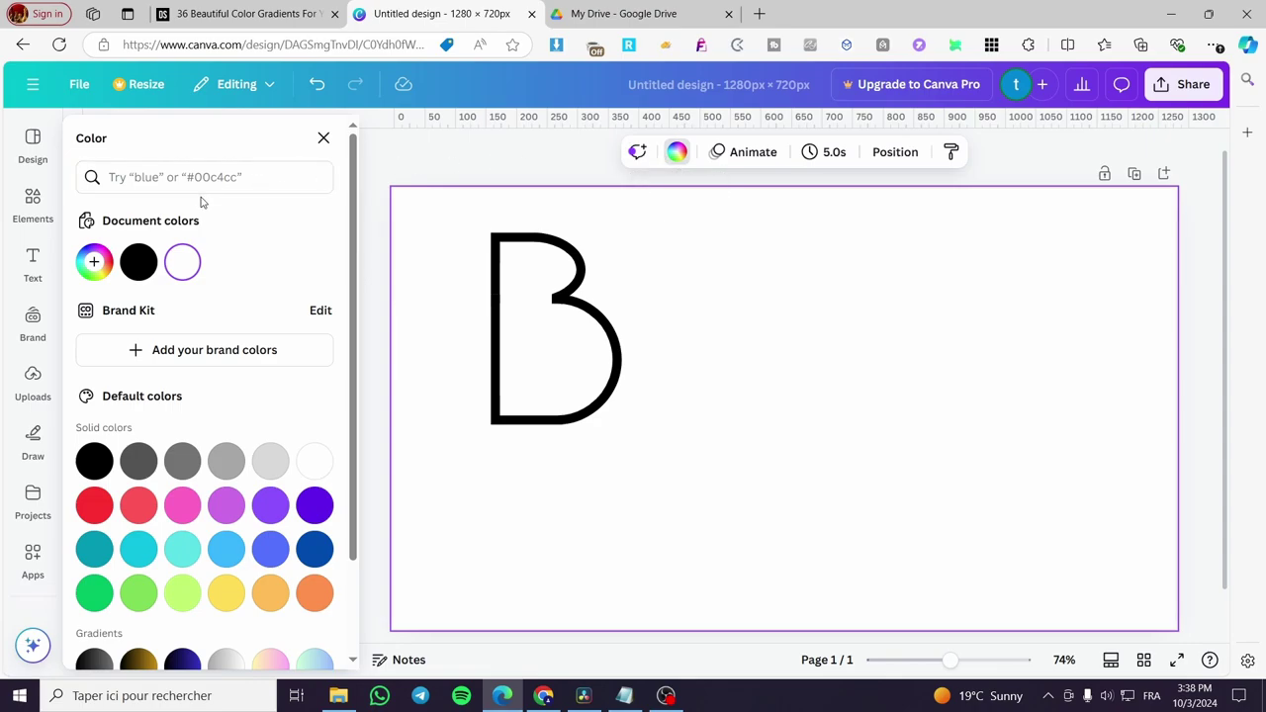
click(140, 264)
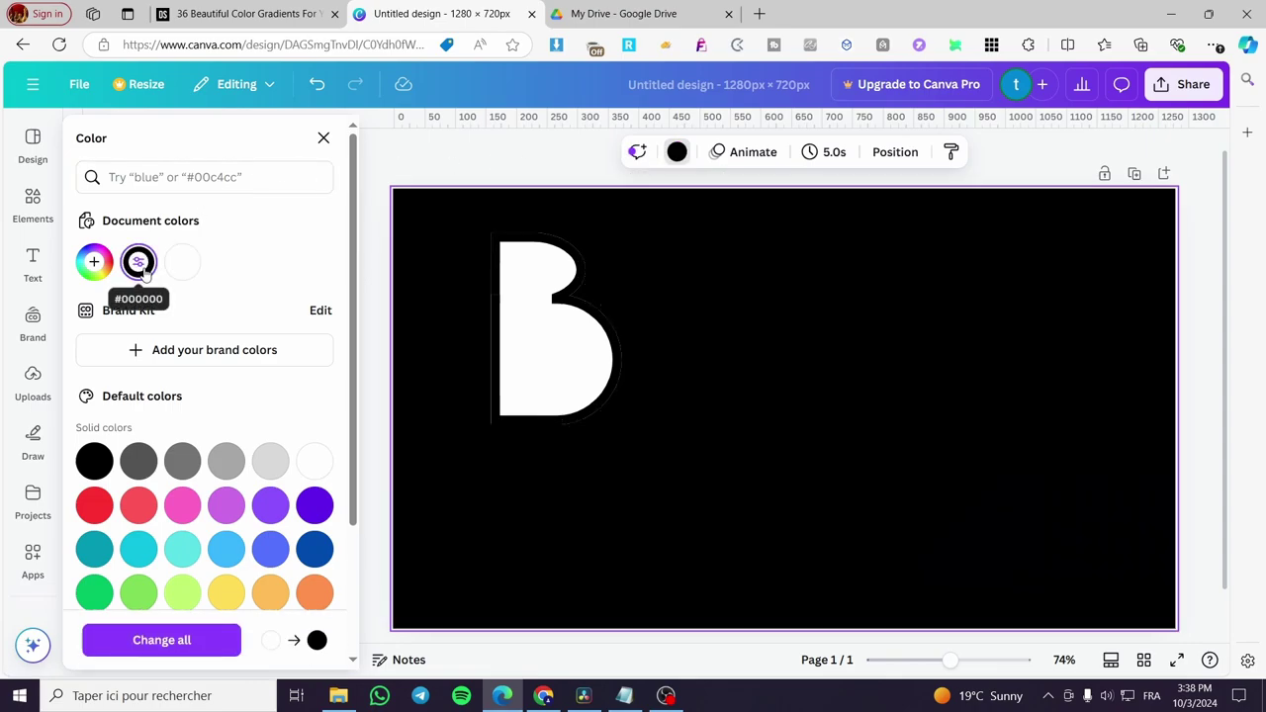
click(179, 270)
click(225, 504)
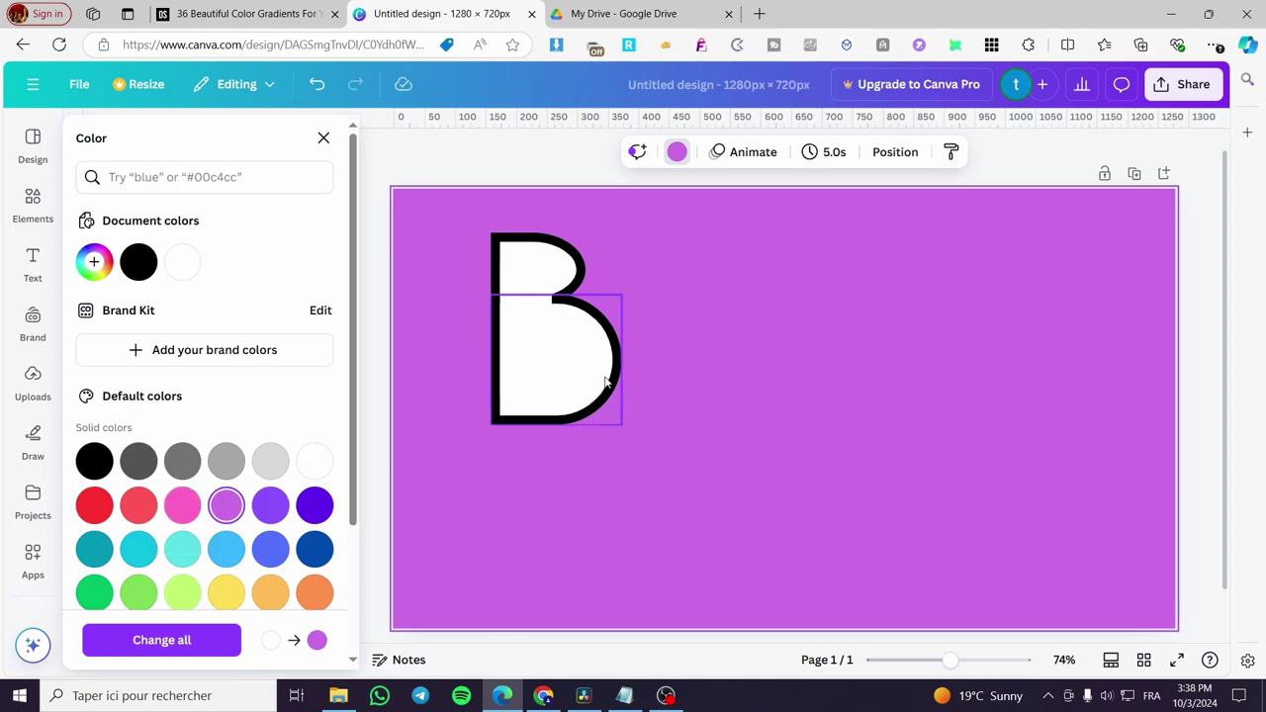
- Inspect the white cover rectangle inside the B against the purple page background
click(527, 324)
mouse_move(501, 324)
mouse_down()
mouse_move(405, 327)
mouse_move(501, 336)
mouse_up()
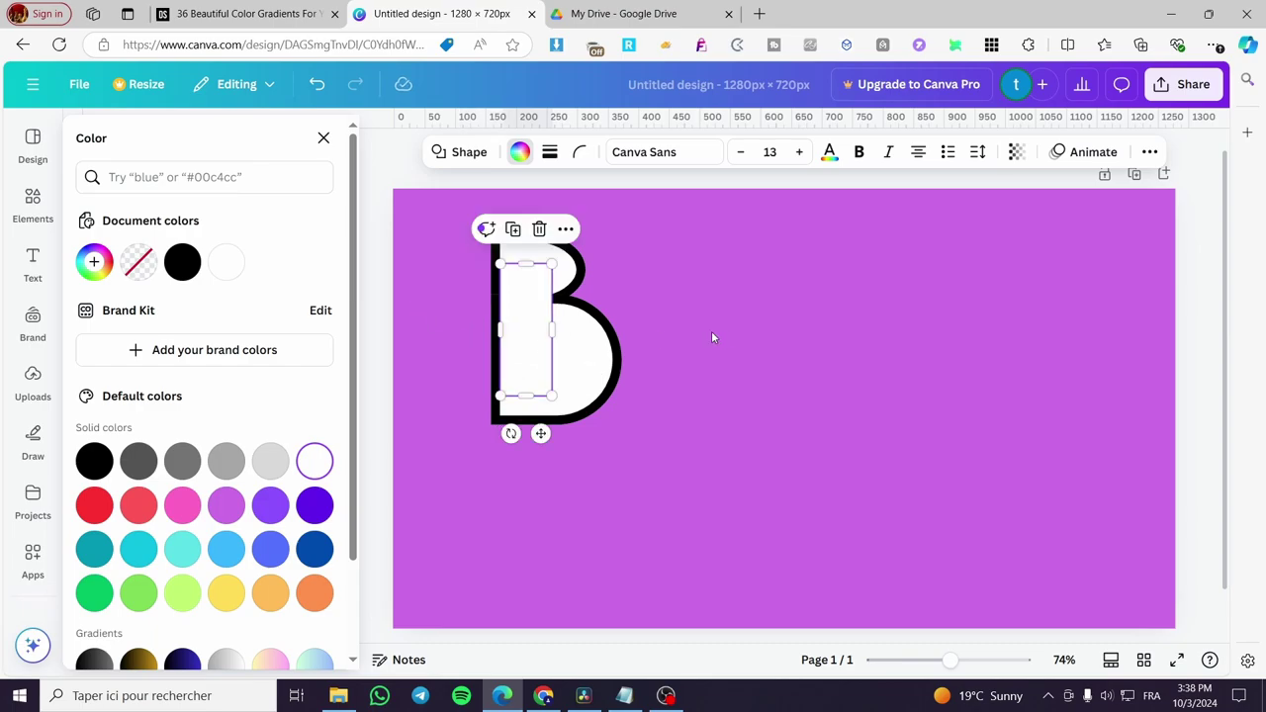
click(780, 329)
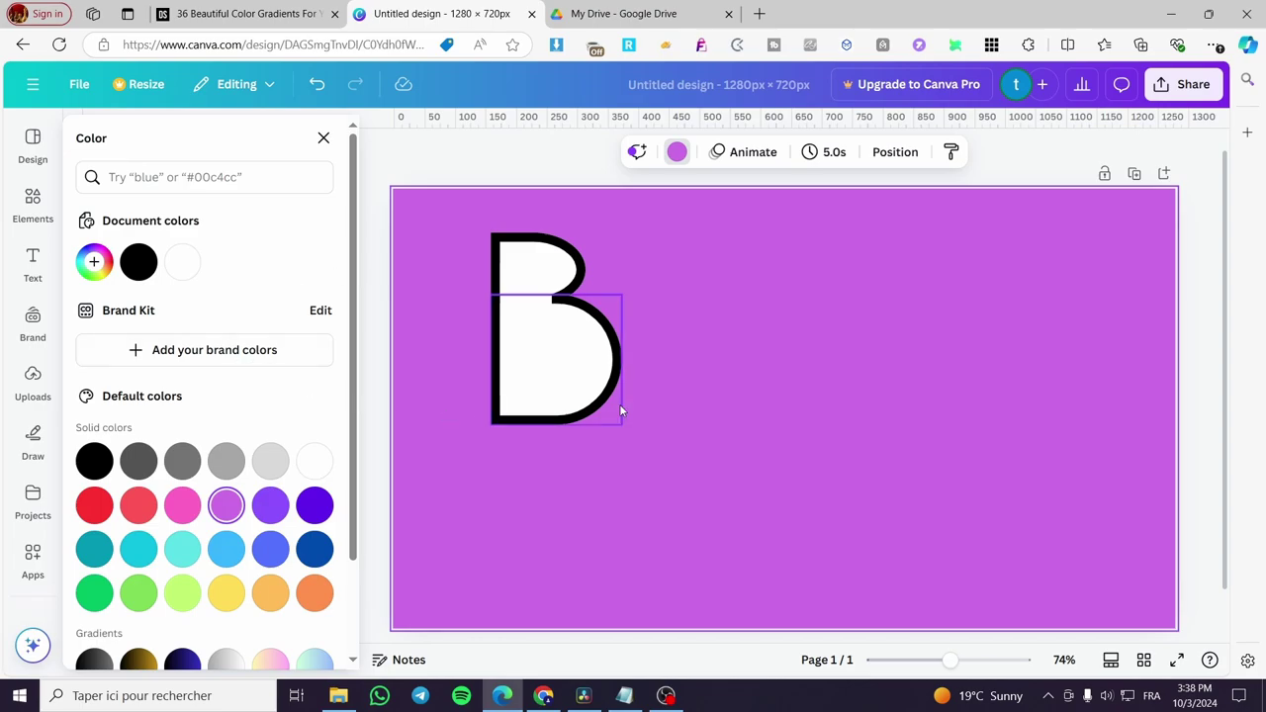
click(531, 307)
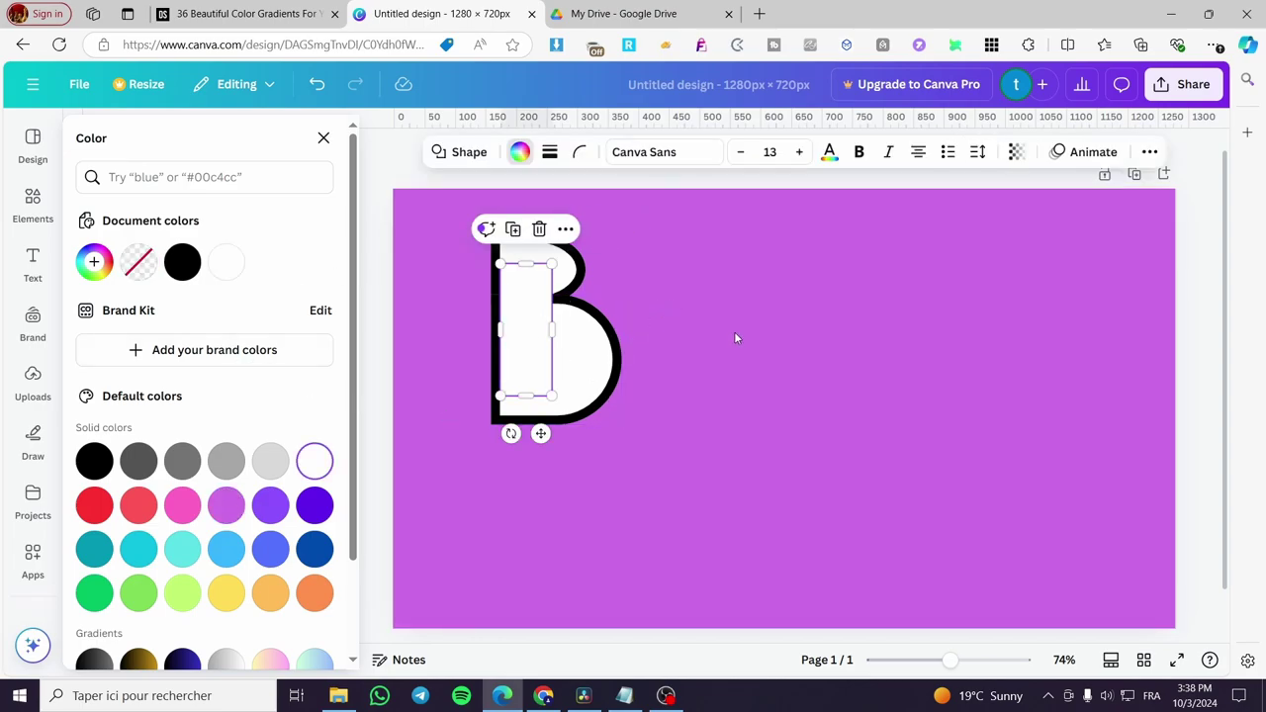
scroll(734, 332, up, 2)
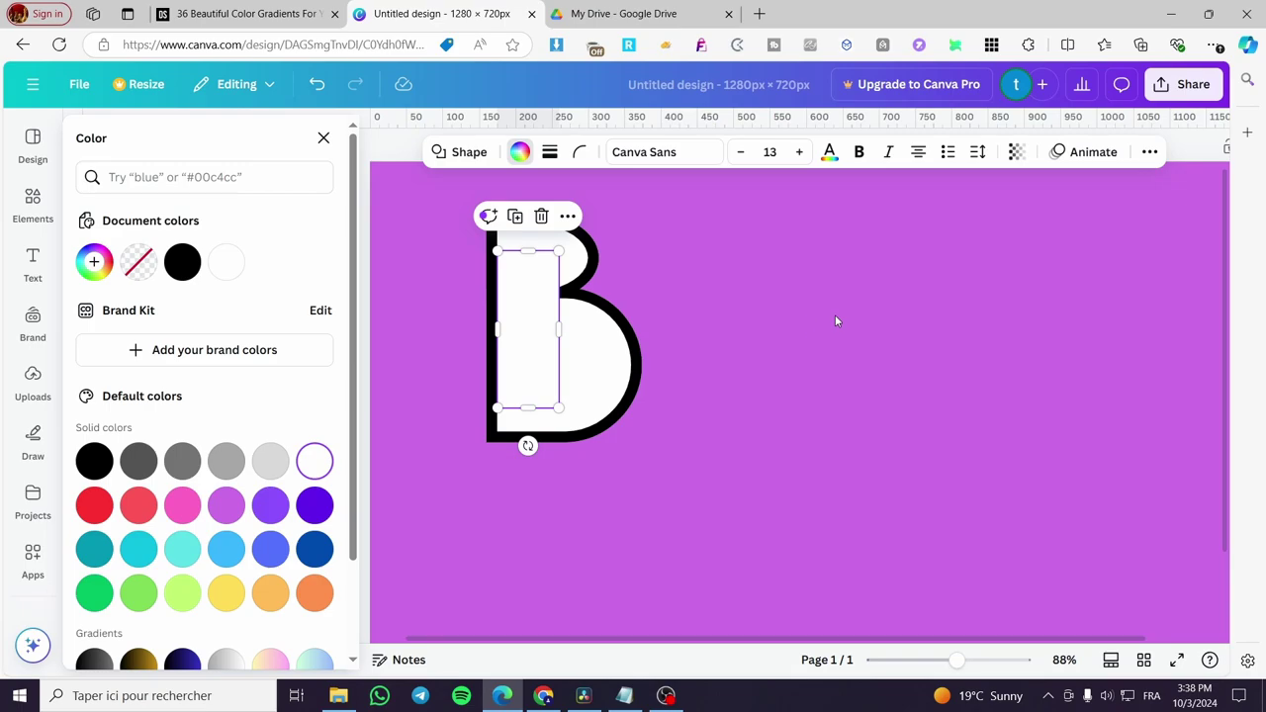
scroll(835, 317, down, 3)
click(759, 328)
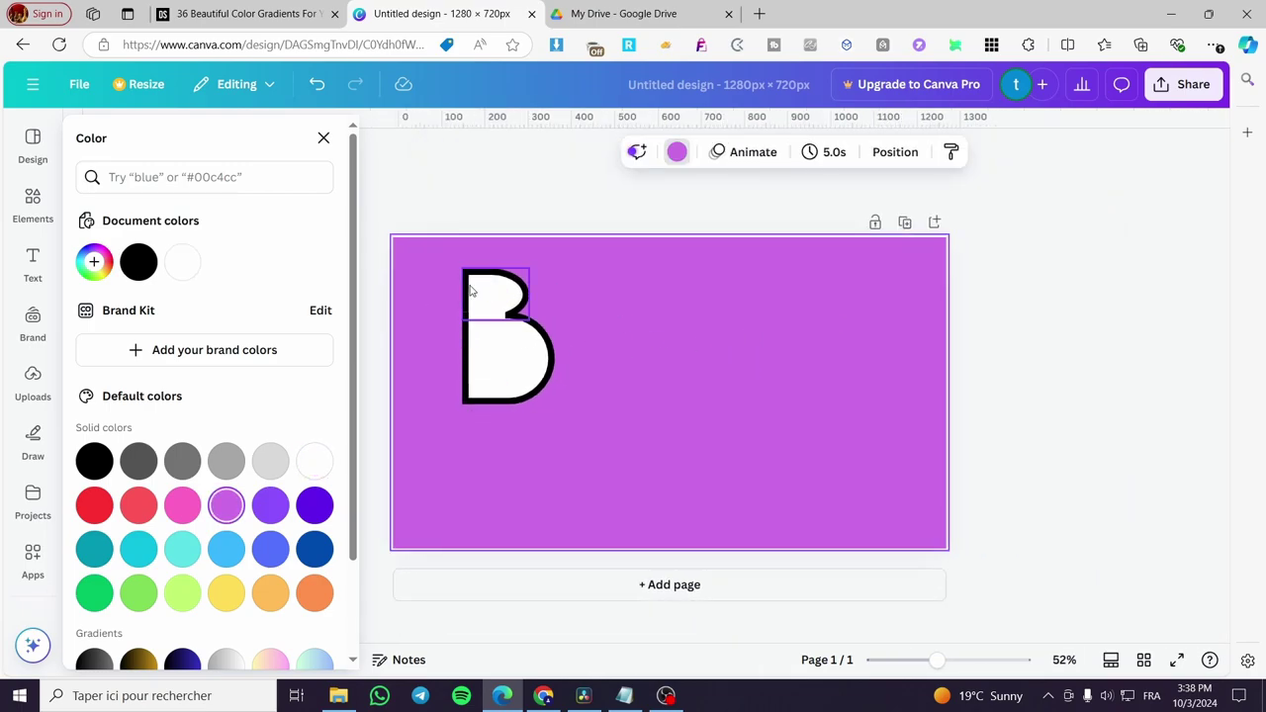
- Set the page background back to white and deselect everything
click(679, 155)
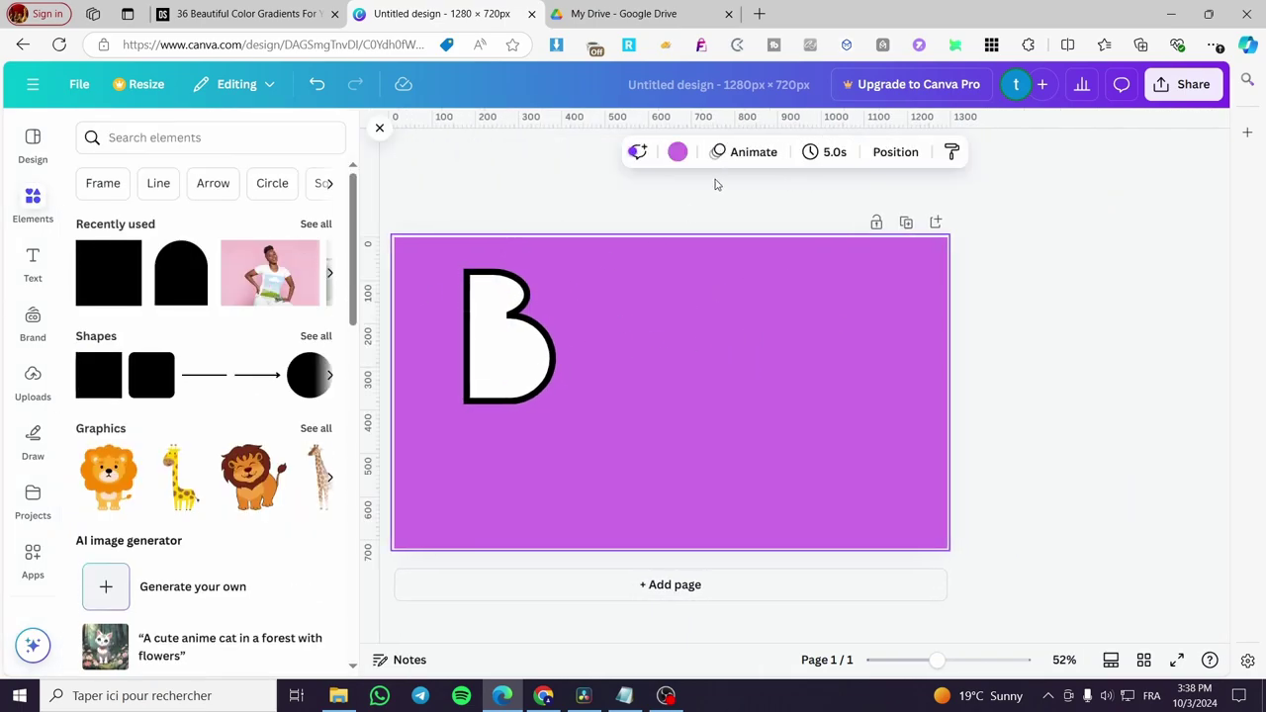
click(677, 155)
click(226, 260)
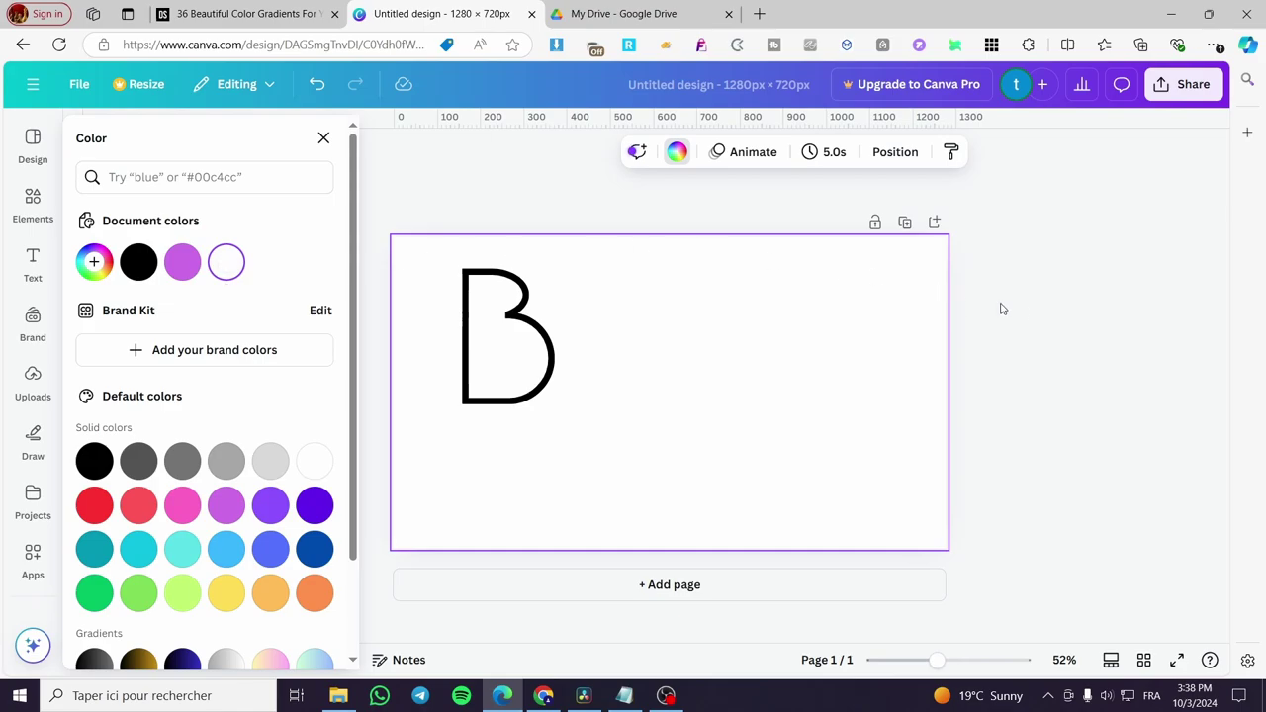
click(928, 346)
click(975, 411)
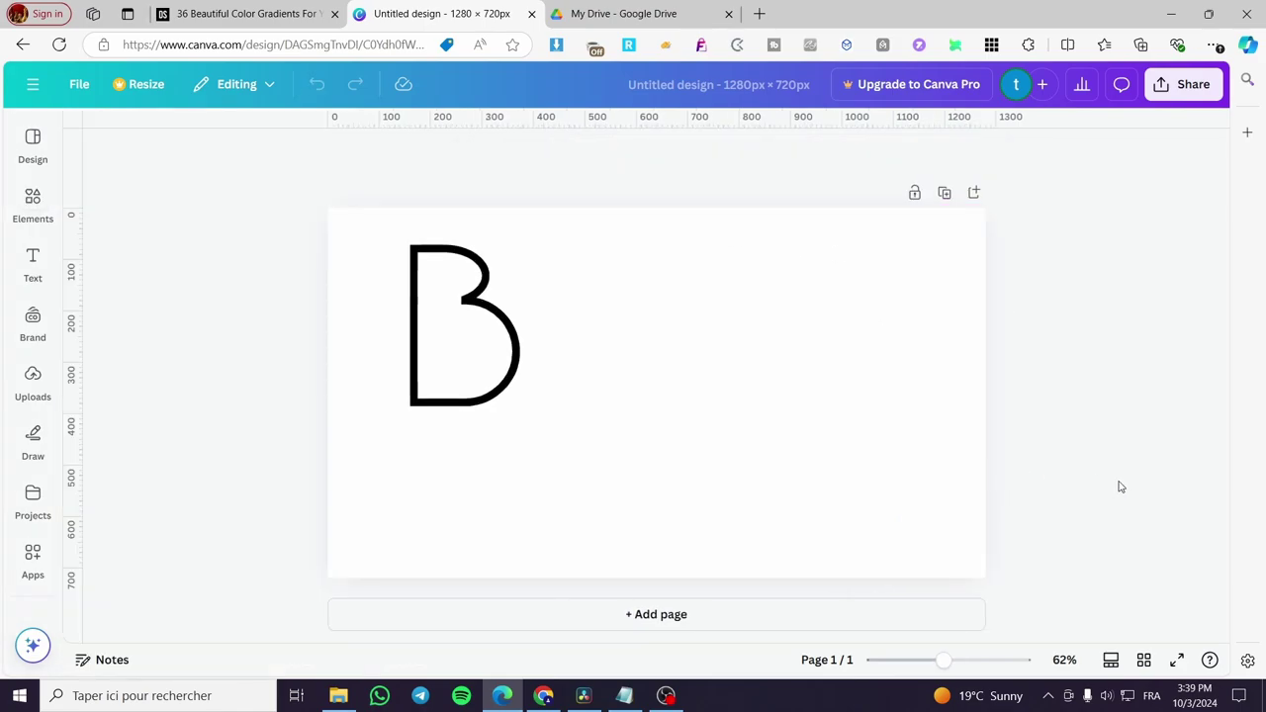
- Add a plain solid straight line from the shapes library to the page
click(834, 442)
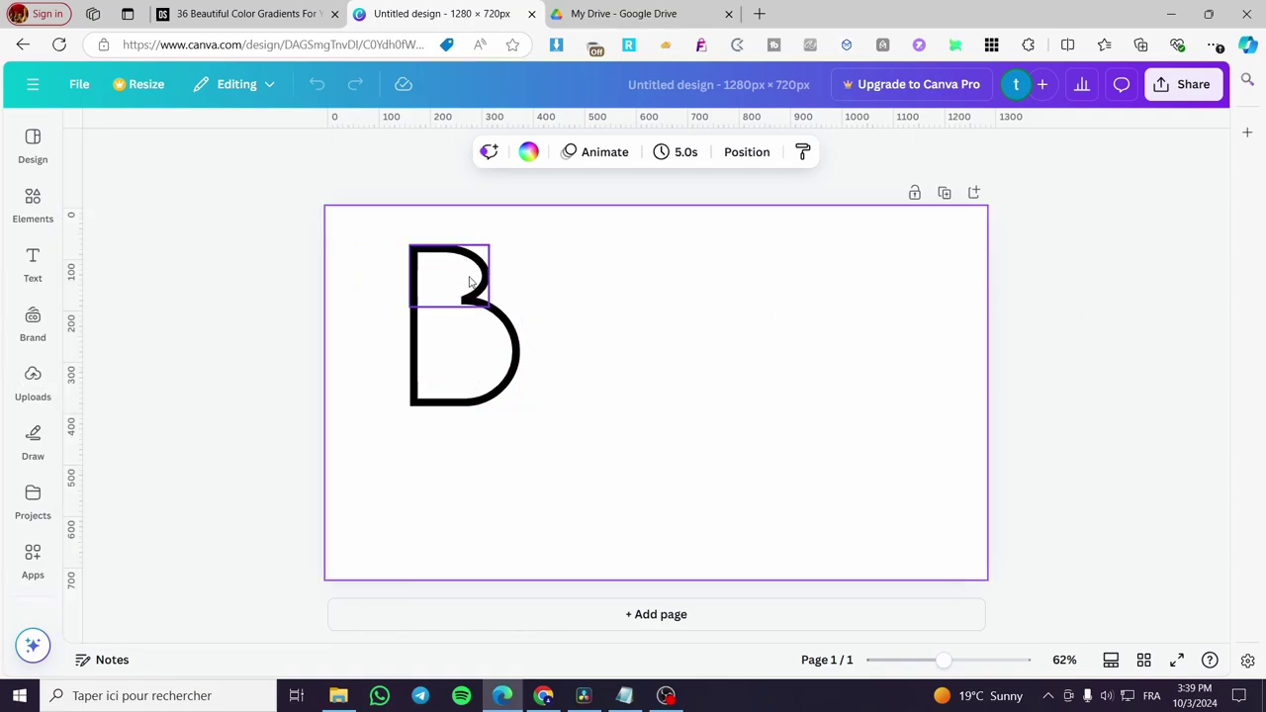
mouse_move(32, 248)
click(32, 203)
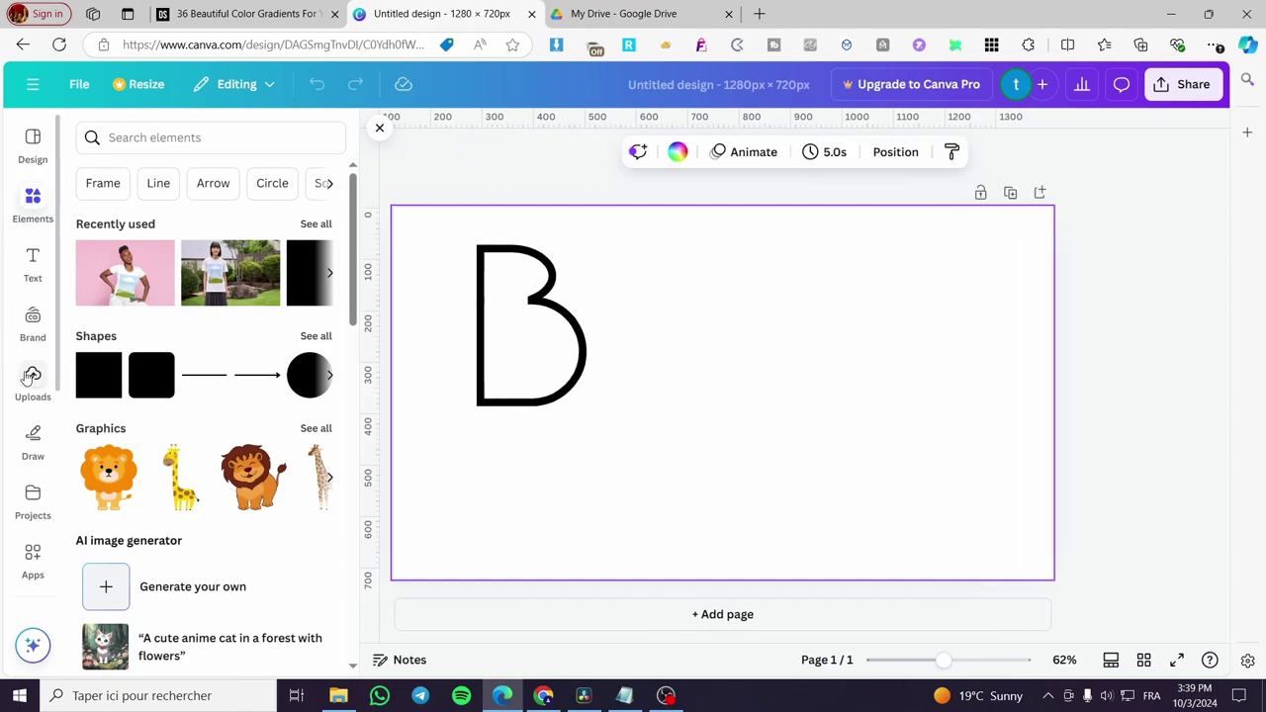
click(313, 334)
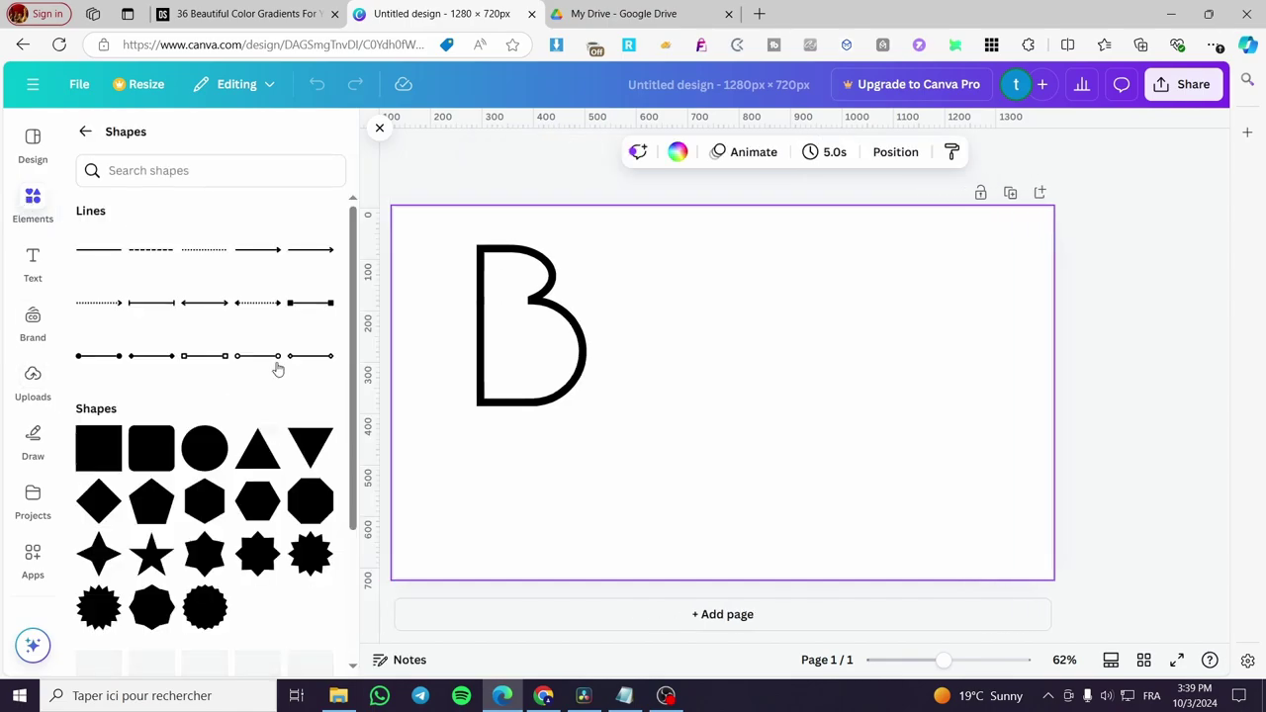
click(112, 274)
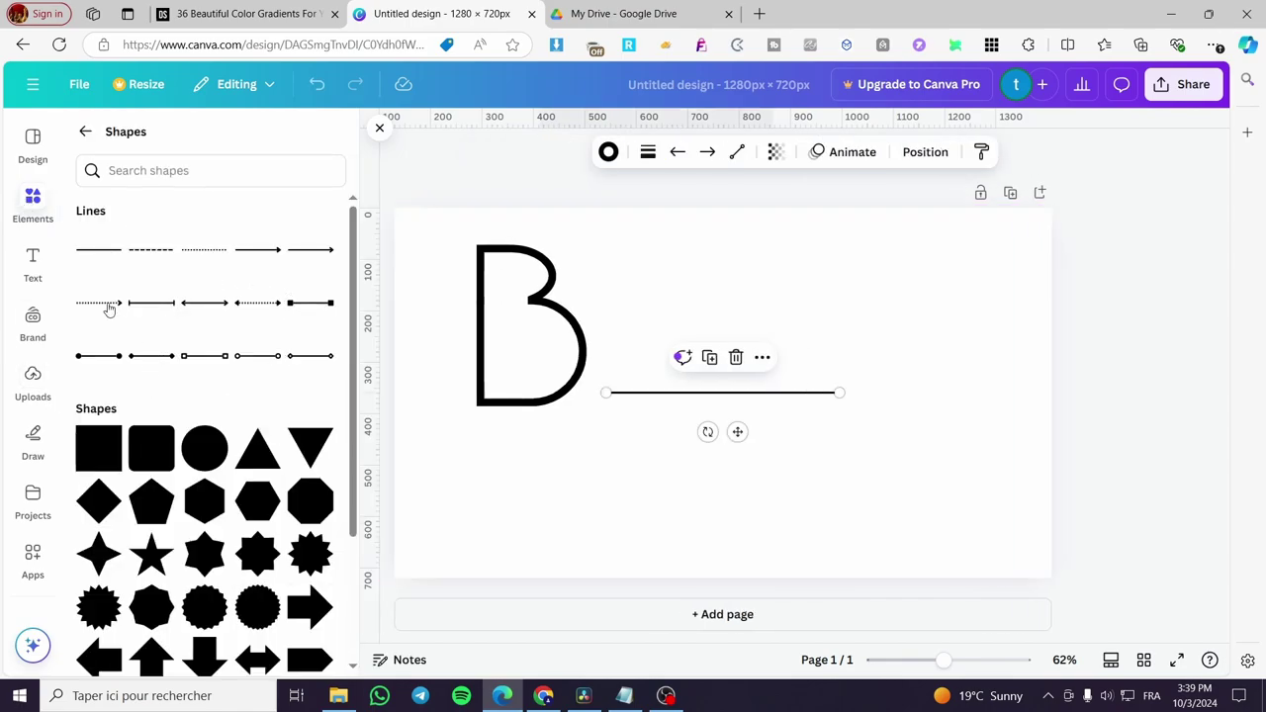
- Reorient the line into a diagonal rising to the right, beside the B and about as tall as the letter
drag(839, 393, 606, 243)
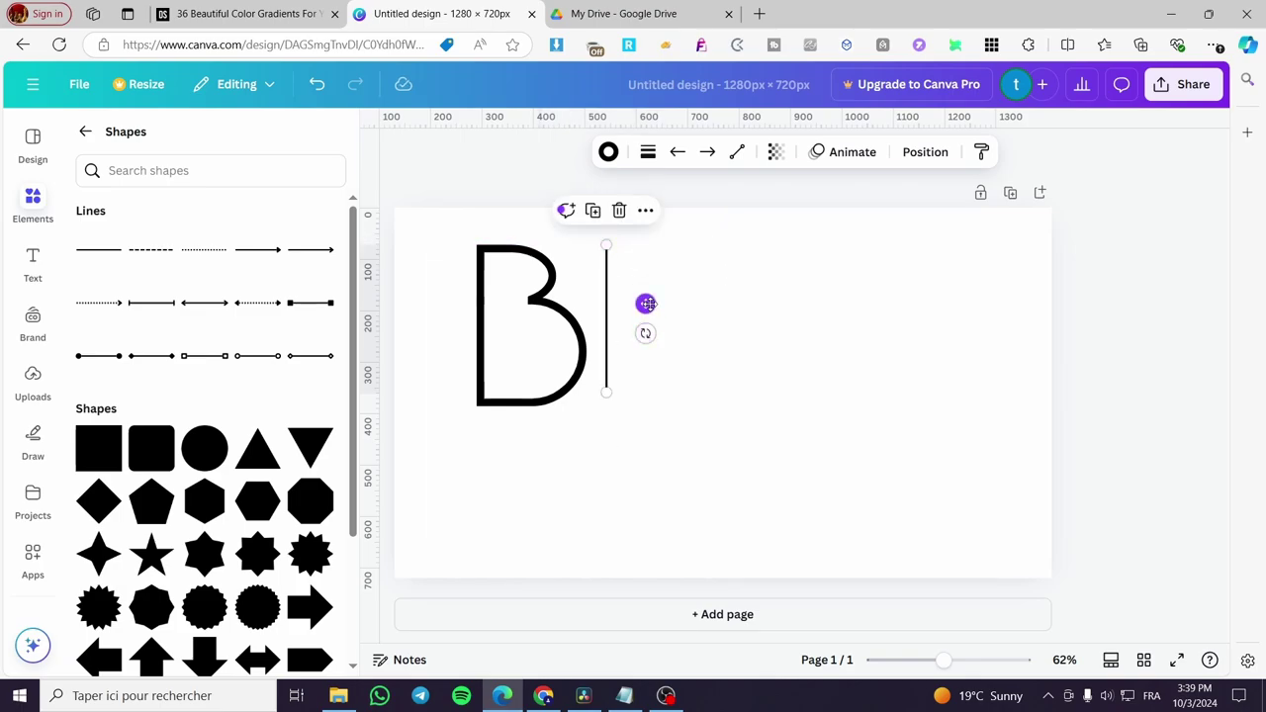
drag(645, 304, 698, 336)
drag(698, 256, 700, 246)
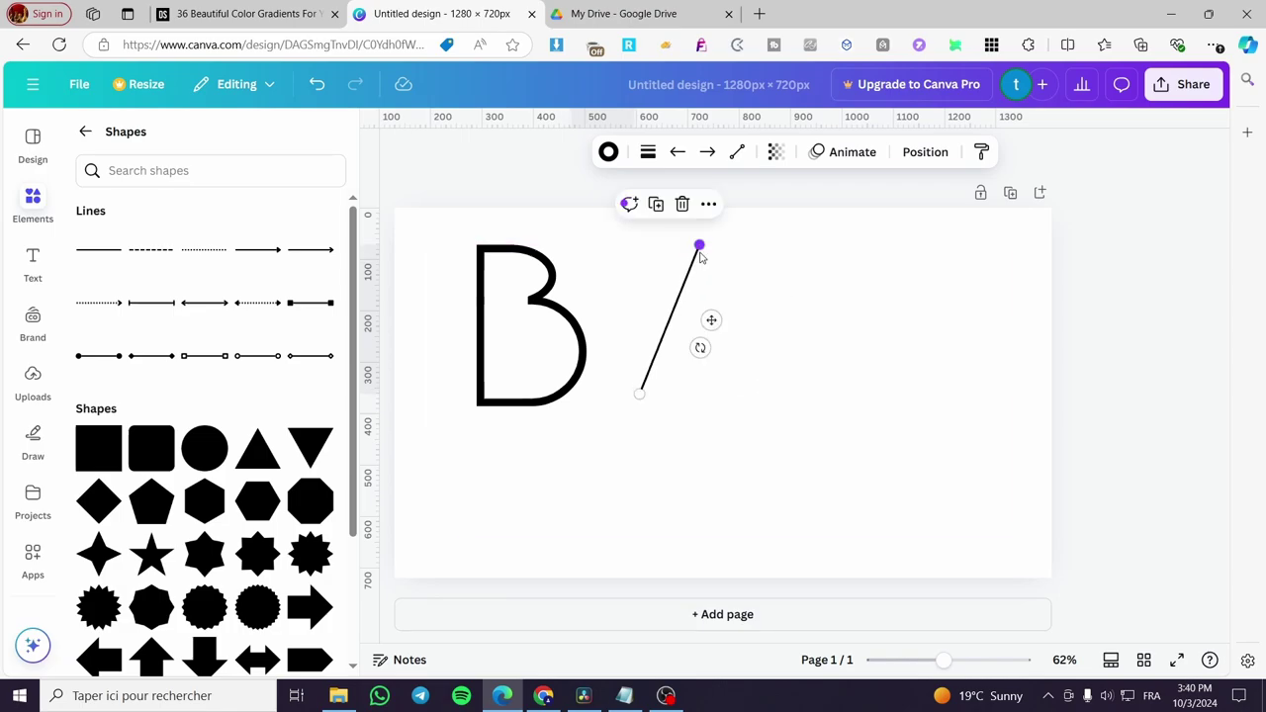
- Thicken the diagonal line to a weight of 32 and move it close to the B's right side
click(647, 154)
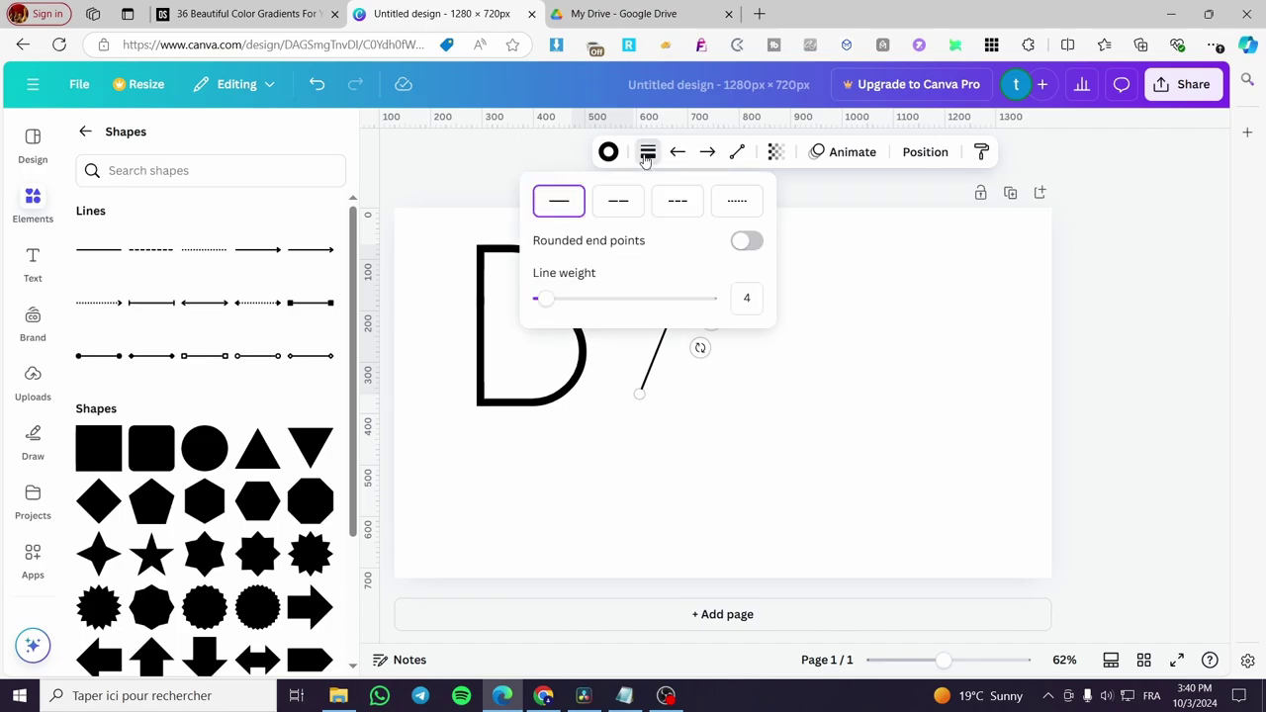
drag(545, 299, 594, 299)
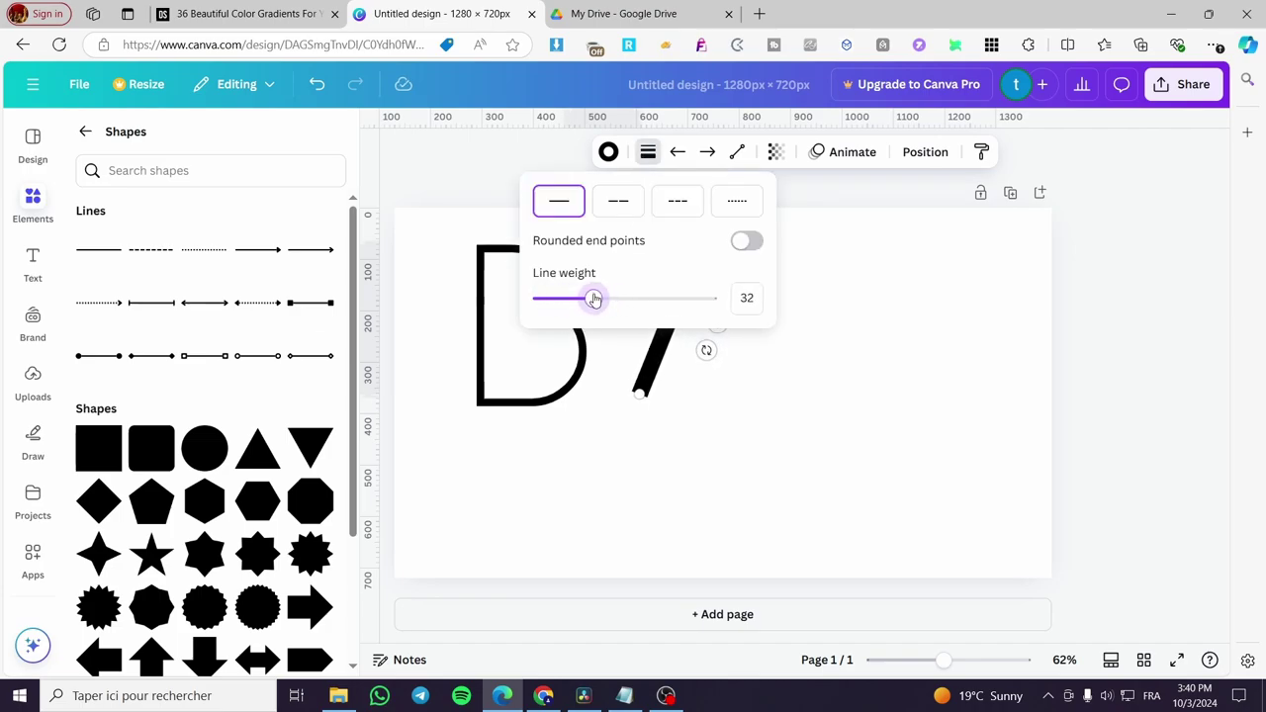
click(1204, 334)
drag(714, 326, 679, 334)
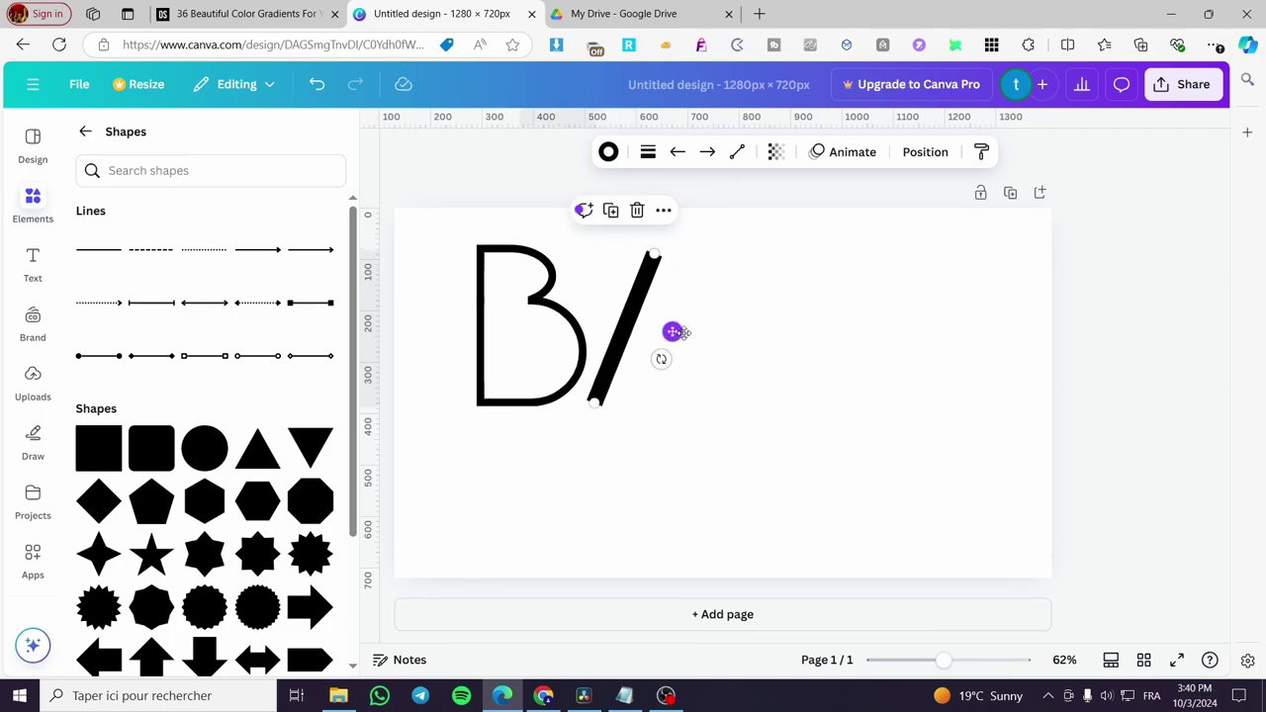
click(1162, 314)
- Set the diagonal line's weight to 23 to suit the thickness of the B's outline
click(636, 328)
click(645, 154)
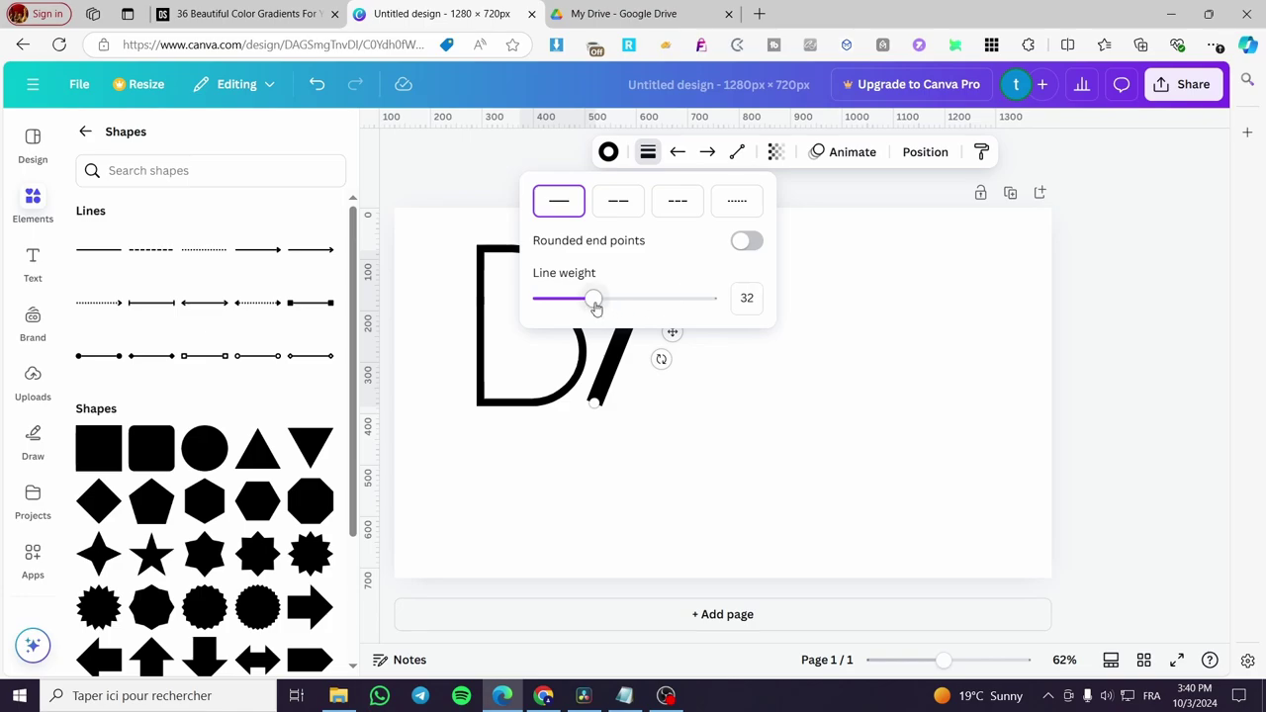
drag(594, 301, 579, 306)
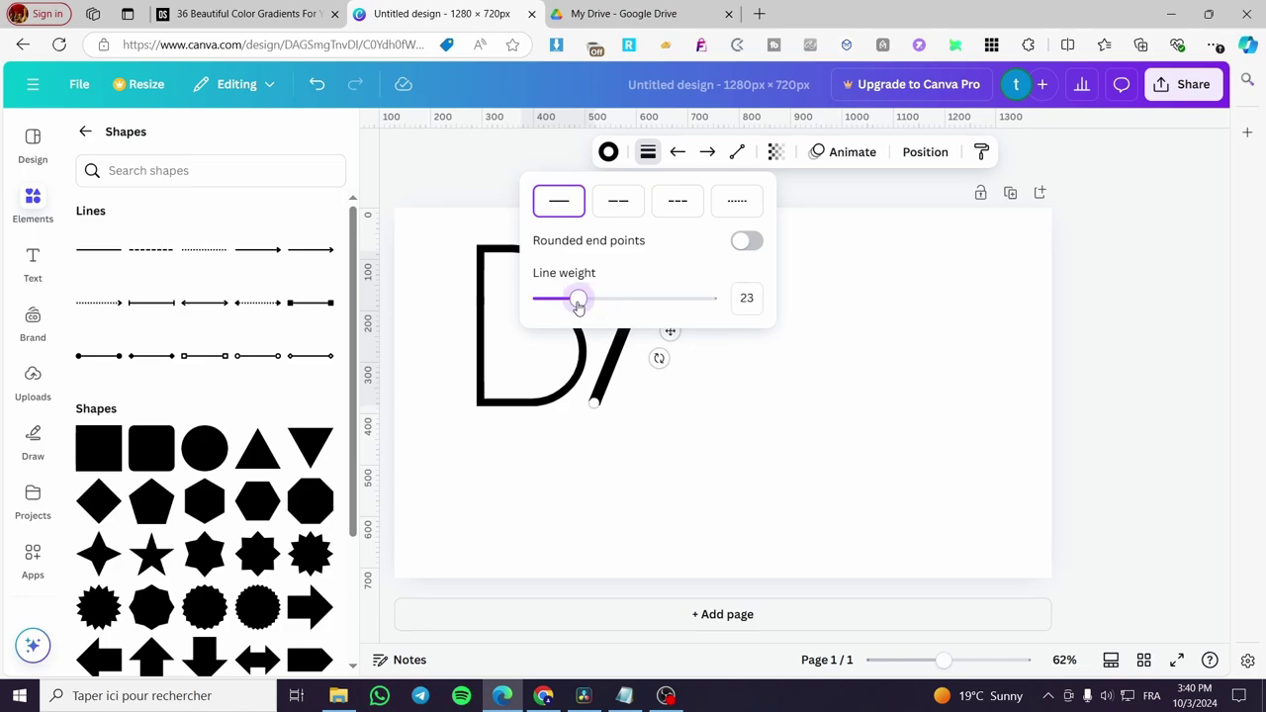
click(1187, 342)
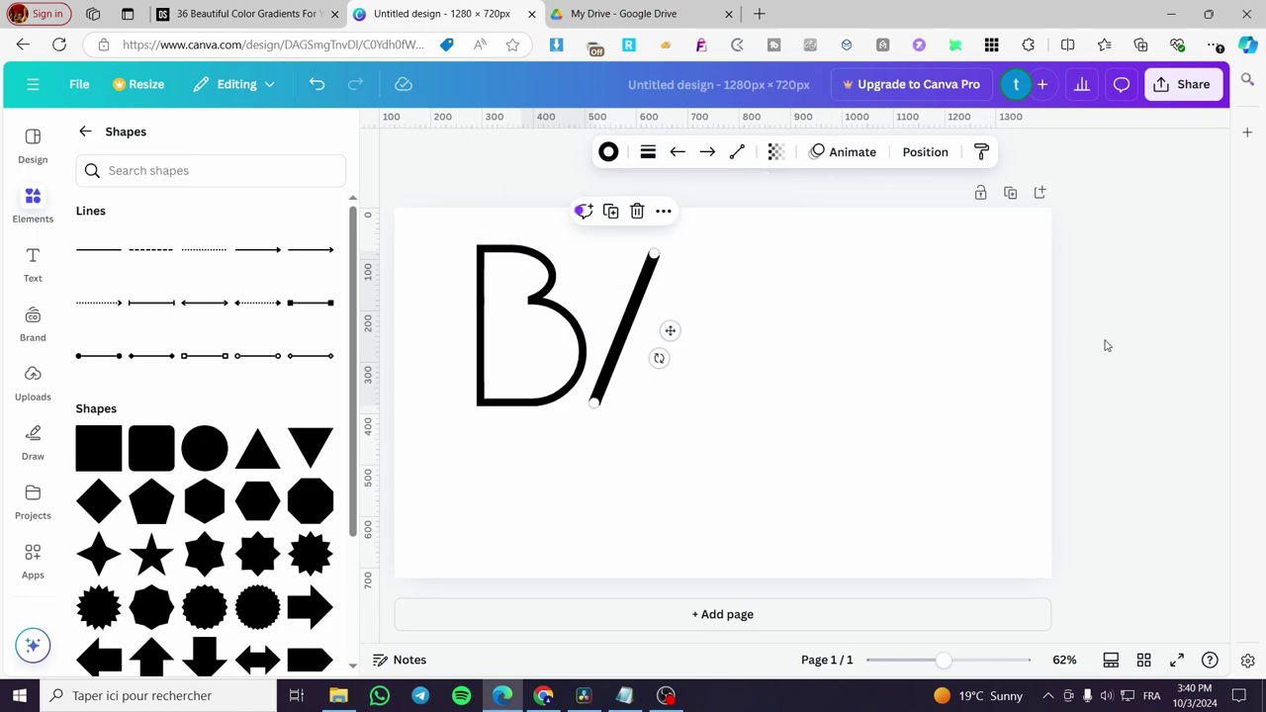
click(816, 267)
- Select the diagonal line and open its colour and line style settings for review
click(651, 270)
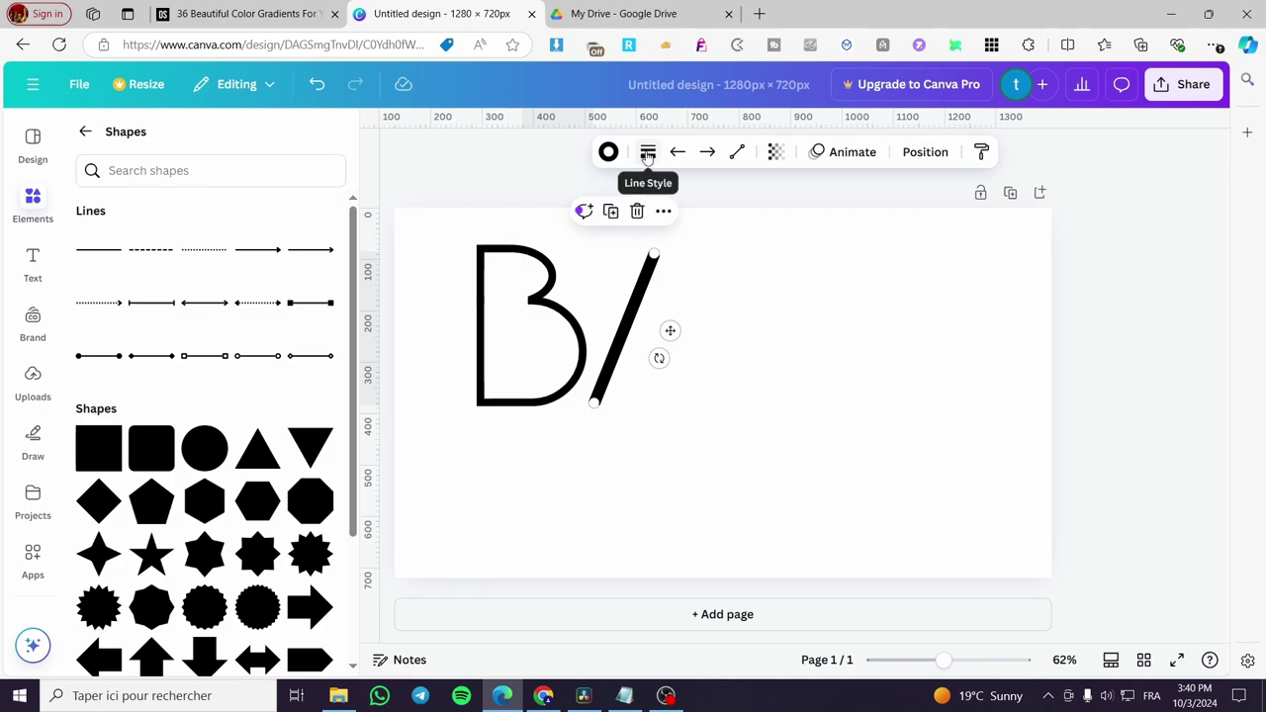
click(608, 153)
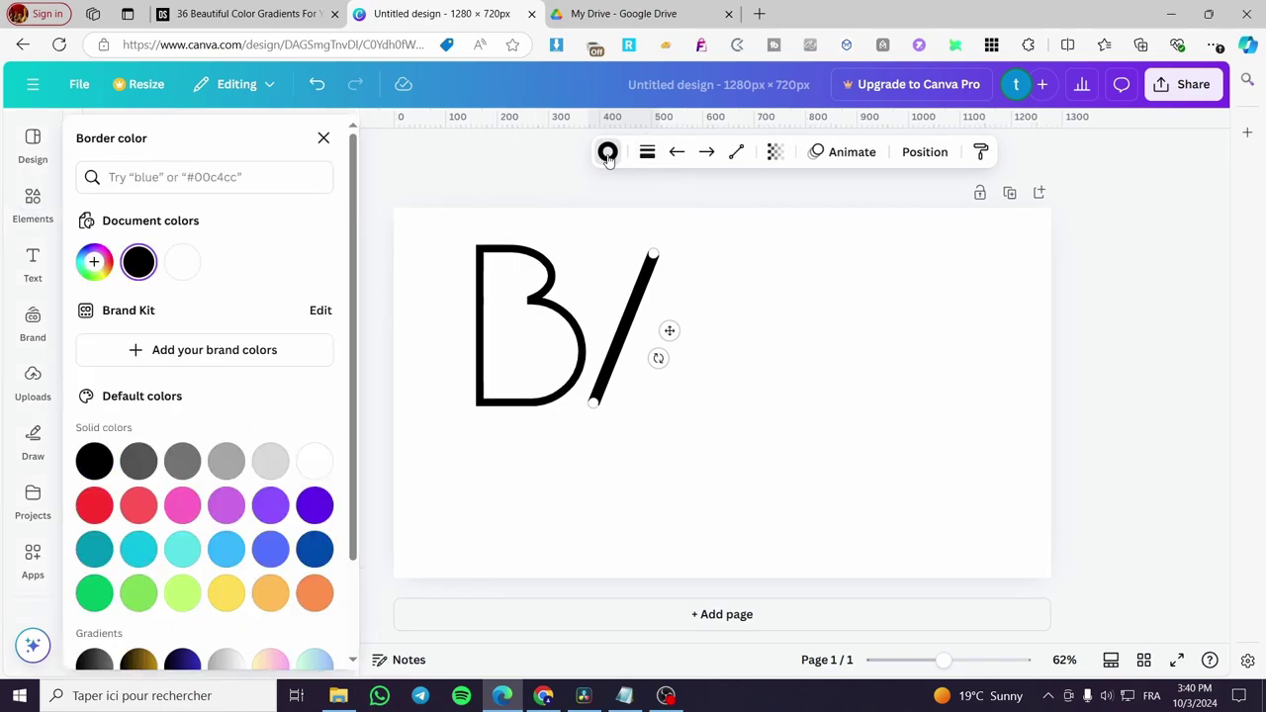
click(646, 154)
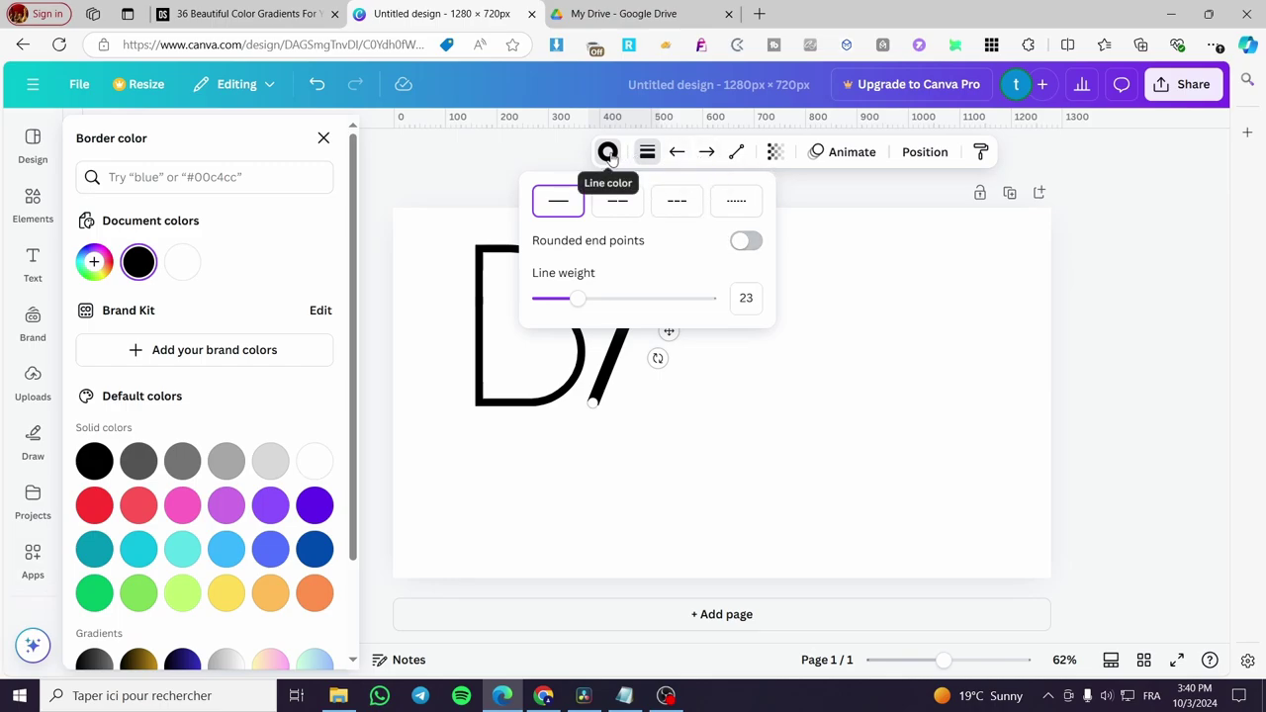
- Try the elbowed line type on the diagonal line, extending its upper end and shifting its lower vertical segment slightly right
click(609, 371)
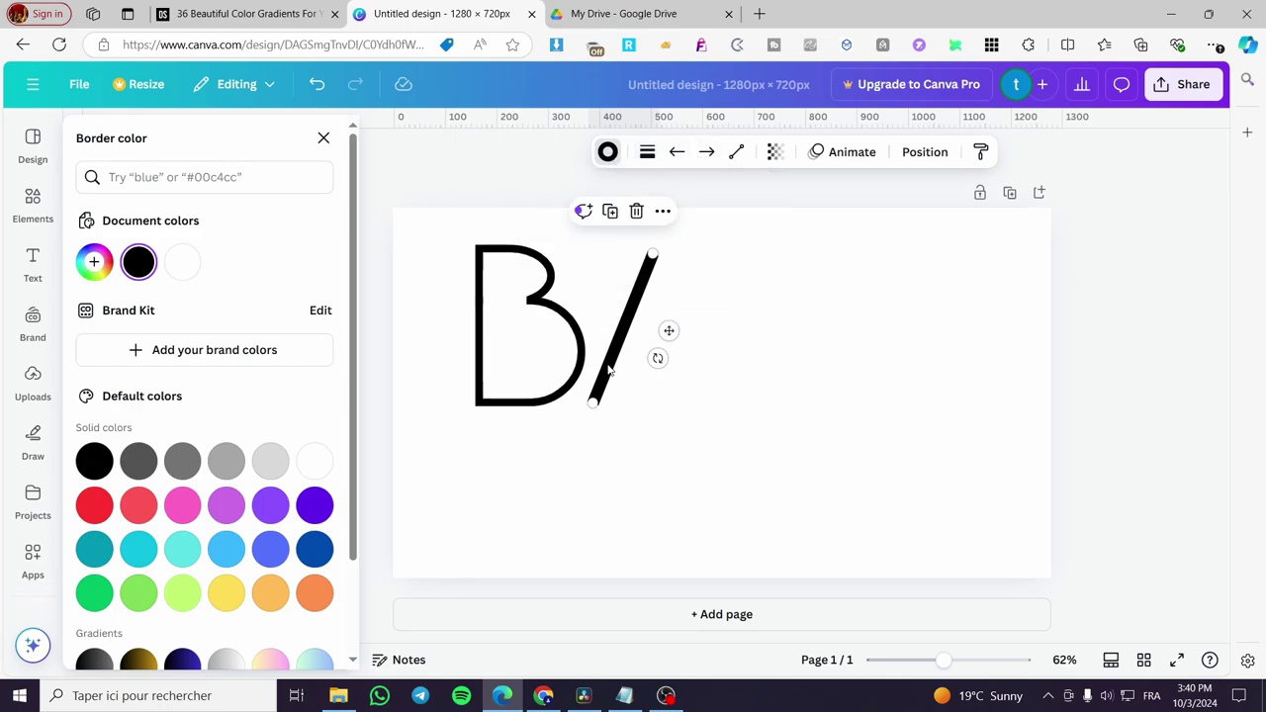
click(647, 152)
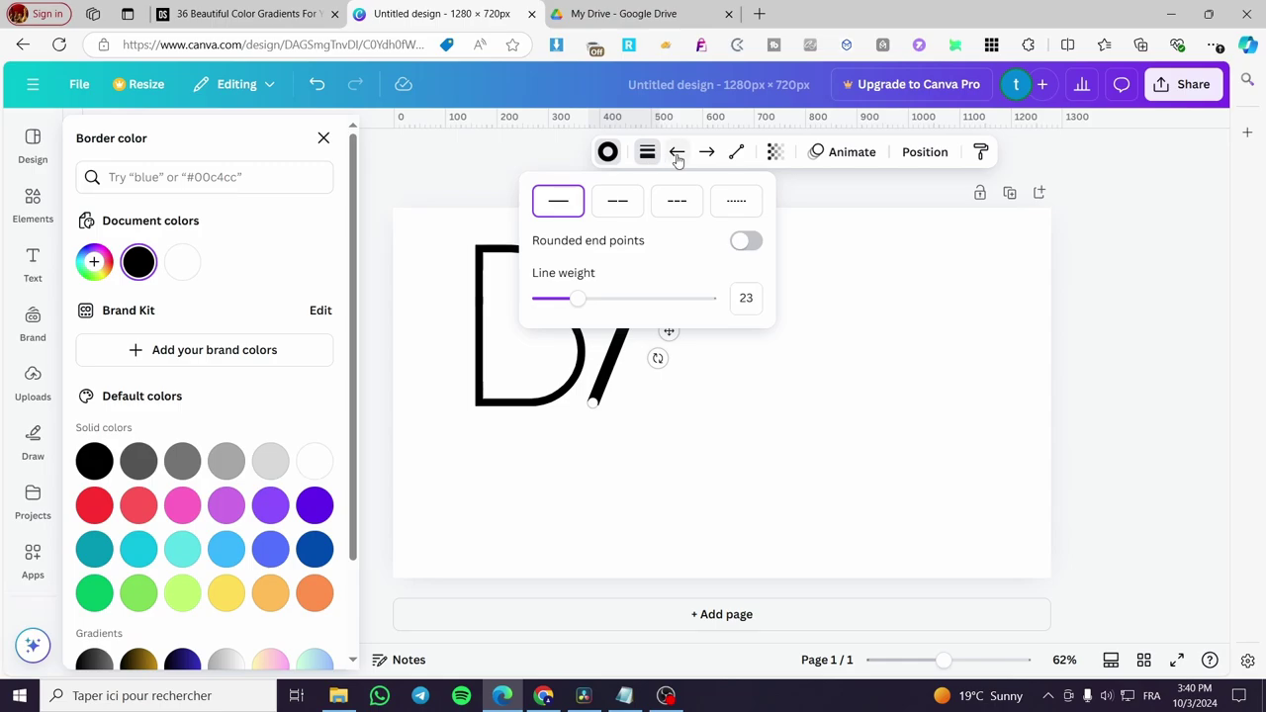
click(737, 155)
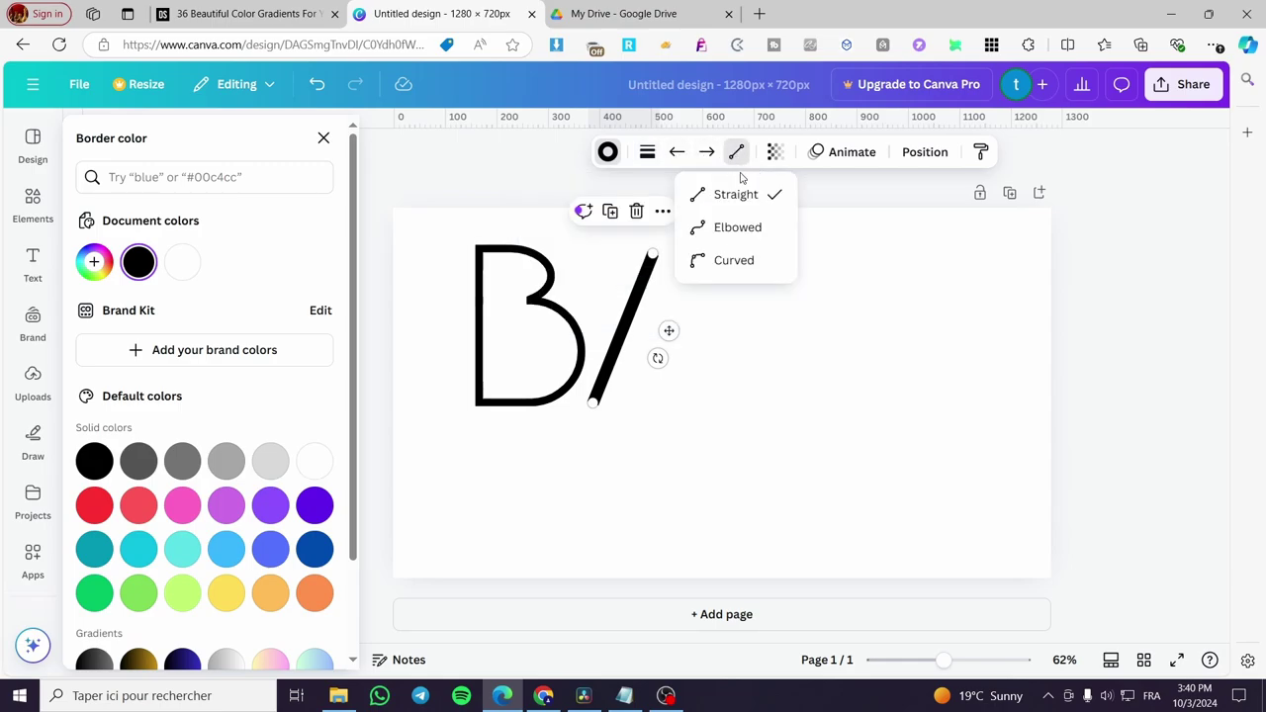
click(749, 230)
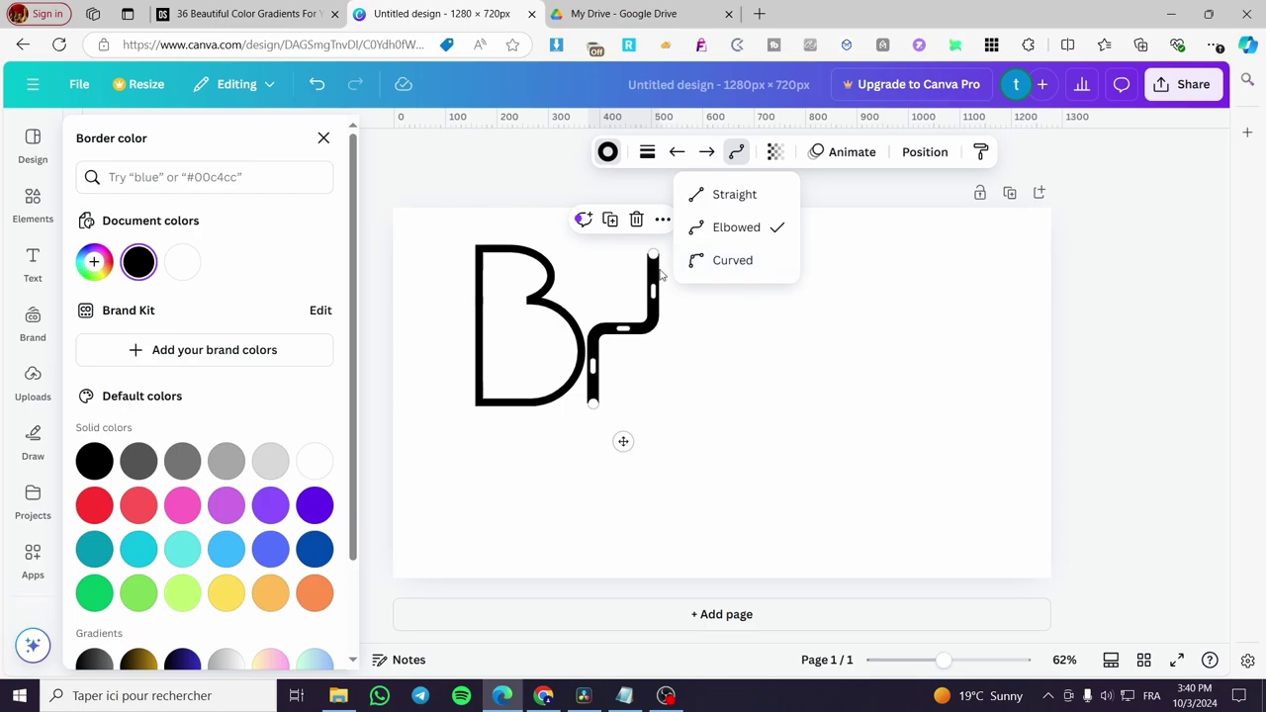
click(721, 339)
click(657, 265)
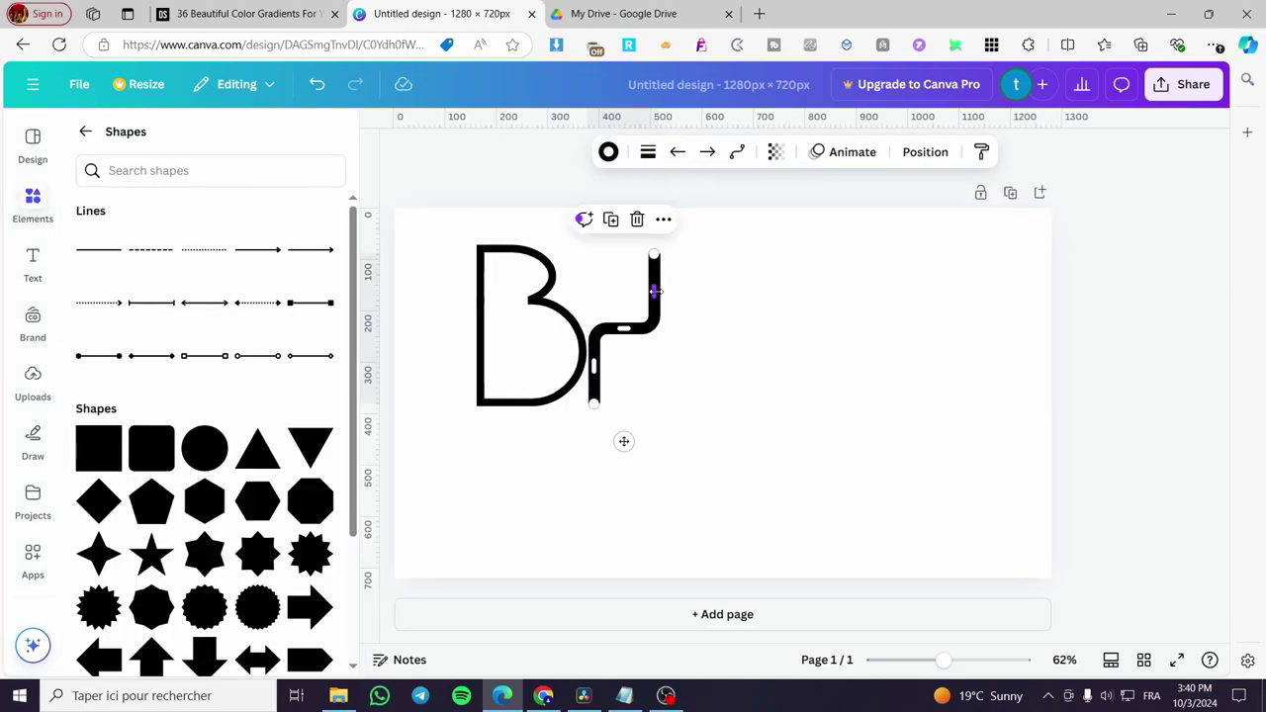
drag(655, 291, 653, 243)
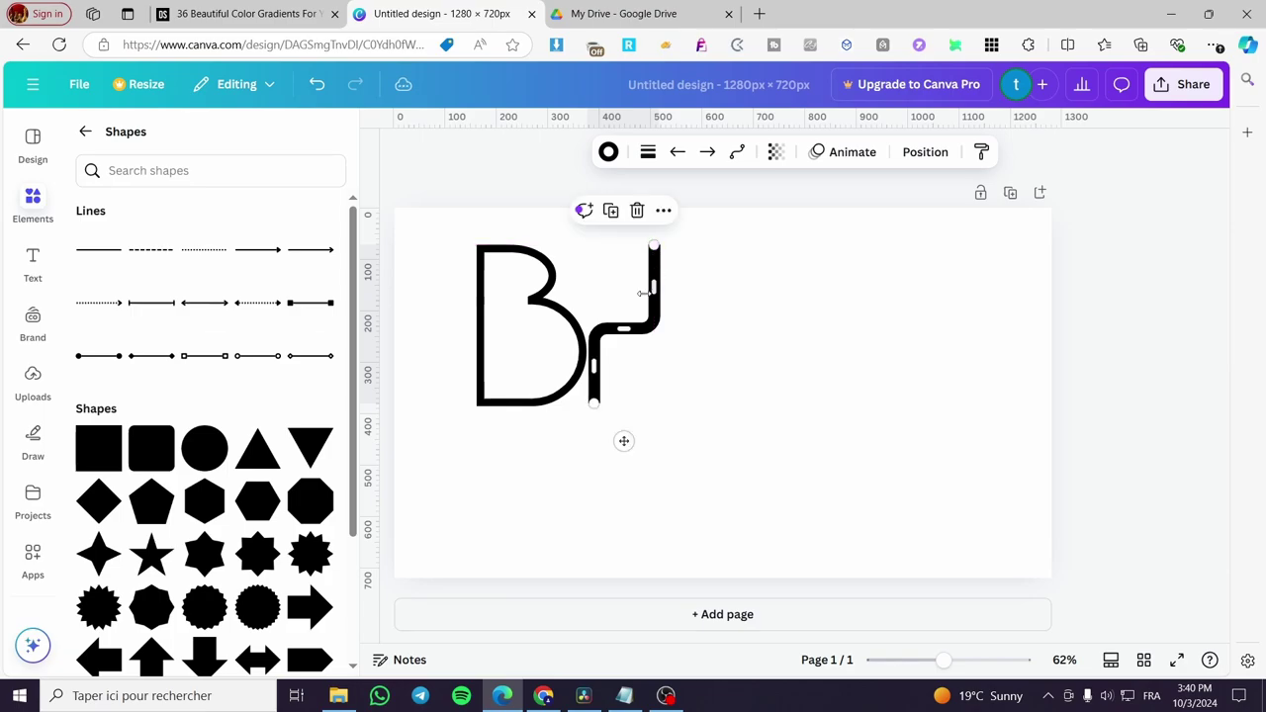
mouse_move(591, 366)
mouse_down()
mouse_move(656, 372)
mouse_move(607, 372)
mouse_up()
- Switch the elbowed line beside the B back to the straight line type
click(739, 151)
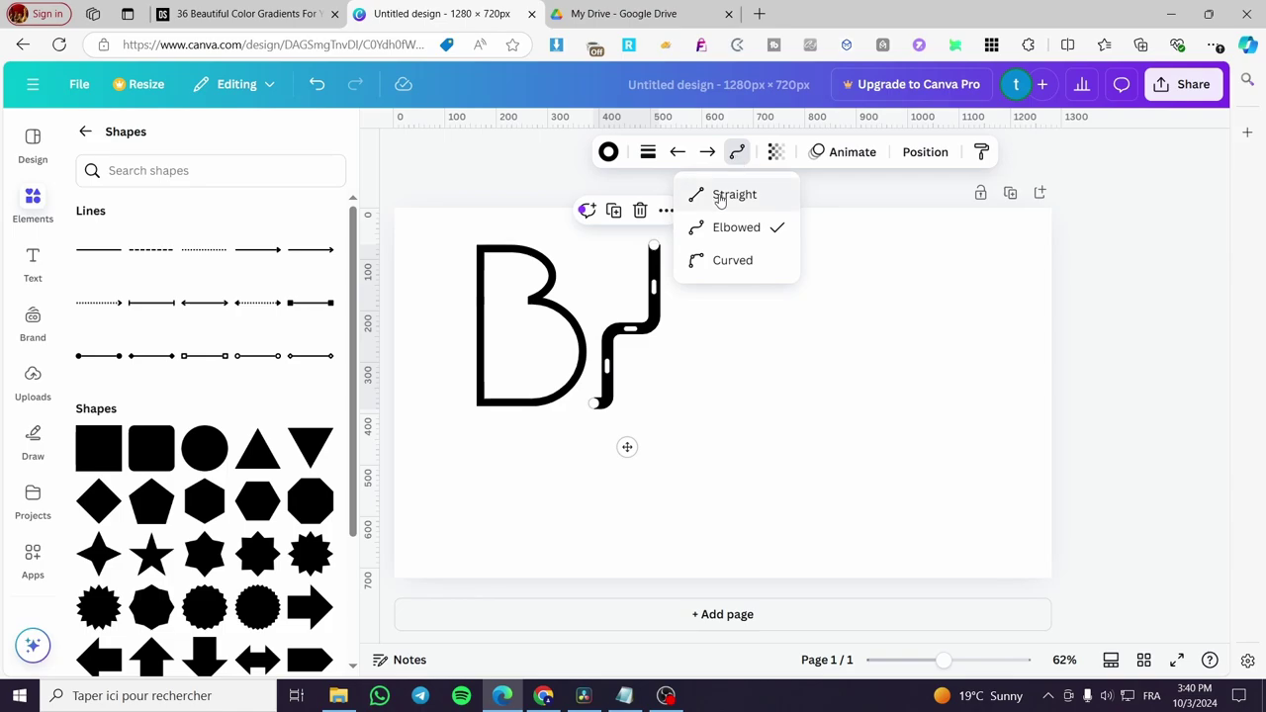
click(726, 266)
click(741, 197)
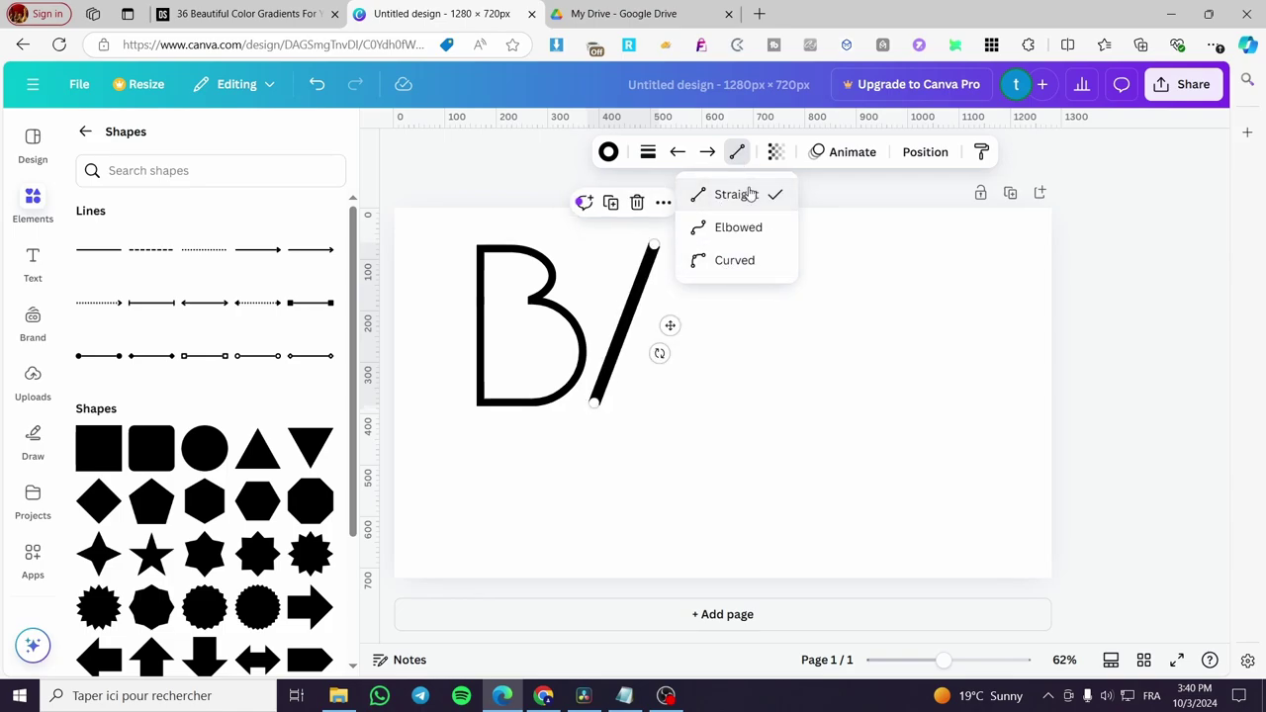
click(767, 380)
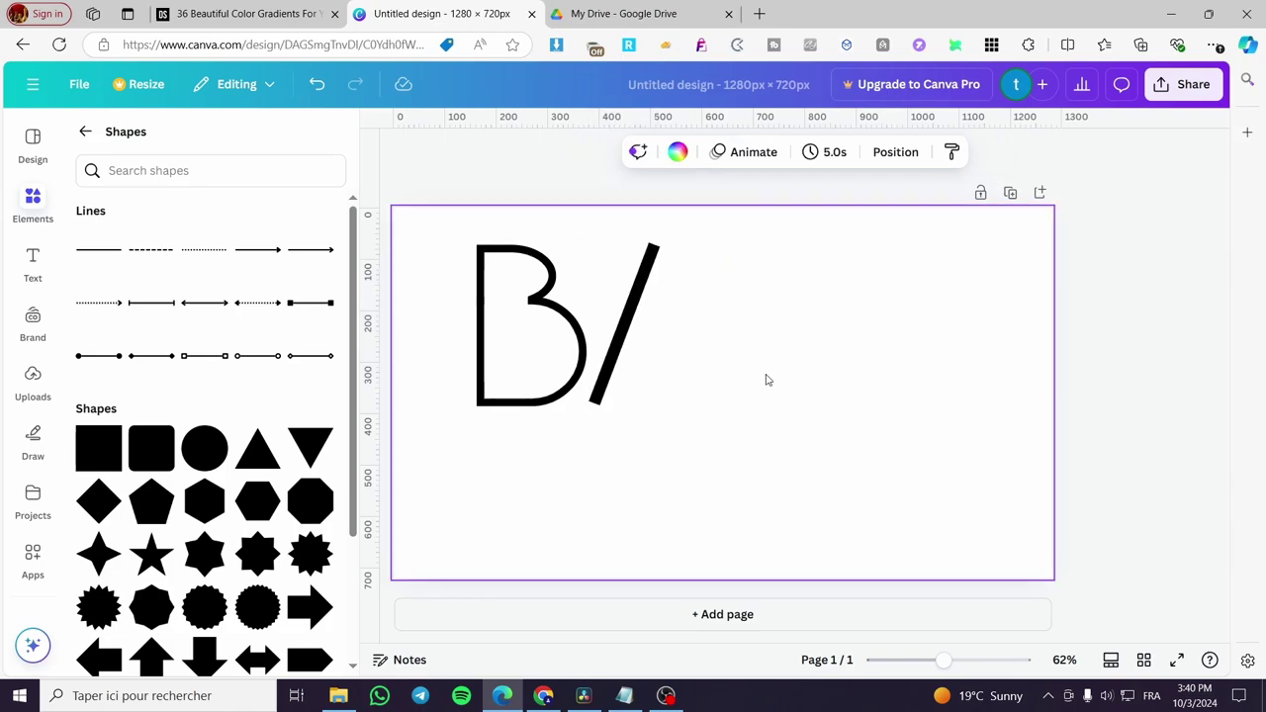
click(648, 265)
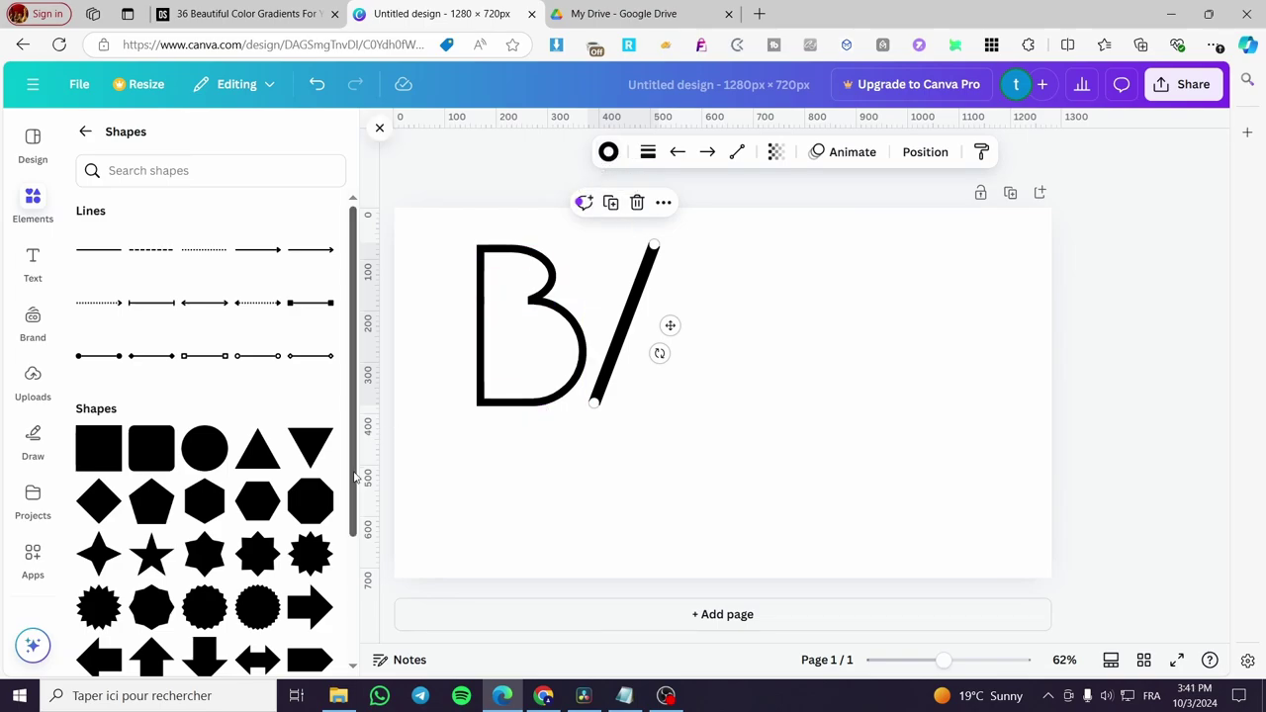
- Add a line with round dot ends, rotate it into a diagonal rising to the right, and set its weight to 28
click(114, 364)
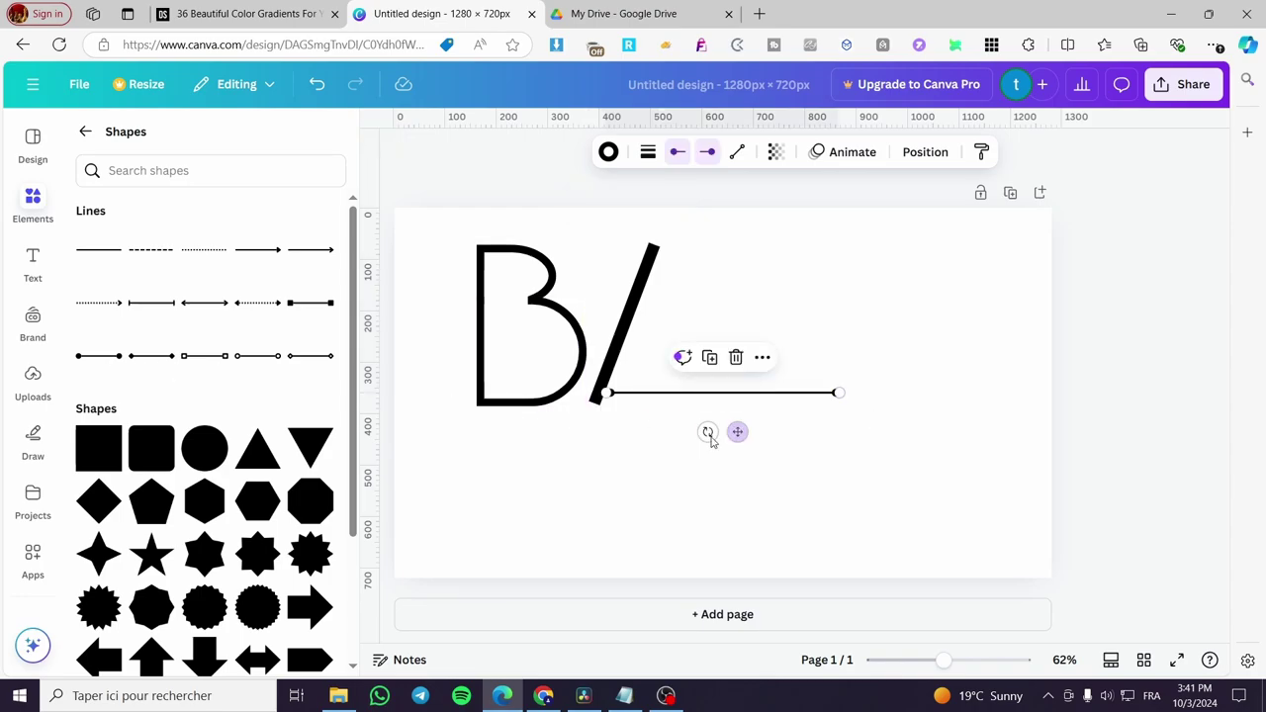
drag(711, 441, 758, 430)
click(609, 151)
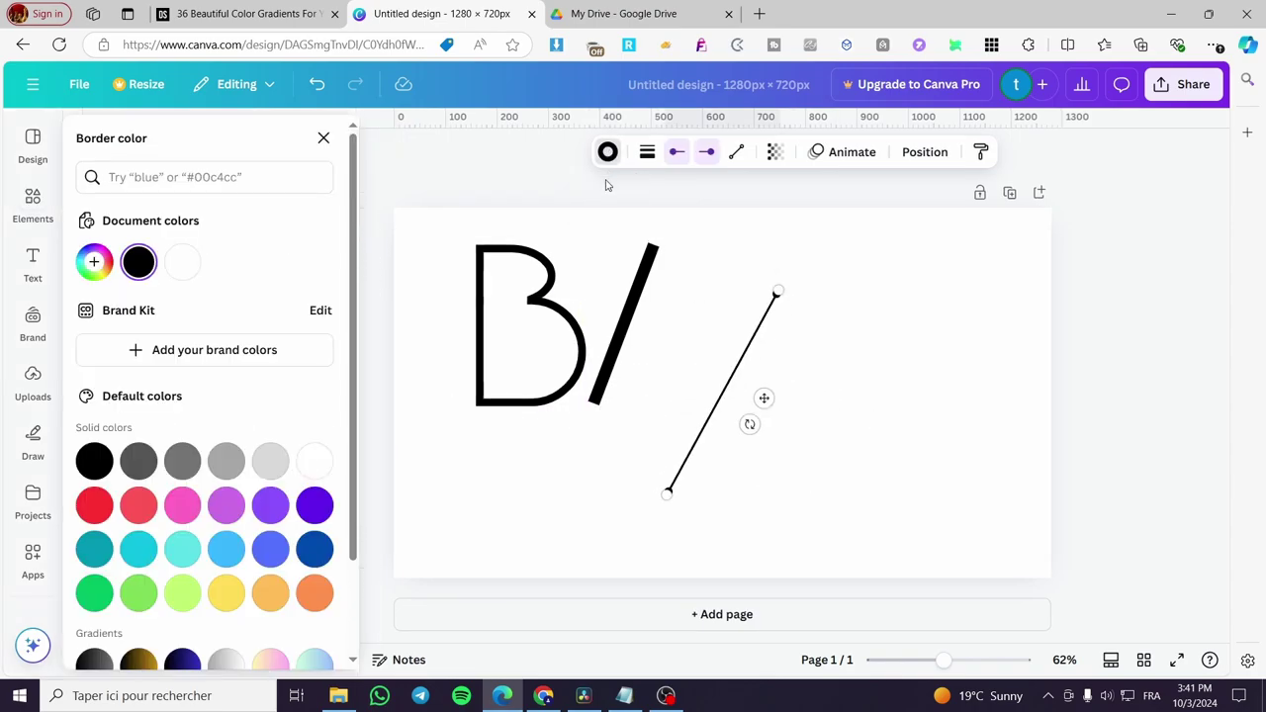
click(647, 152)
drag(540, 298, 587, 298)
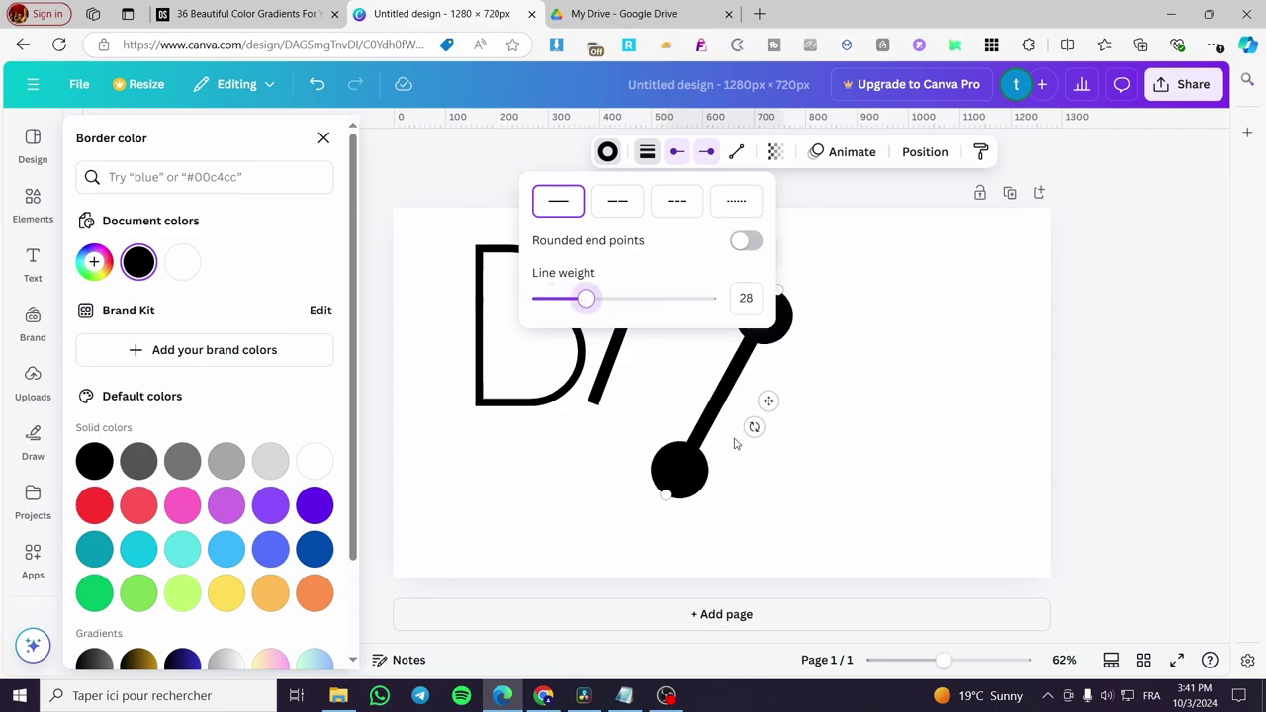
click(683, 455)
- Delete the plain diagonal line and fit the dot-ended line in its place beside the B, shortened to roughly the letter's height
click(630, 319)
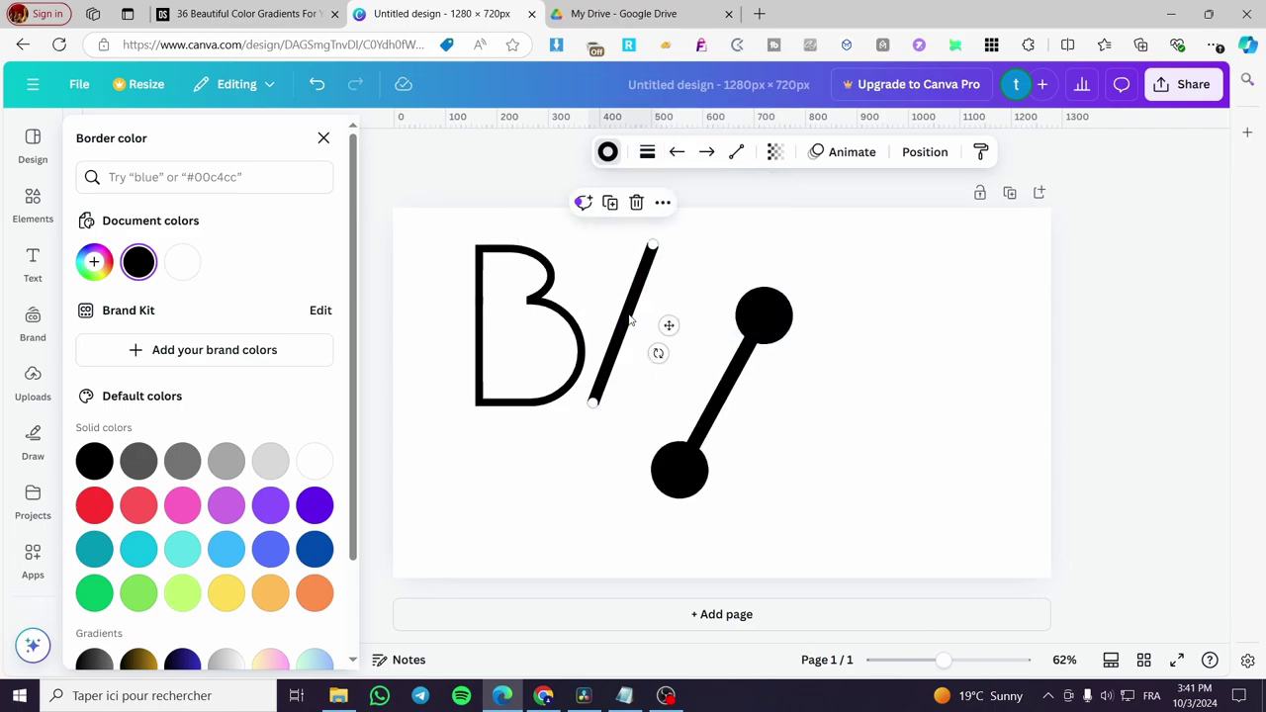
key(Delete)
drag(684, 452, 612, 397)
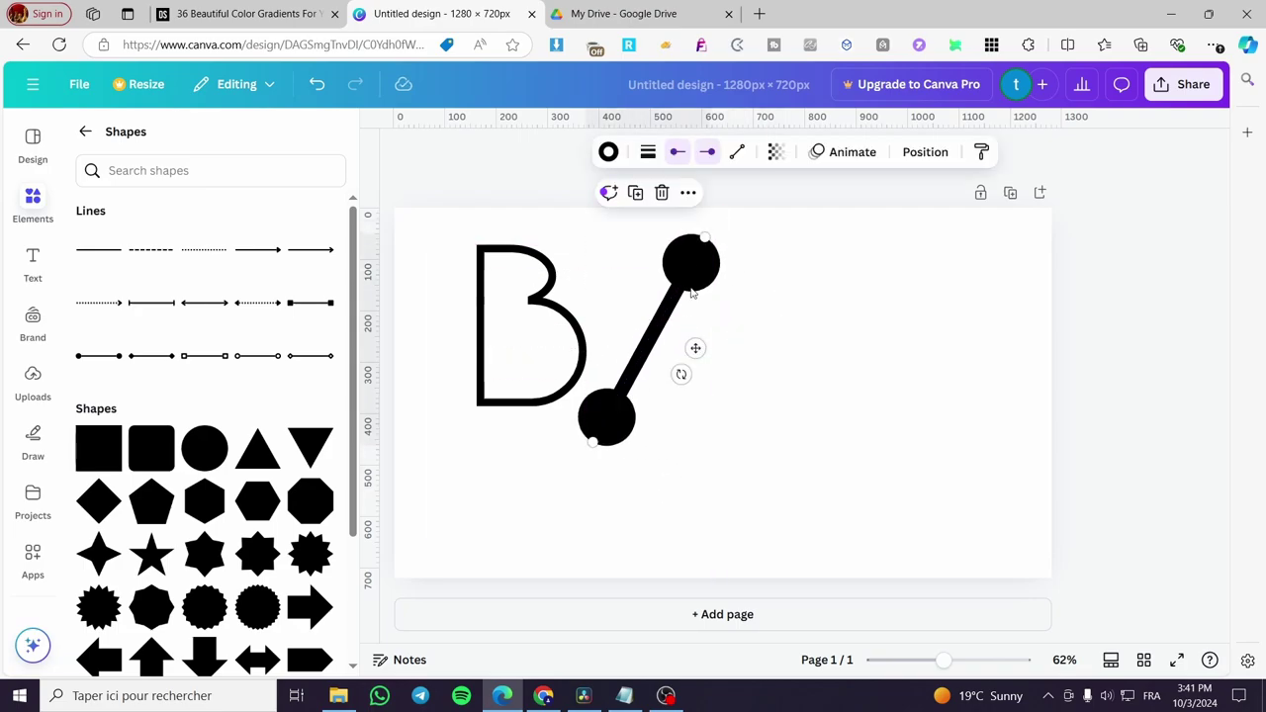
drag(703, 237, 680, 265)
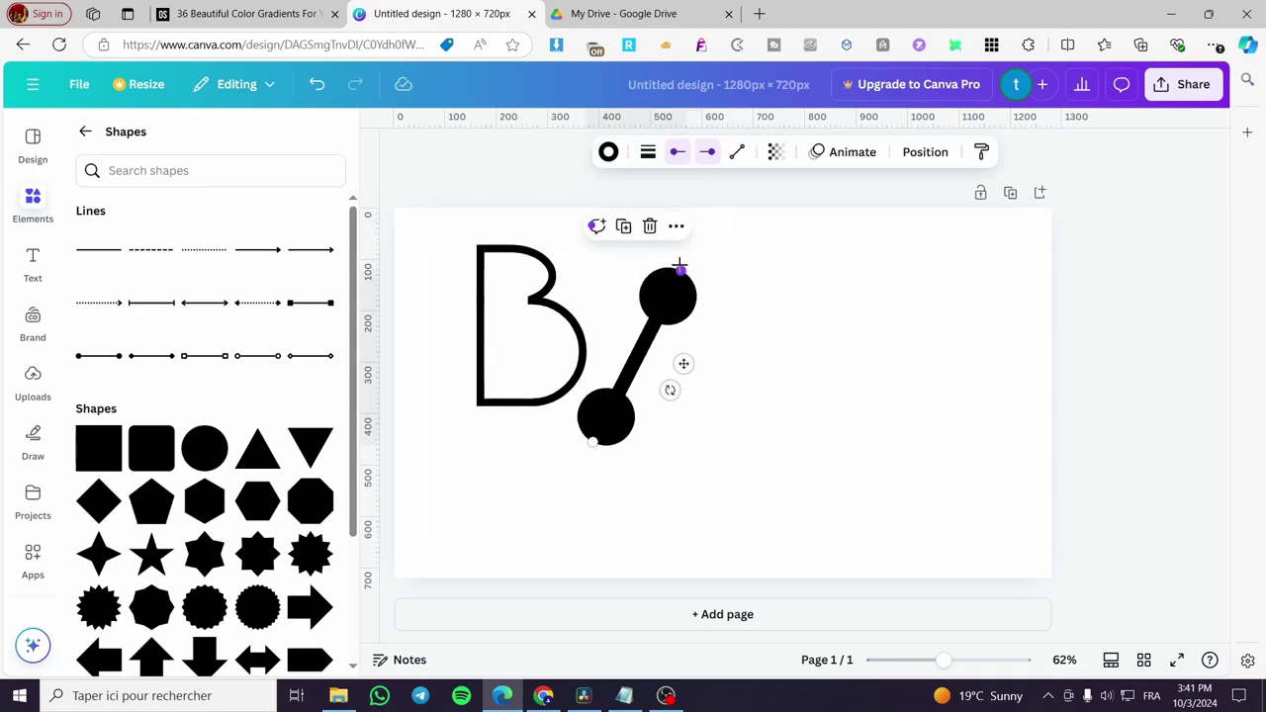
drag(684, 365, 692, 336)
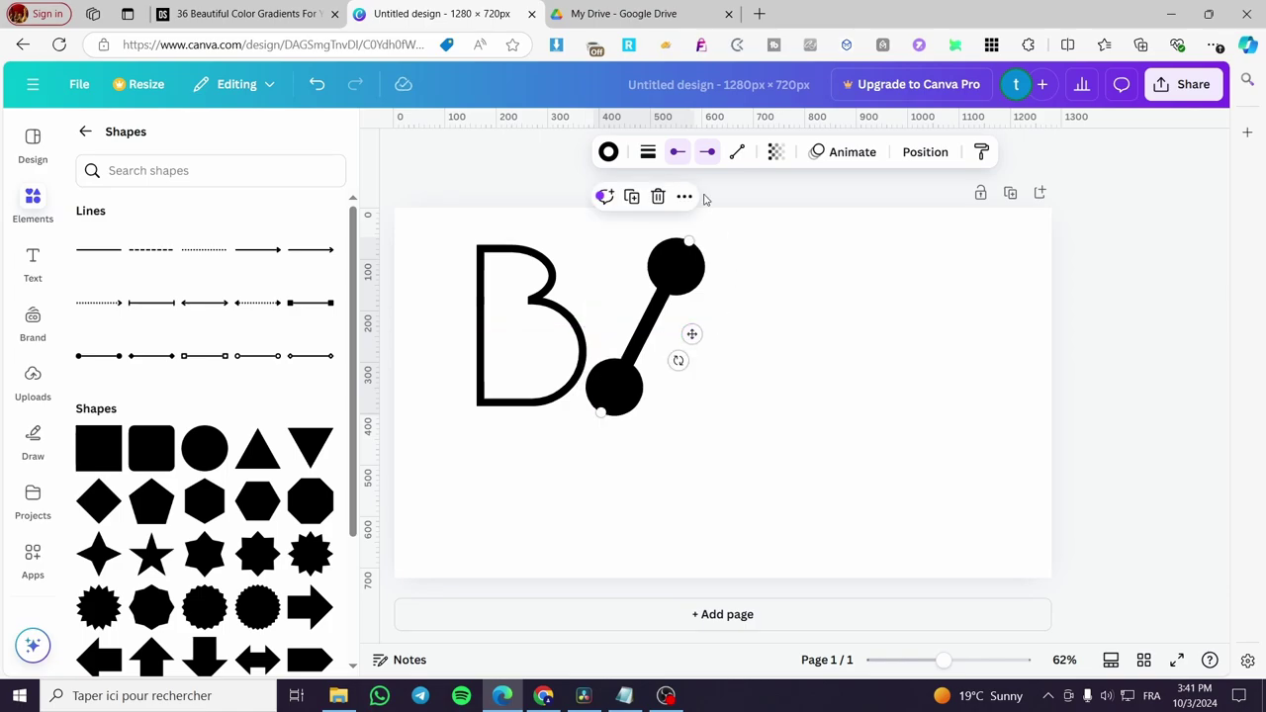
- Reduce the dot-ended line's weight to 17
click(608, 153)
click(647, 152)
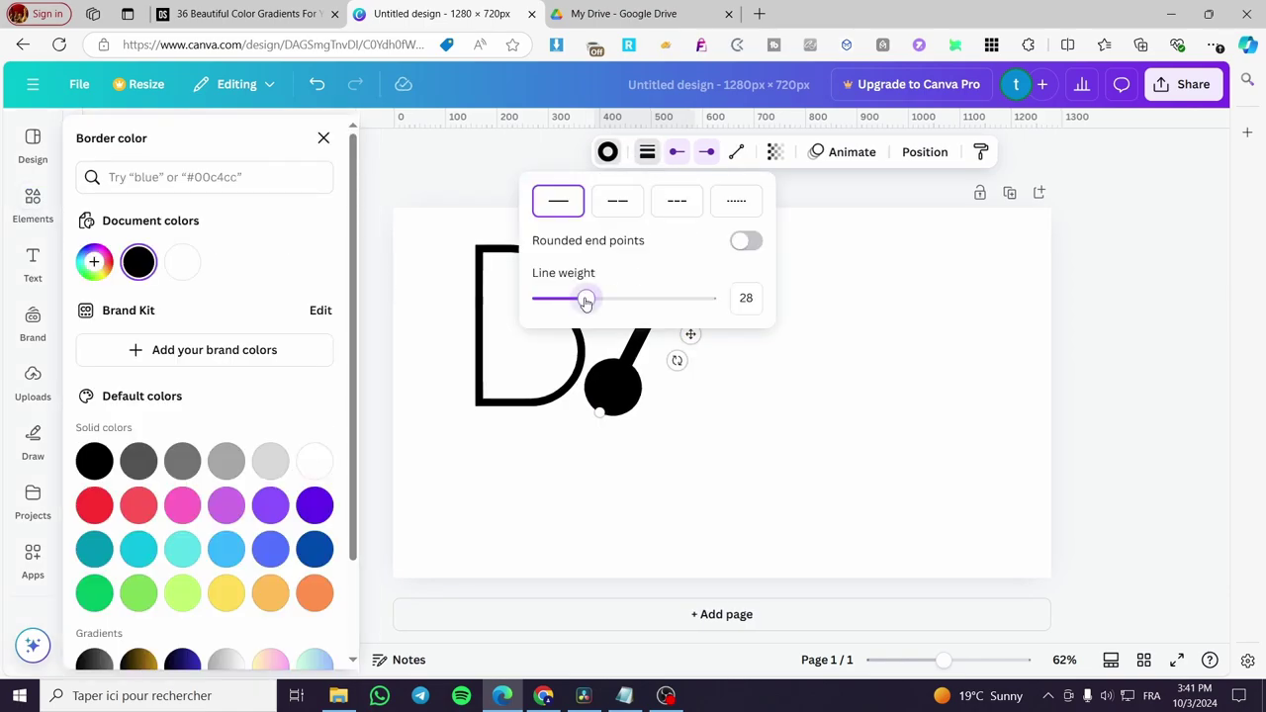
drag(586, 302, 567, 304)
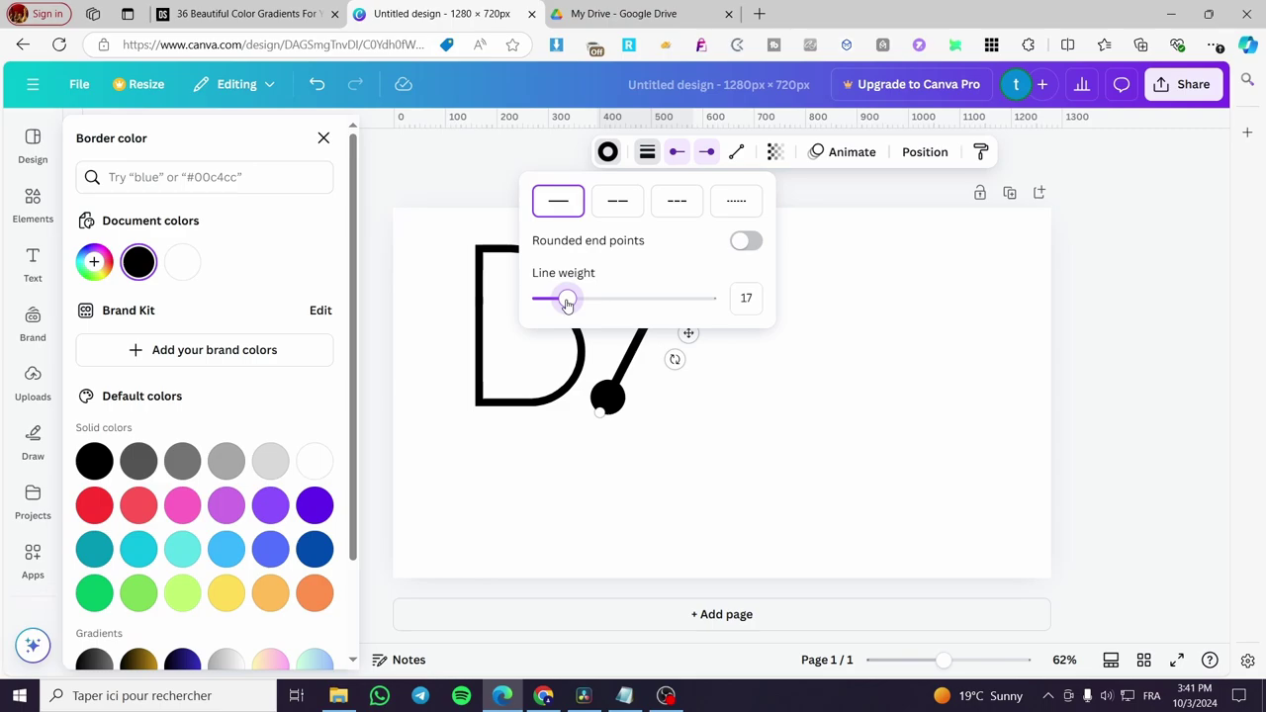
click(851, 316)
click(715, 299)
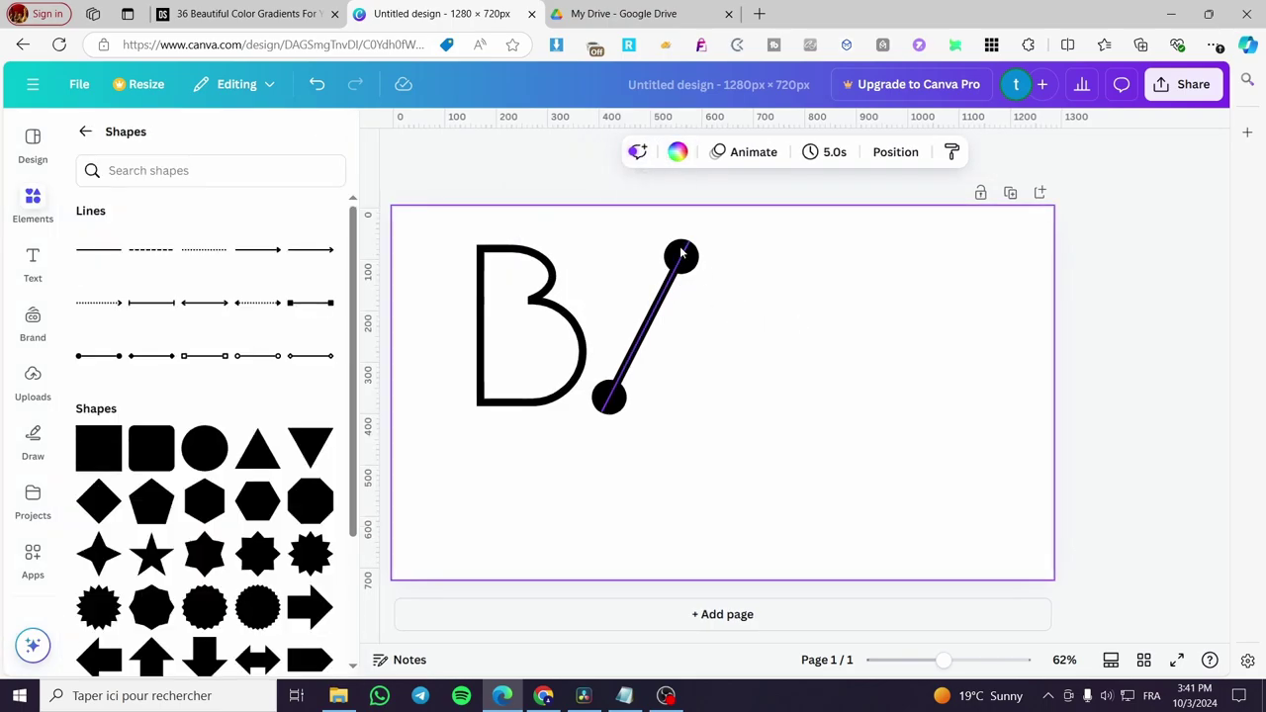
click(683, 284)
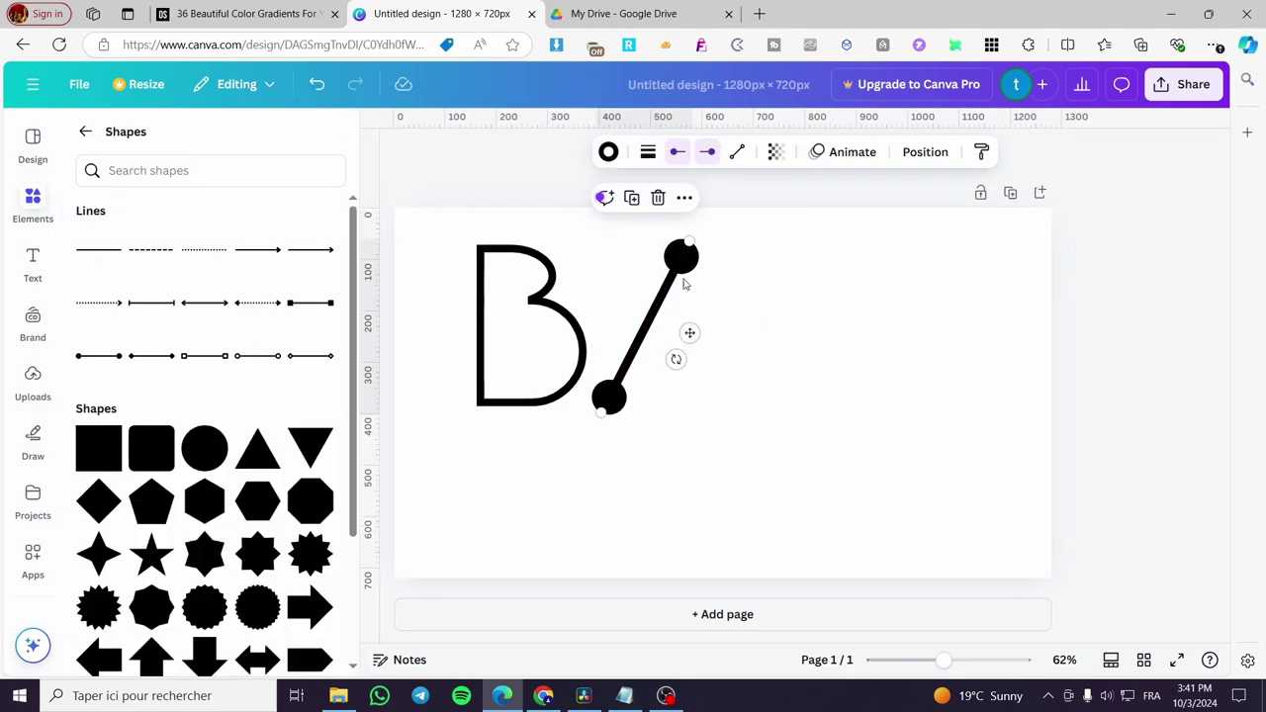
click(648, 153)
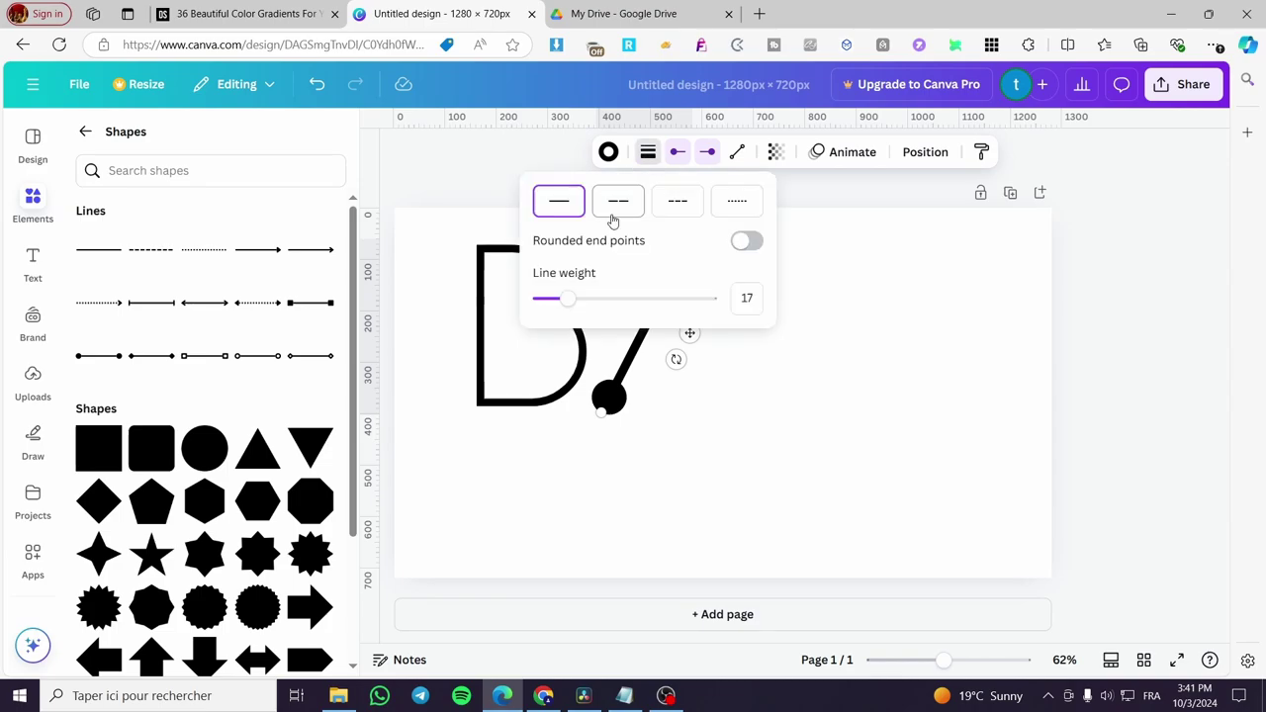
click(666, 415)
click(666, 414)
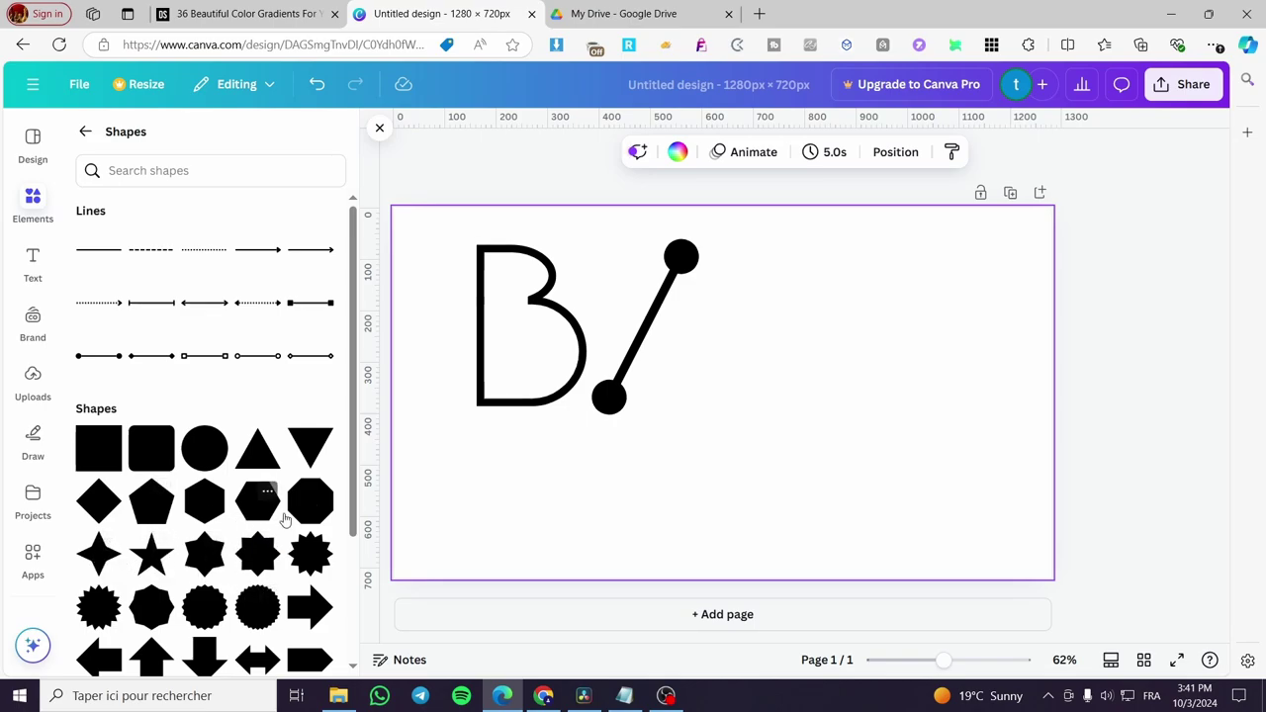
- Add a black circle to the right of the dot-ended line and enlarge it to about the height of the B
click(203, 449)
drag(730, 415, 786, 316)
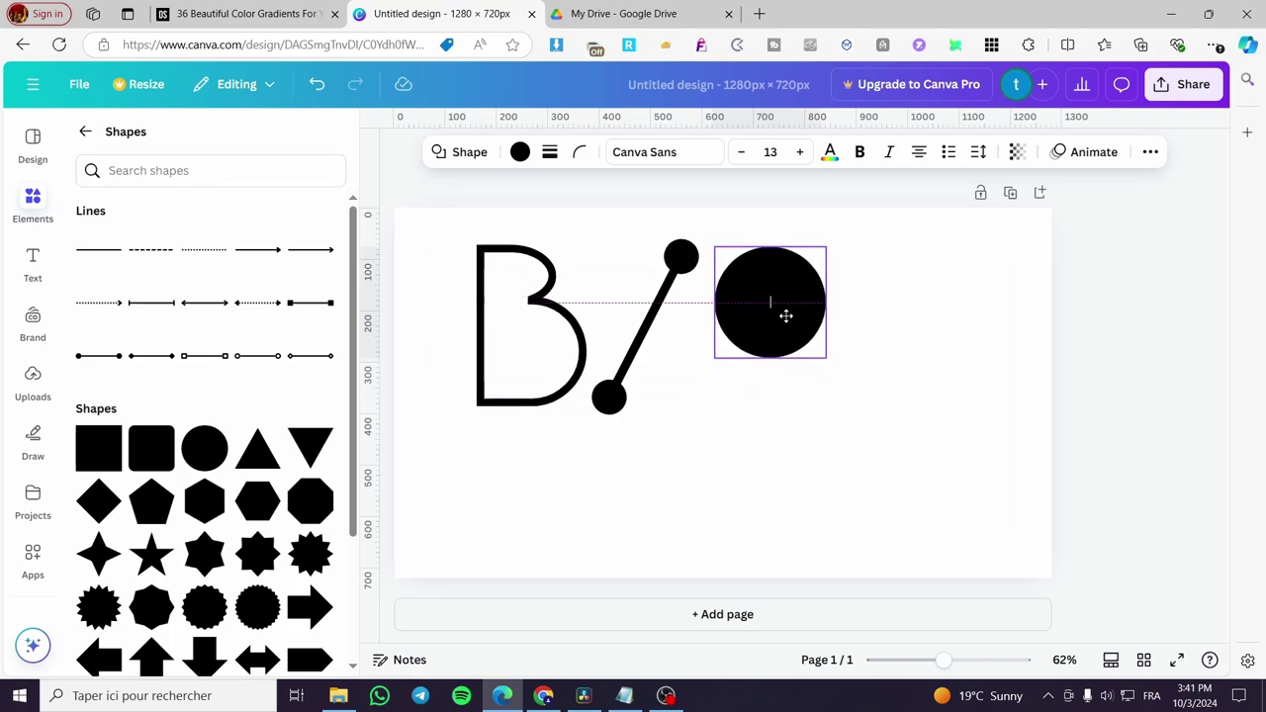
drag(828, 365, 856, 448)
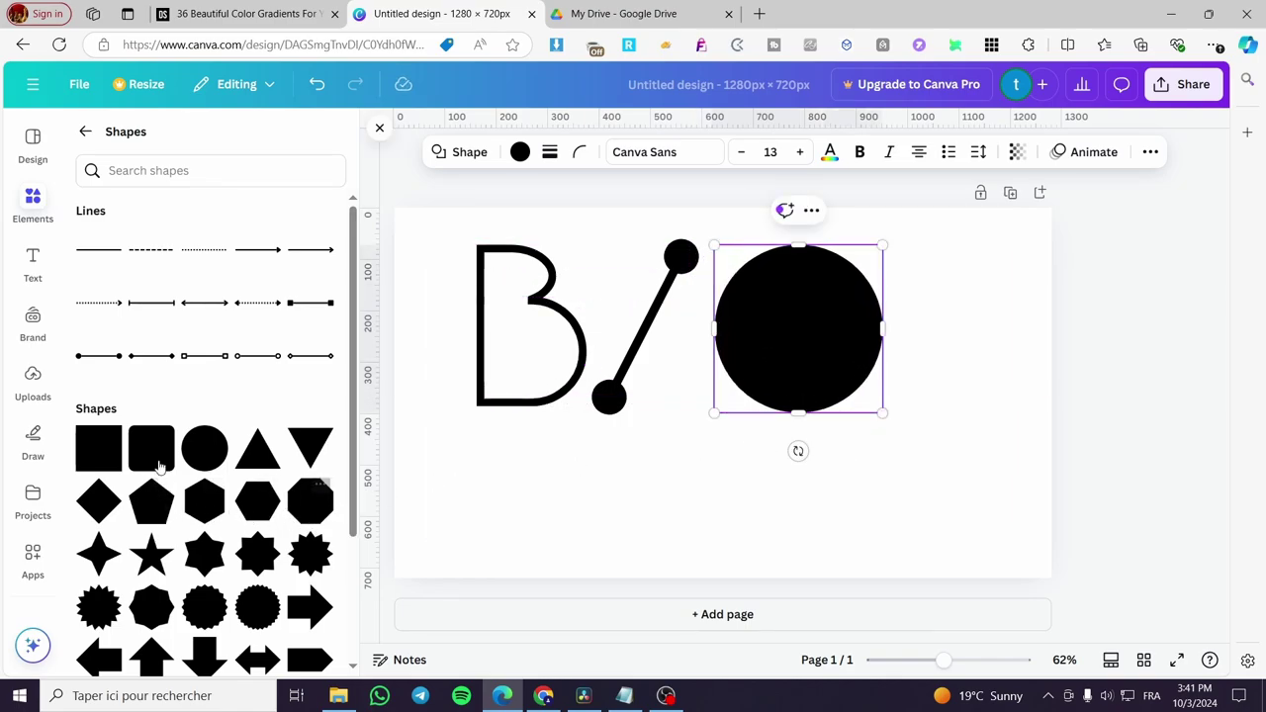
- Duplicate the black circle, offset the copy to the right, and colour it white to cut out a crescent
click(823, 320)
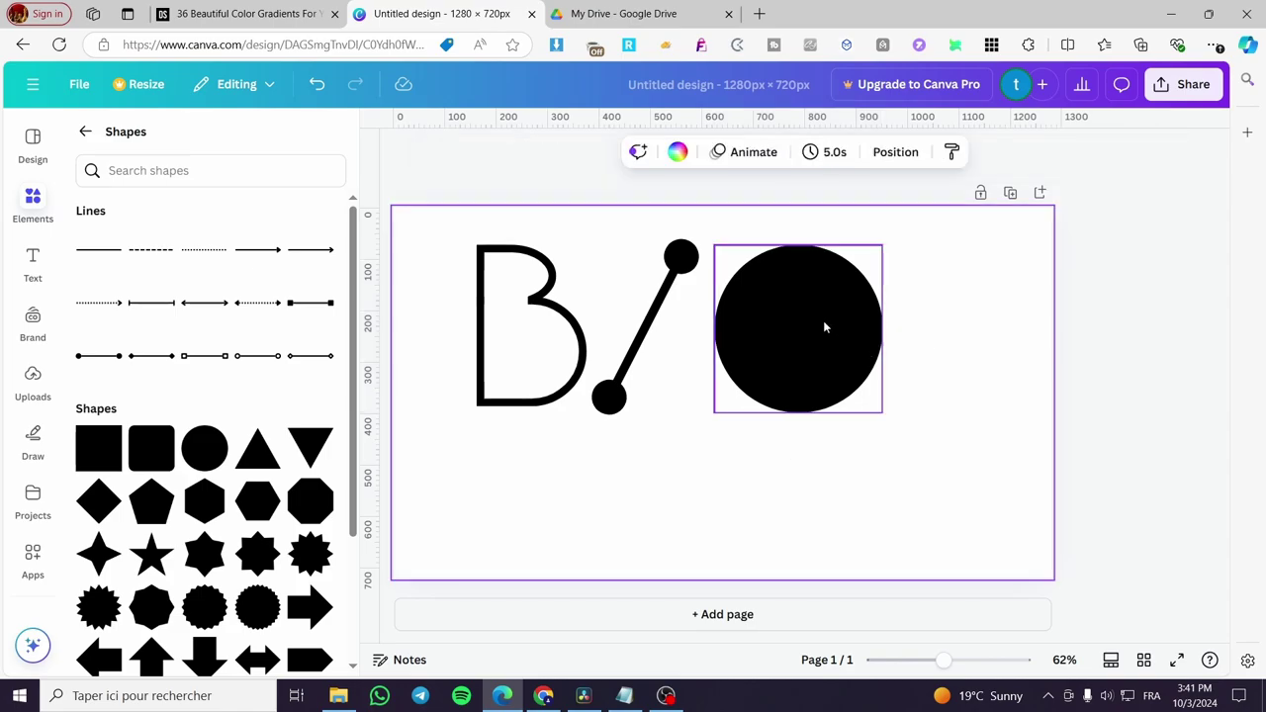
drag(799, 247, 806, 255)
drag(850, 349, 877, 334)
click(519, 154)
click(315, 461)
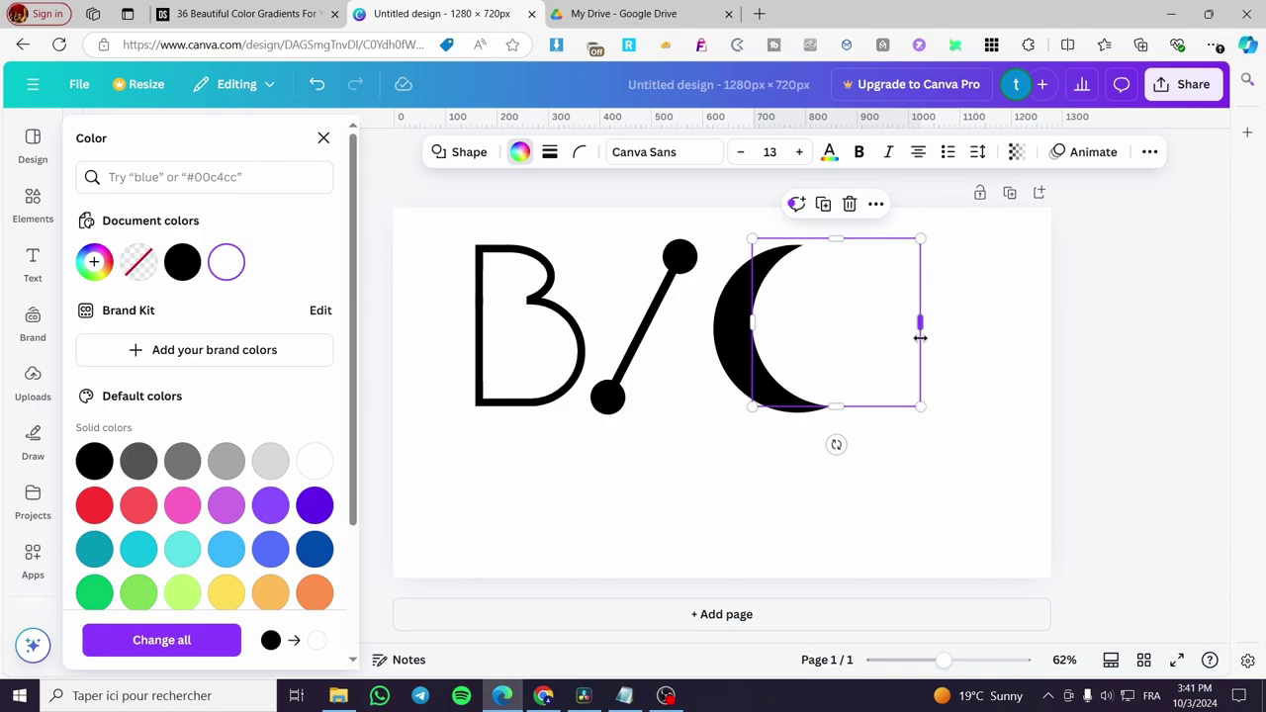
- Reshape the white circle into a flattened oval and position it inside the black circle to form a C with a thicker left side
drag(873, 352, 901, 342)
drag(811, 425, 814, 390)
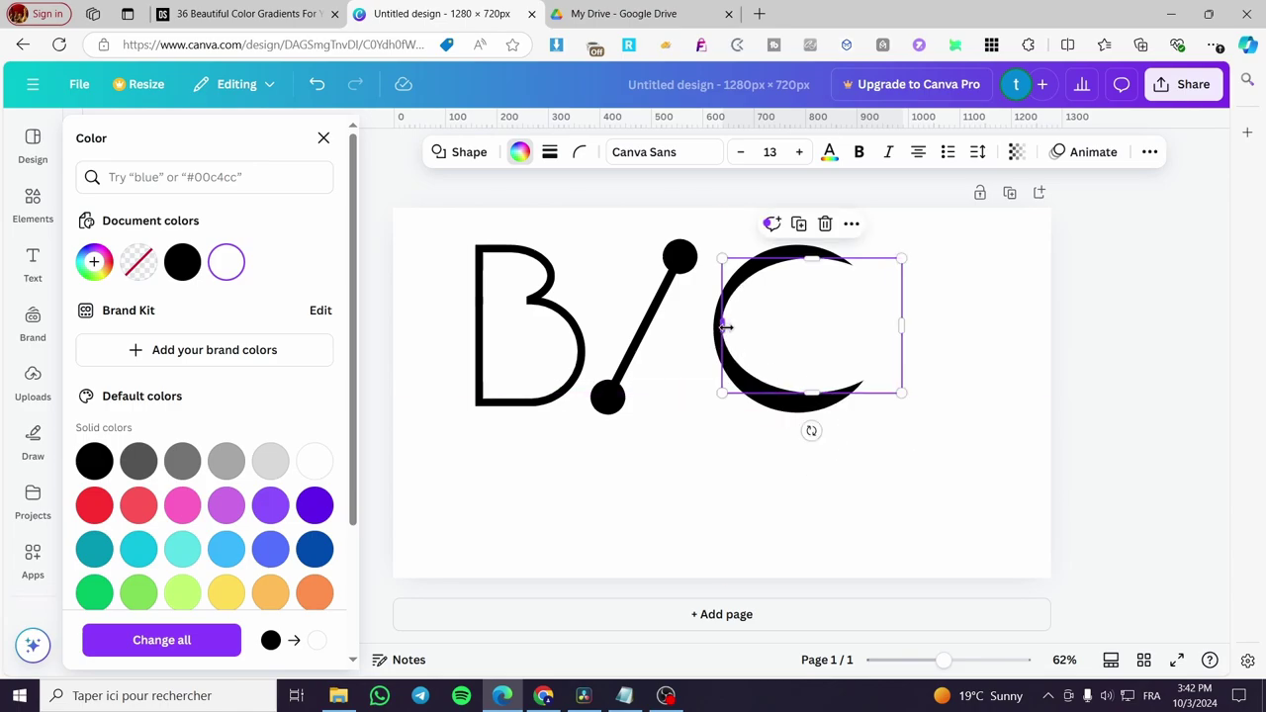
drag(724, 327, 729, 327)
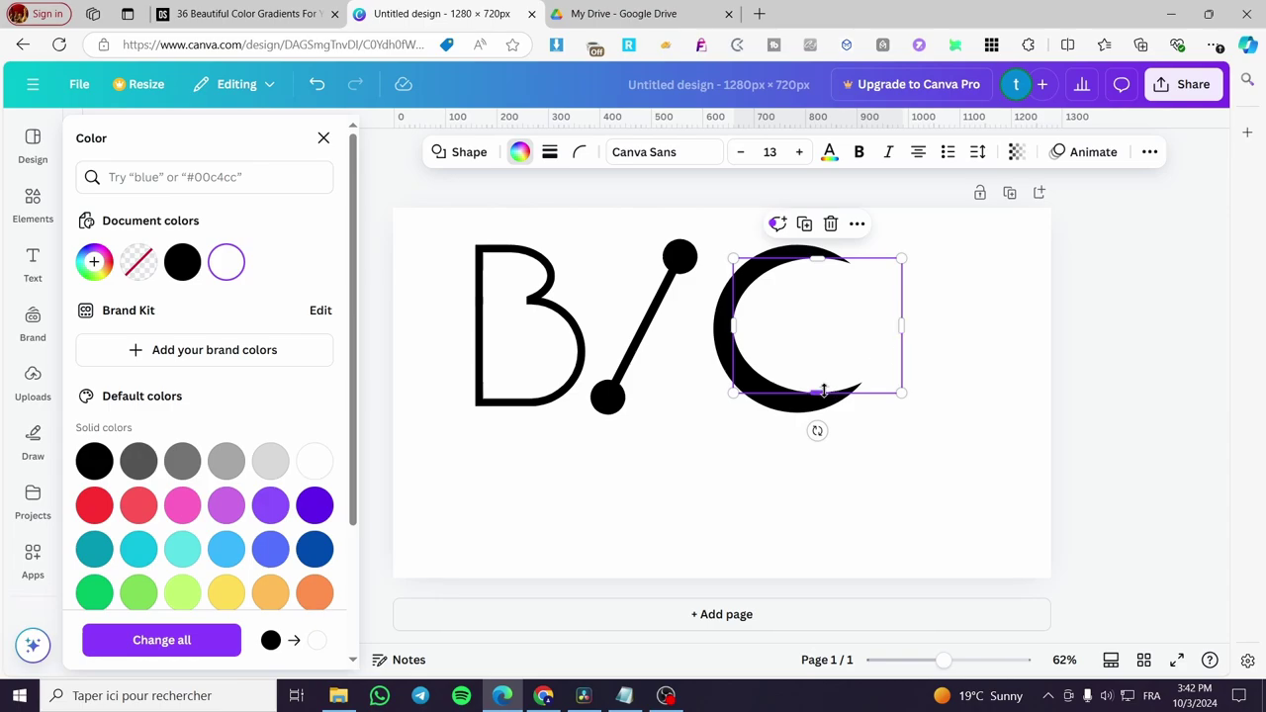
drag(819, 392, 820, 392)
mouse_move(901, 325)
mouse_down()
mouse_move(874, 322)
mouse_move(905, 323)
mouse_up()
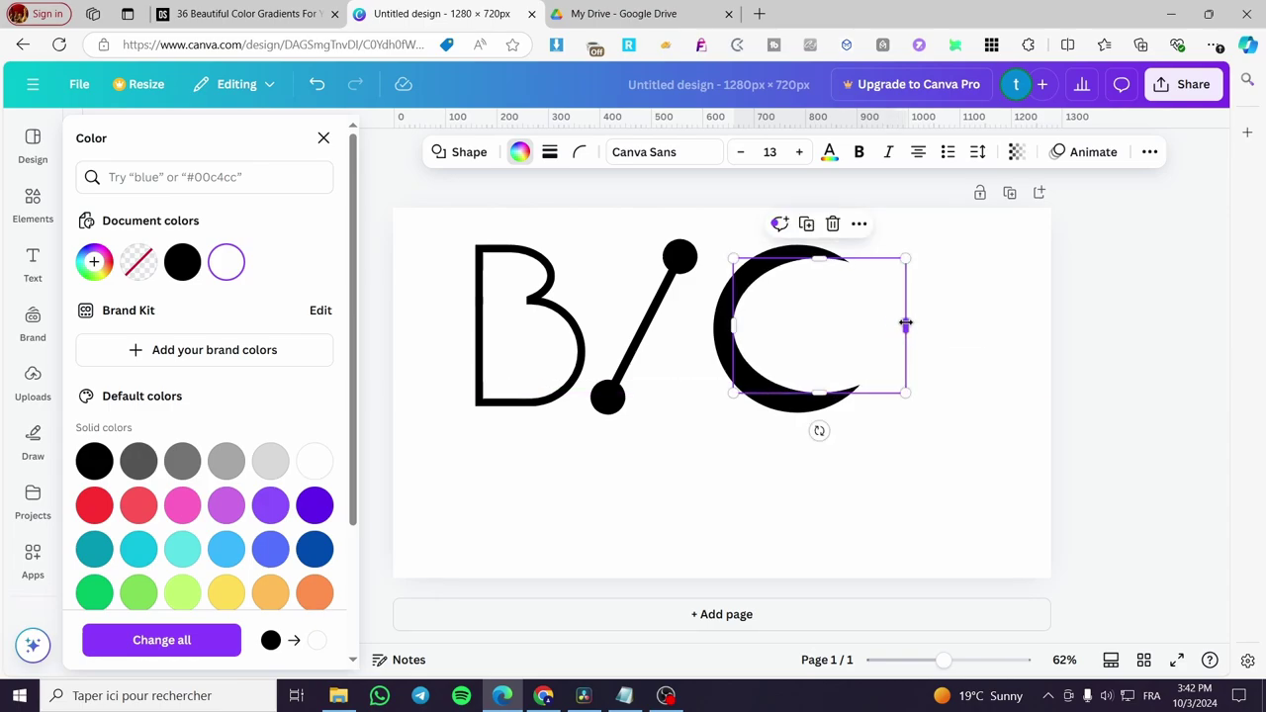
drag(734, 327, 732, 327)
drag(821, 393, 821, 393)
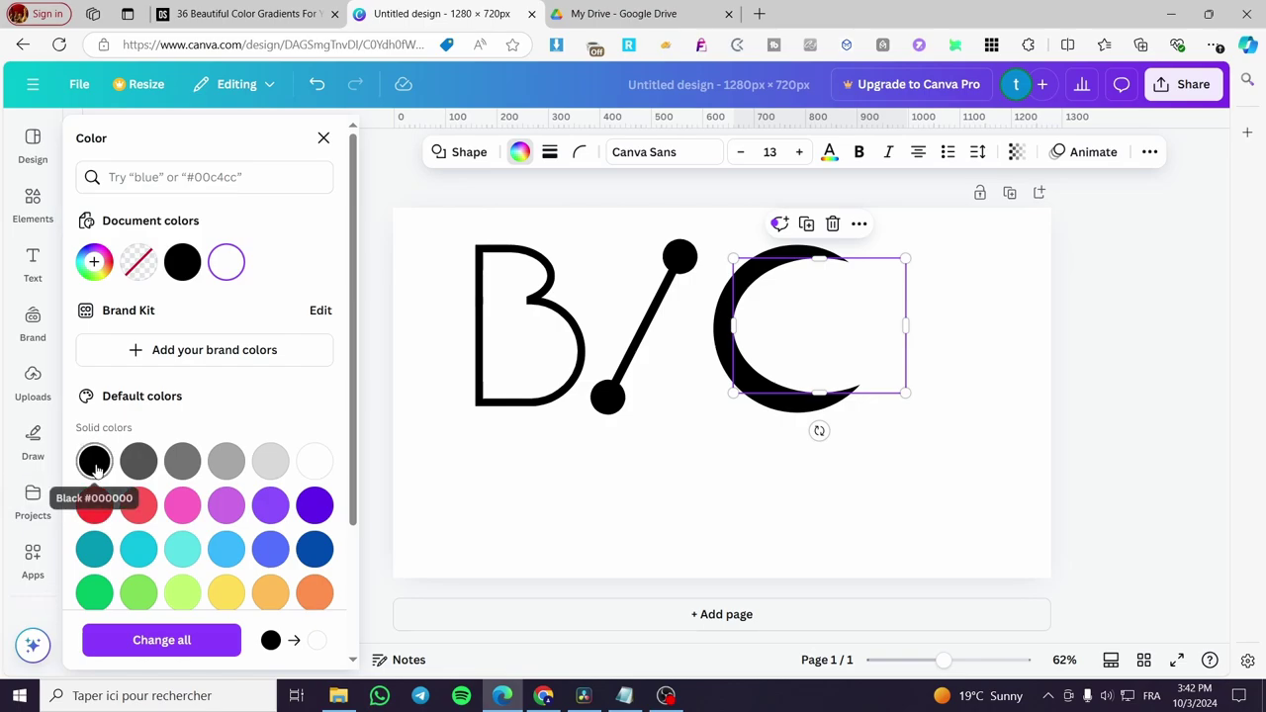
- Add a square from the shapes library and place it over the lower-right end of the C
click(32, 203)
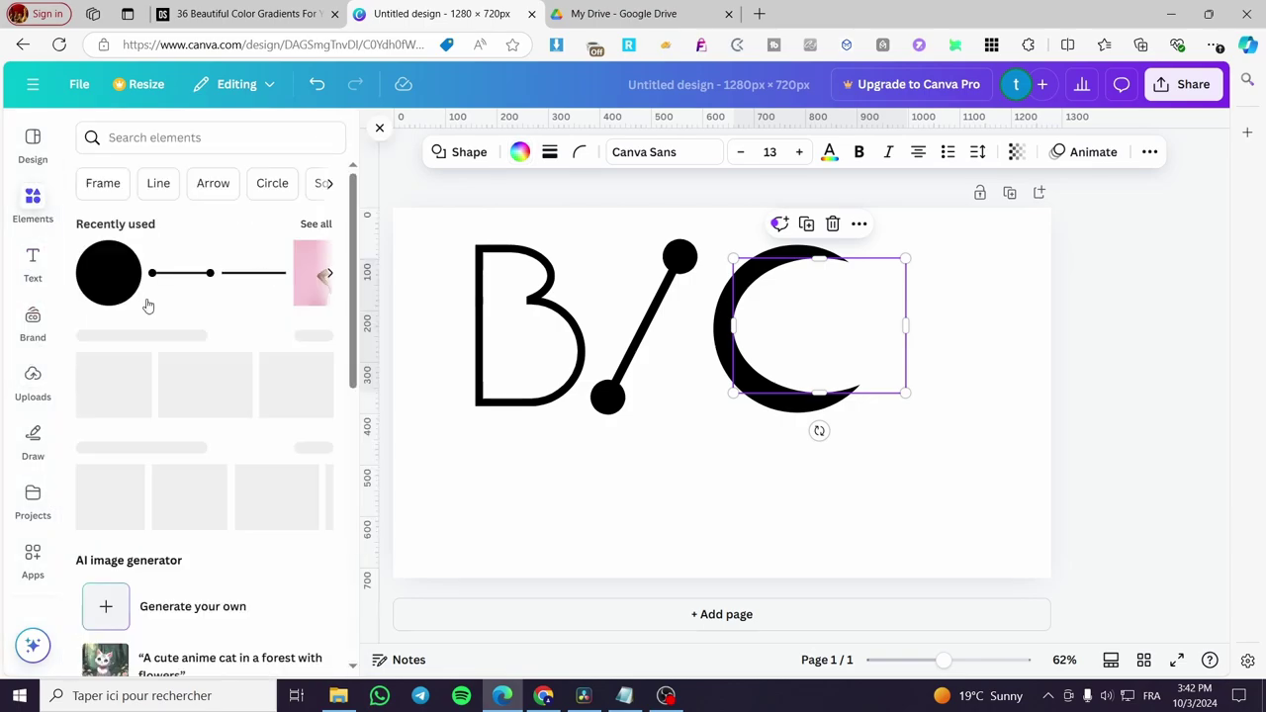
click(317, 339)
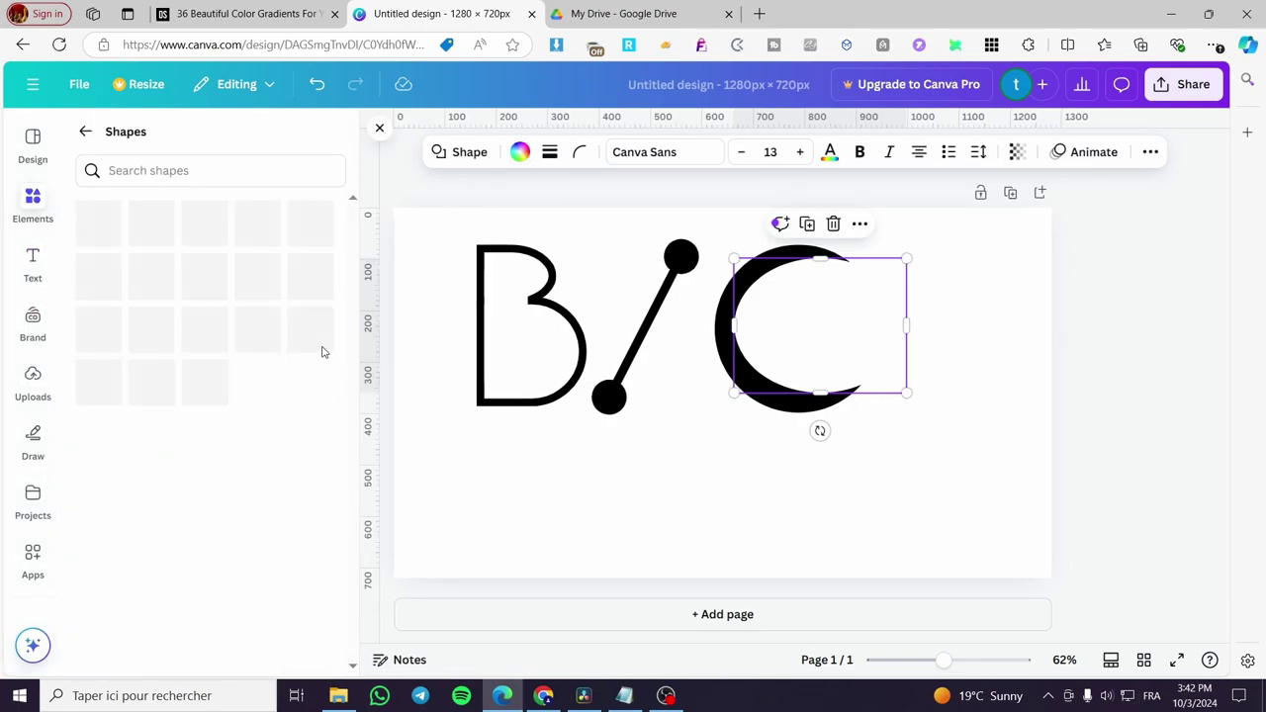
click(99, 455)
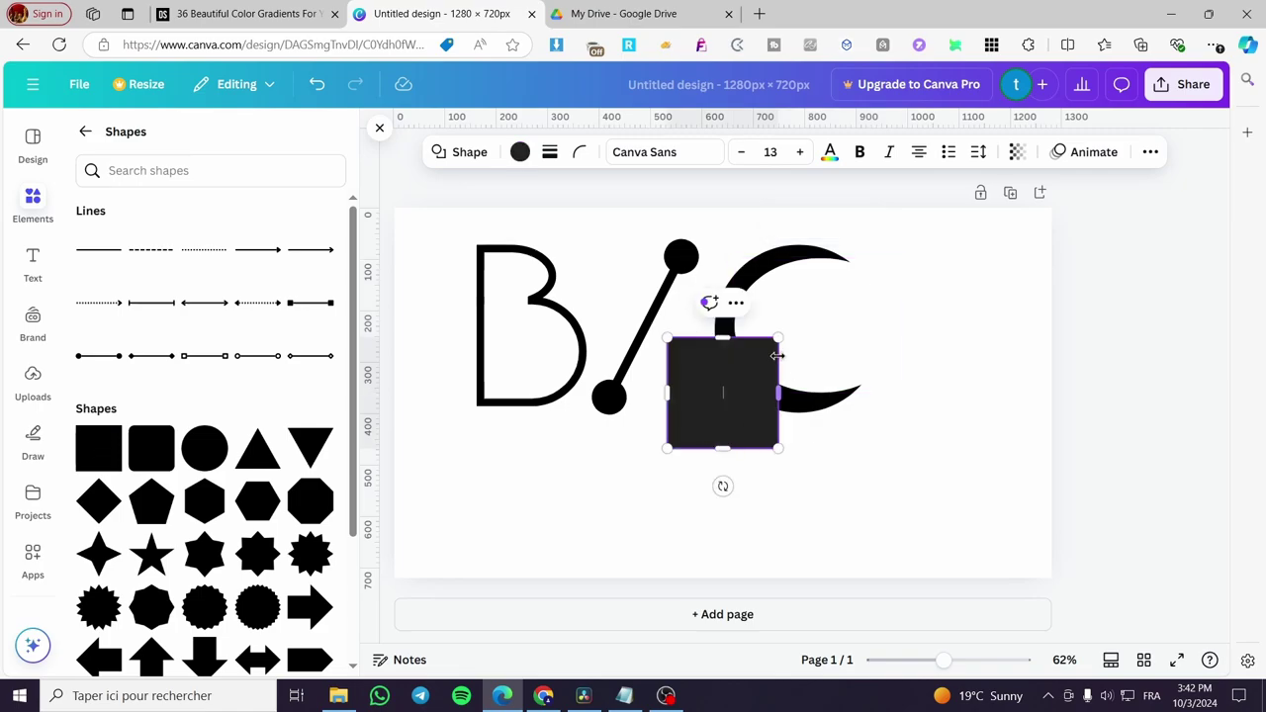
drag(738, 365, 842, 334)
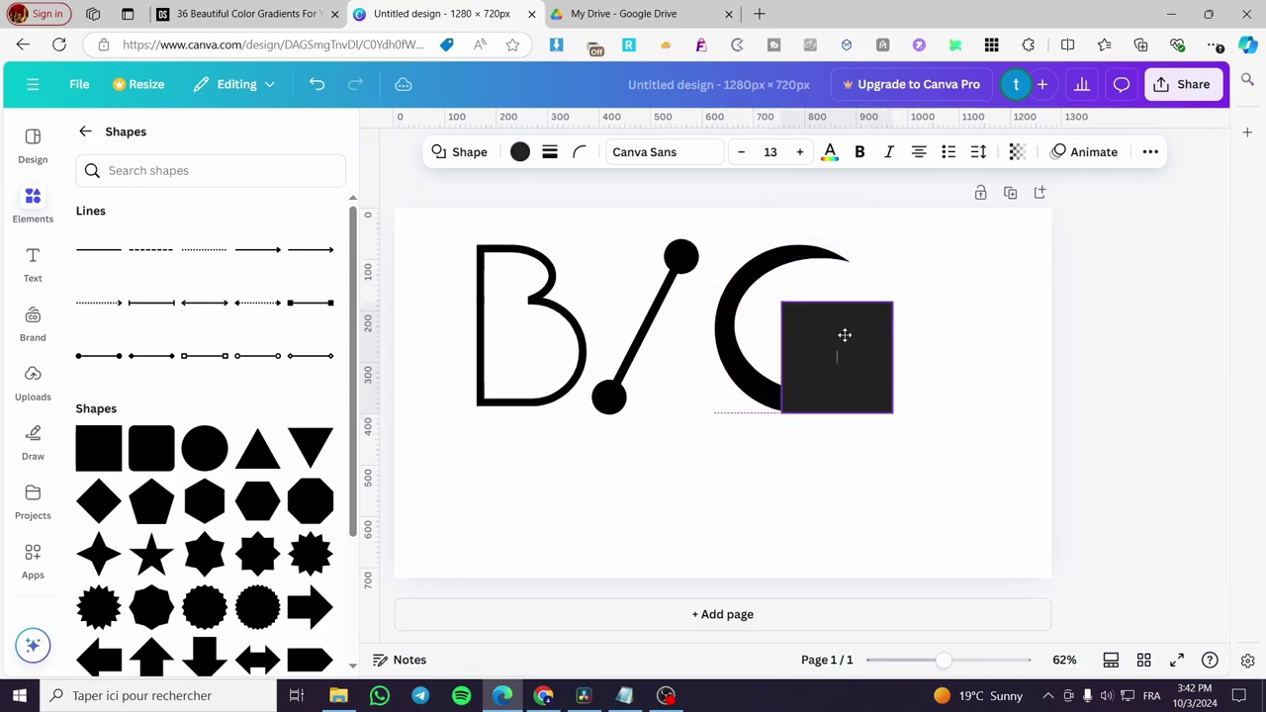
- Colour the square white and shift it down to the right so it cuts the C's lower tip off vertically
click(520, 151)
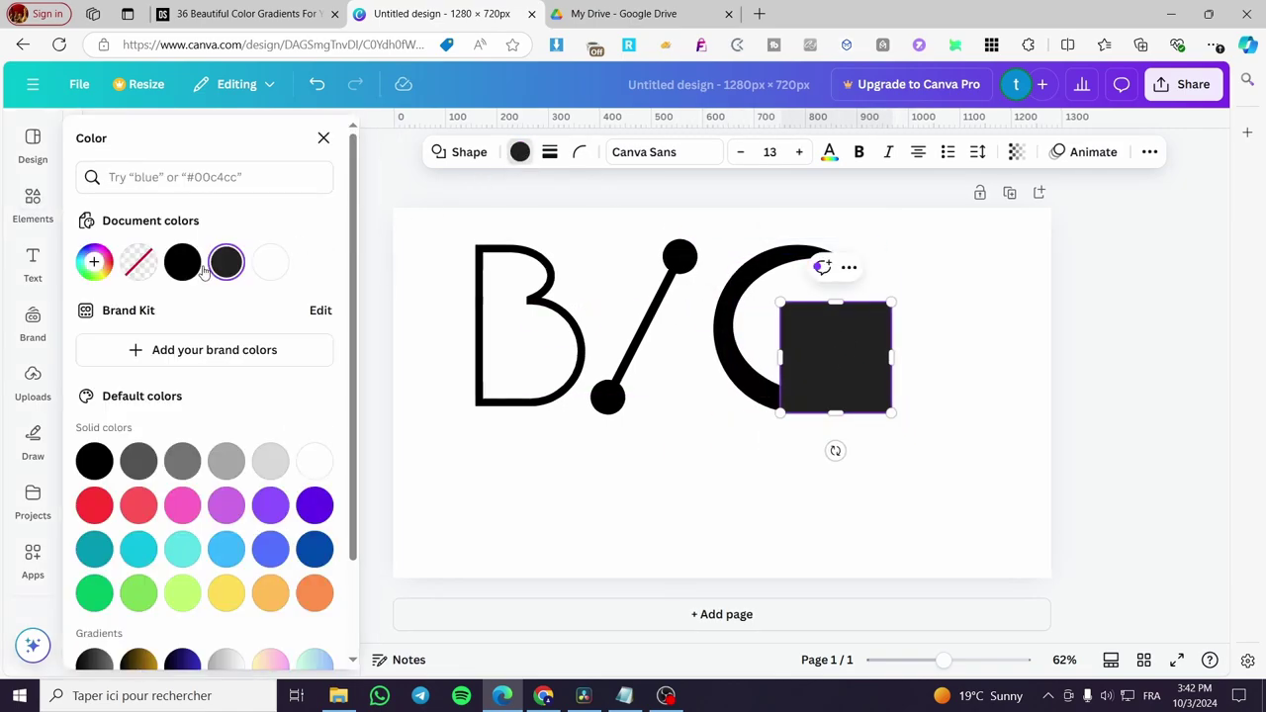
click(269, 262)
click(820, 512)
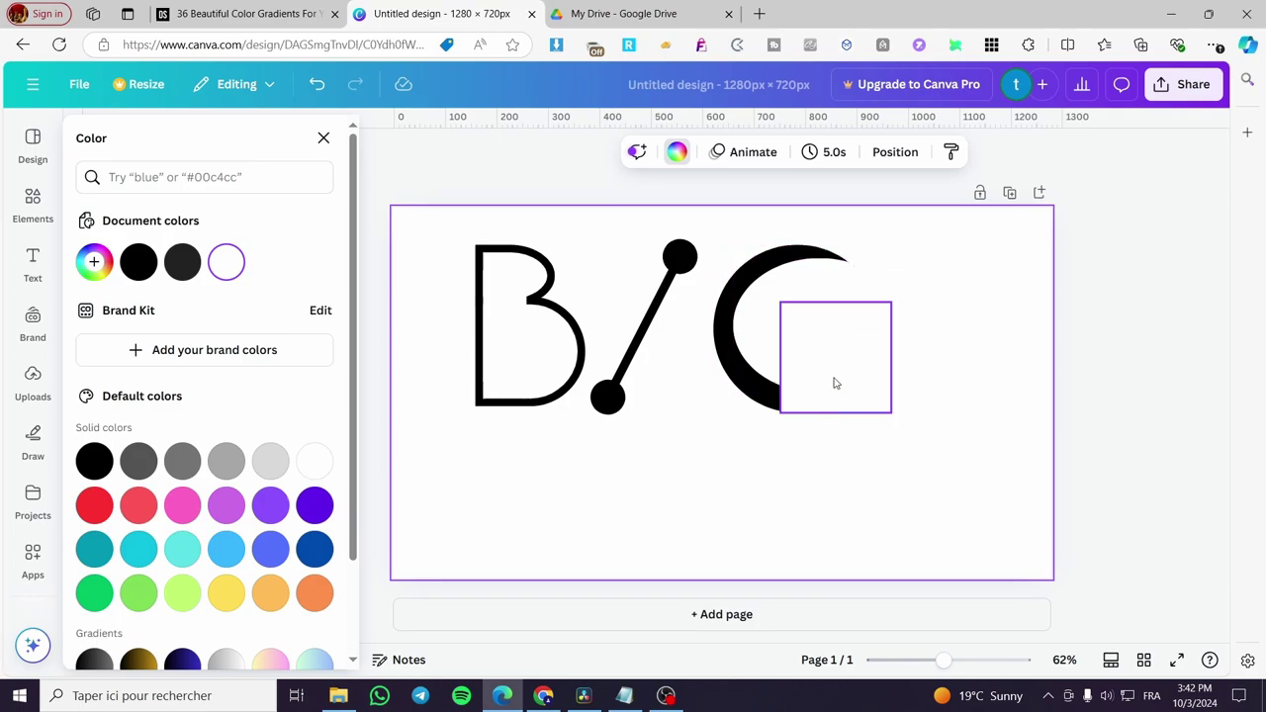
drag(834, 382, 865, 400)
click(1011, 463)
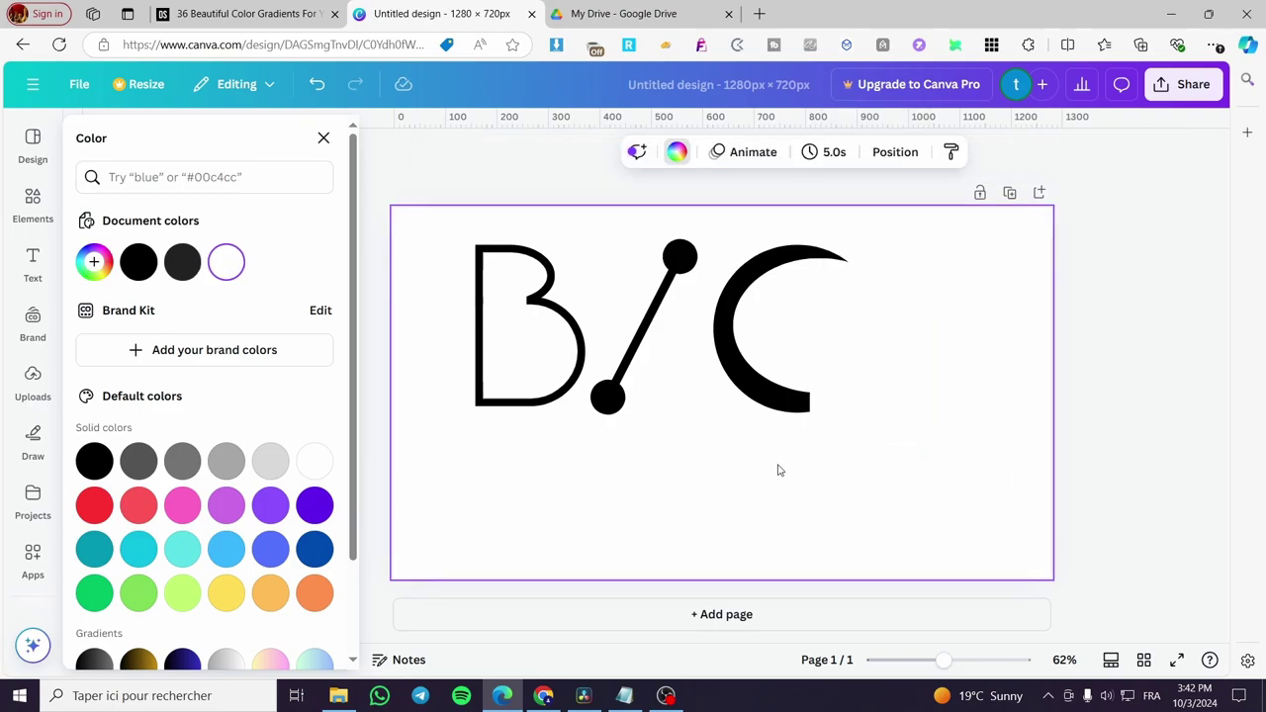
- Shift the black circle left to thicken the C's left side and realign the white square over its lower tip
click(785, 322)
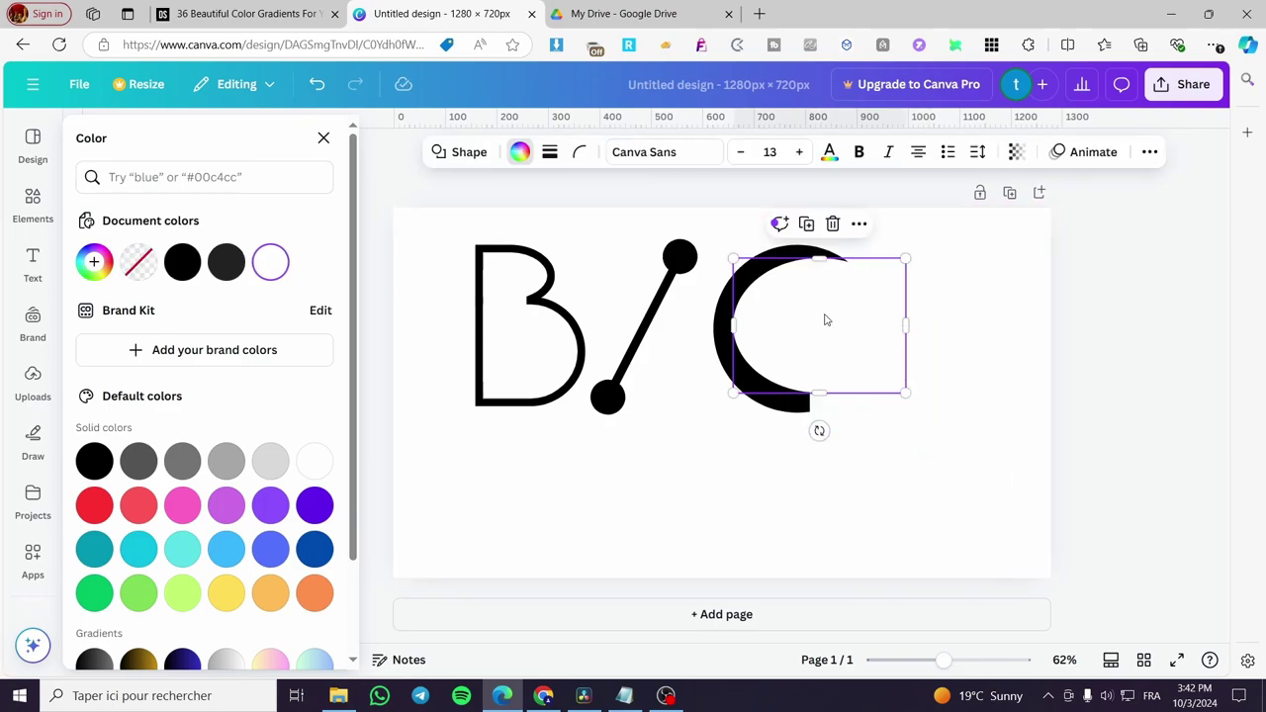
click(1011, 432)
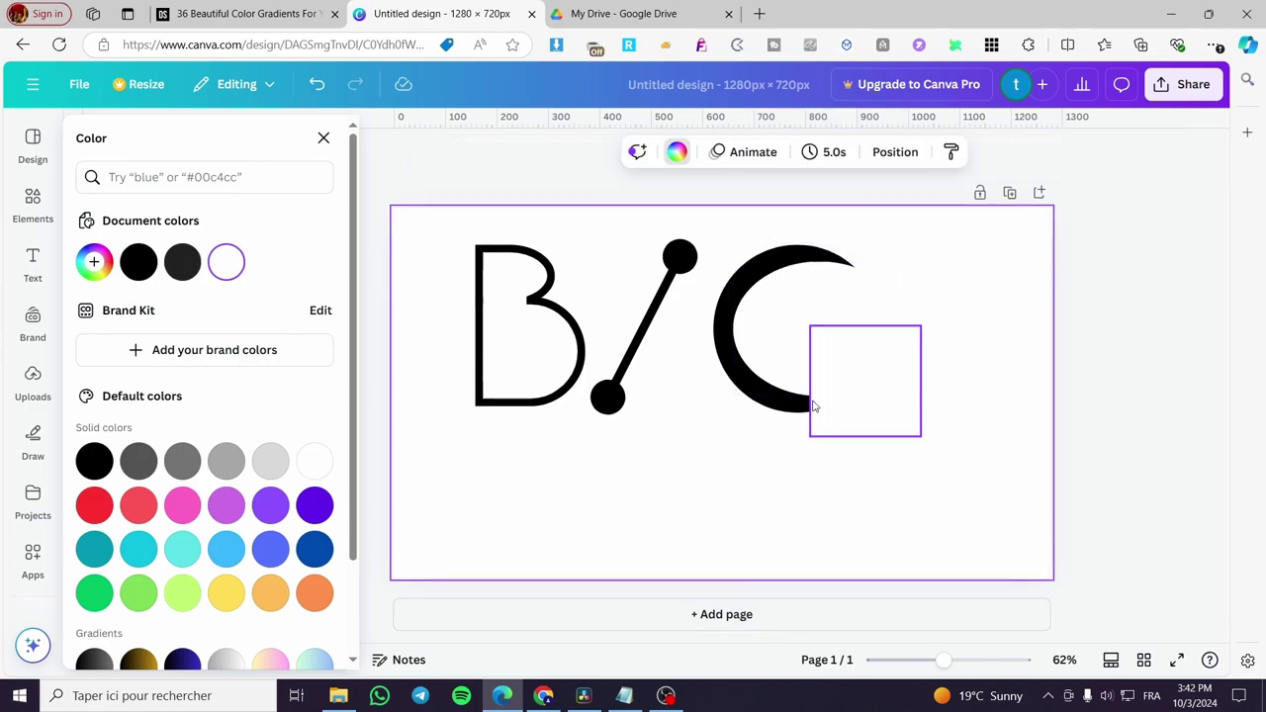
drag(842, 411, 839, 375)
click(847, 388)
click(842, 385)
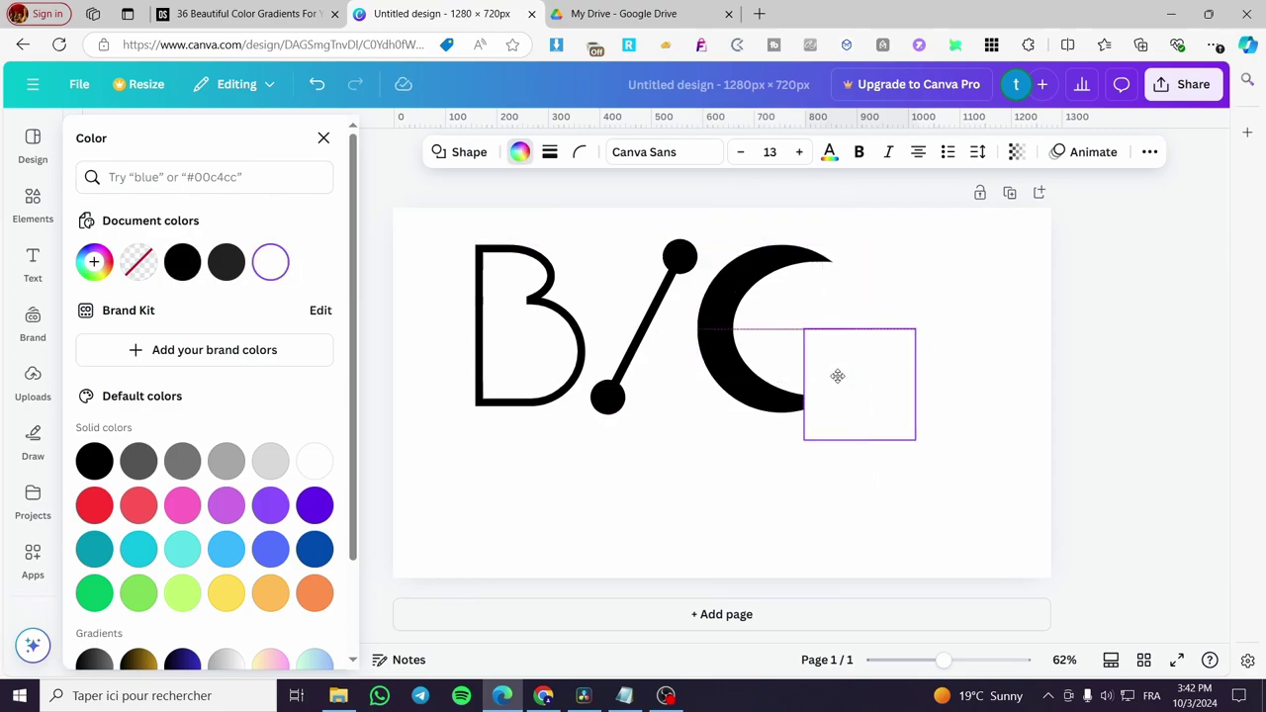
click(774, 492)
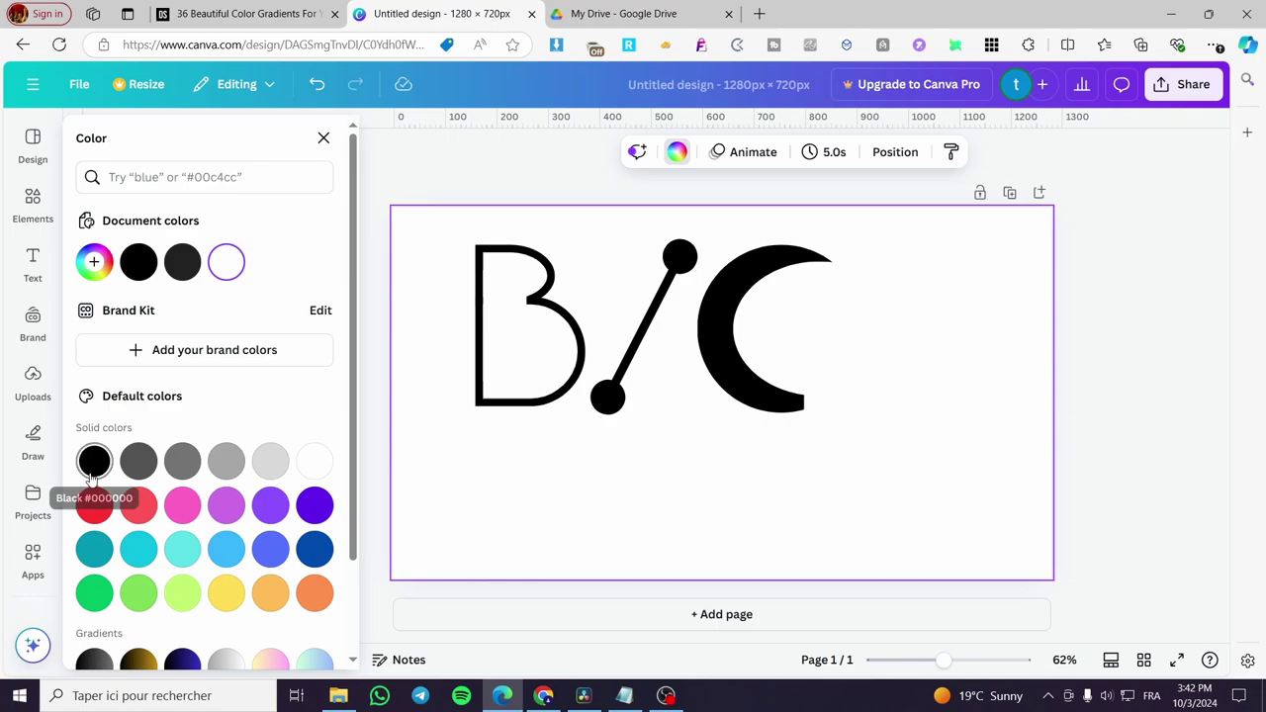
- Add another square, flatten it into a thin horizontal bar and position it at the C's lower end
click(33, 204)
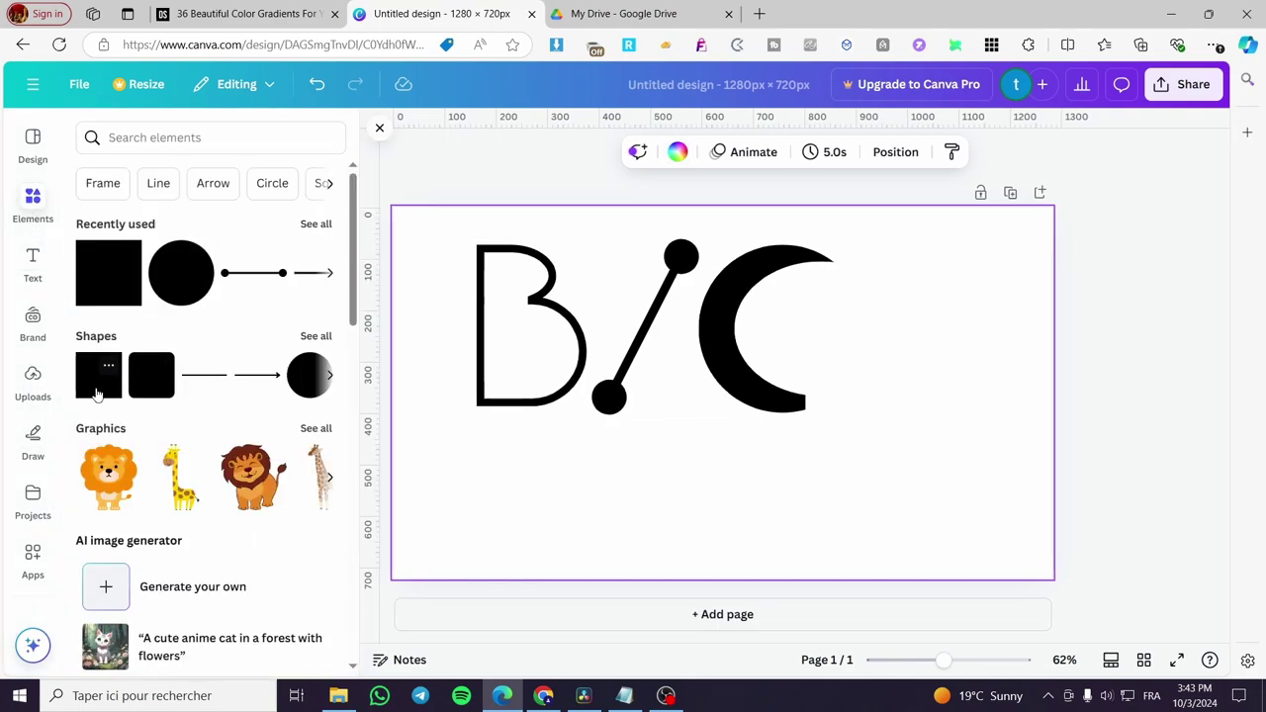
click(96, 394)
drag(716, 413, 838, 406)
drag(838, 339, 838, 374)
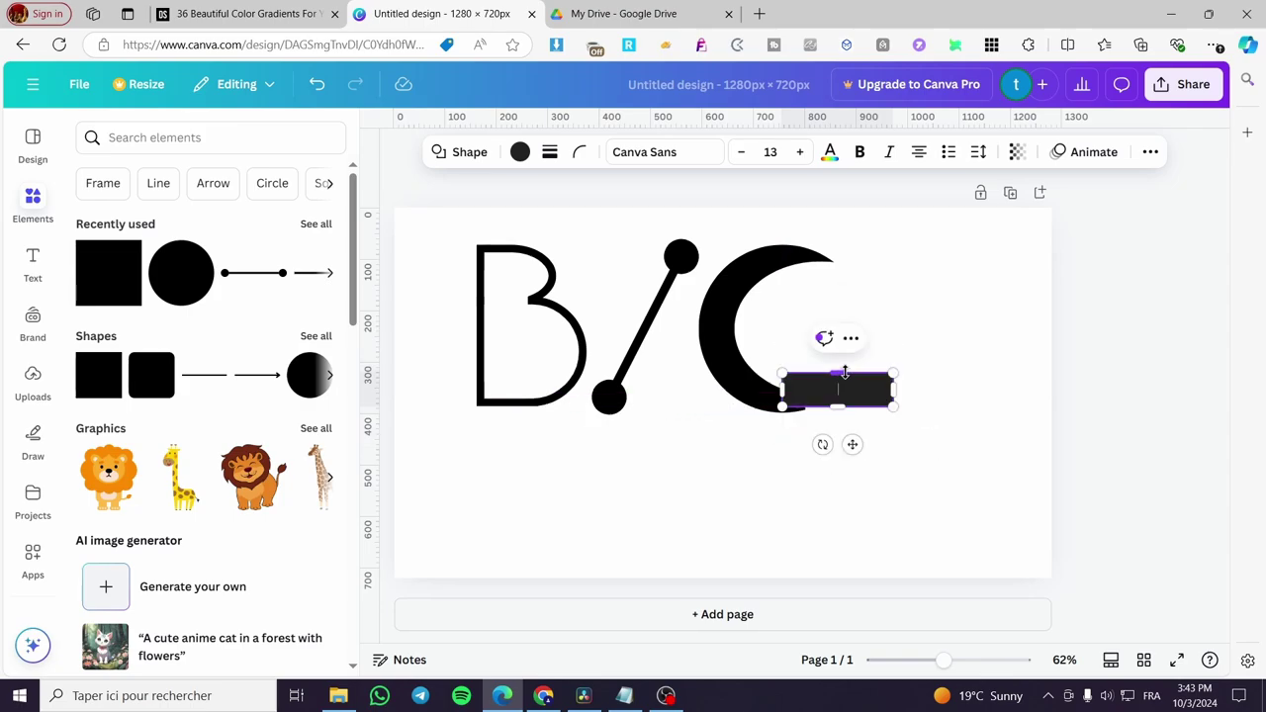
drag(852, 444, 845, 453)
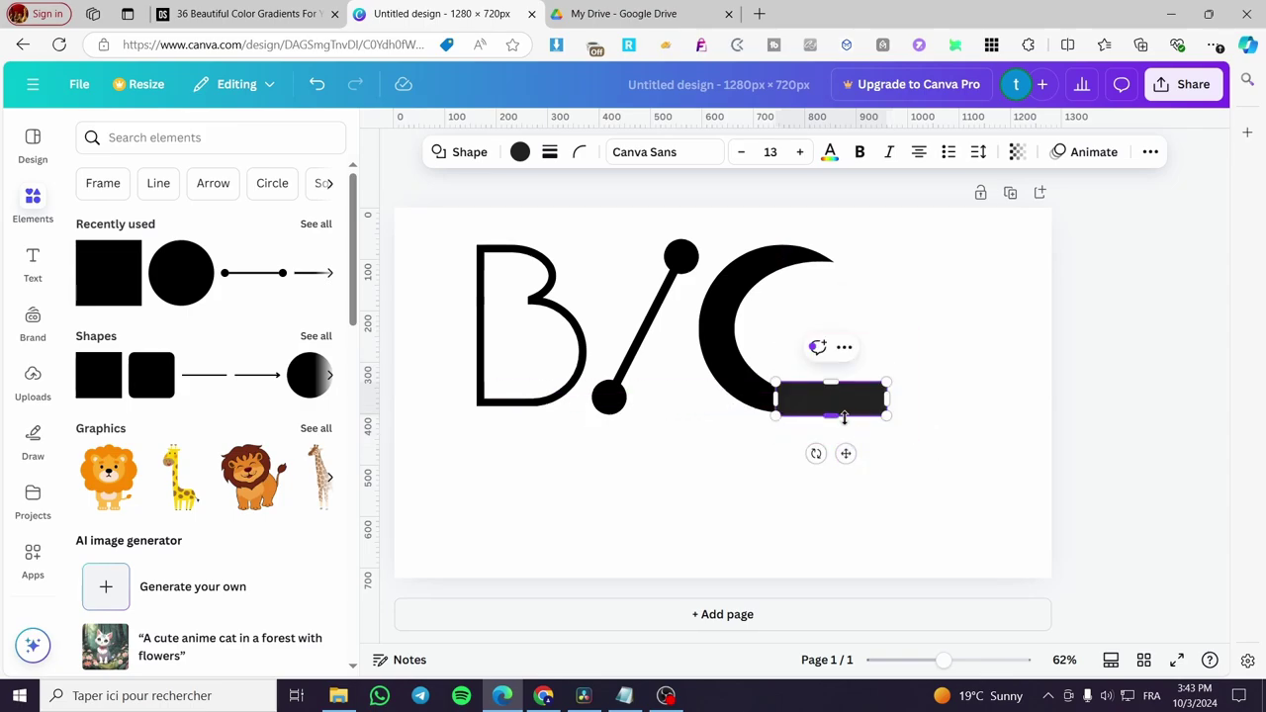
drag(825, 384, 825, 393)
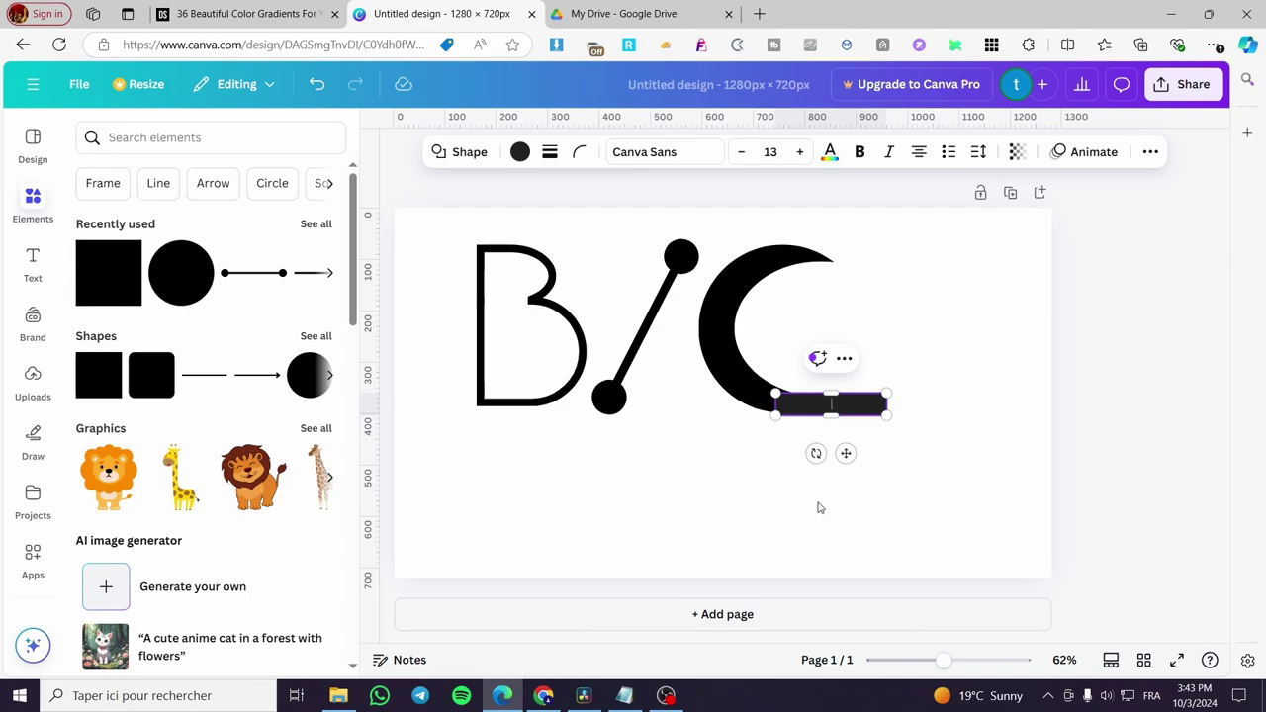
- Align the horizontal bar with the bottom curve of the C and colour it black
scroll(820, 507, up, 5)
scroll(873, 504, up, 2)
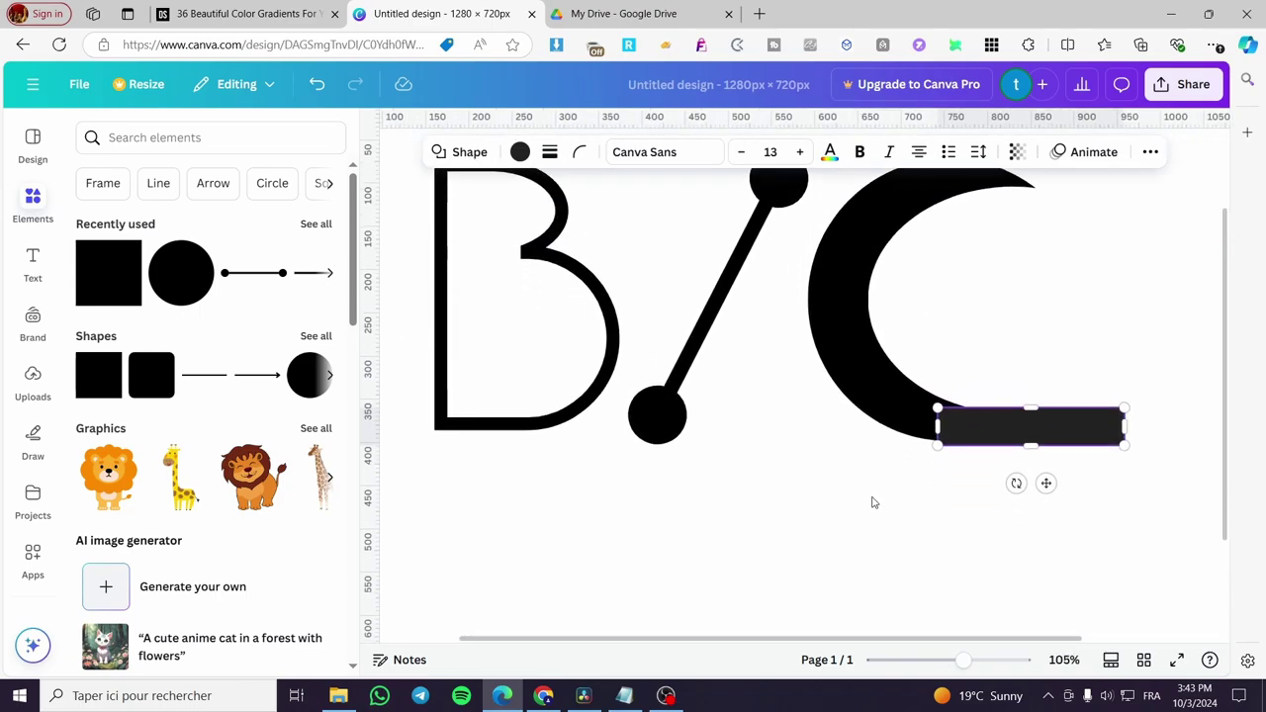
scroll(873, 504, right, 3)
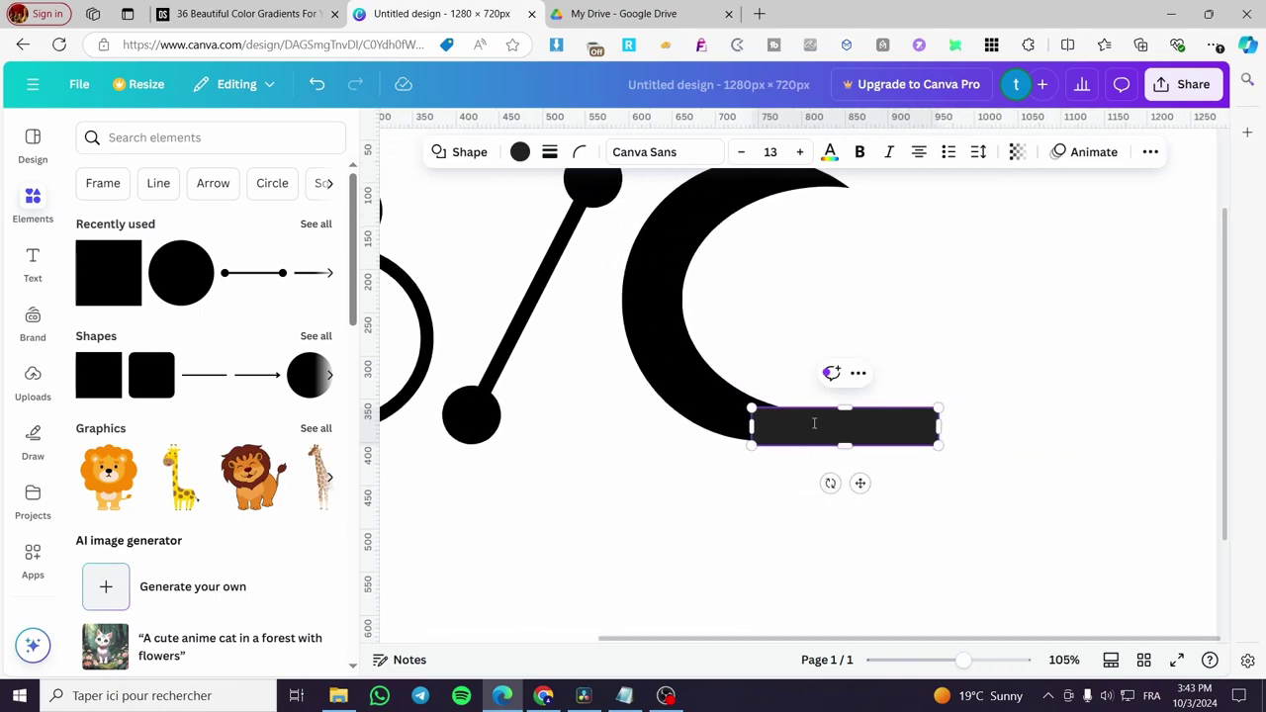
drag(858, 482, 857, 485)
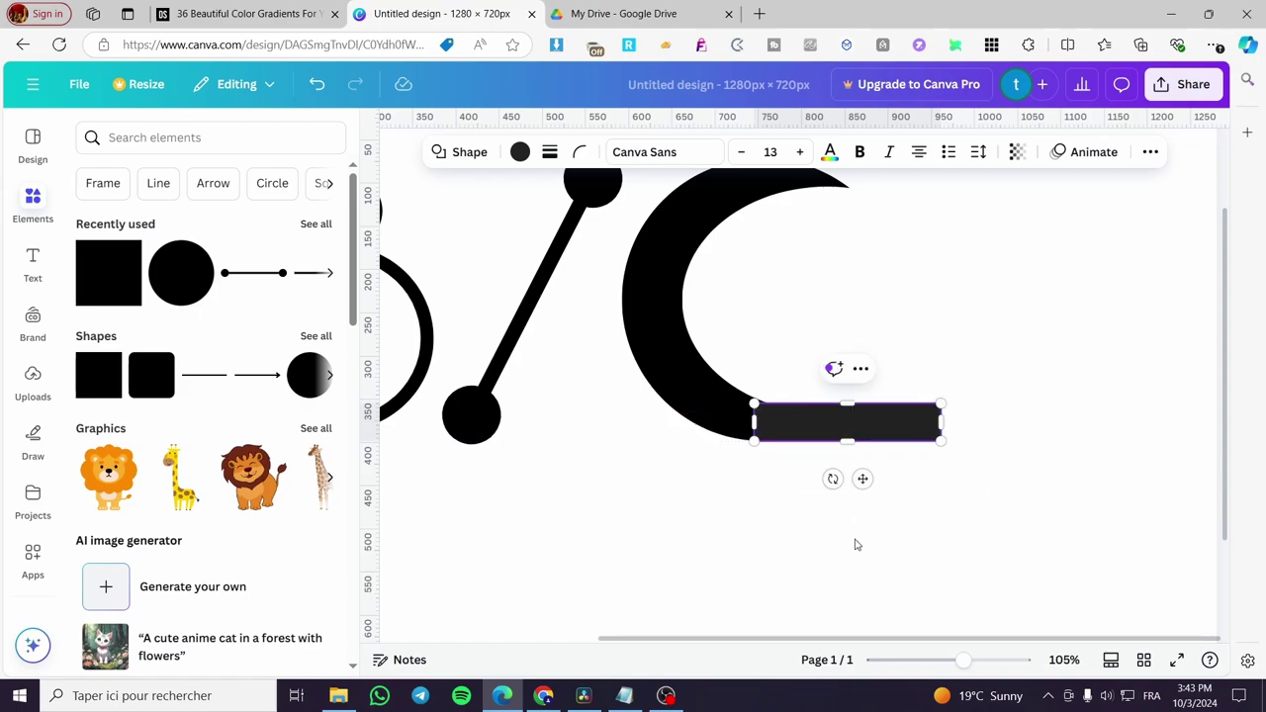
click(856, 545)
click(811, 432)
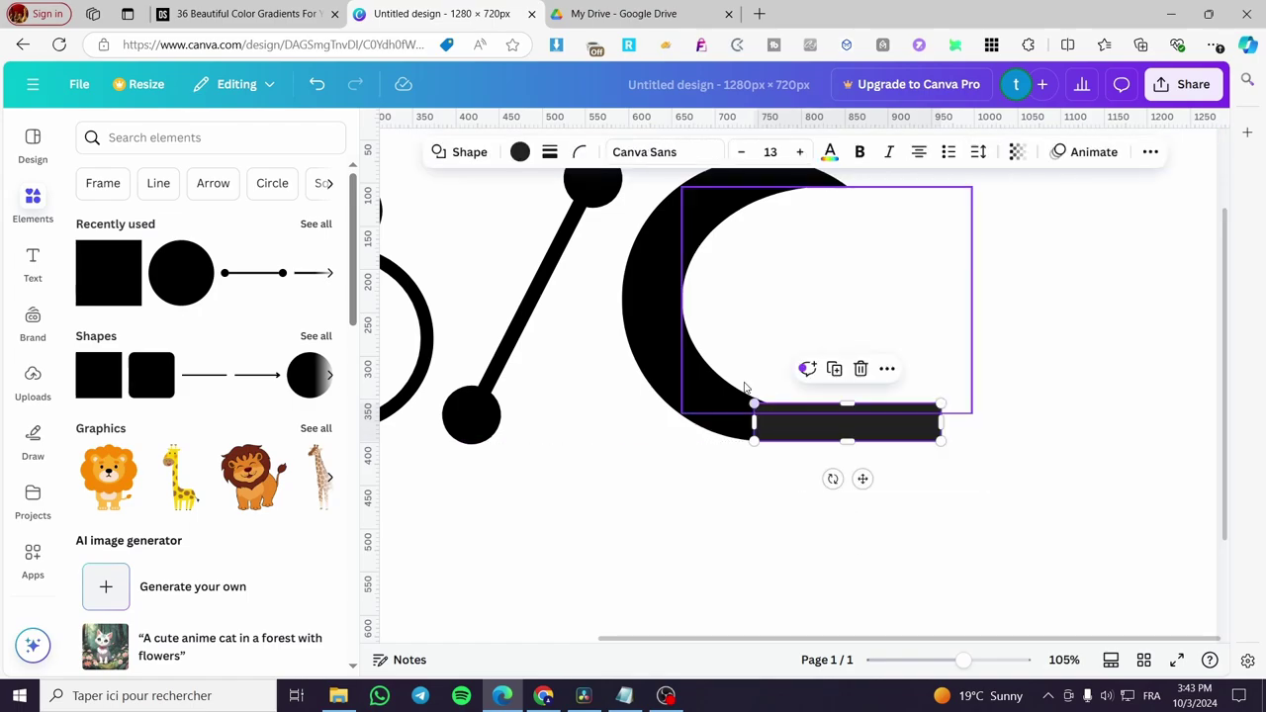
click(520, 152)
click(274, 263)
click(794, 549)
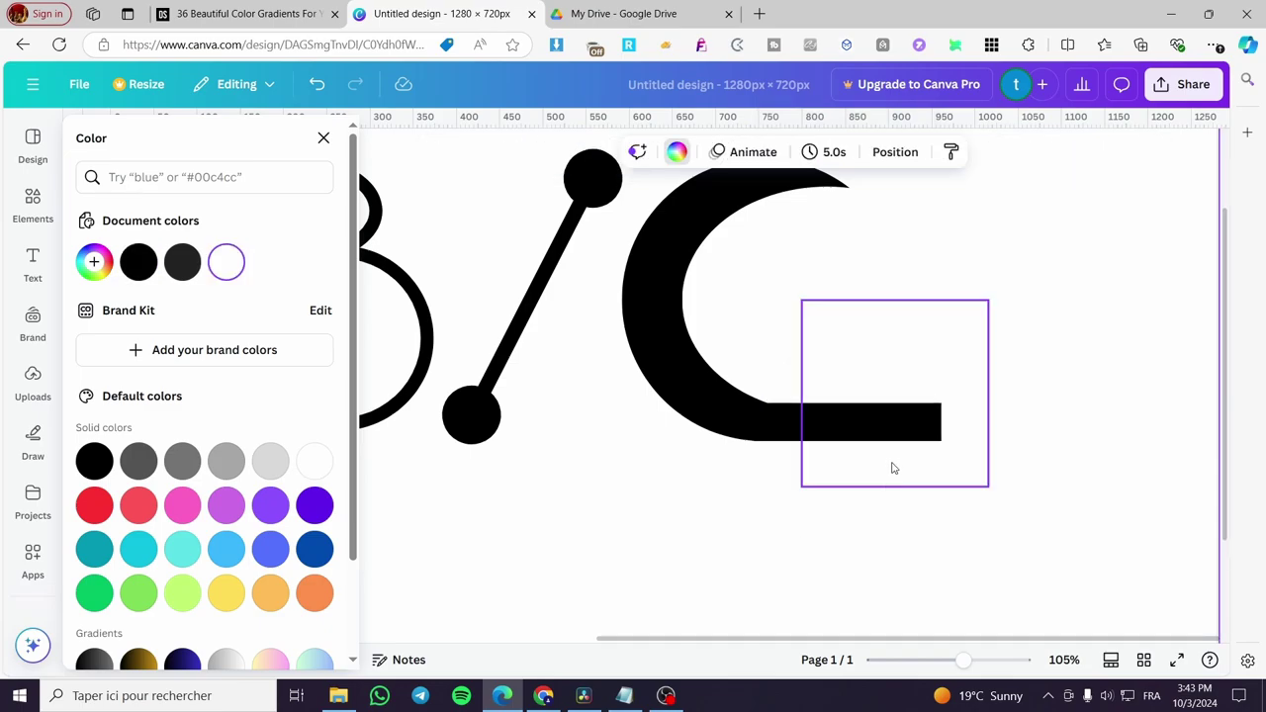
- Duplicate the bar, rotate the copy vertical and shorten it into a stem rising from the base bar
click(899, 426)
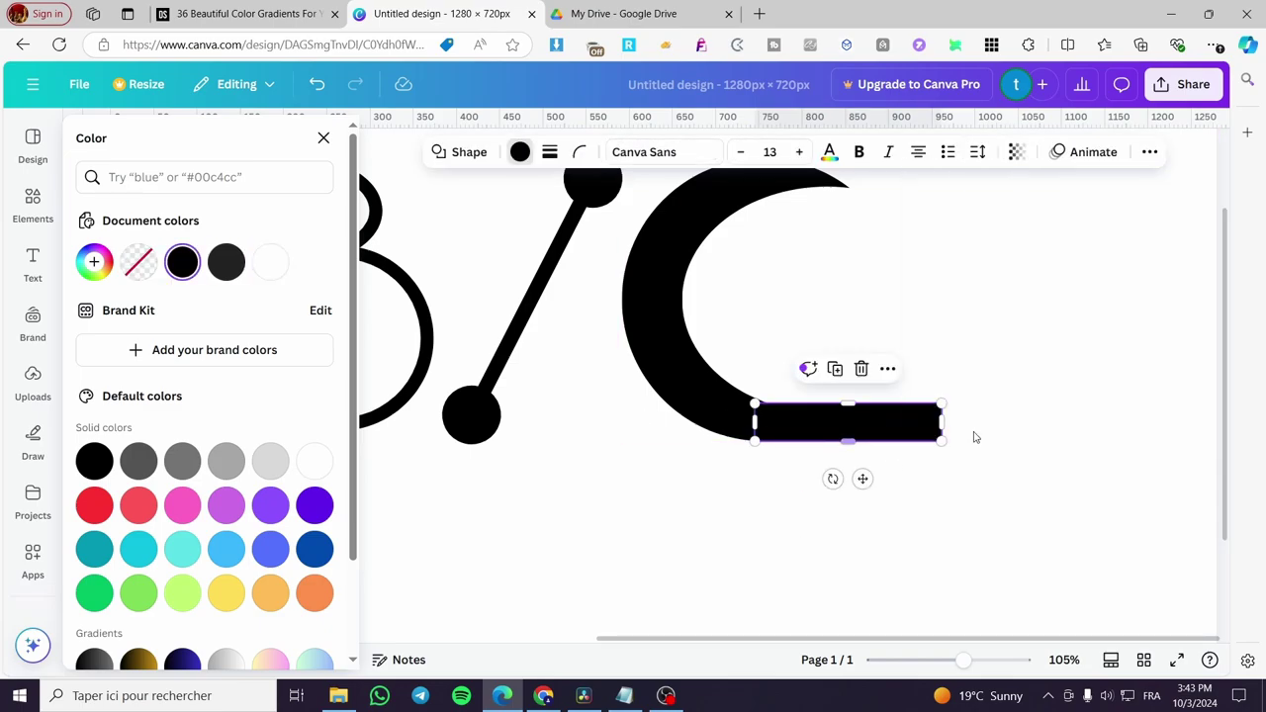
key(r)
click(771, 426)
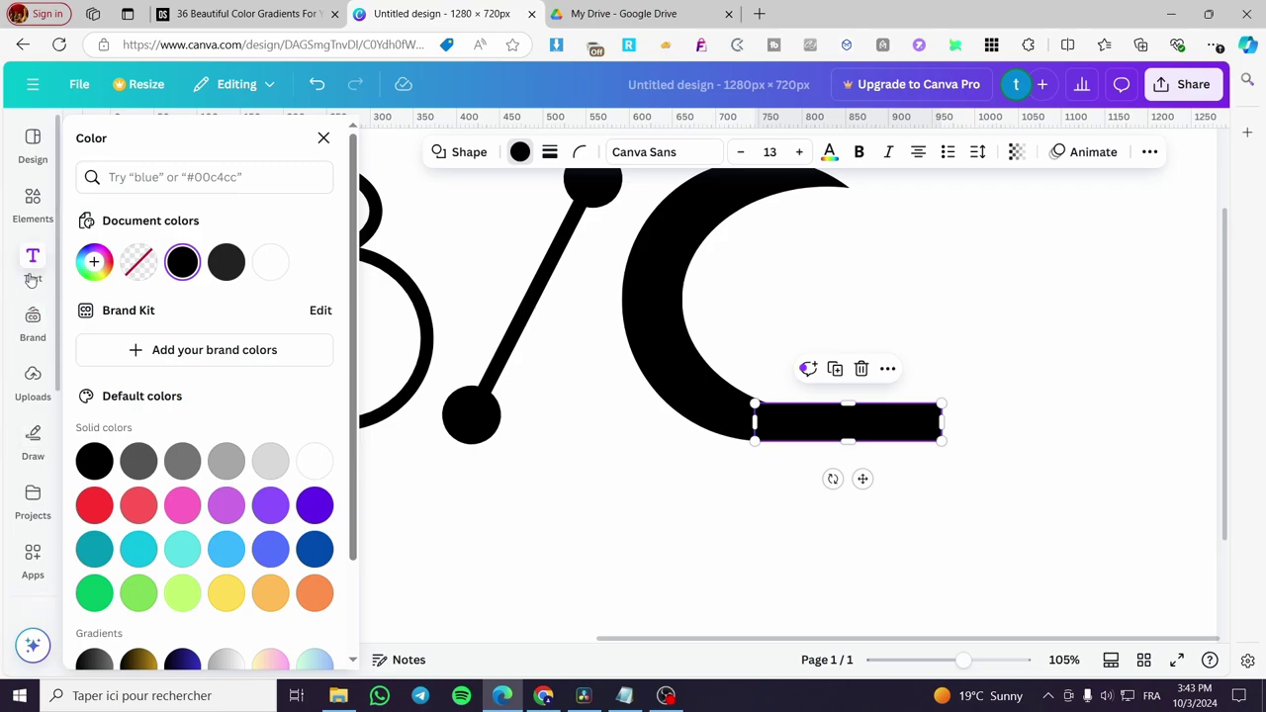
click(835, 368)
drag(847, 493, 919, 446)
drag(864, 451, 848, 414)
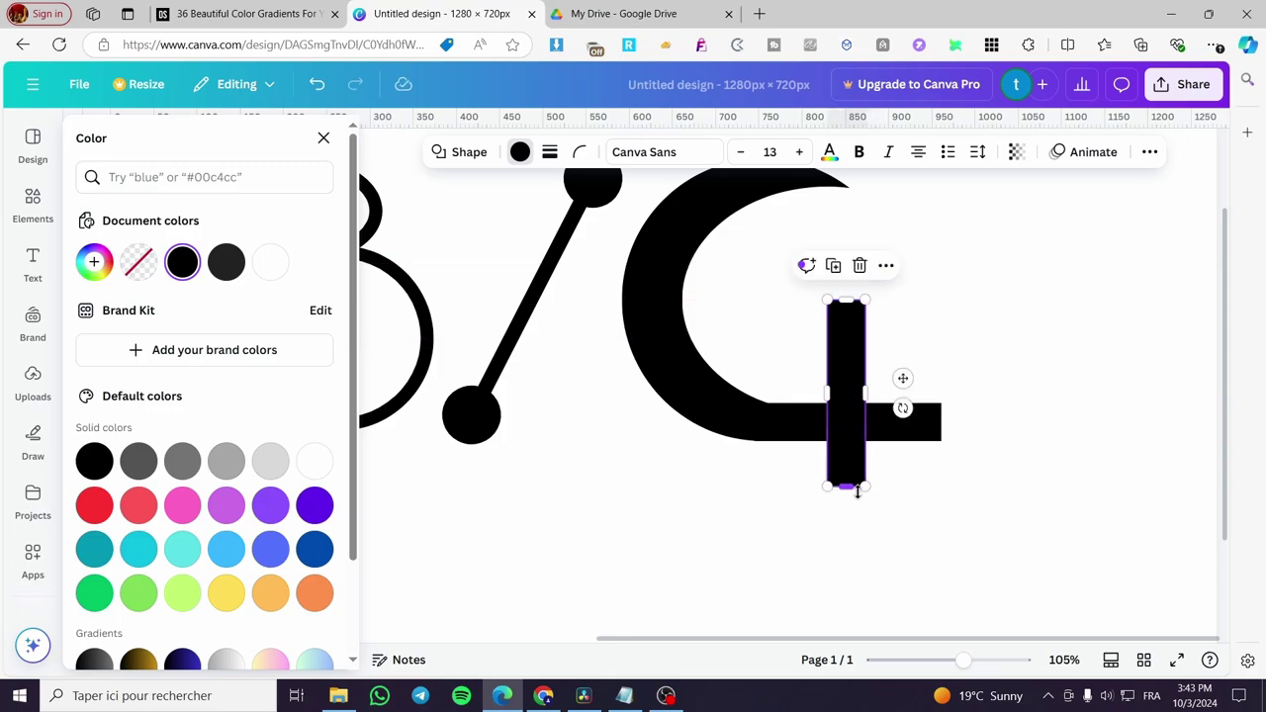
drag(851, 489, 847, 440)
drag(846, 300, 847, 347)
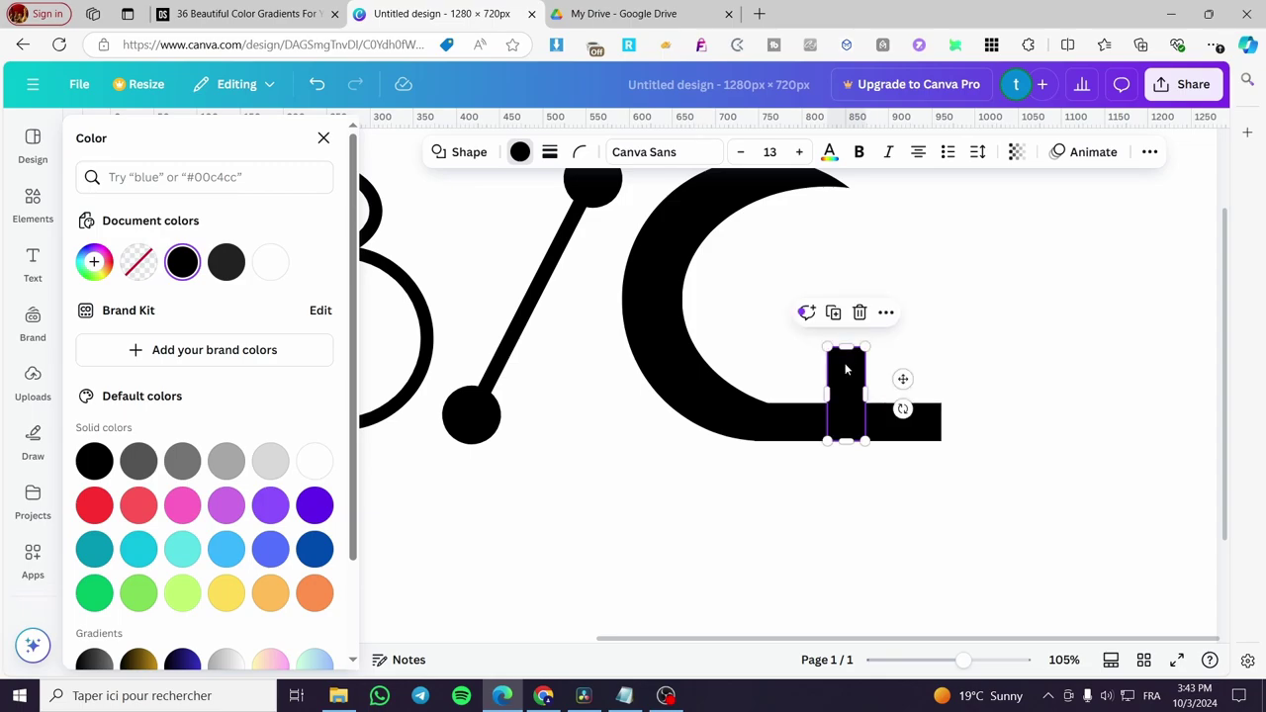
- Duplicate the stem, rotate the copy horizontal and centre it on top of the stem as the G's crossbar
key(ctrl+d)
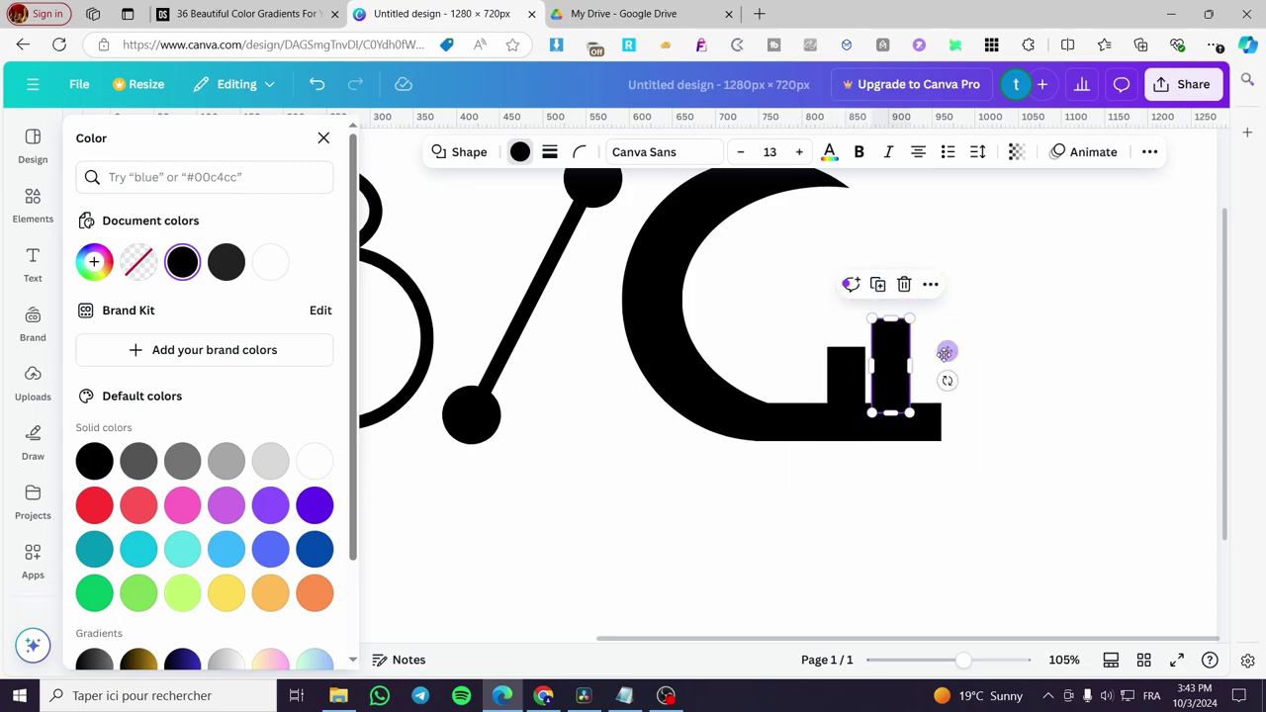
drag(947, 380, 904, 113)
drag(865, 364, 829, 348)
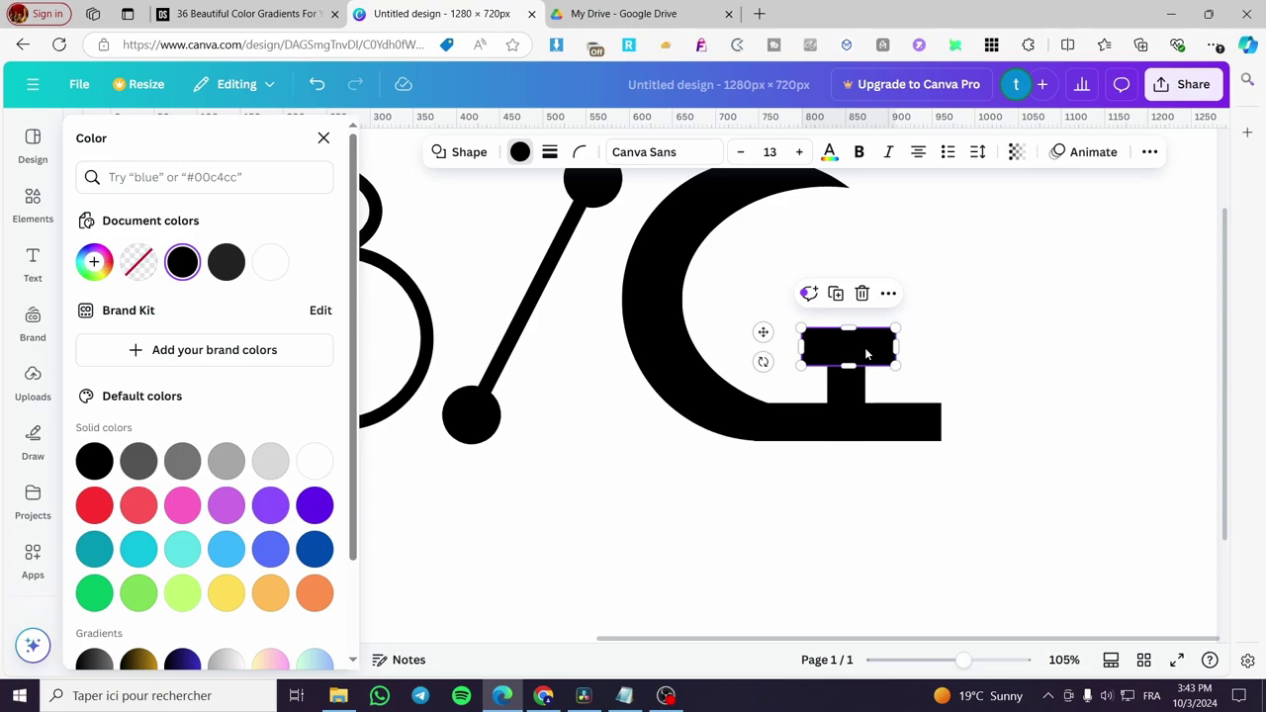
- Duplicate the crossbar, place the copy over the base bar's overhang right of the stem and colour it white
click(846, 300)
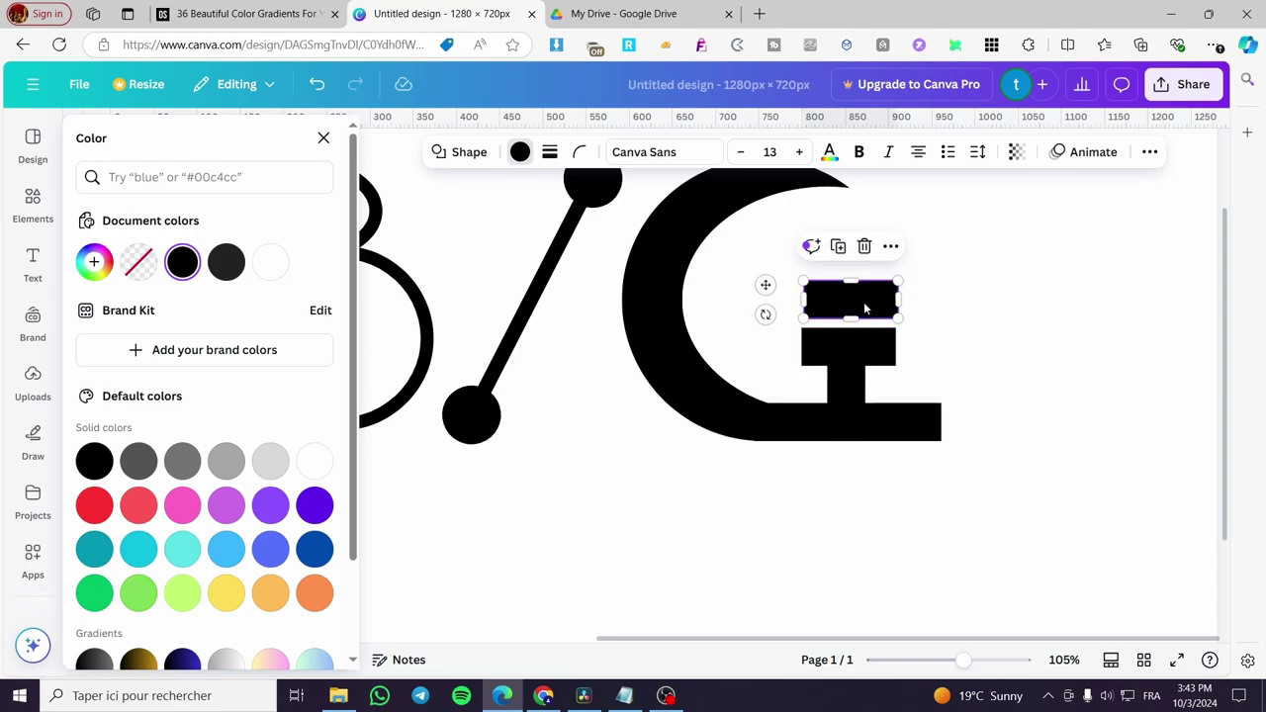
drag(849, 302, 924, 423)
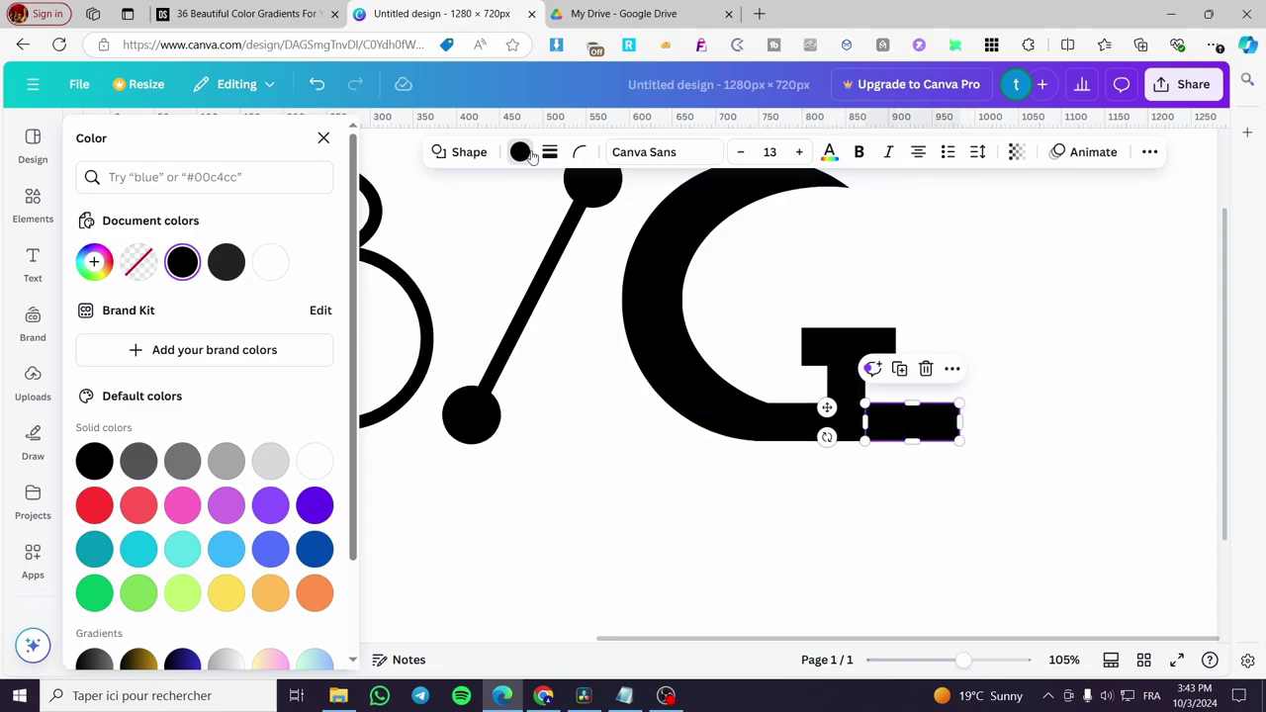
click(324, 138)
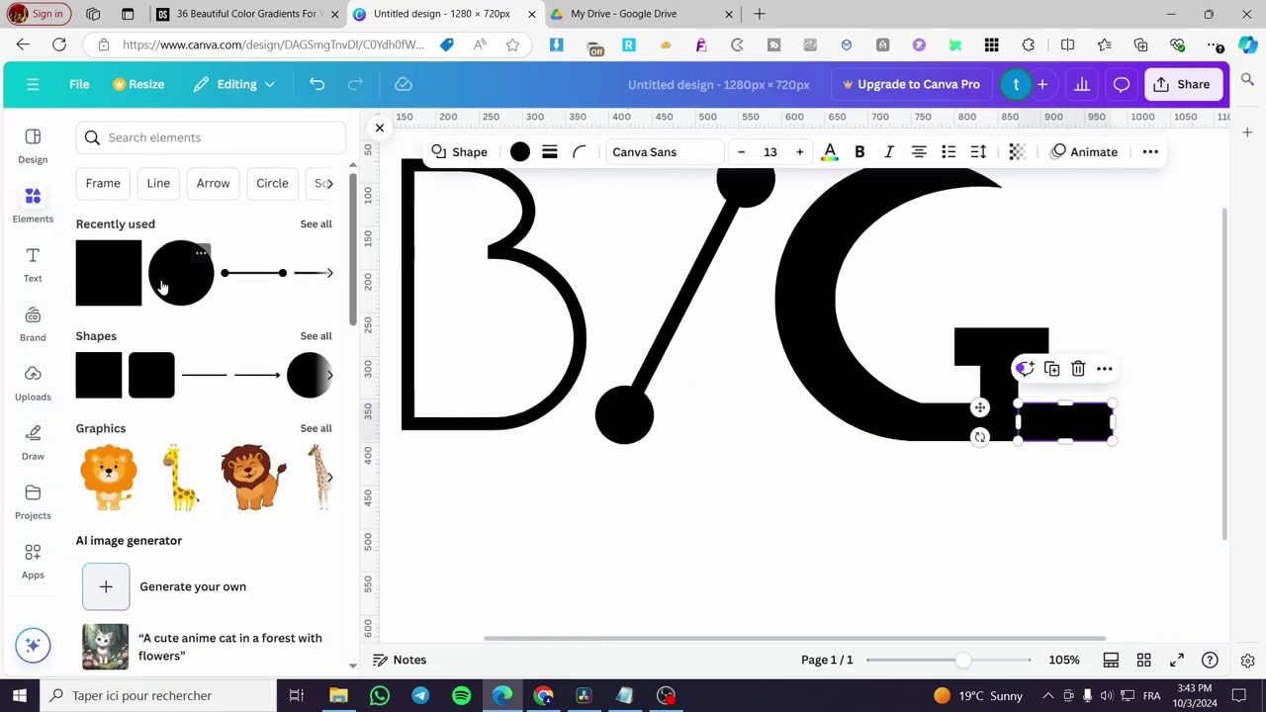
click(519, 151)
click(220, 265)
click(782, 520)
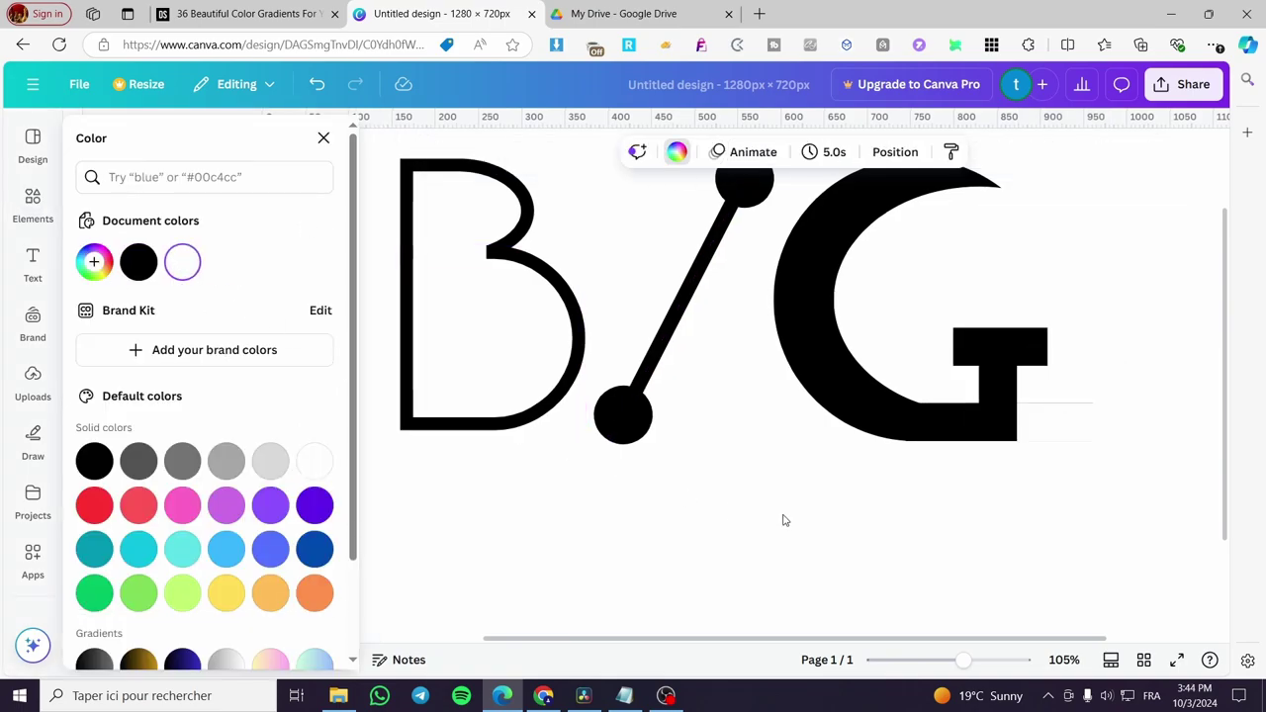
- Extend the white cover bar upward and shift it slightly down to the right to hide the leftover edge lines
click(1084, 424)
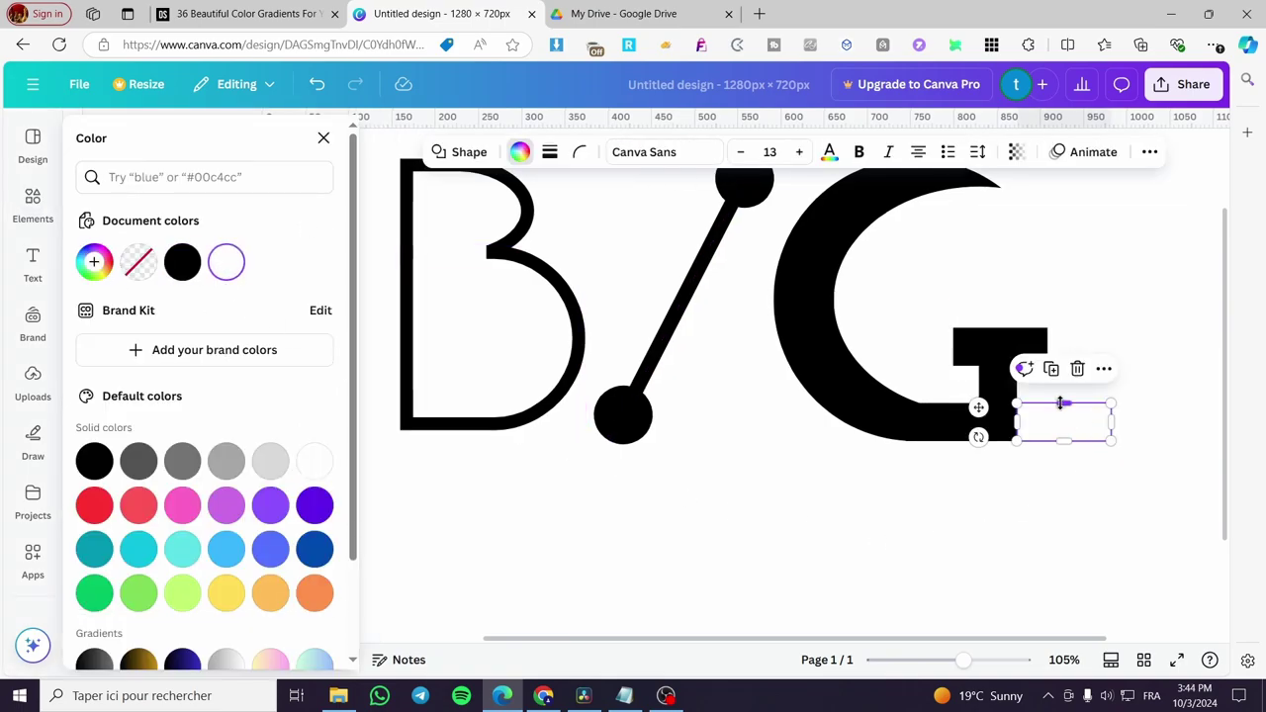
drag(1063, 405, 1066, 396)
click(1019, 506)
scroll(802, 505, down, 3)
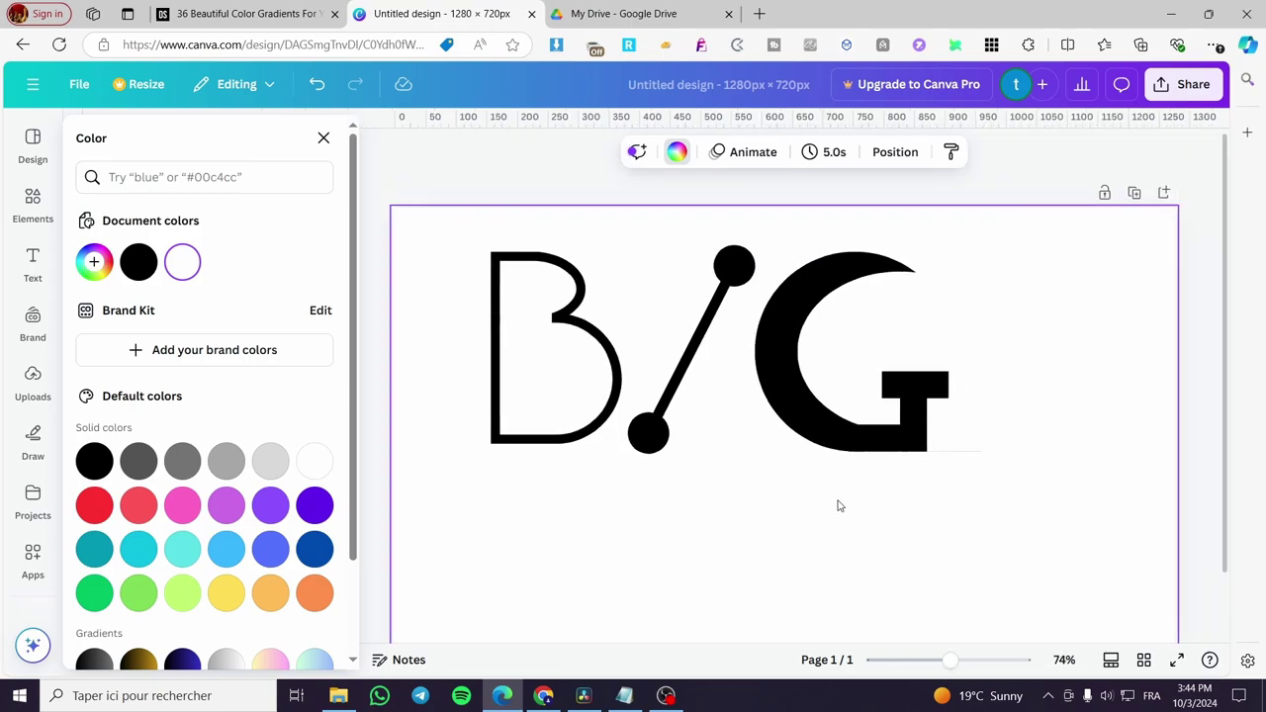
click(954, 441)
drag(958, 447, 974, 463)
click(920, 530)
scroll(774, 528, down, 1)
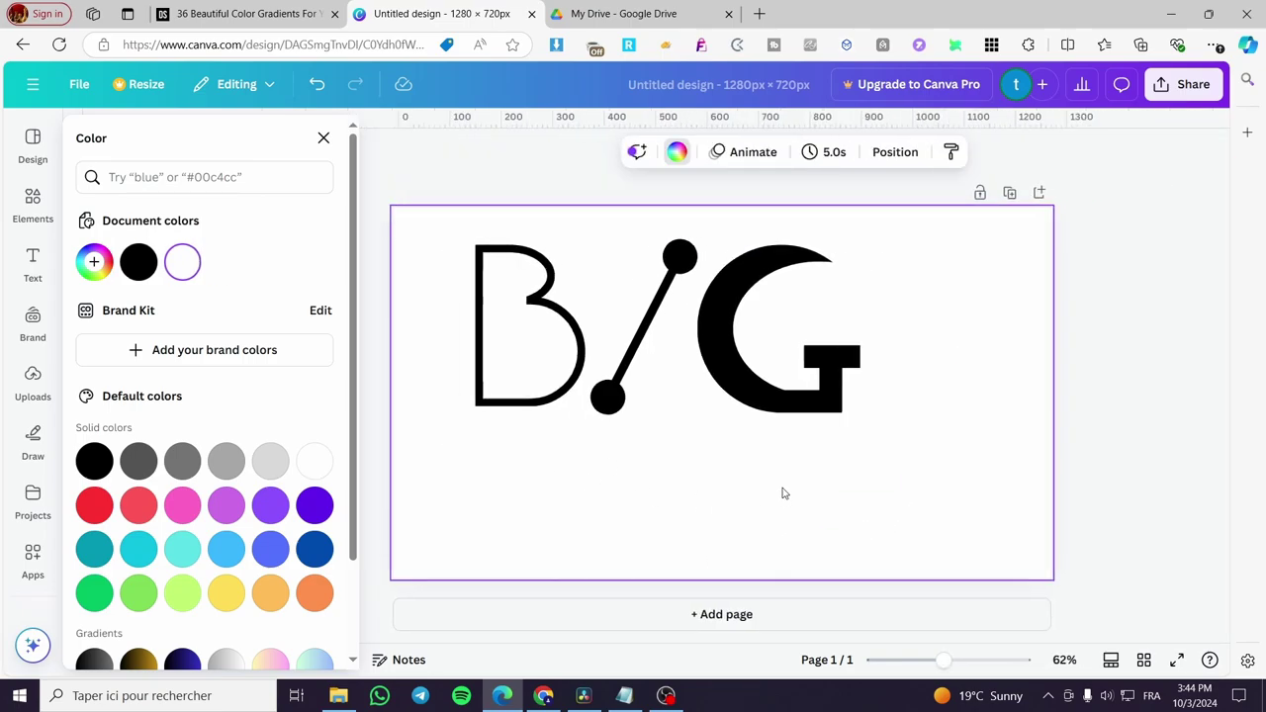
- Inspect the border colour, border style and border weight of the B's lower bowl
click(1137, 432)
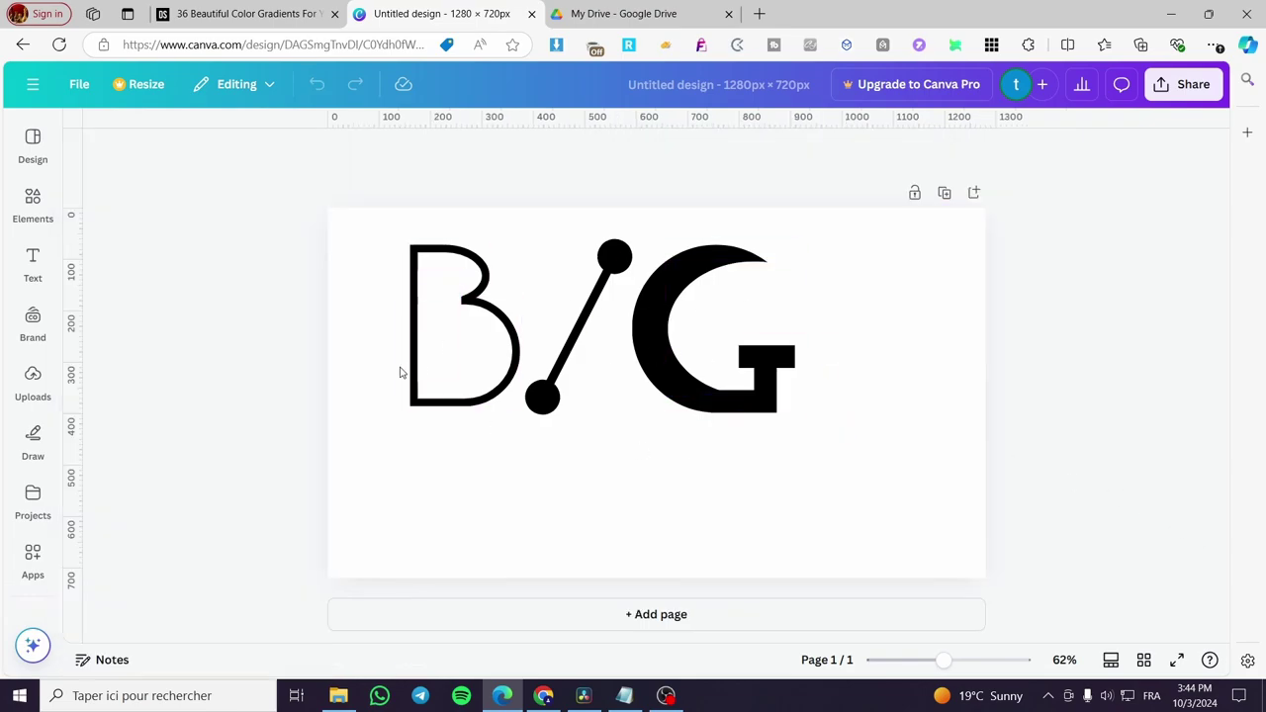
click(496, 317)
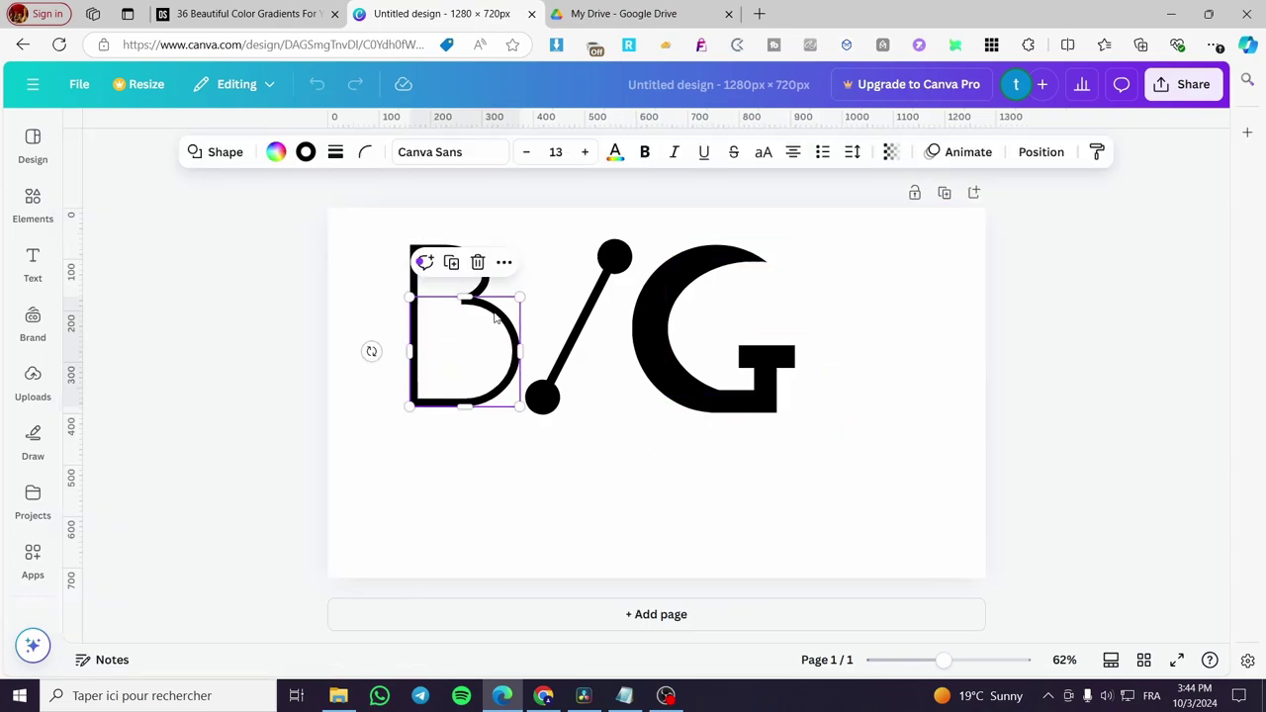
click(309, 152)
click(564, 151)
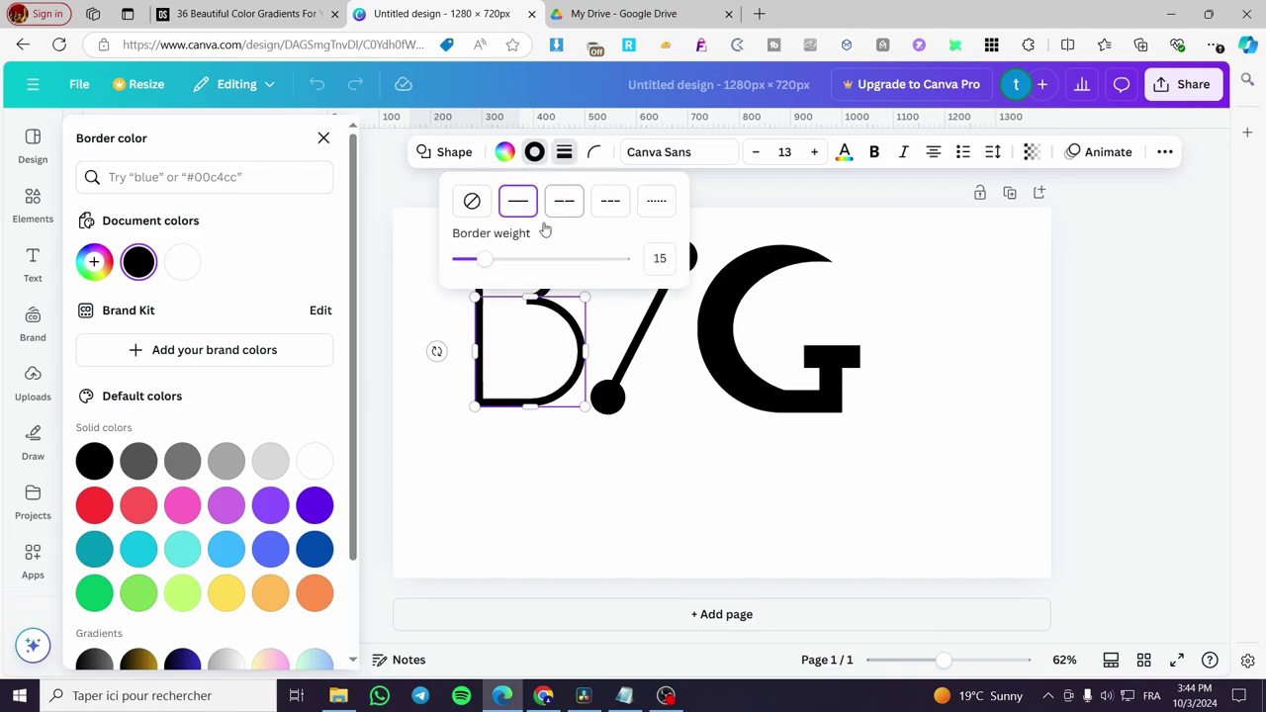
mouse_move(482, 259)
mouse_down()
mouse_move(503, 262)
mouse_move(483, 260)
mouse_up()
click(1192, 470)
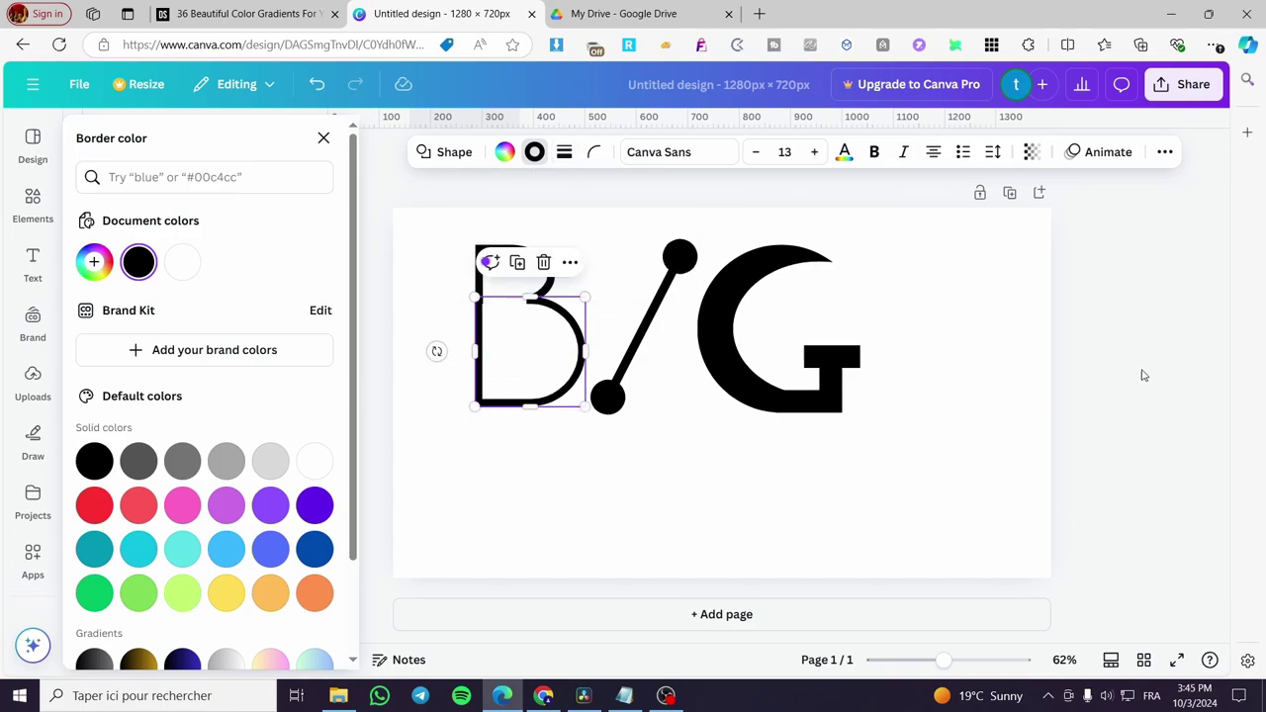
key(Escape)
click(252, 354)
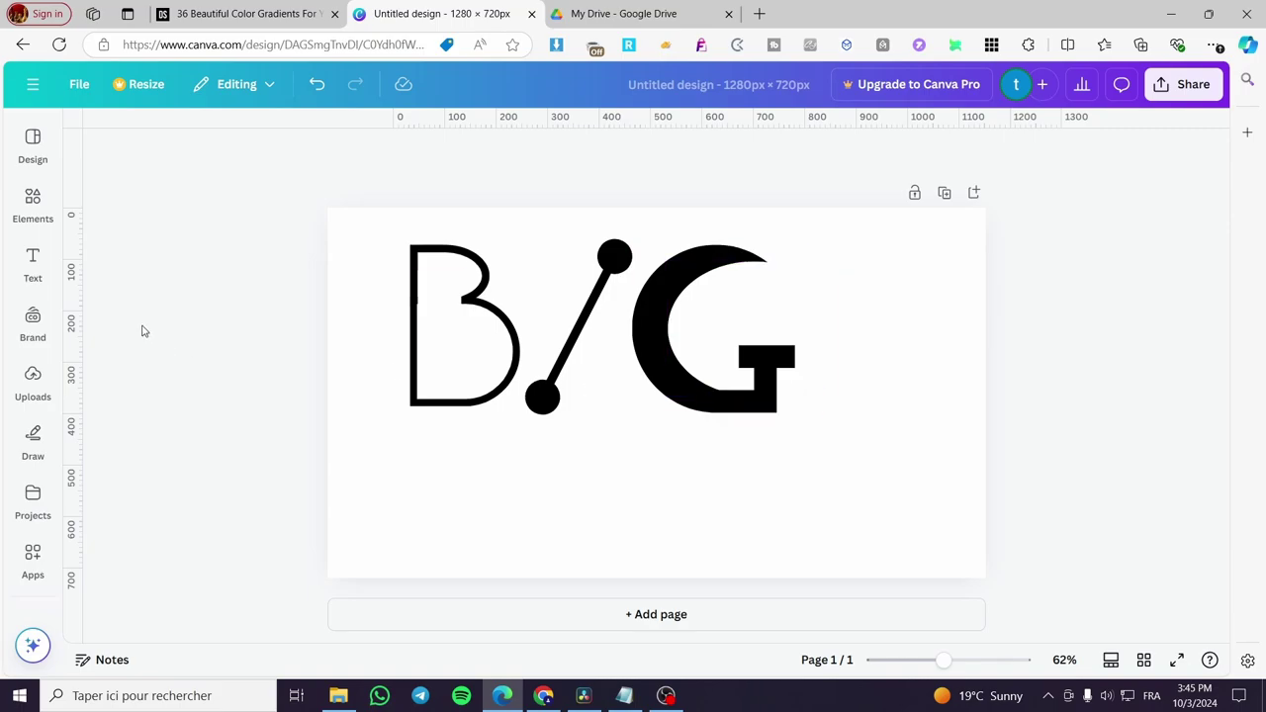
- Add a circle, colour it black, and shrink it into a small oval on the G's base beside the stem
click(32, 197)
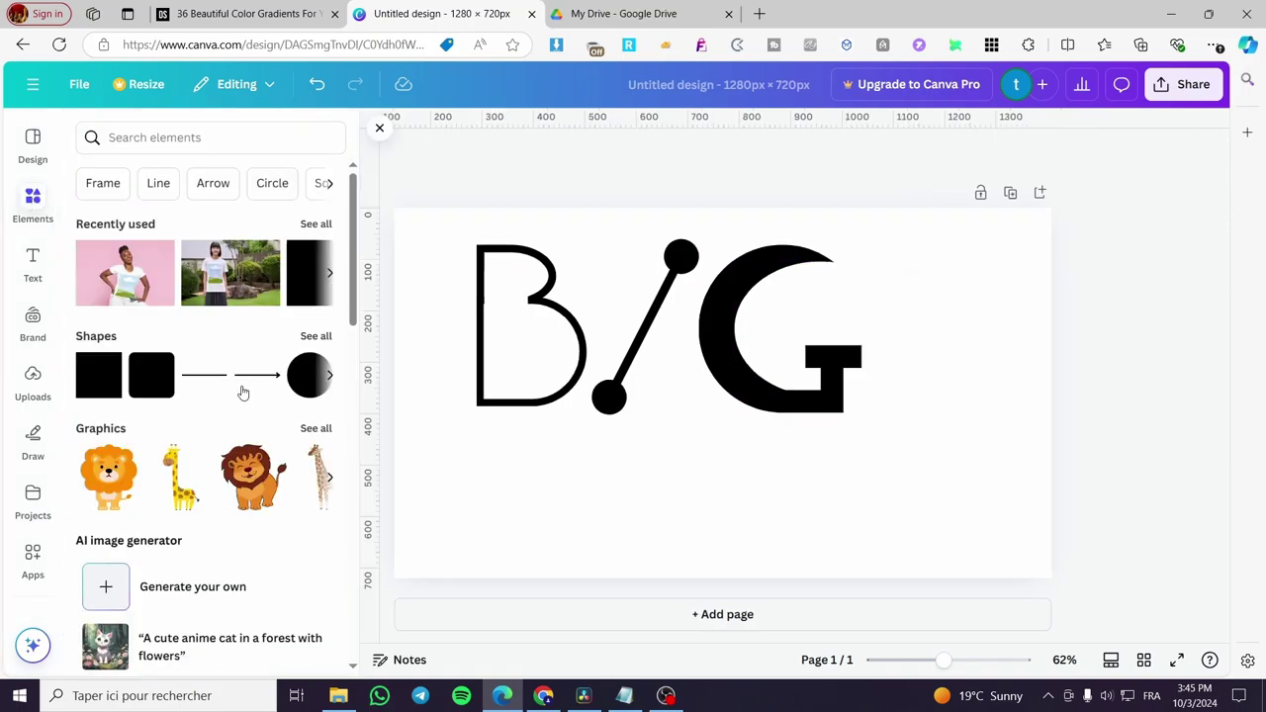
click(304, 384)
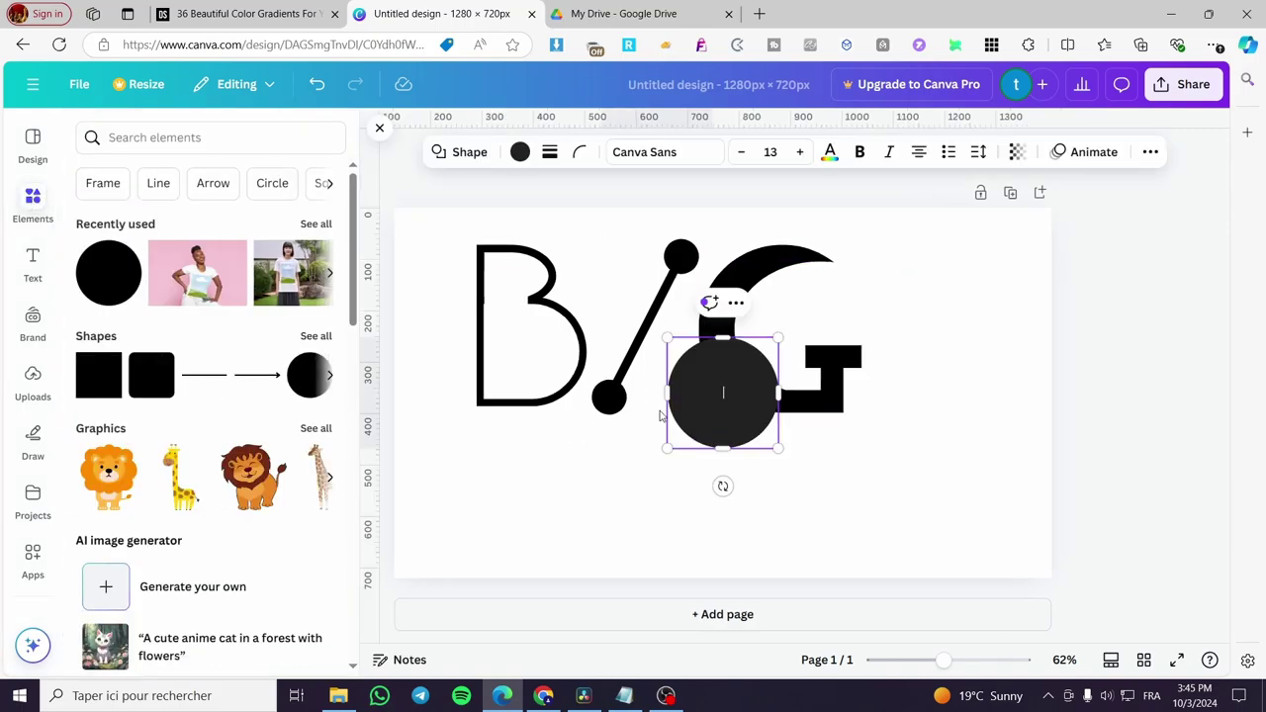
click(519, 151)
click(188, 265)
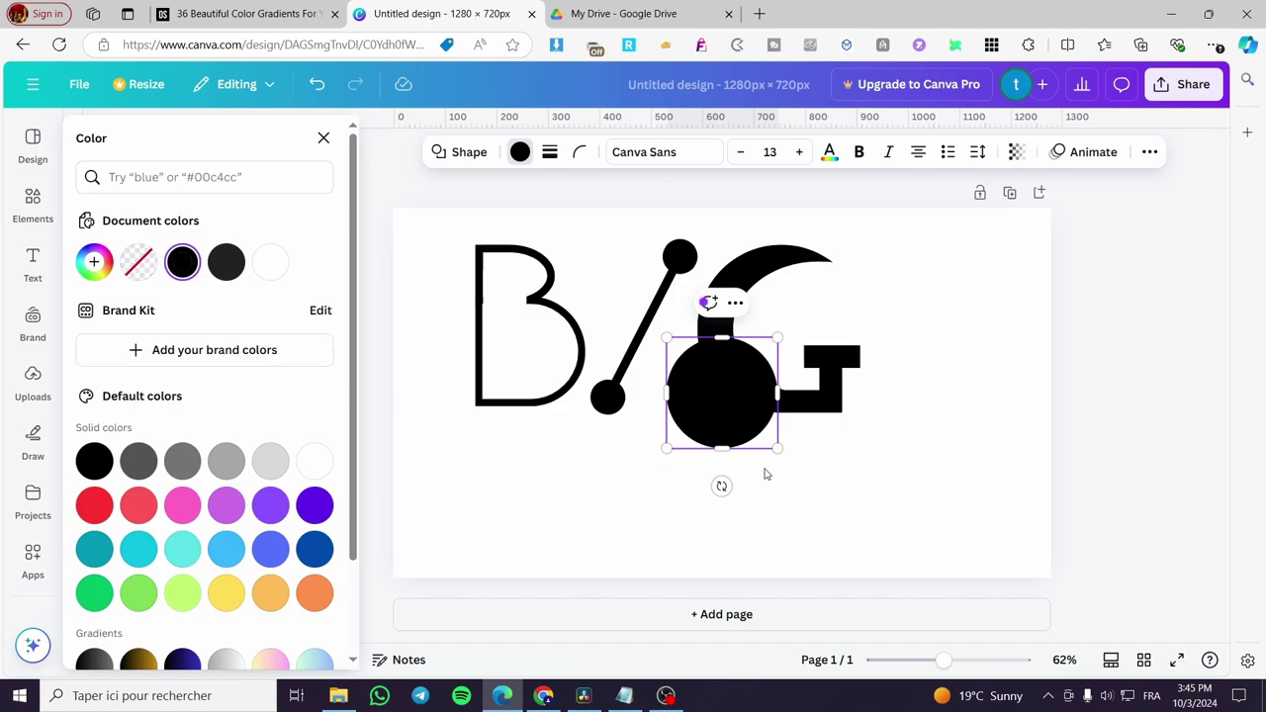
drag(777, 447, 812, 389)
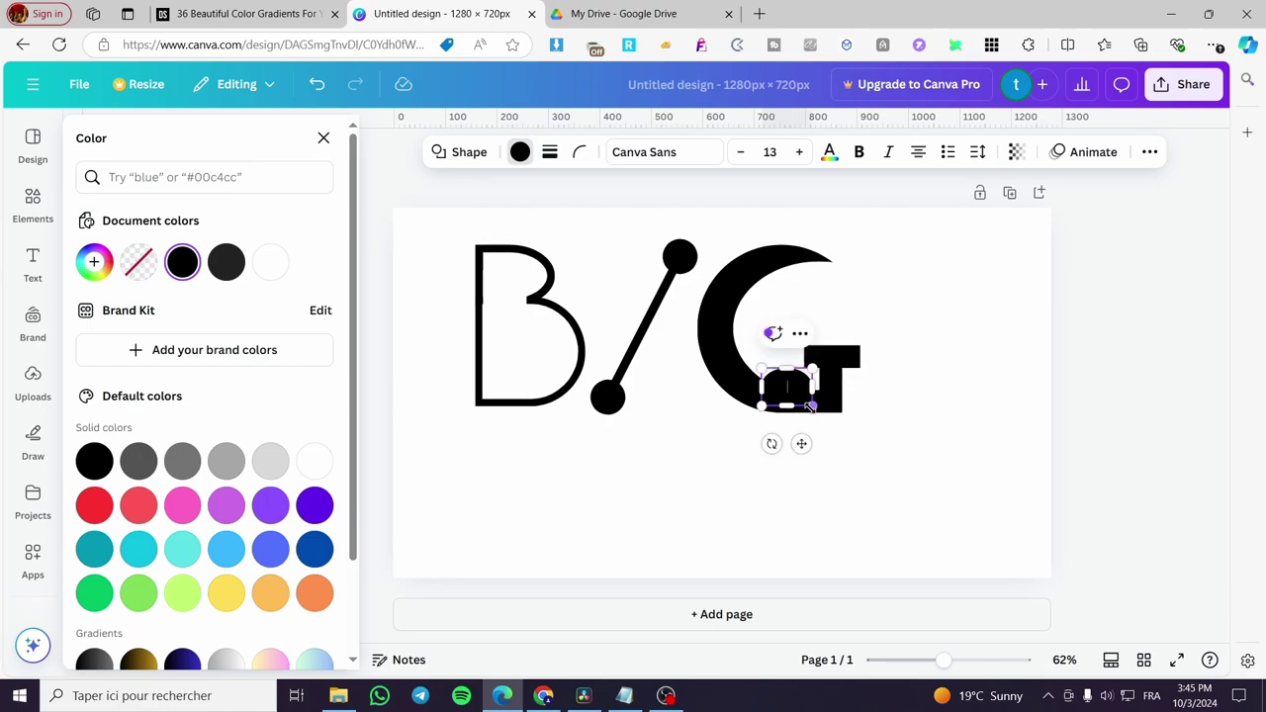
click(900, 456)
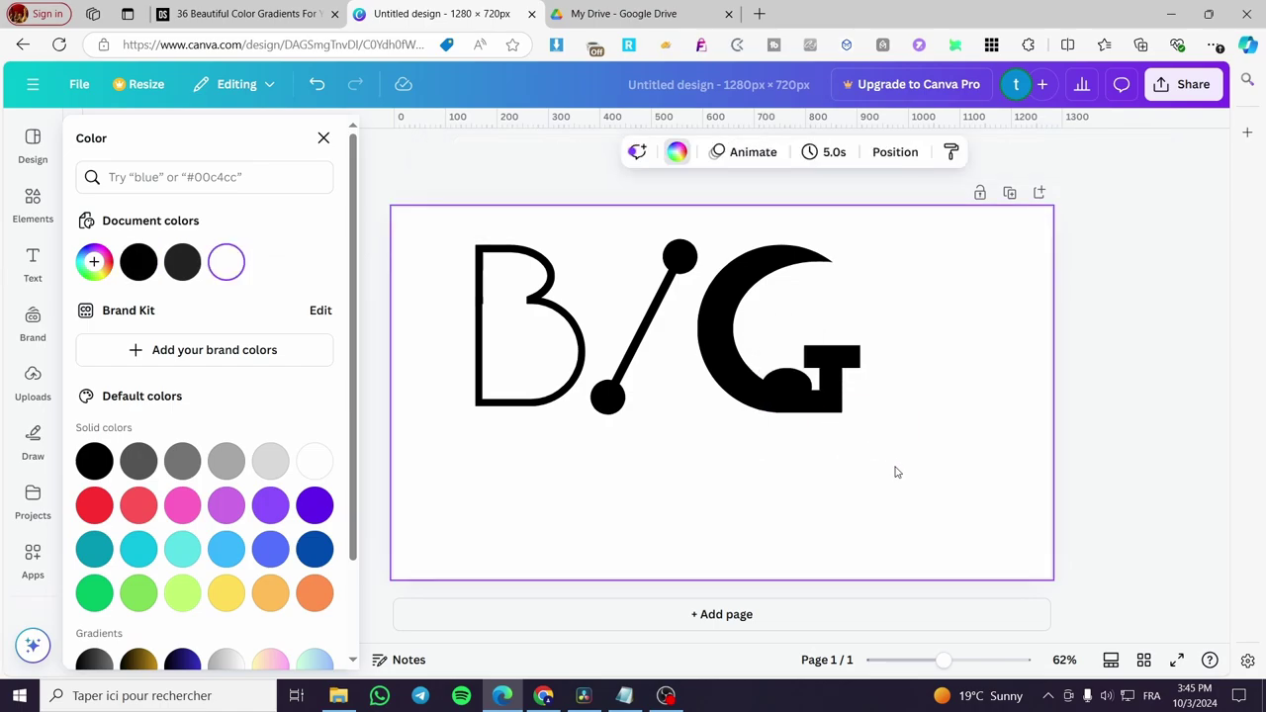
- Shrink the black oval further and nudge it into the inner corner where the G's curve meets its base
click(788, 383)
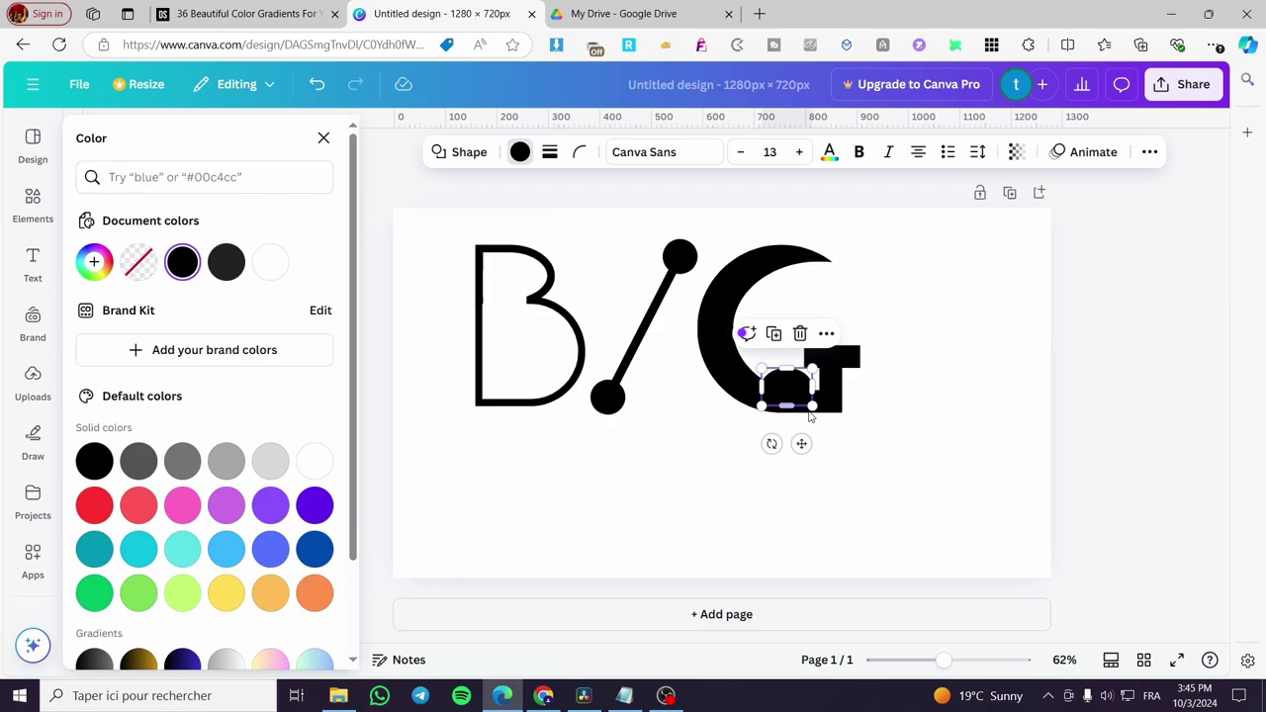
drag(813, 406, 806, 432)
click(1001, 496)
click(805, 408)
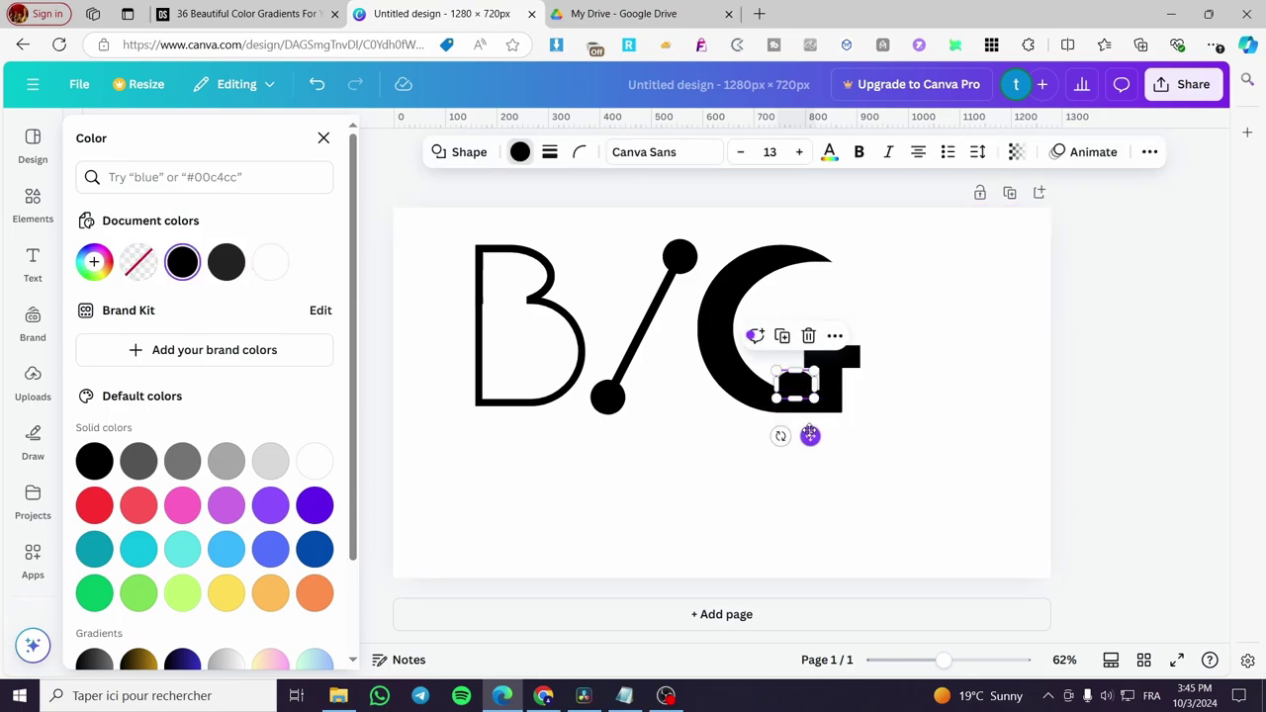
drag(810, 435, 808, 433)
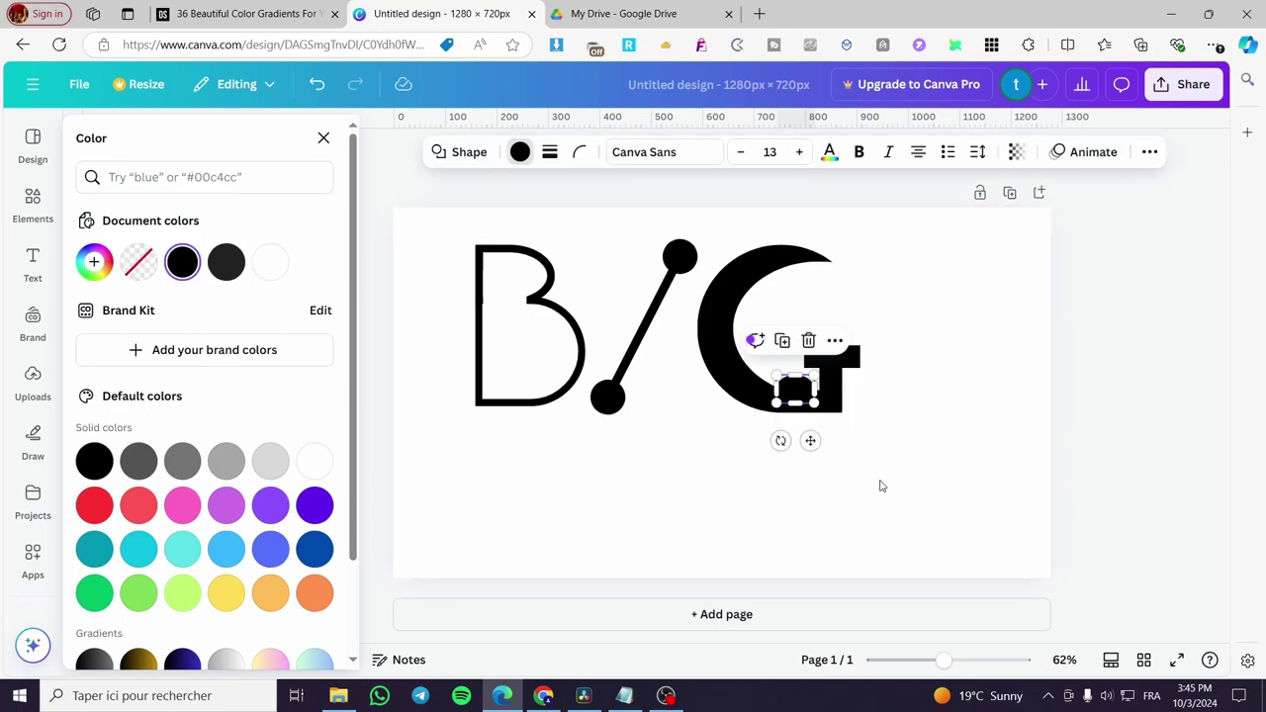
click(882, 487)
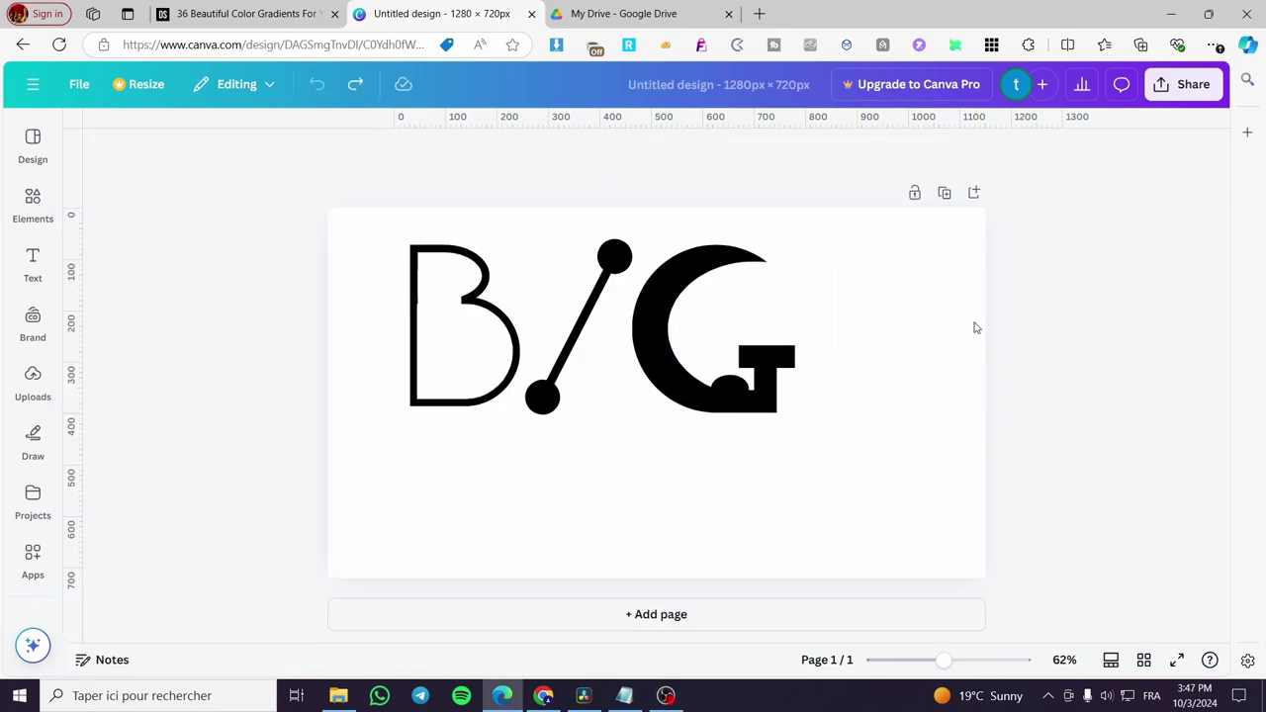
- Delete the G's crossbar above the stem and search the elements for "Fist"
click(764, 358)
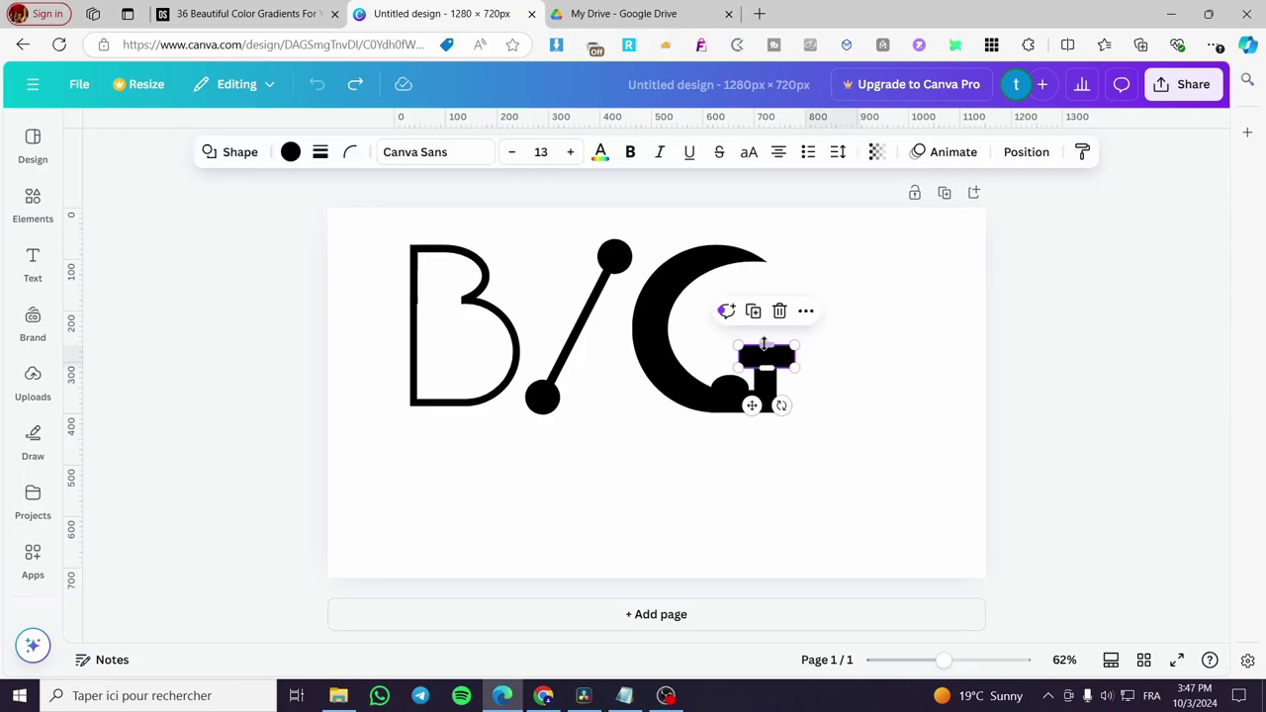
click(780, 313)
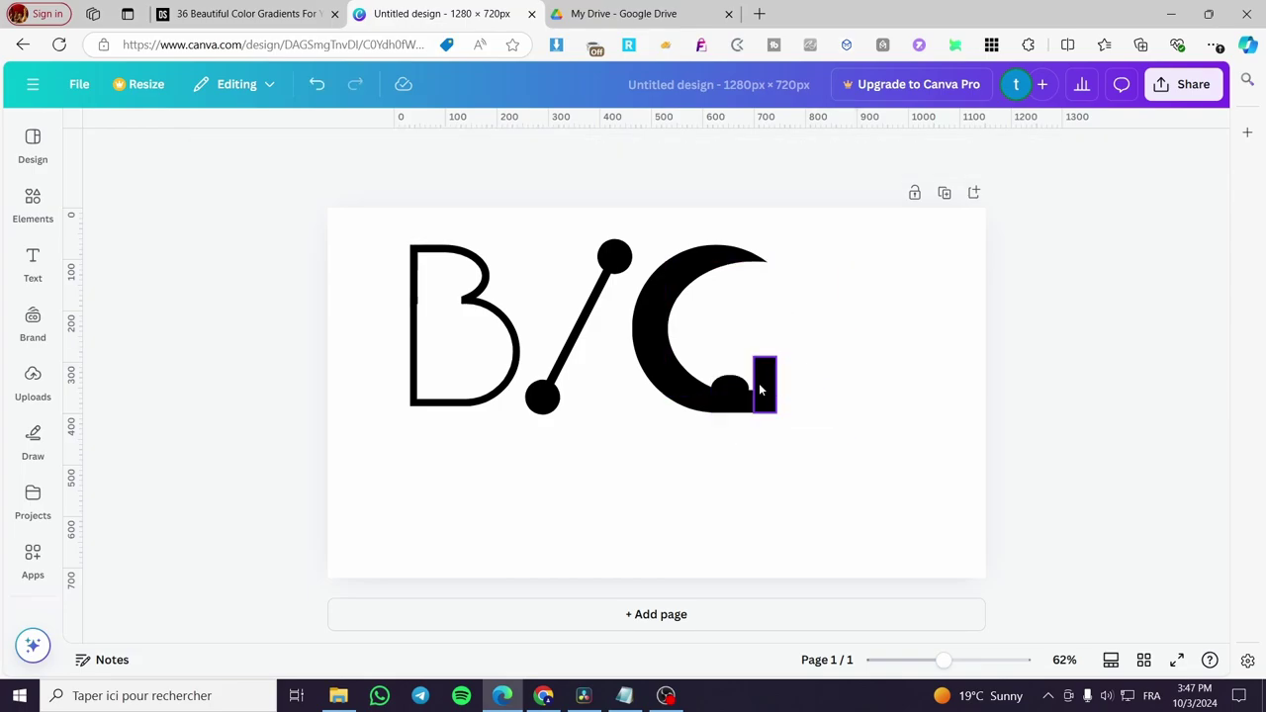
click(33, 203)
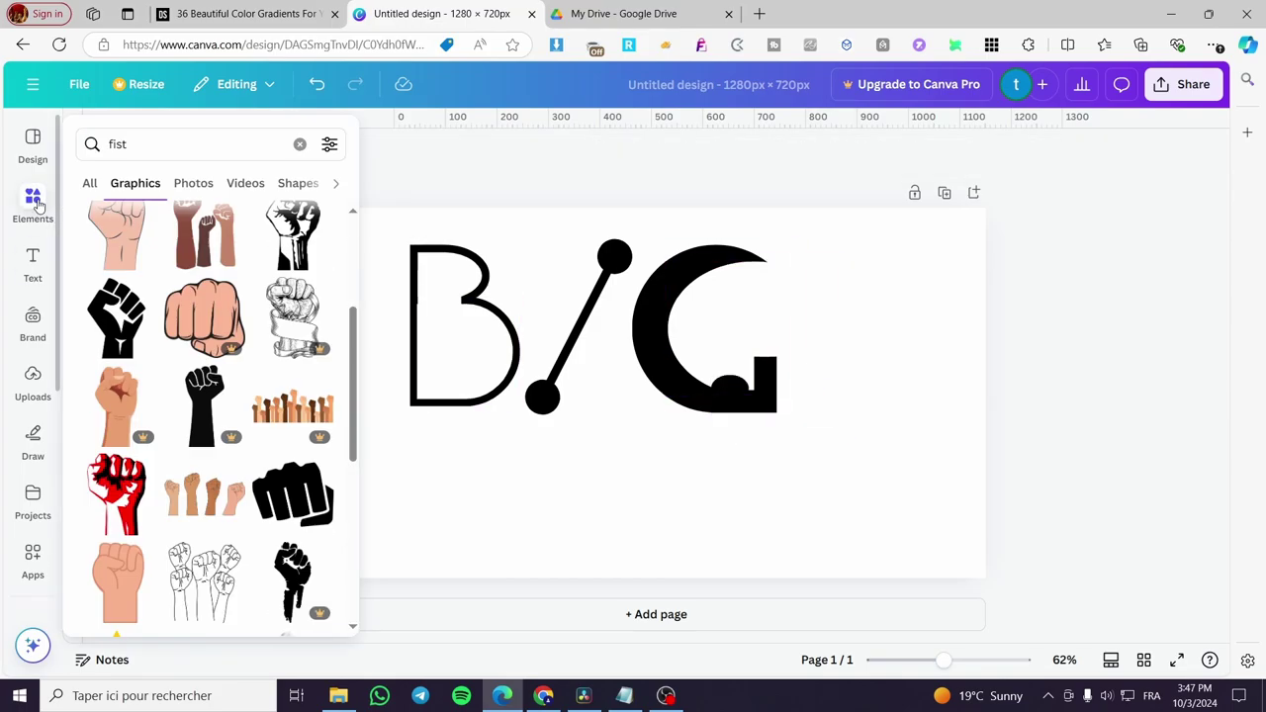
click(300, 144)
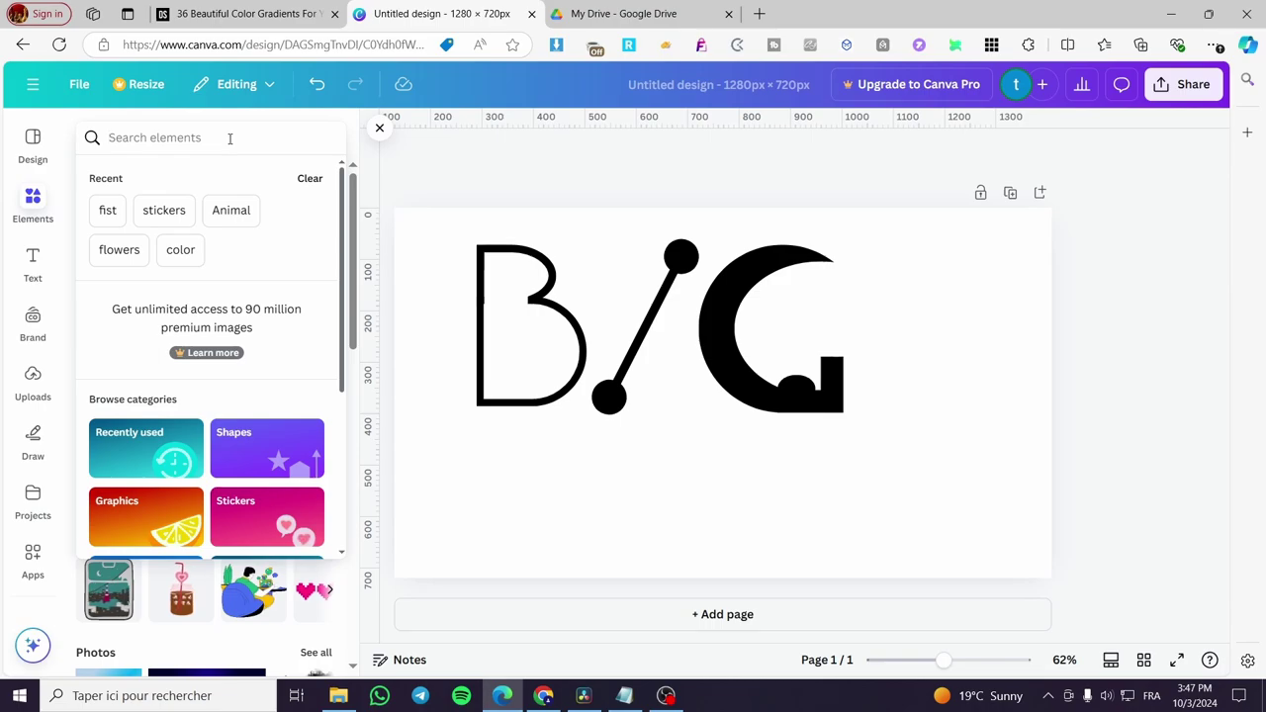
text(Fist)
key(Return)
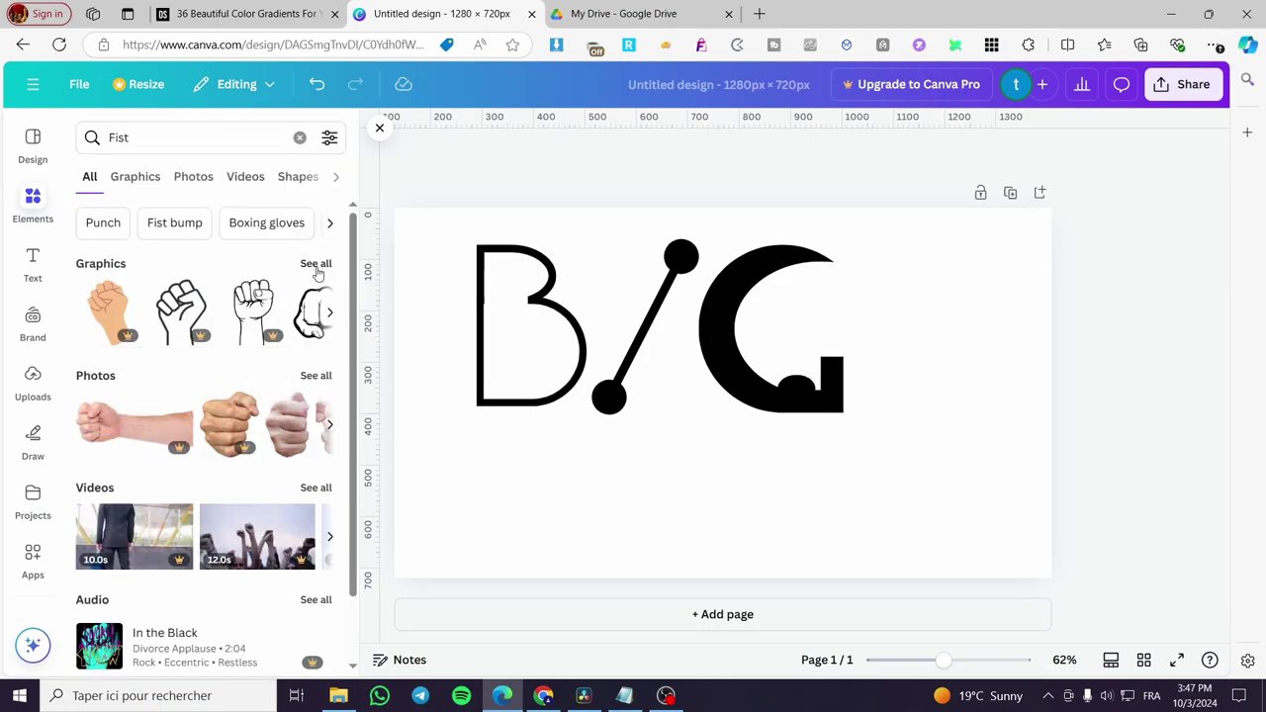
- Insert the skin-coloured upright raised fist from the full graphics results and recolour its fill black
click(316, 265)
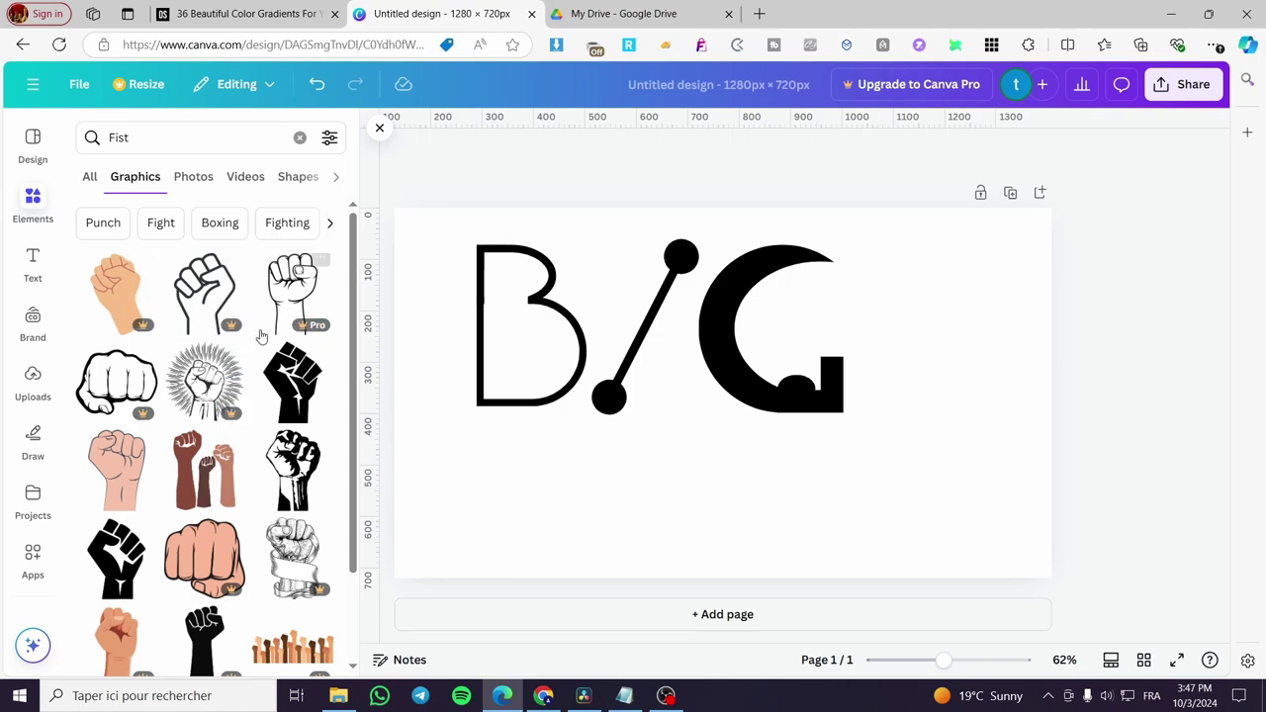
scroll(260, 337, down, 2)
scroll(264, 451, down, 3)
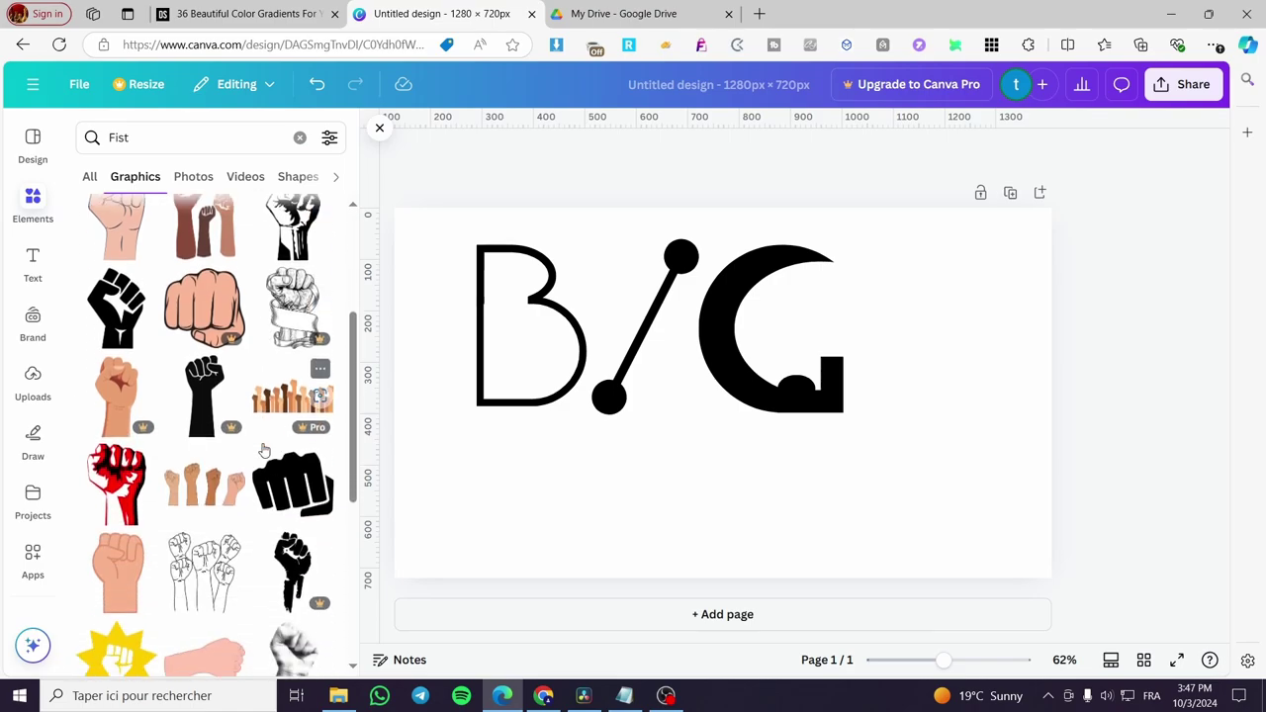
scroll(264, 451, down, 3)
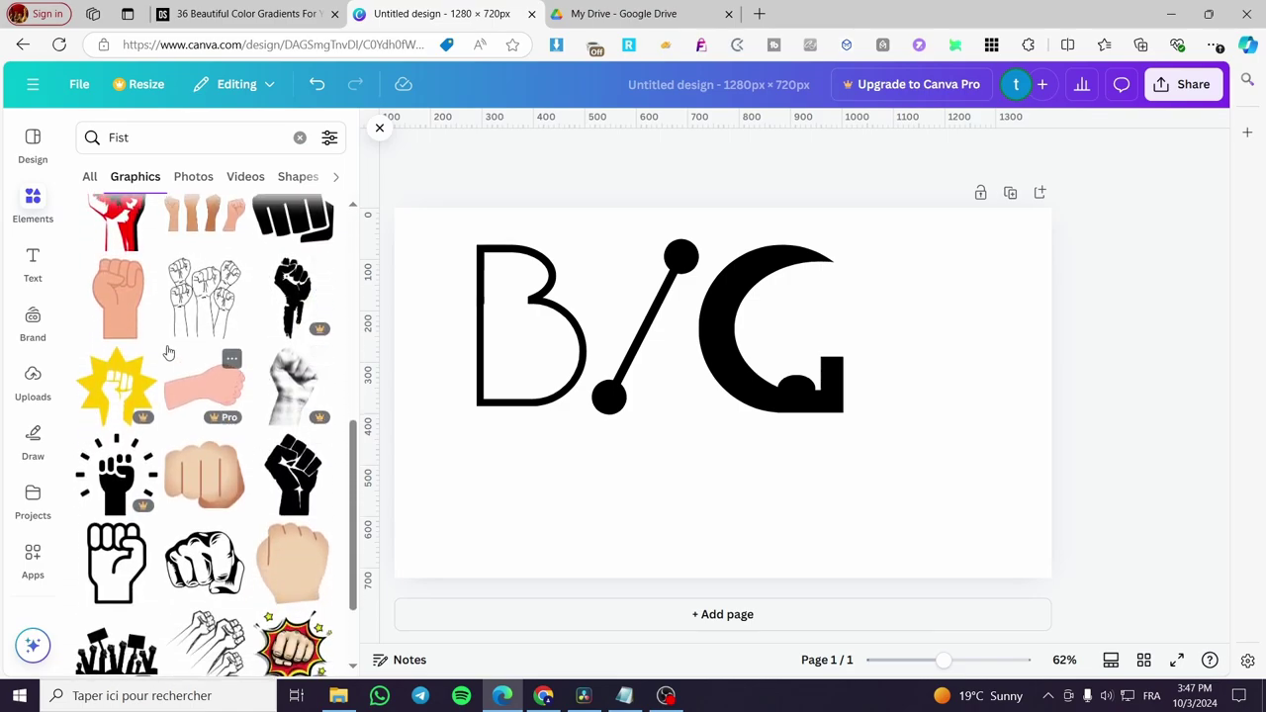
click(141, 277)
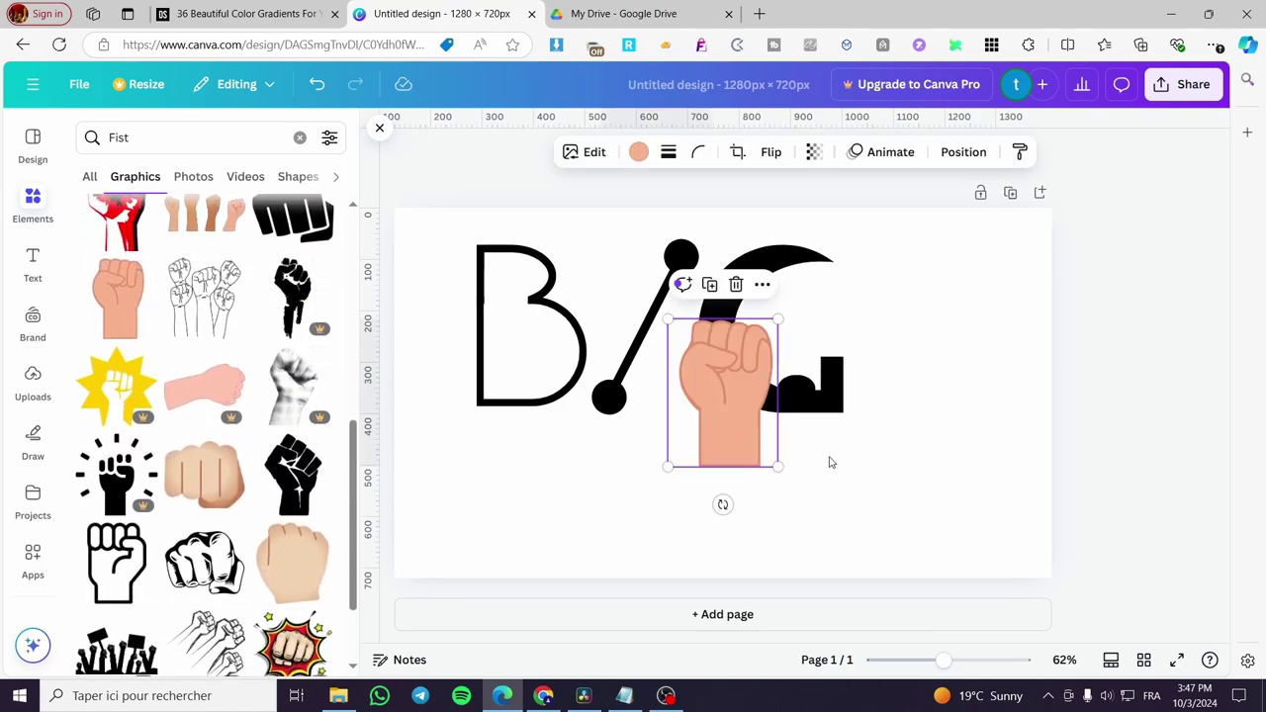
click(638, 152)
click(142, 262)
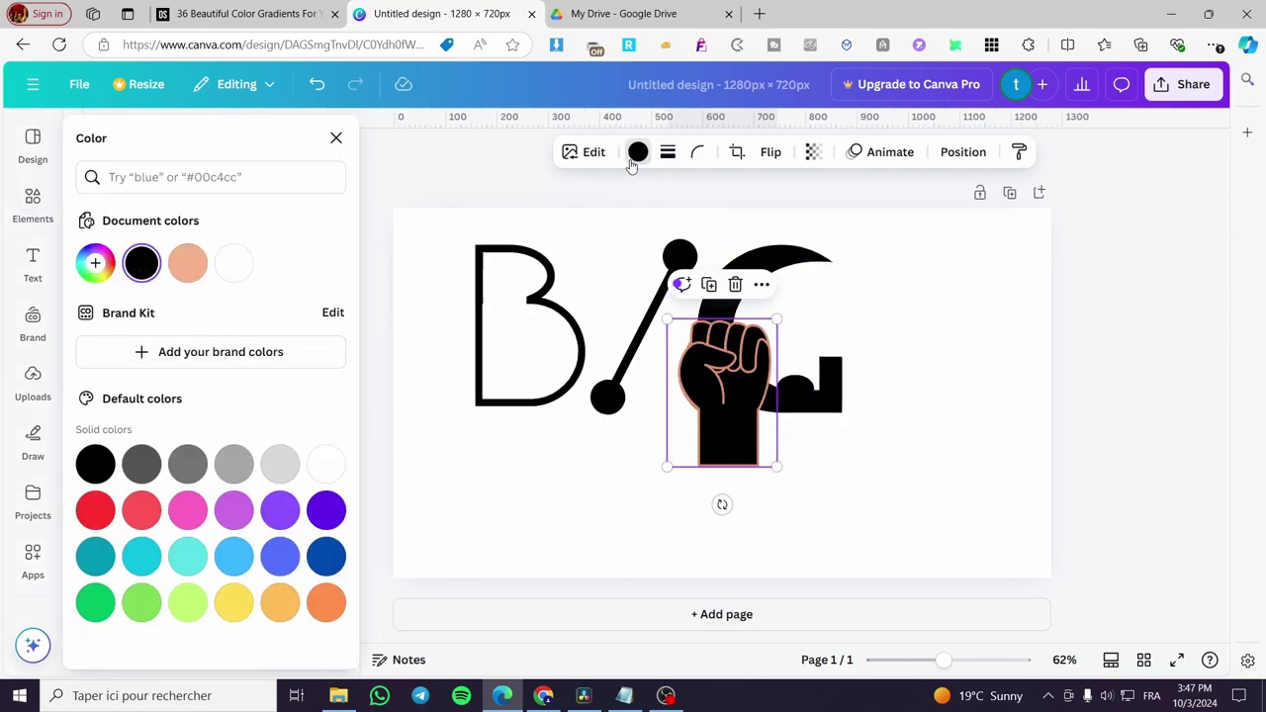
- Try to remove the fist's skin-coloured outline by keeping its border weight at 0 and checking its corner and colour options
click(667, 153)
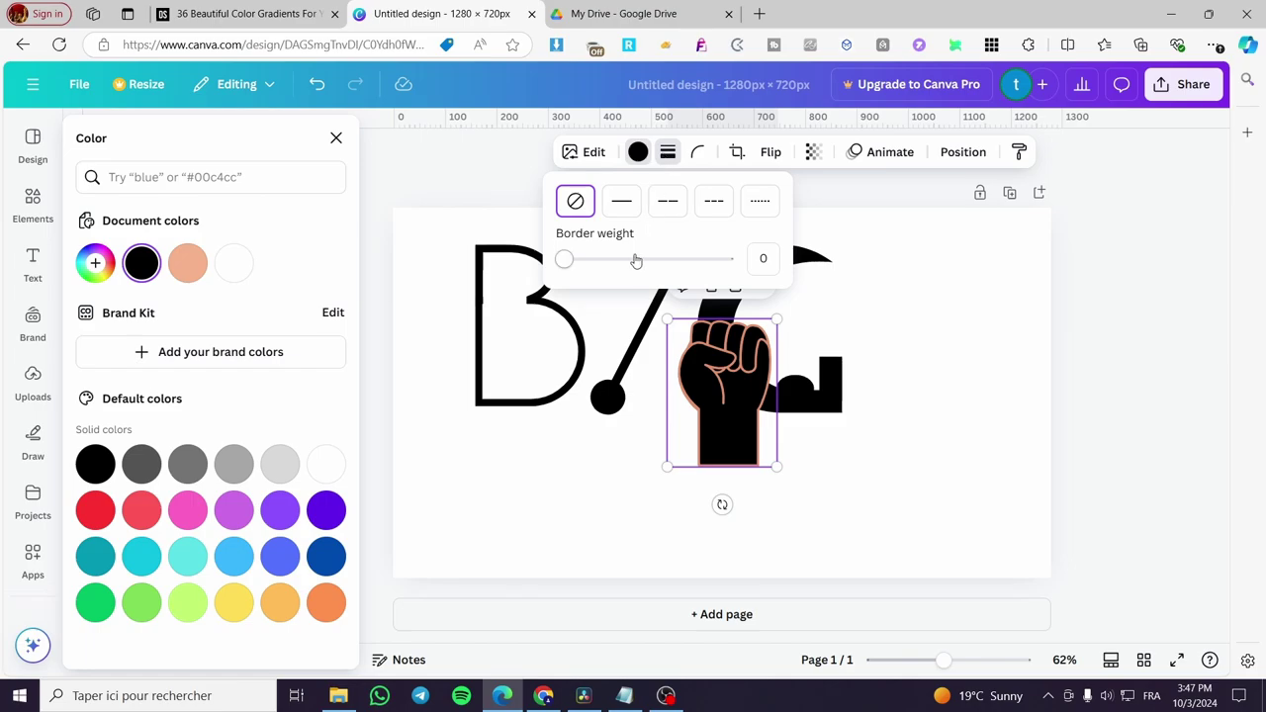
mouse_move(564, 260)
mouse_down()
mouse_move(613, 259)
mouse_move(563, 259)
mouse_up()
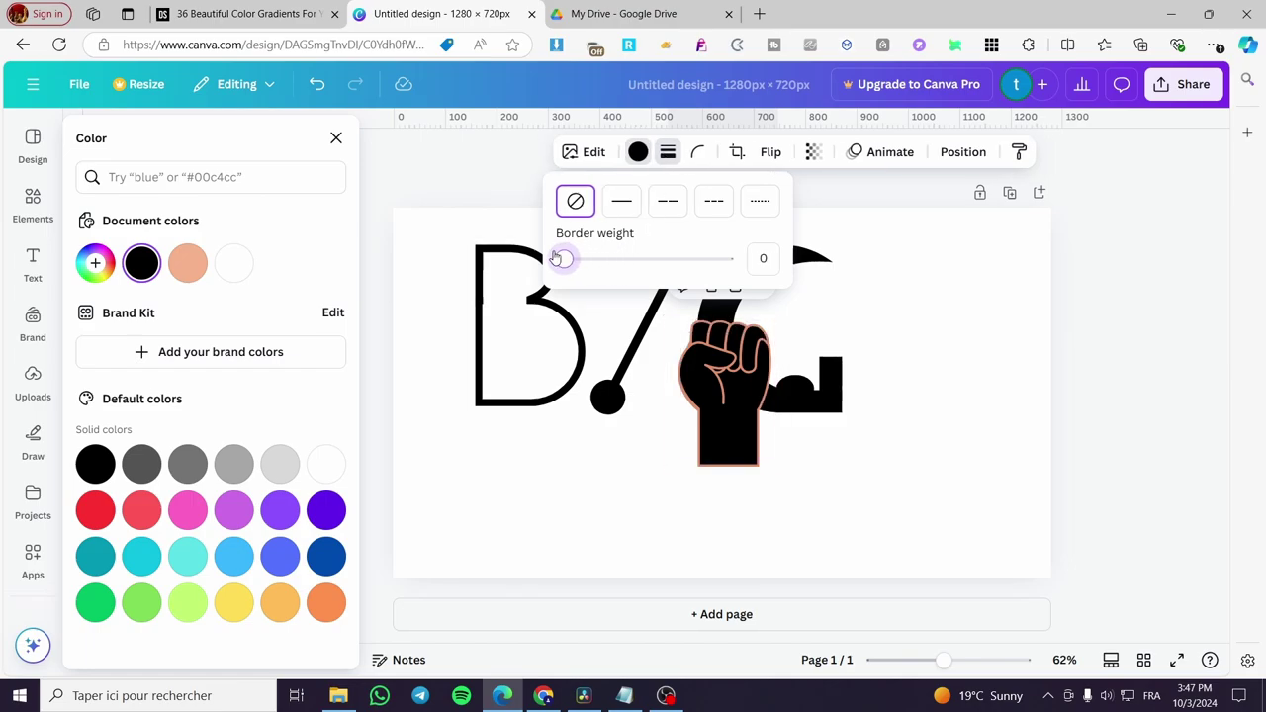
click(697, 152)
click(638, 153)
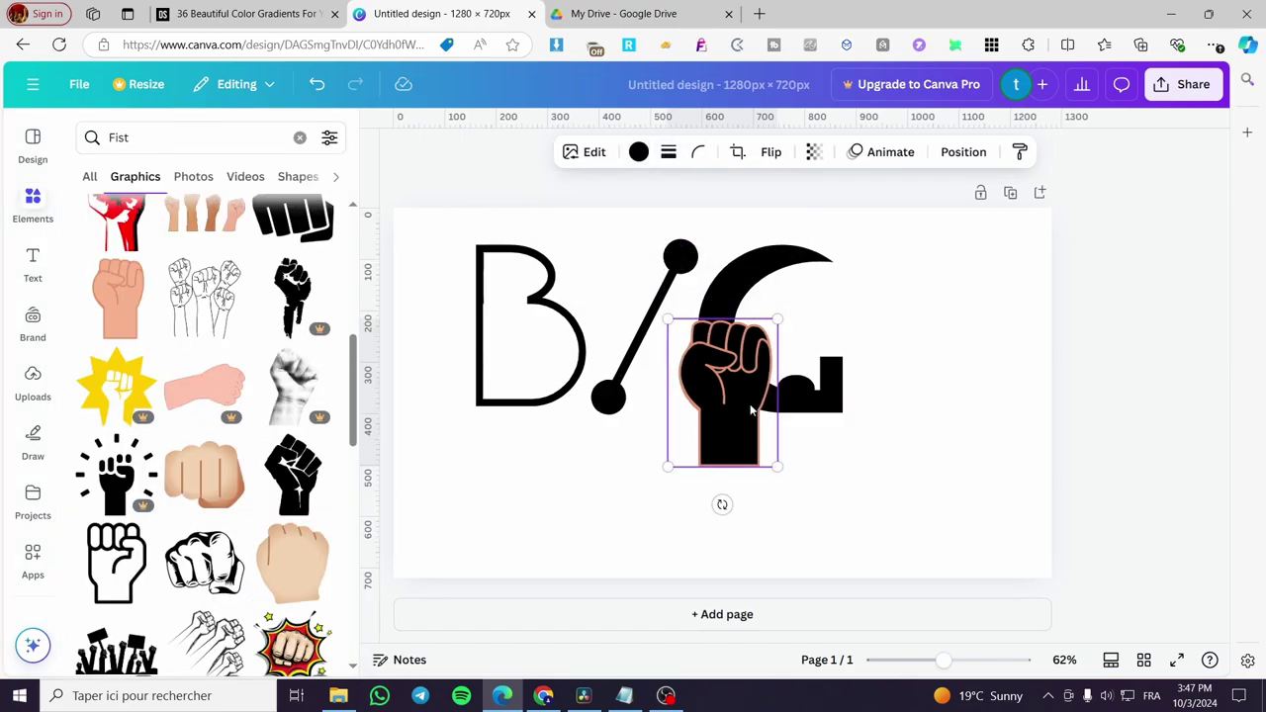
- Shrink the black fist and place it on top of the G's stem so the forearm continues the stem
drag(779, 466, 825, 342)
scroll(846, 427, up, 5)
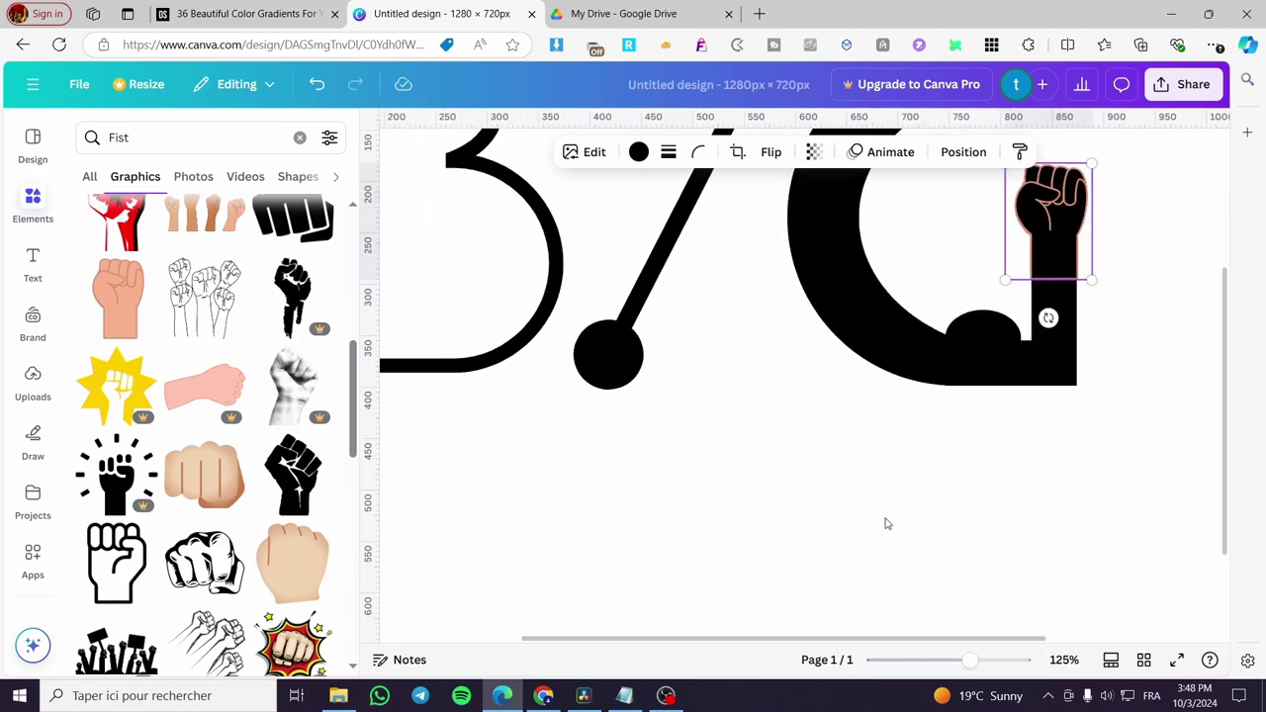
click(888, 525)
- Fine-tune the fist's size from its lower corners so the forearm matches the width of the G's stem
click(1051, 238)
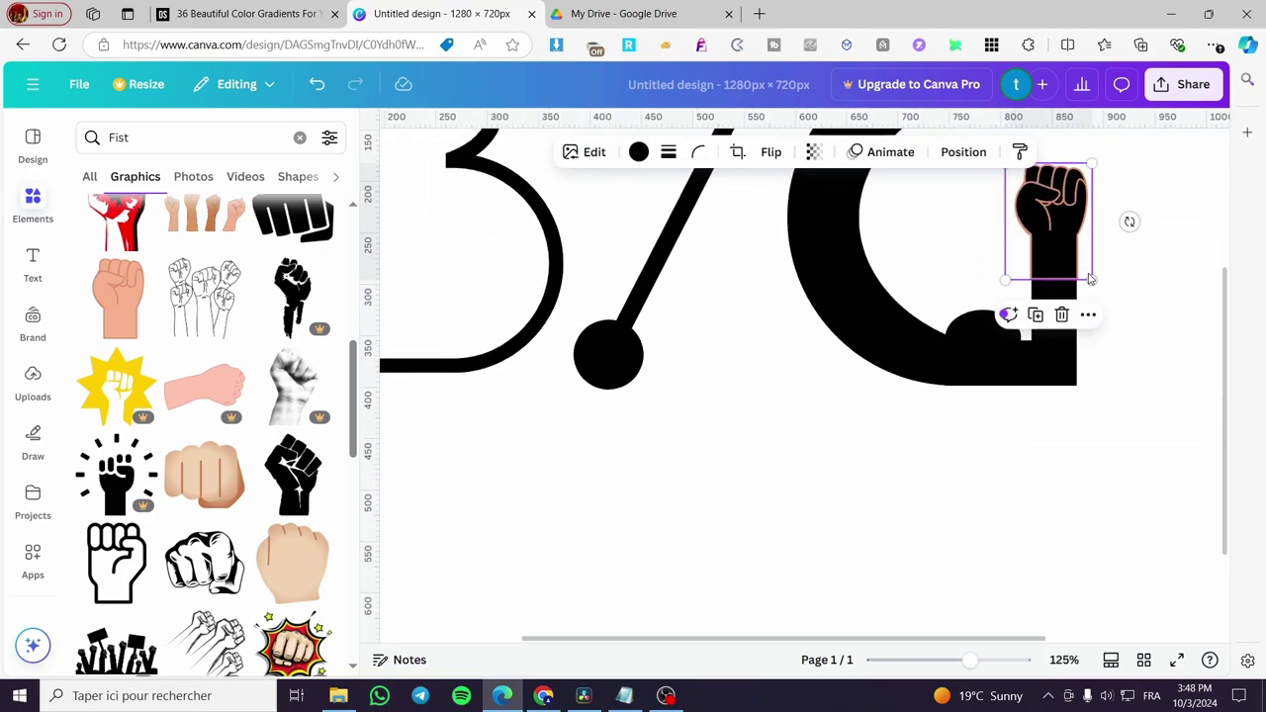
drag(1090, 280, 1088, 276)
click(1068, 482)
click(1048, 232)
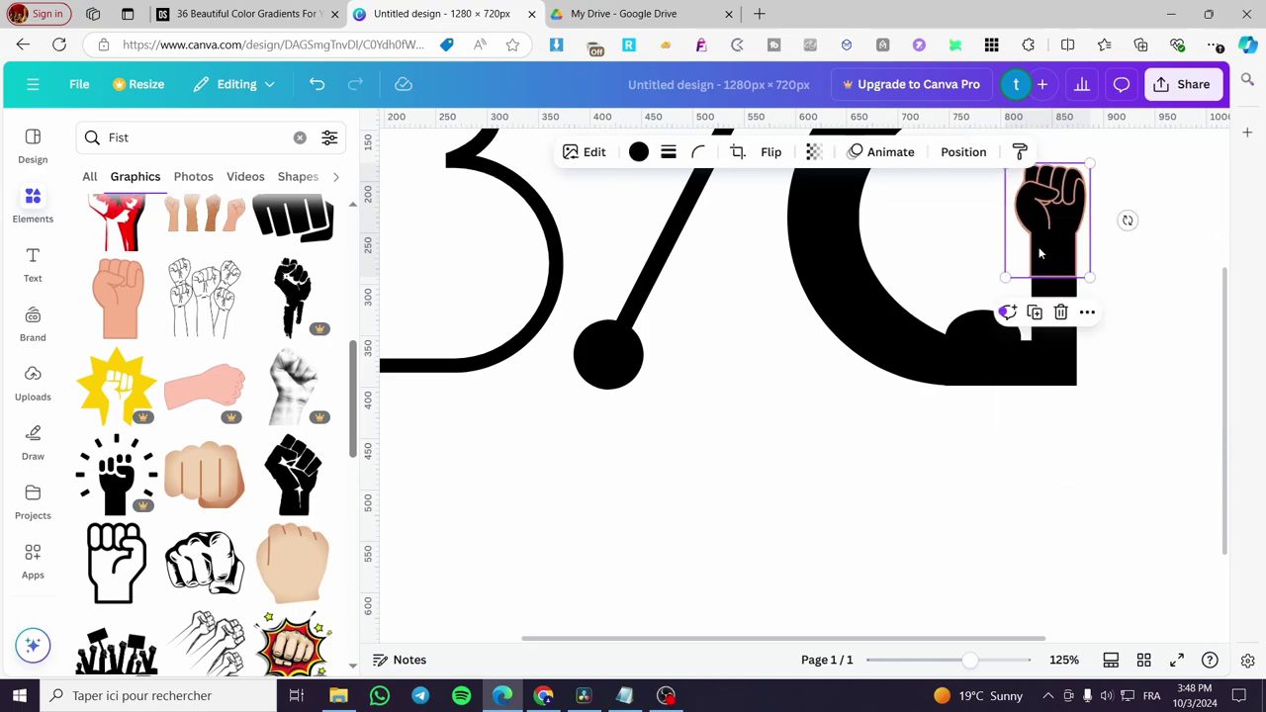
drag(1004, 274, 1009, 280)
click(893, 425)
key(ctrl+alt+0)
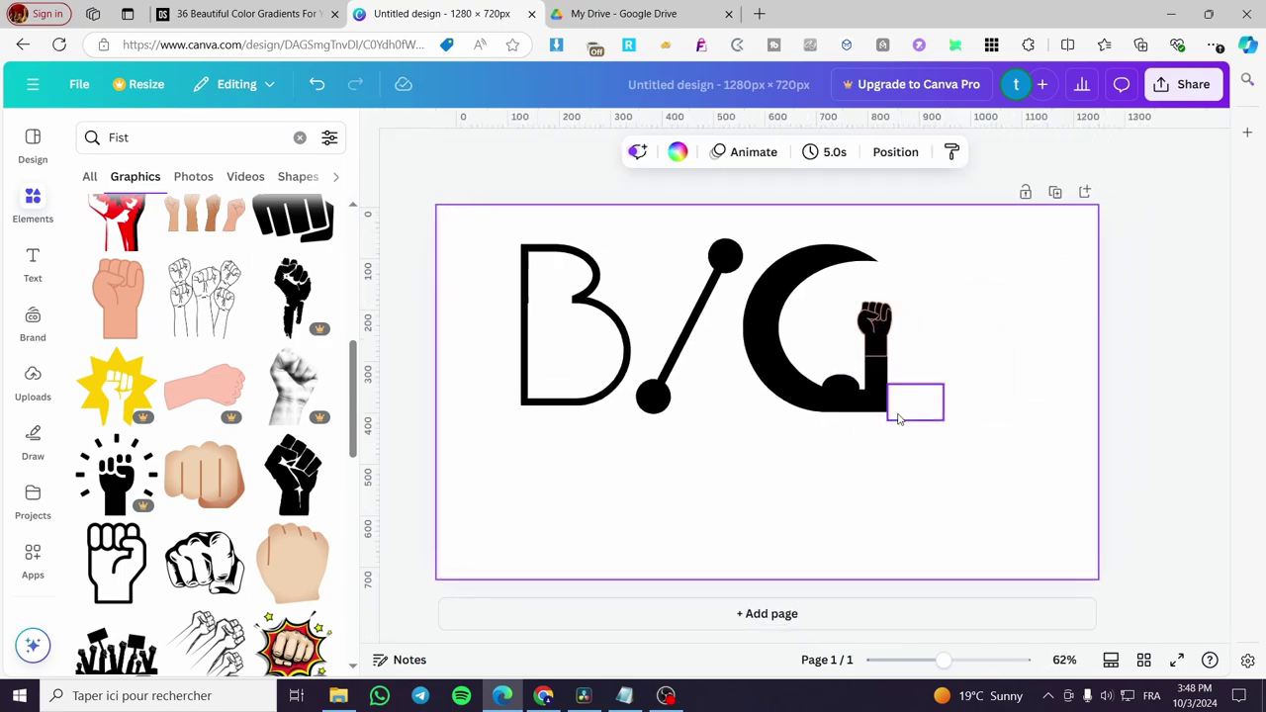